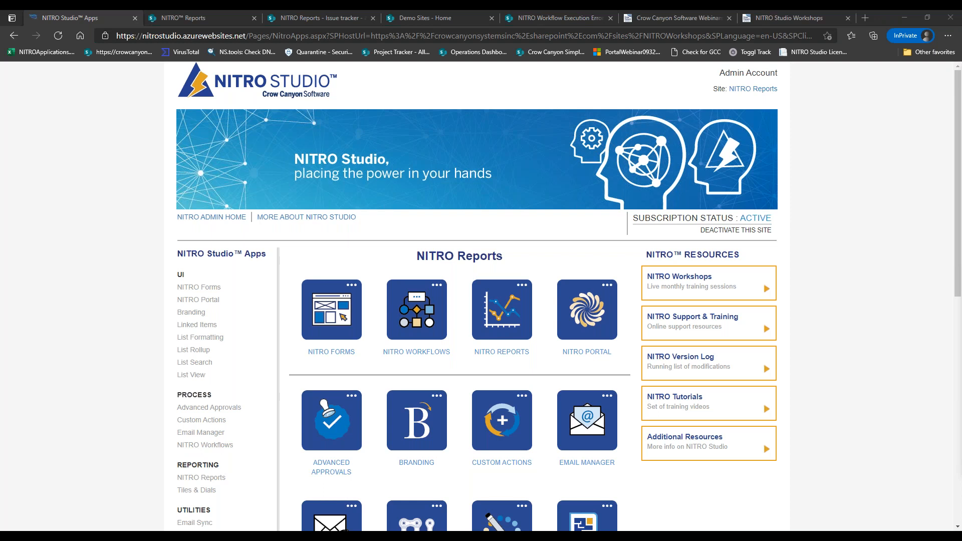
- Open NITRO Reports and bring up the Issues by Impact report definition for editing
click(502, 332)
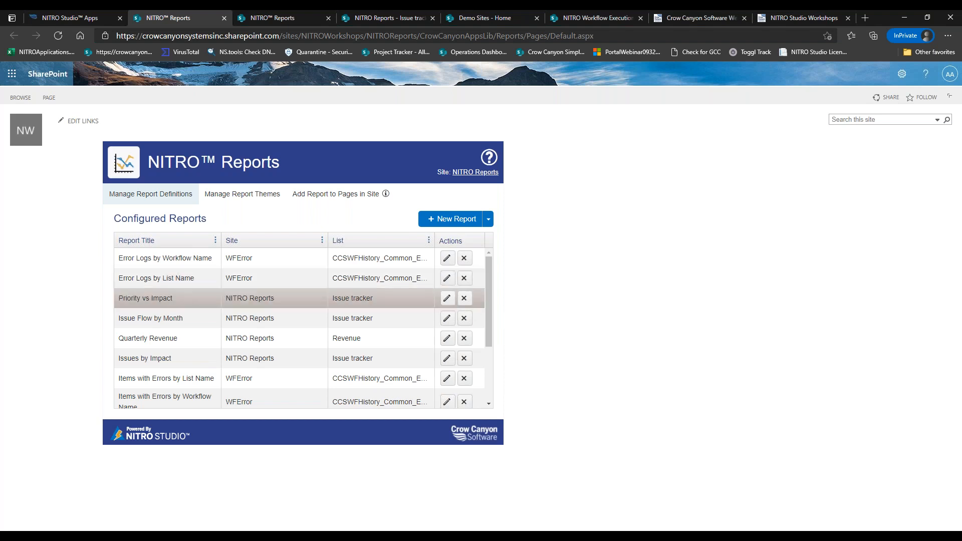
click(445, 359)
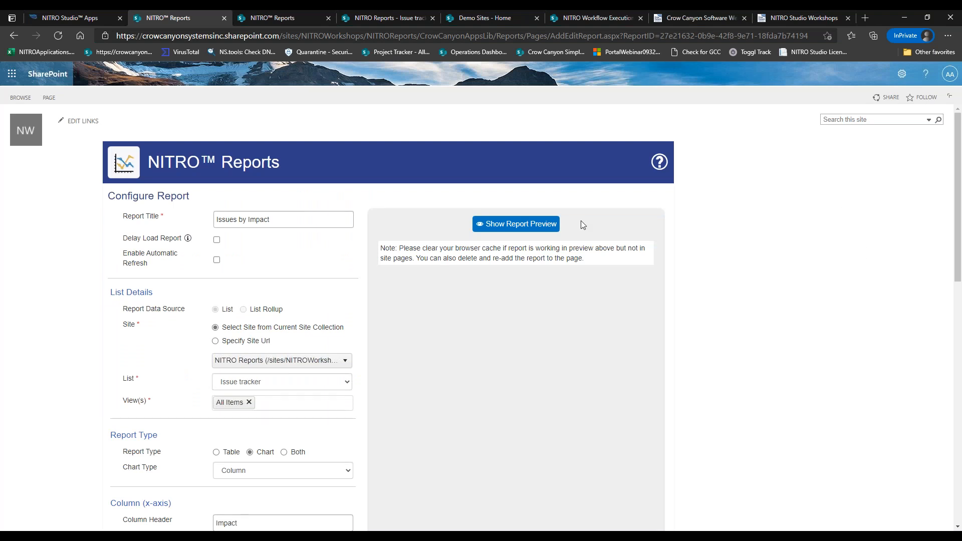
mouse_move(955, 202)
mouse_down()
mouse_move(958, 330)
mouse_move(950, 217)
mouse_up()
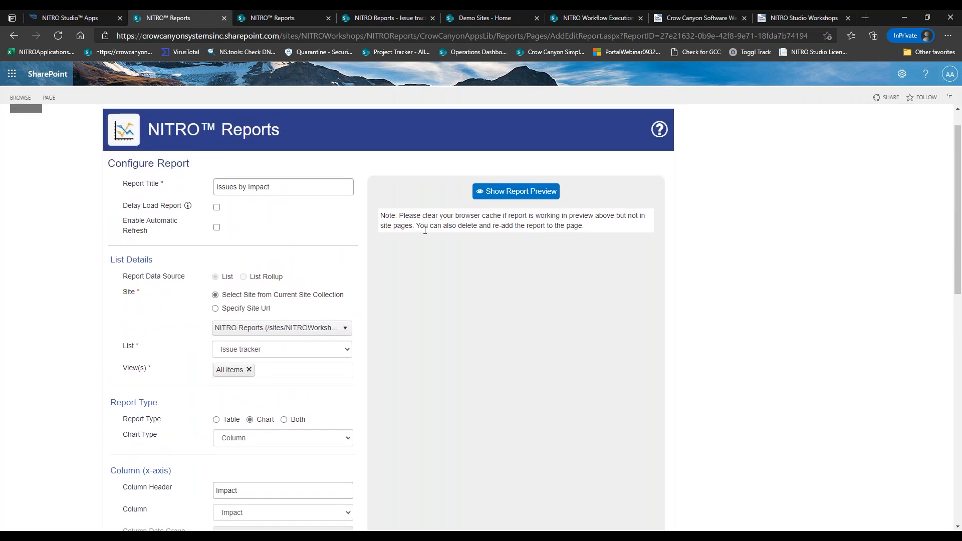
- Review the columns and items of the Issue tracker list and the Revenue list in the NITRO Reports site
click(377, 23)
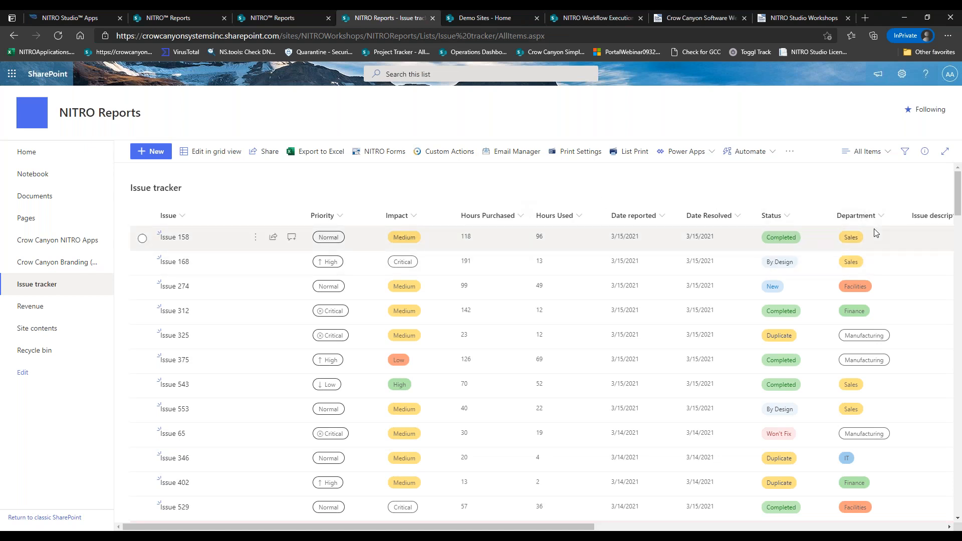
drag(573, 527, 668, 529)
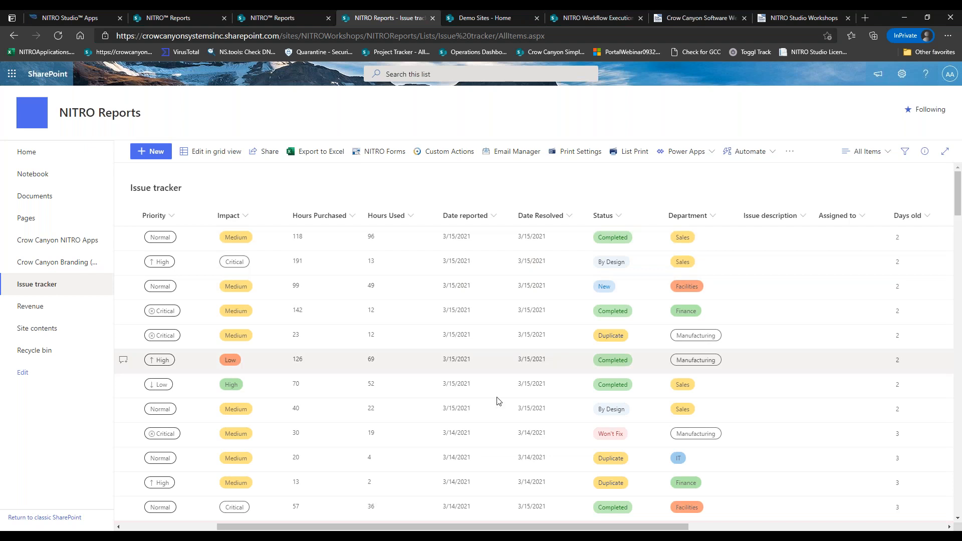
drag(566, 528, 455, 528)
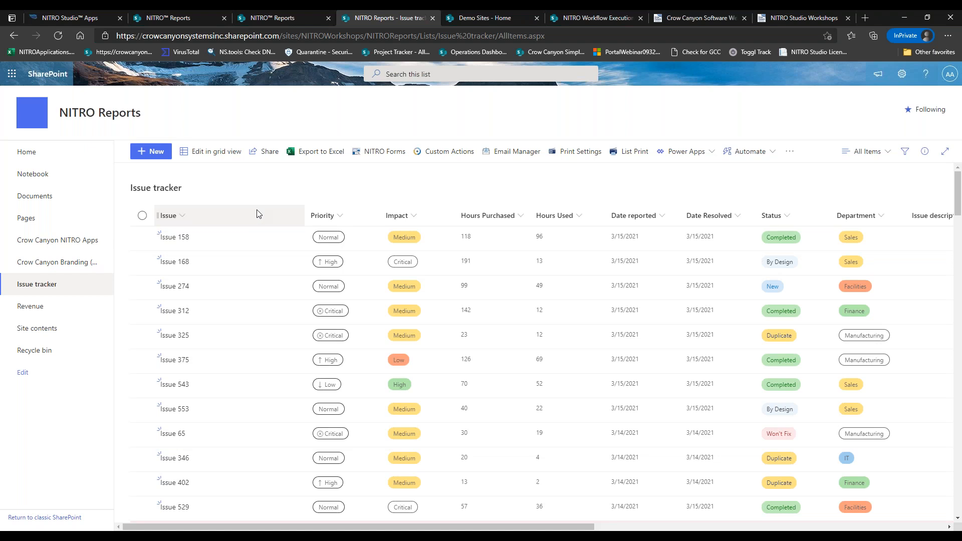
click(51, 307)
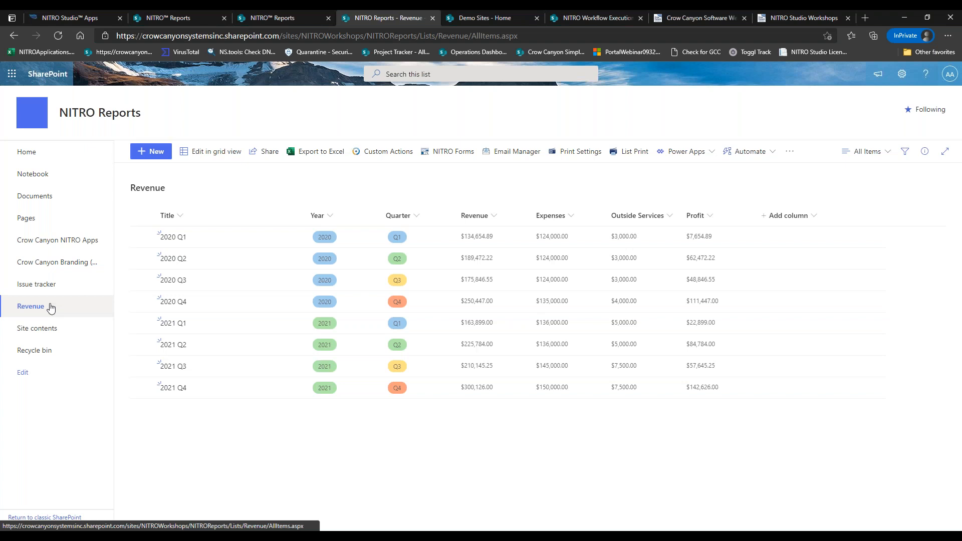
click(275, 18)
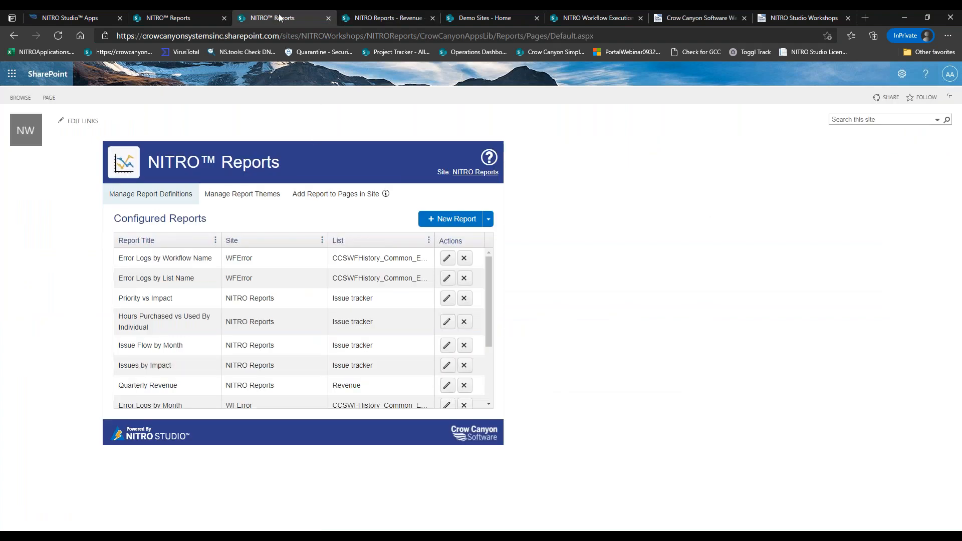
click(374, 23)
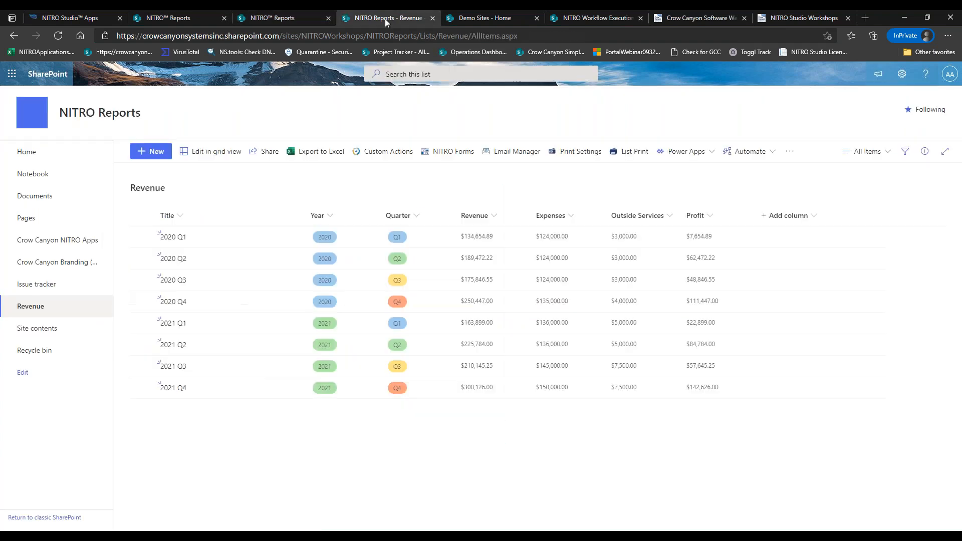
- Return to the Issues by Impact configuration and show its report preview
click(192, 20)
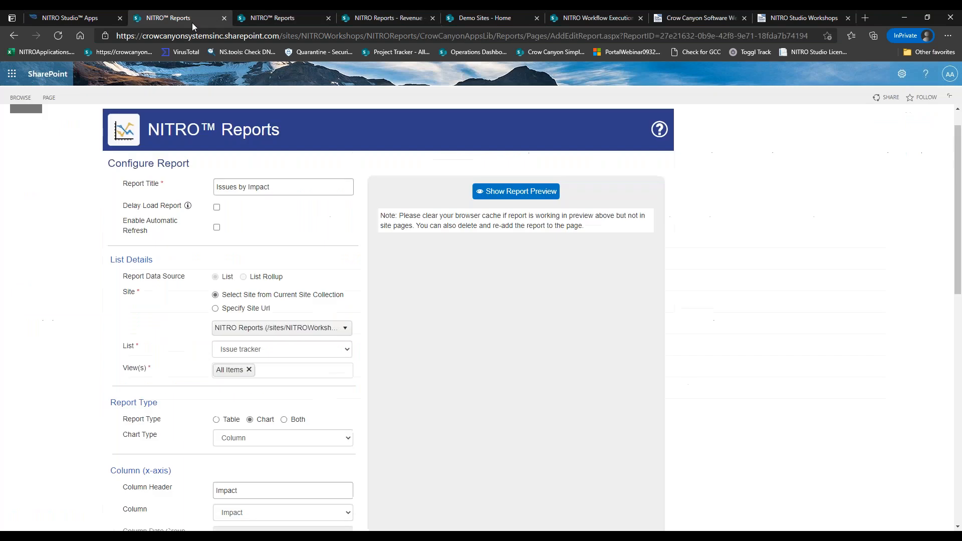
click(508, 199)
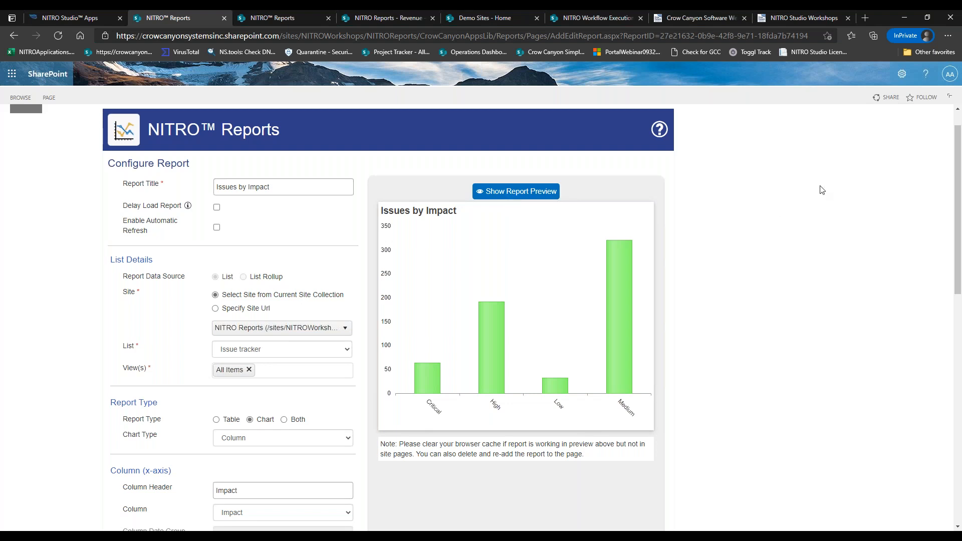
- Set the row (y-axis) header to Department, choose the Department column for it, and refresh the report preview
drag(956, 157, 957, 235)
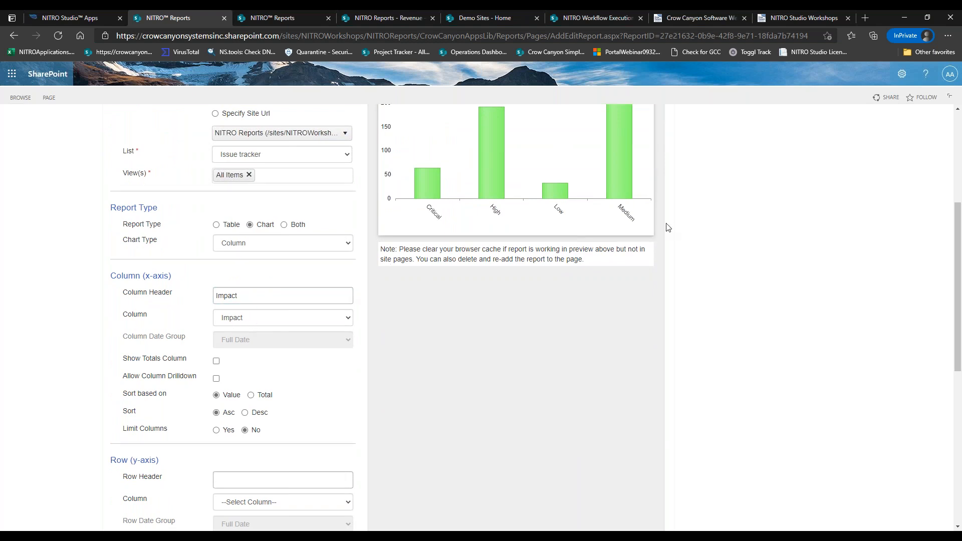
drag(958, 250, 958, 323)
click(330, 296)
text(Department)
click(307, 319)
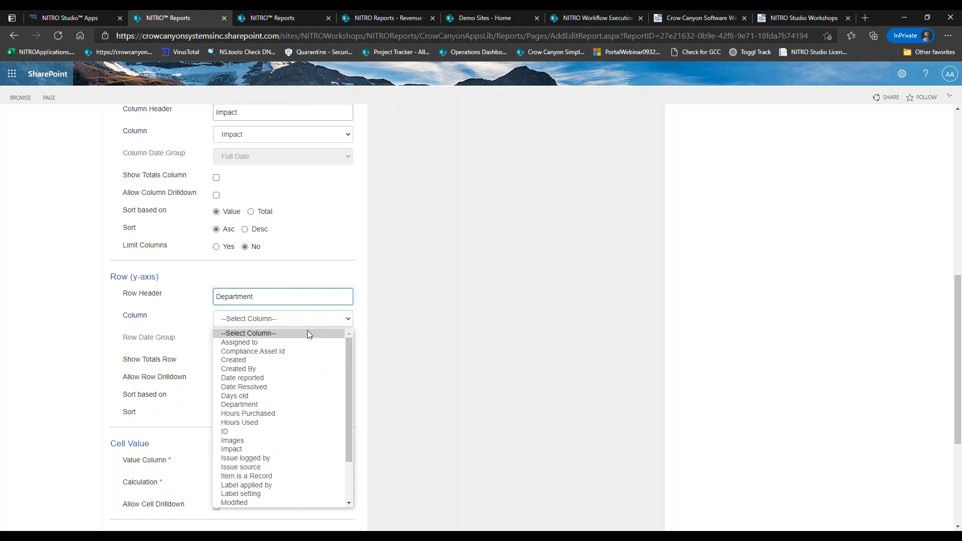
click(258, 404)
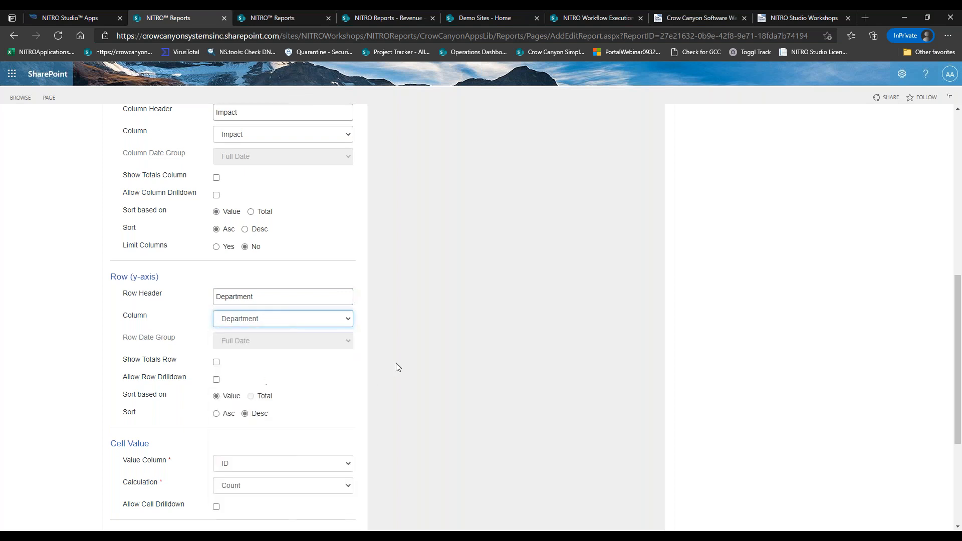
drag(958, 301, 945, 147)
click(521, 203)
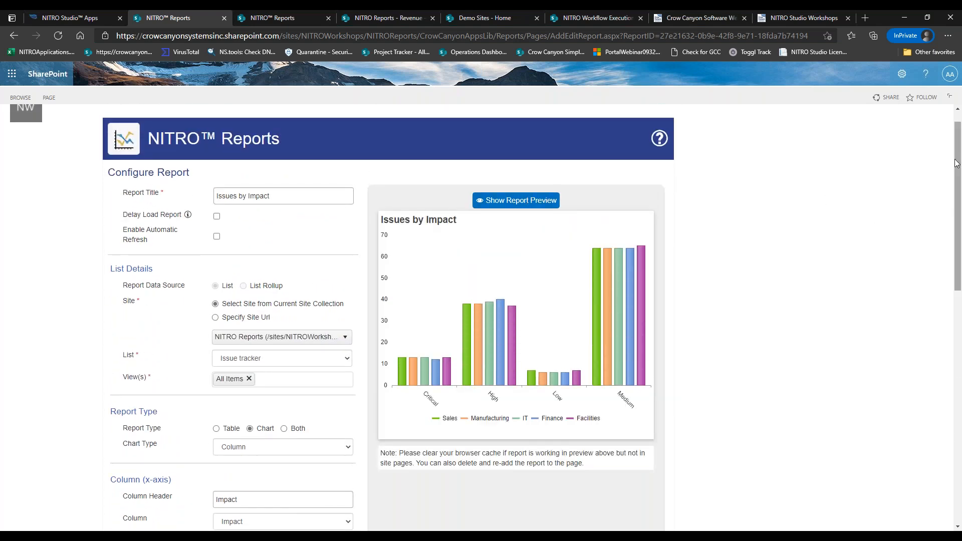
- Switch the report's cell value column to Assigned to
drag(957, 166, 957, 204)
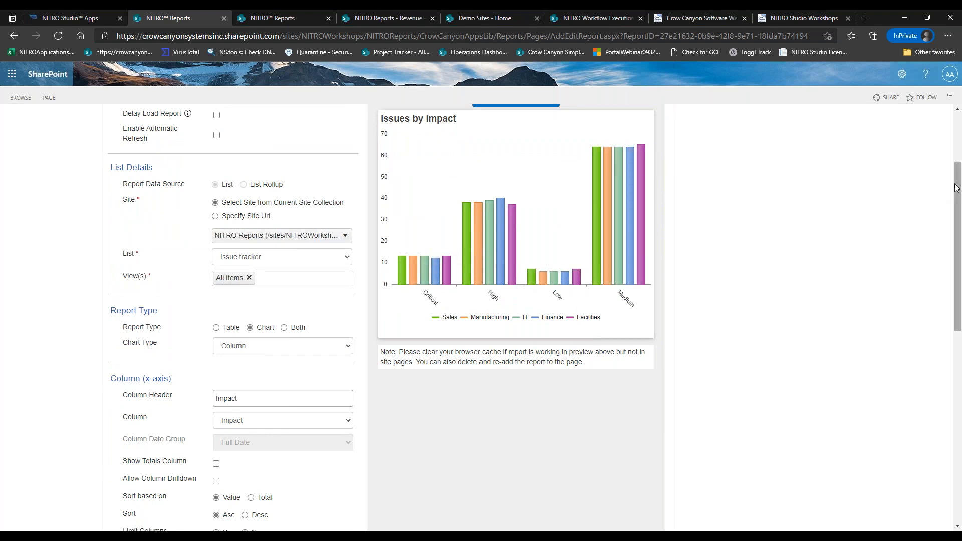
drag(956, 190, 958, 201)
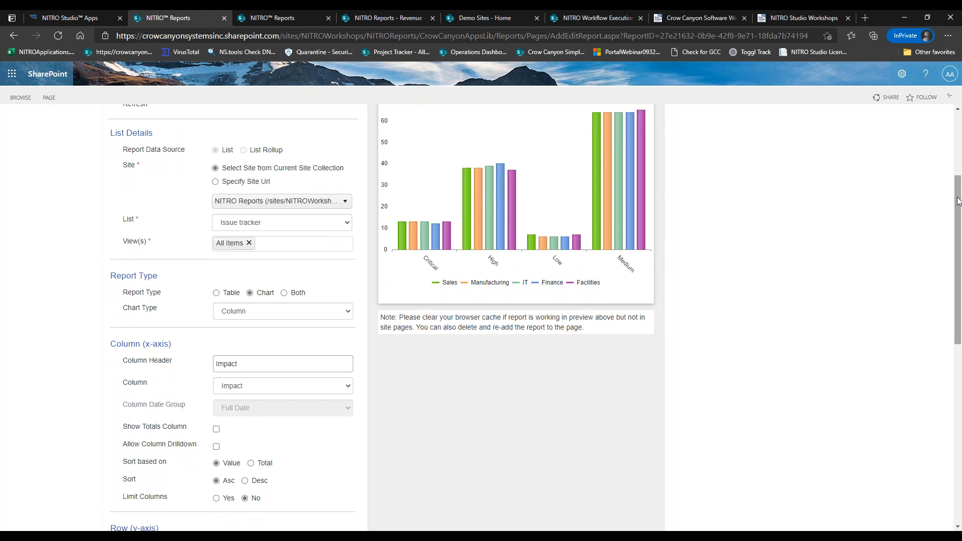
drag(958, 200, 947, 284)
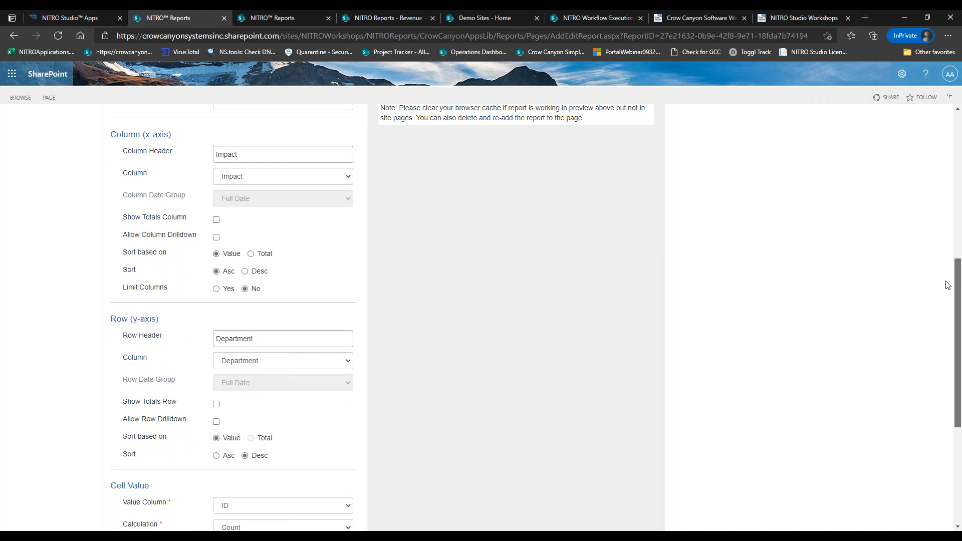
drag(947, 285, 938, 223)
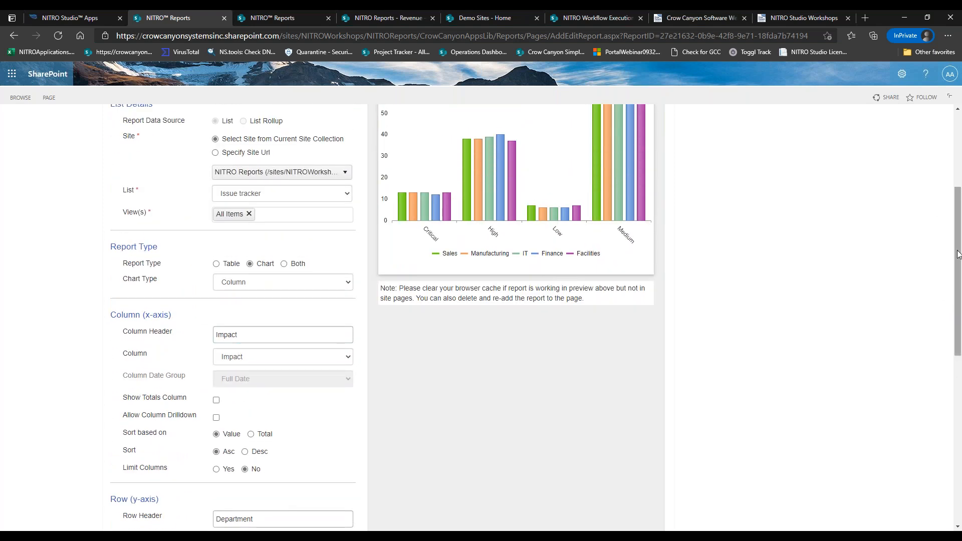
drag(958, 255, 876, 329)
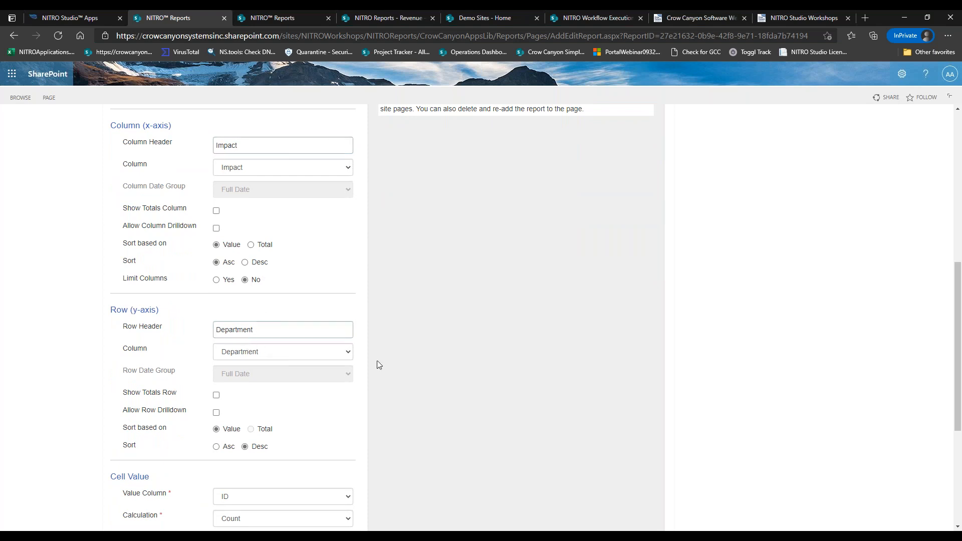
drag(957, 358, 957, 391)
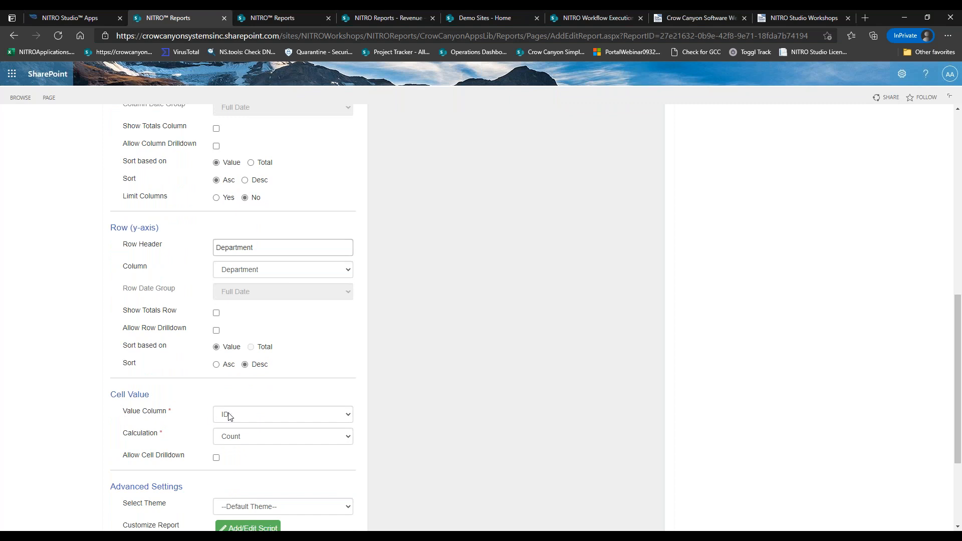
click(239, 419)
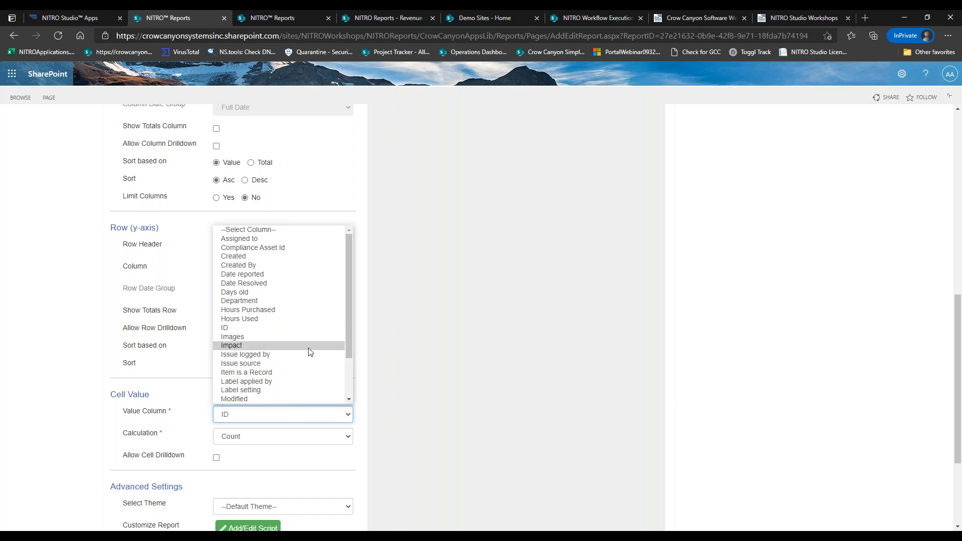
click(282, 328)
click(257, 419)
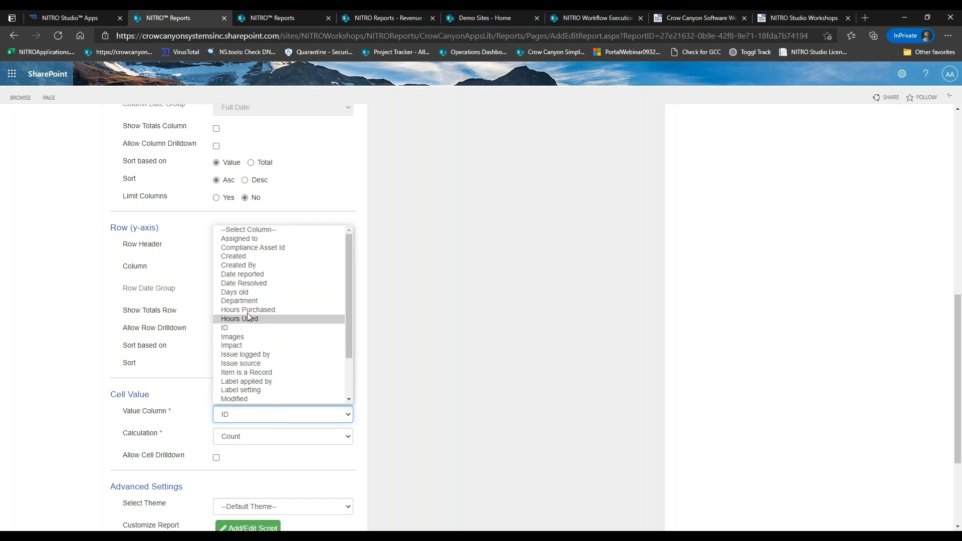
click(239, 239)
- Set the cell value column back to ID and its calculation to Count
click(237, 417)
scroll(242, 311, down, 2)
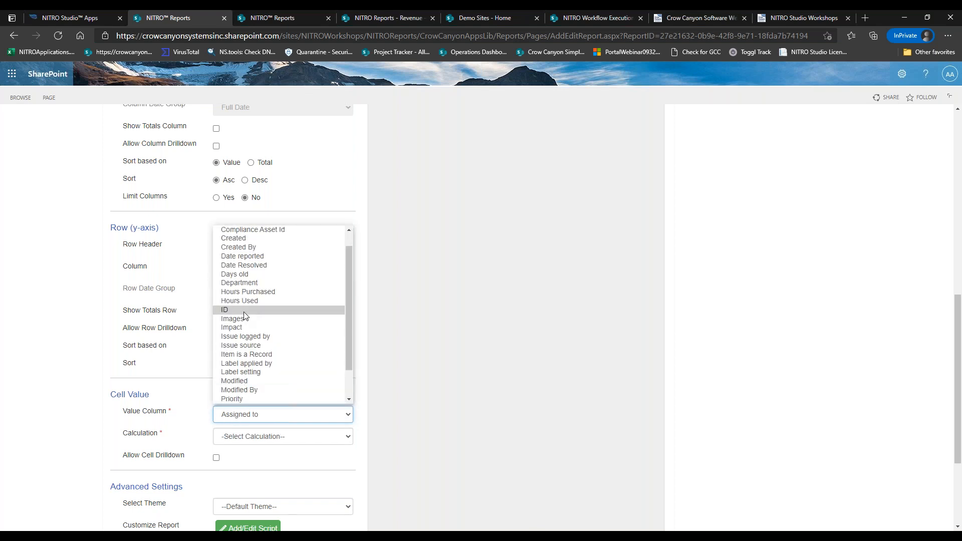
click(242, 313)
click(242, 435)
click(246, 461)
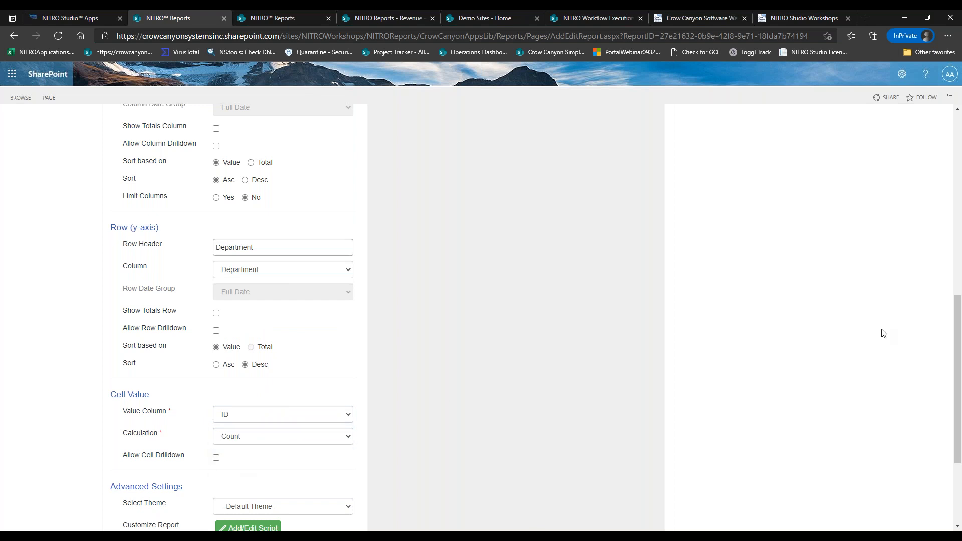
- Change the report's chart type to Area and refresh the preview
drag(956, 321, 951, 173)
mouse_move(401, 309)
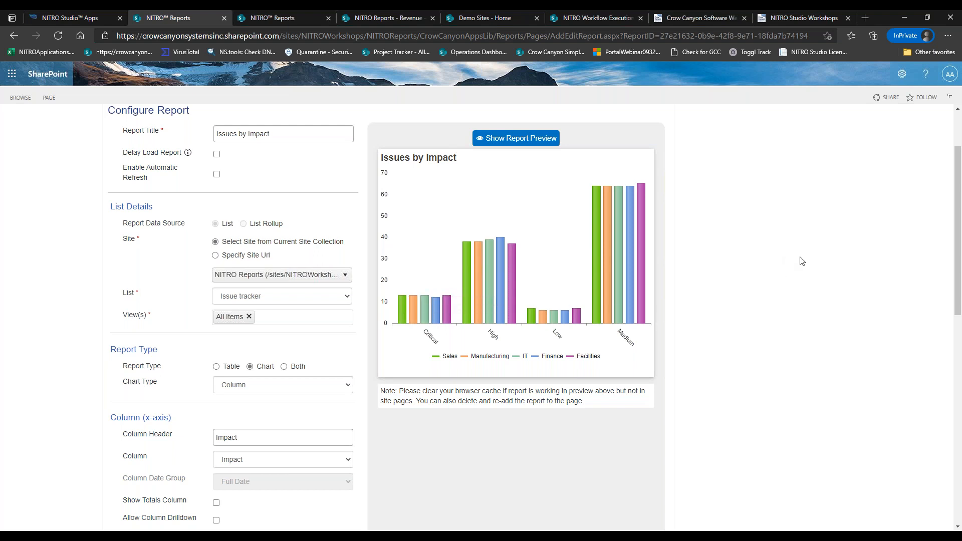
click(284, 388)
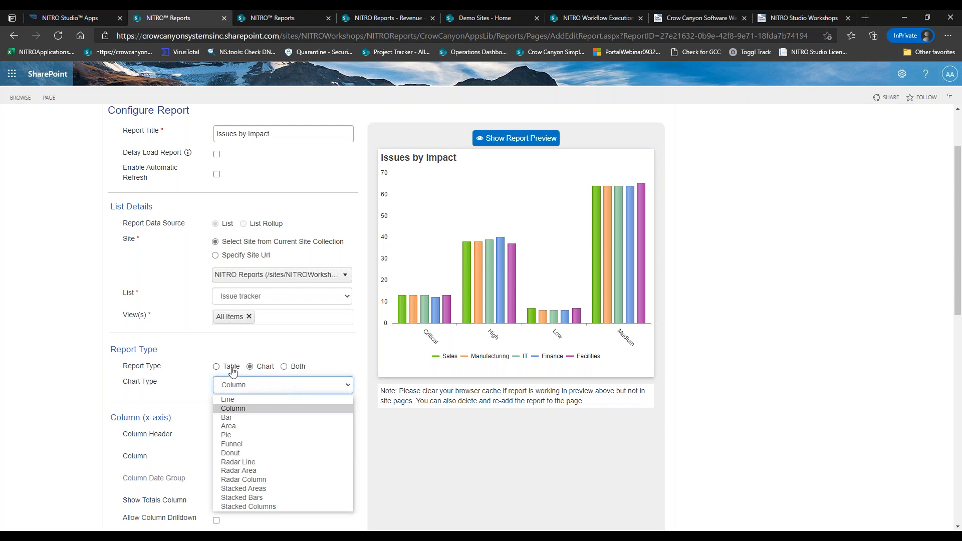
click(249, 426)
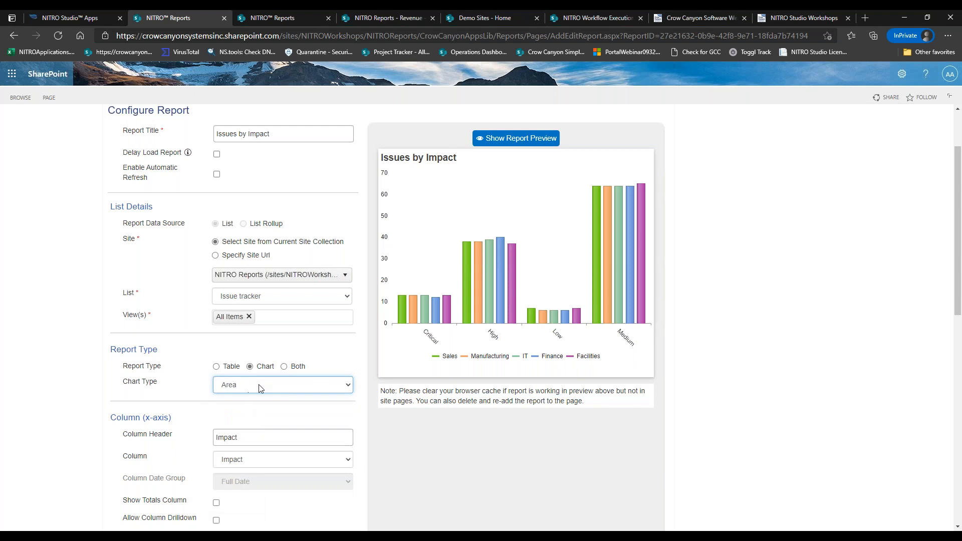
click(493, 139)
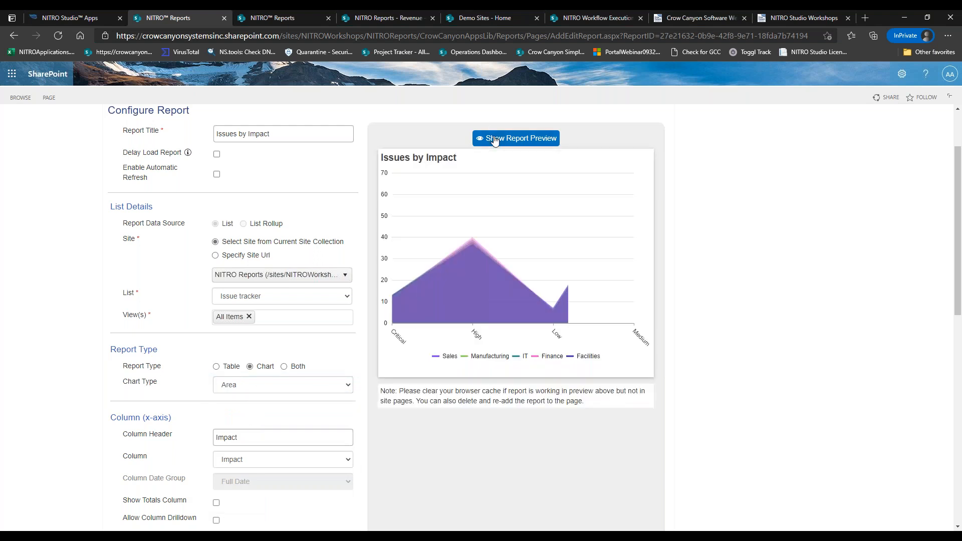
- Change the report's chart type to Pie and refresh the preview
click(307, 386)
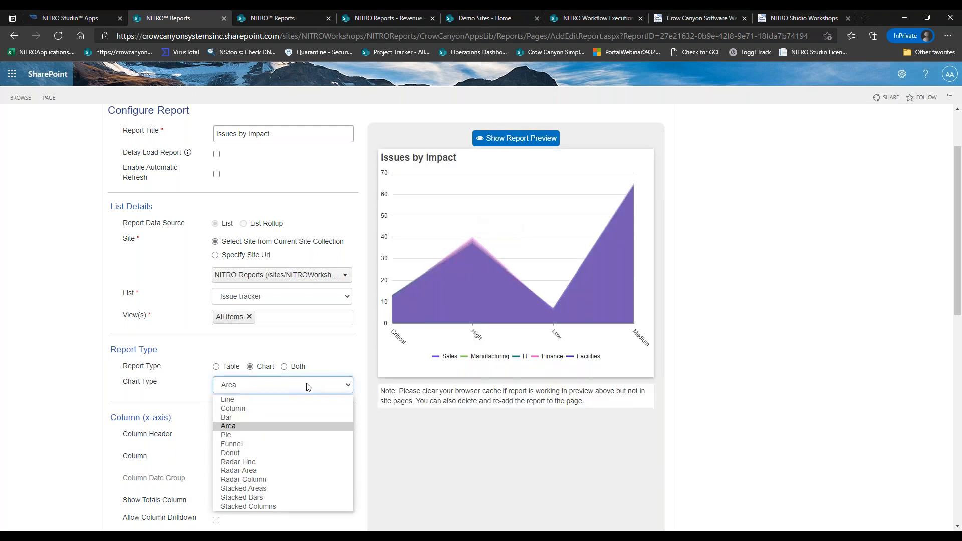
click(227, 434)
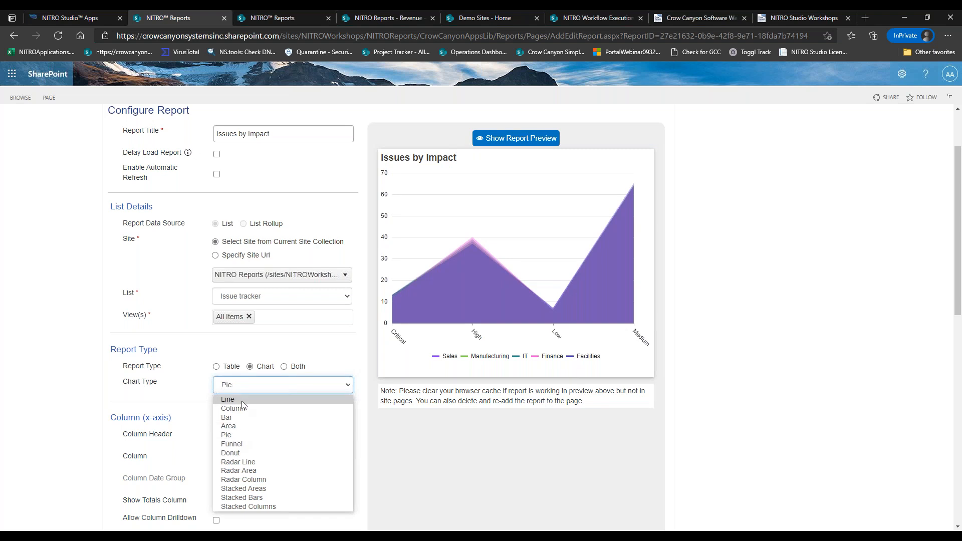
key(Escape)
click(533, 141)
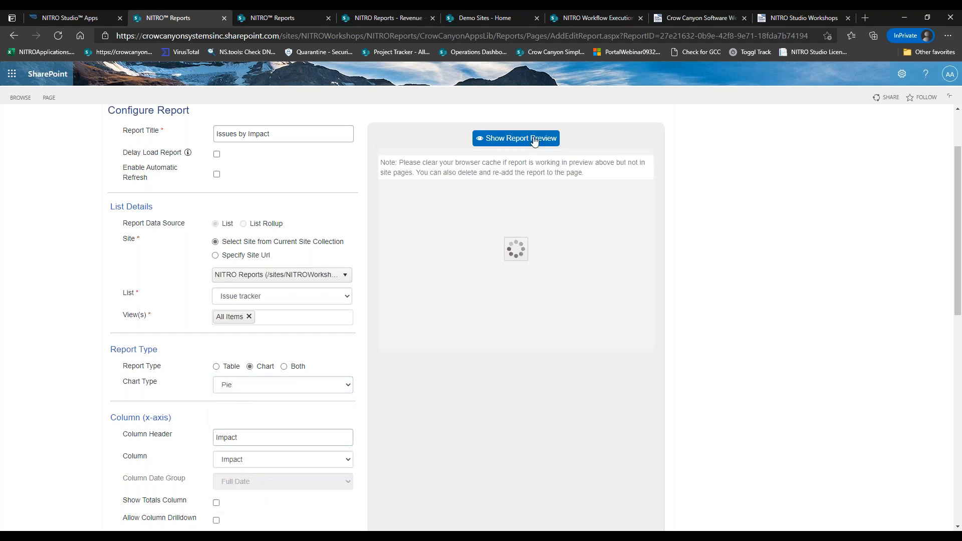
- Restore the report's chart type to Column and refresh the preview
click(253, 391)
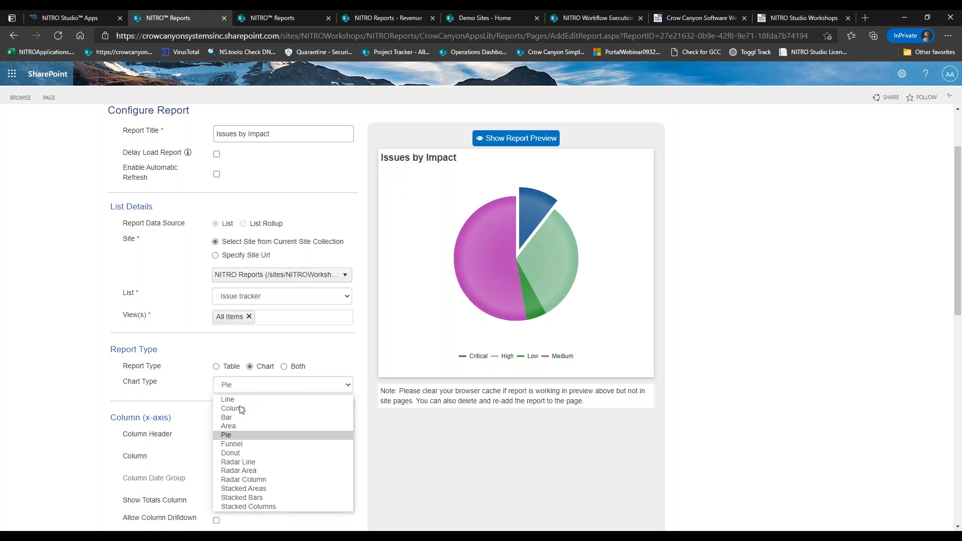
click(238, 409)
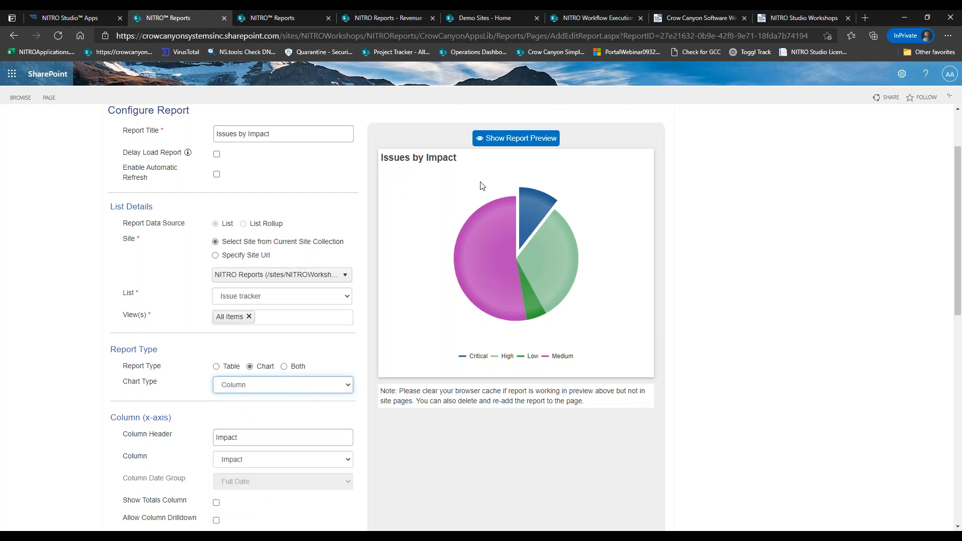
click(506, 141)
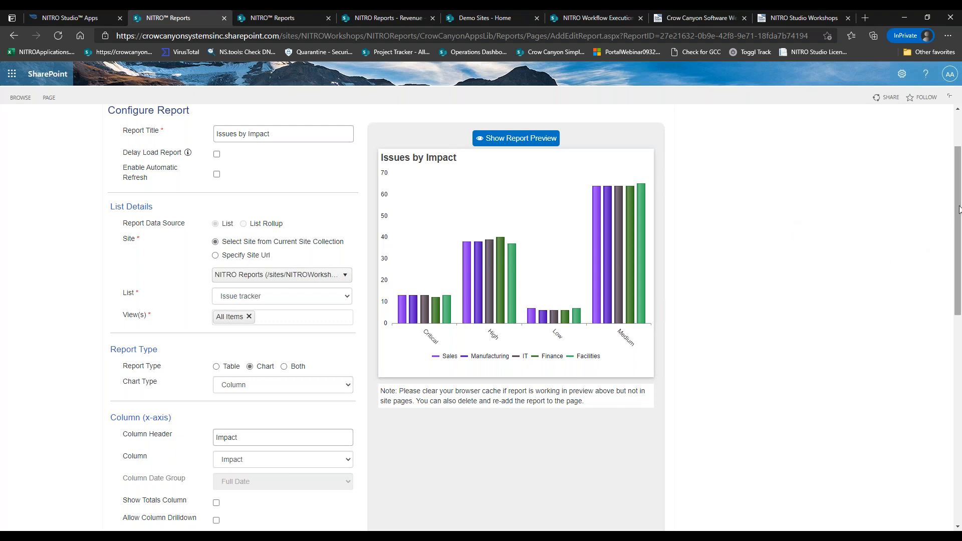
- Open the Issue Flow by Month report for editing from the configured reports list
drag(959, 211, 947, 180)
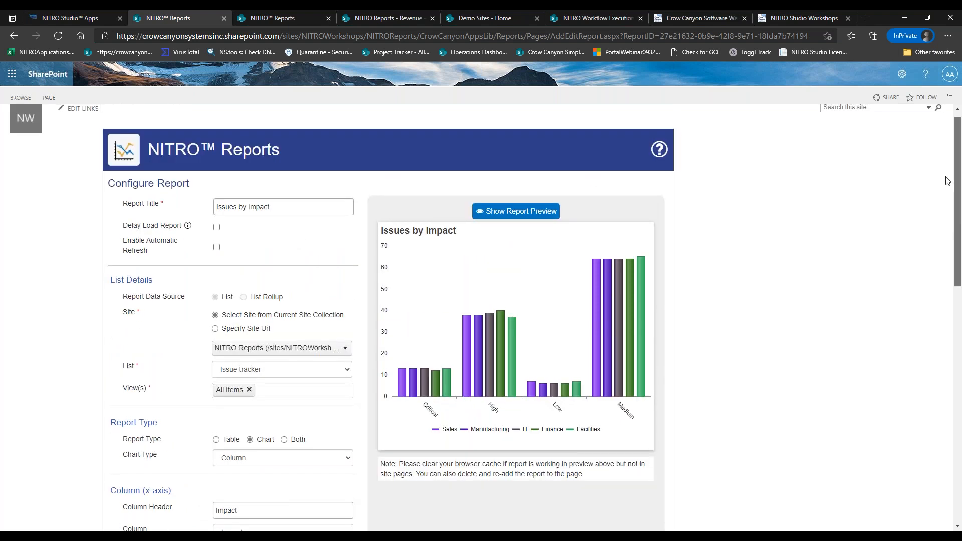
drag(954, 186, 954, 216)
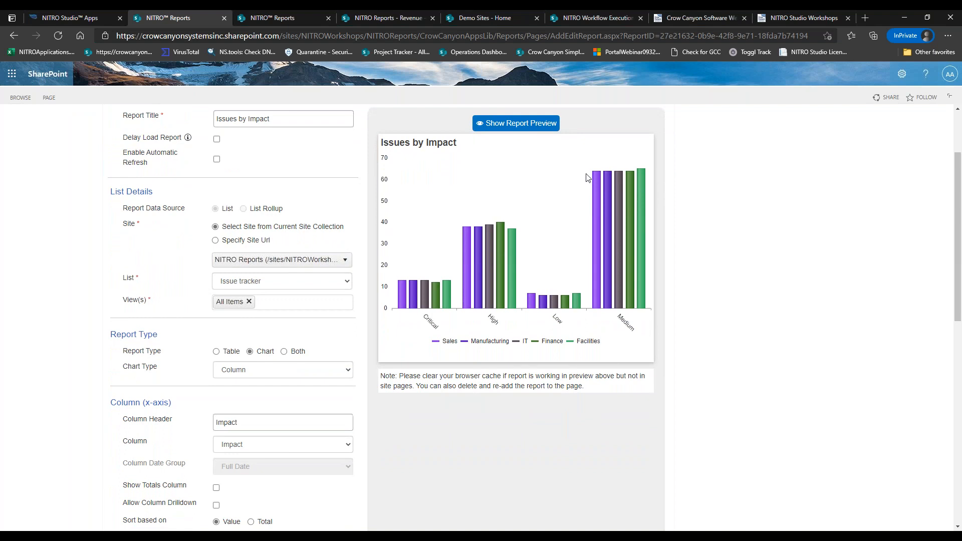
click(277, 18)
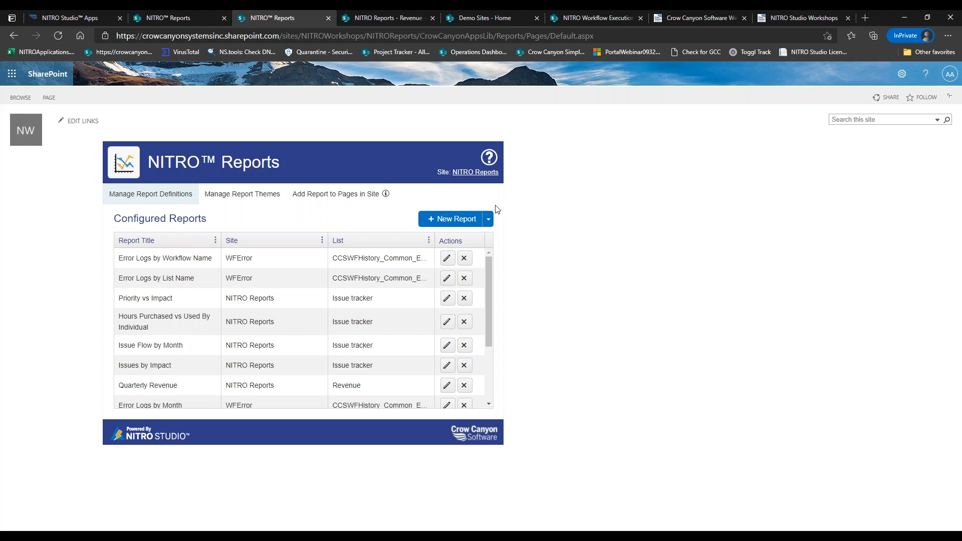
click(489, 221)
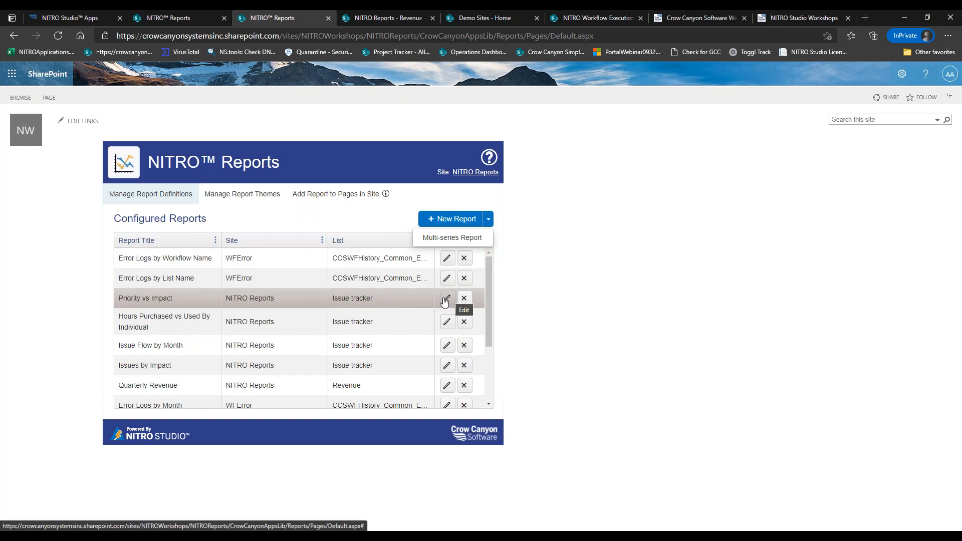
click(447, 349)
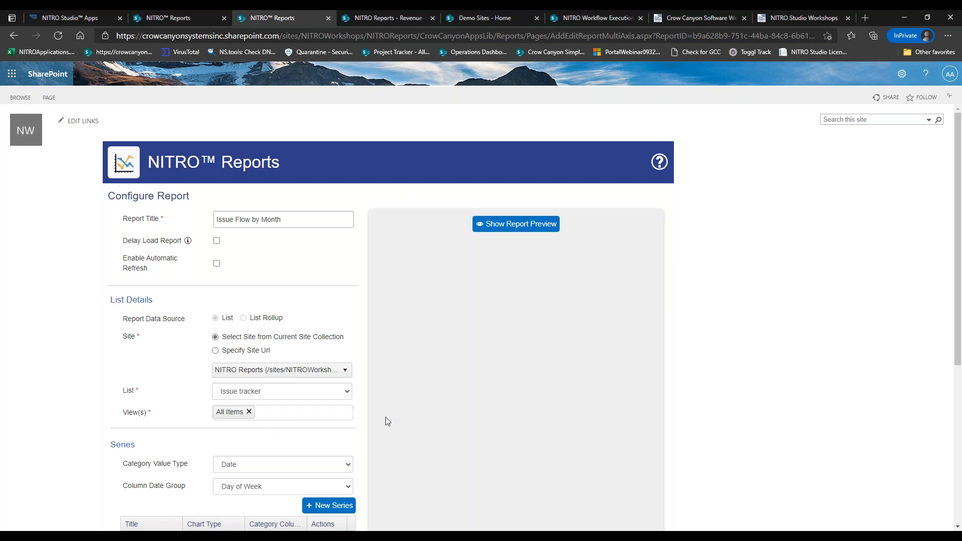
click(277, 422)
click(281, 436)
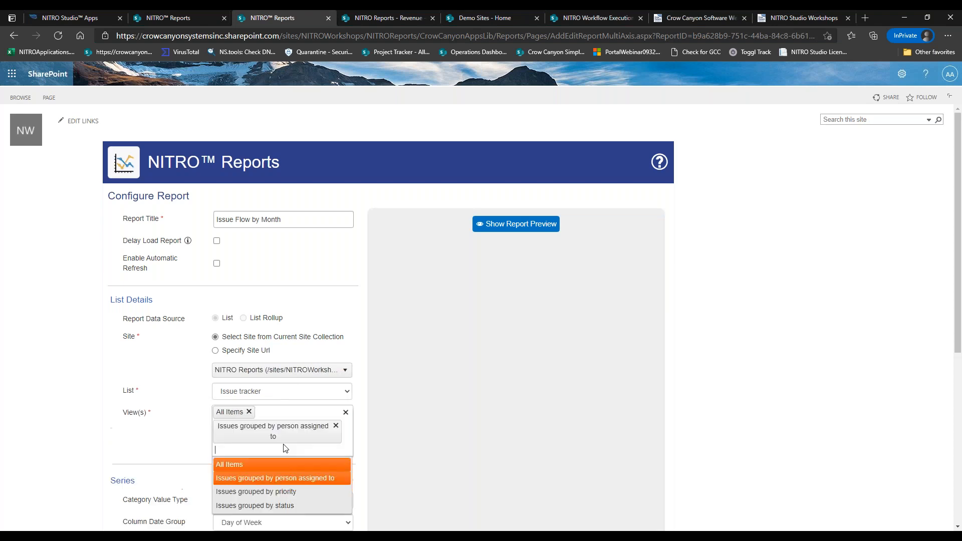
click(335, 425)
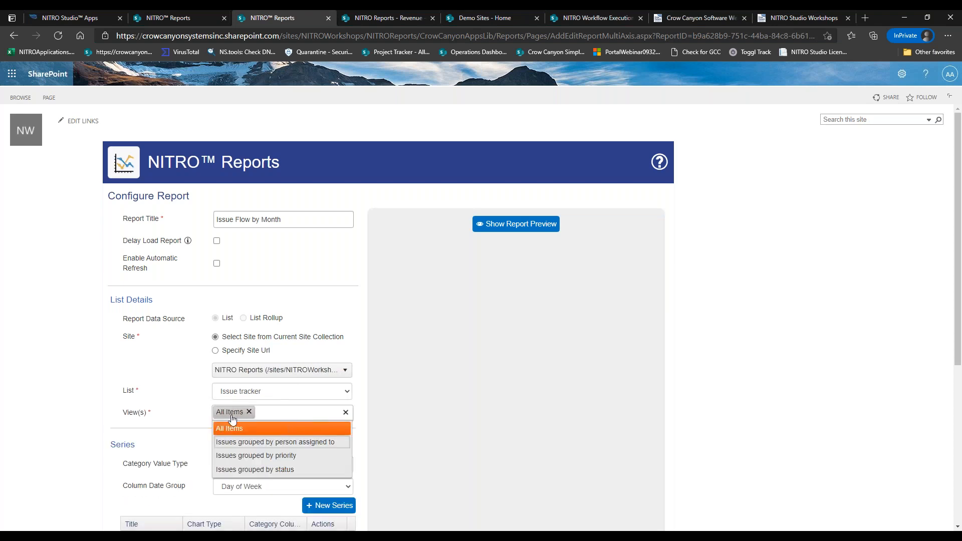
click(190, 417)
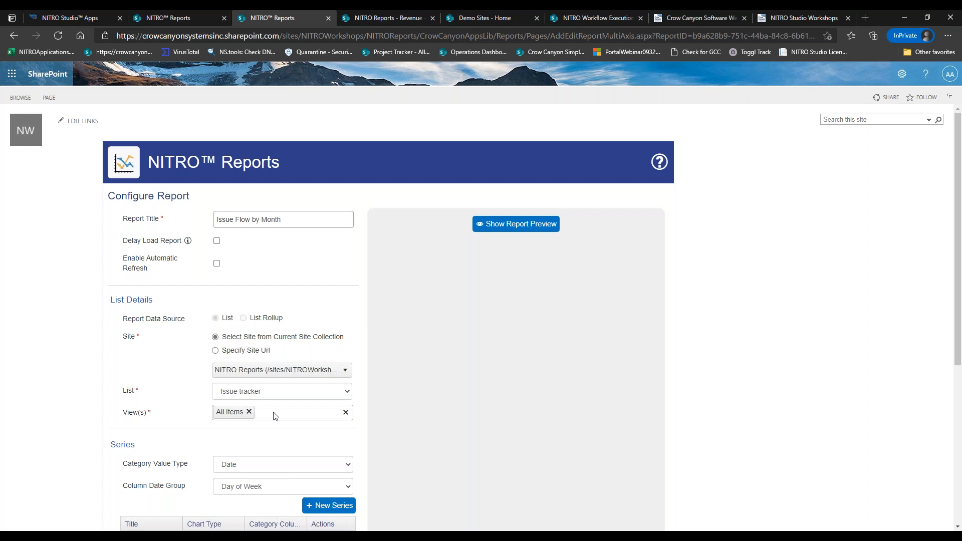
- Generate the preview of the Issue Flow by Month report
drag(951, 176, 956, 244)
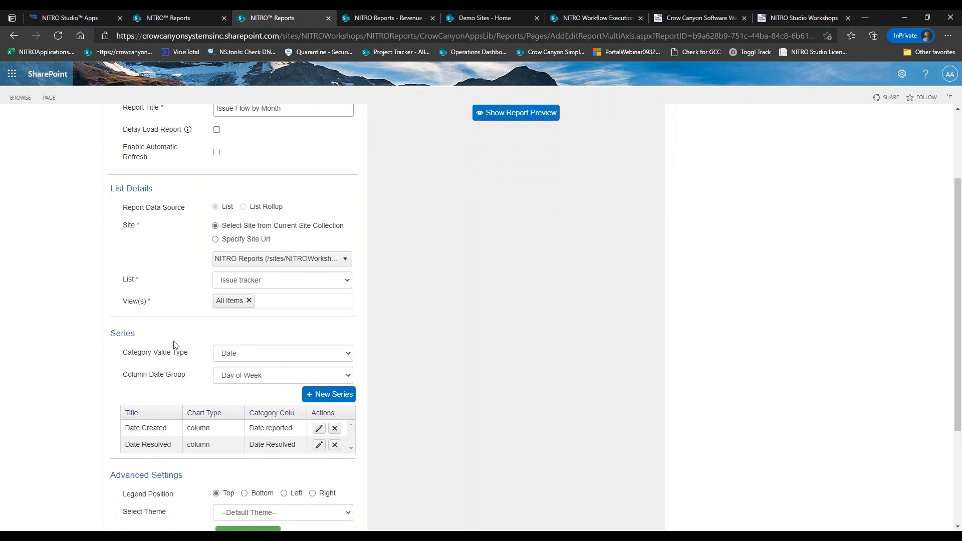
drag(123, 352, 188, 352)
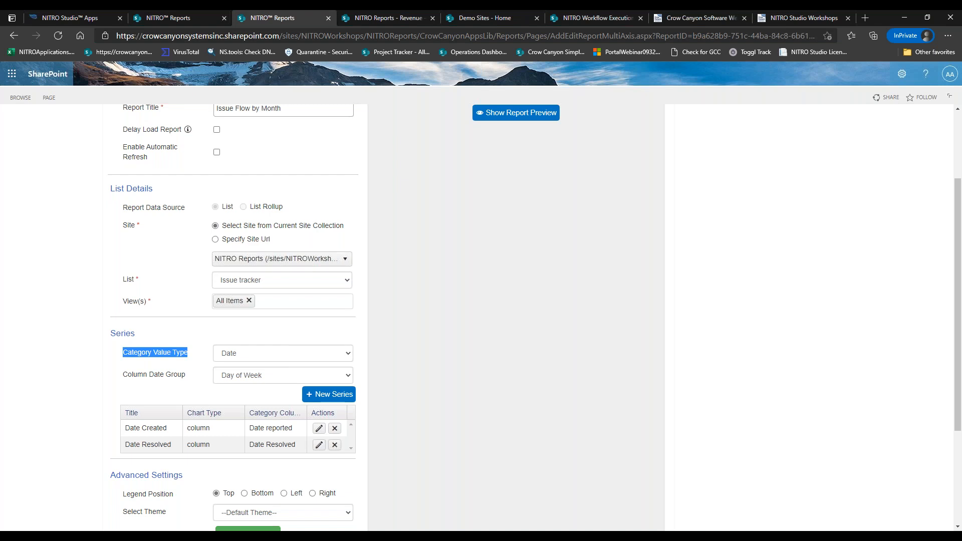
click(513, 112)
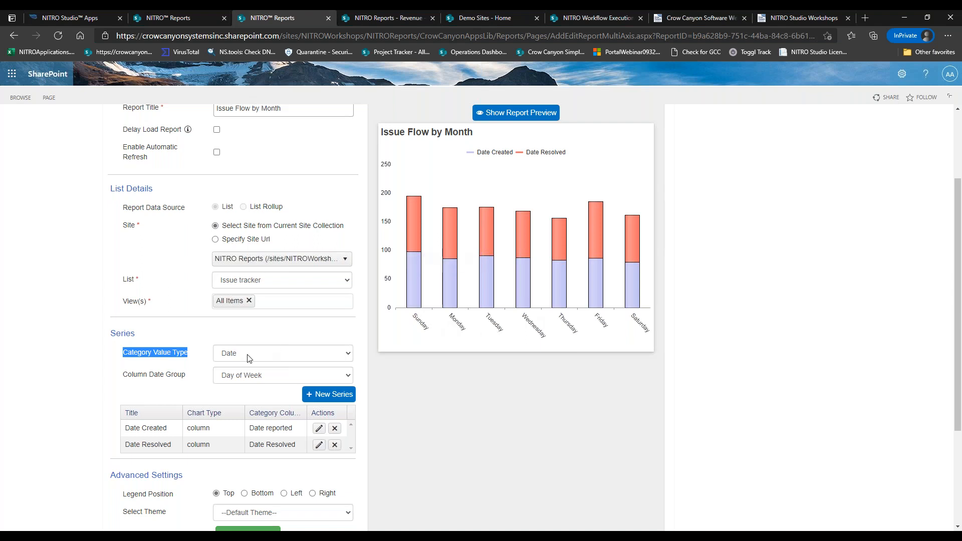
- Review the Category Value Type options for the series, keeping Date selected
click(272, 359)
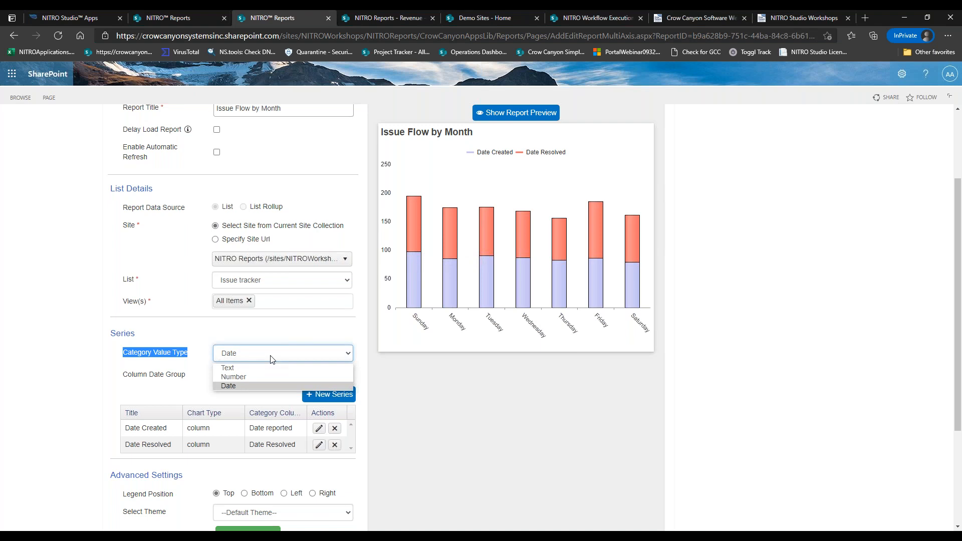
click(247, 386)
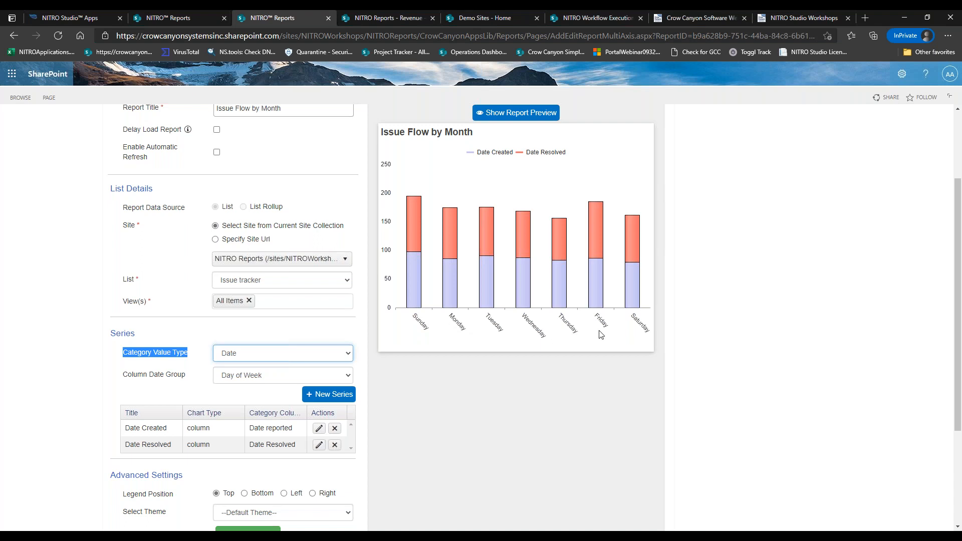
click(337, 356)
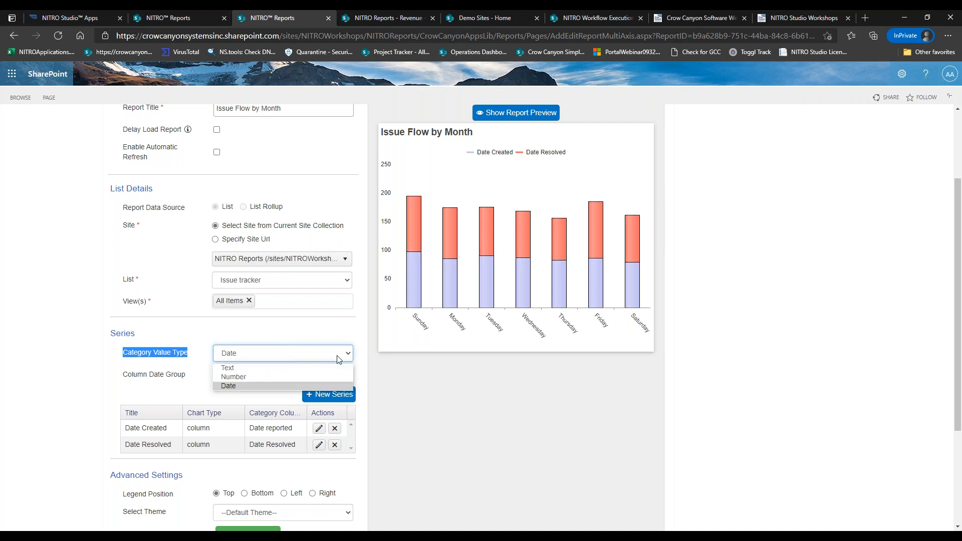
click(262, 384)
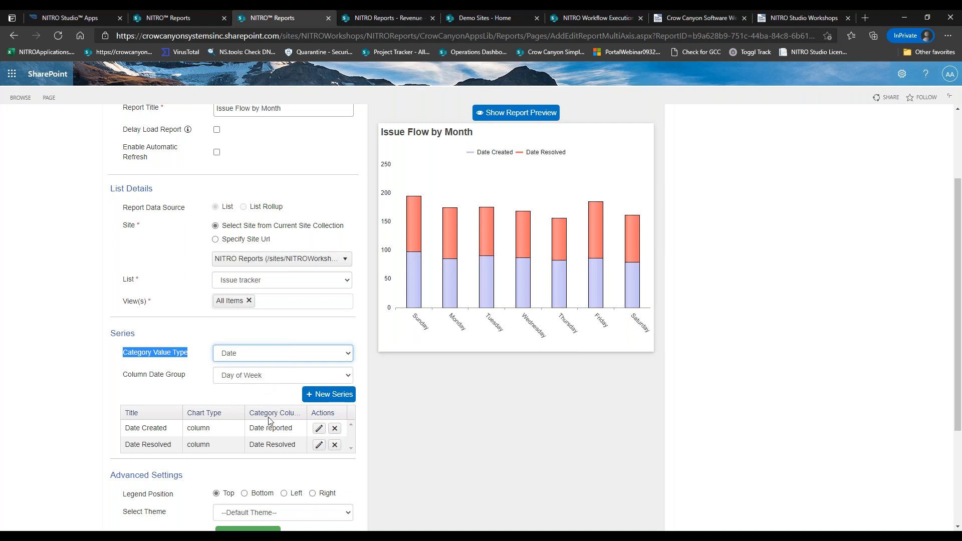
- Try grouping the series dates by Day of Week and Hour and refresh the report preview
click(305, 377)
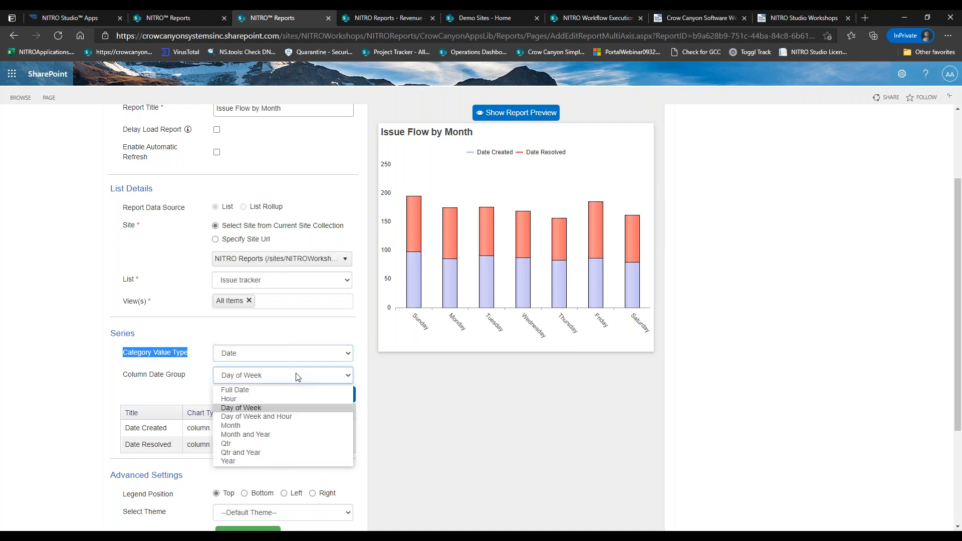
click(248, 417)
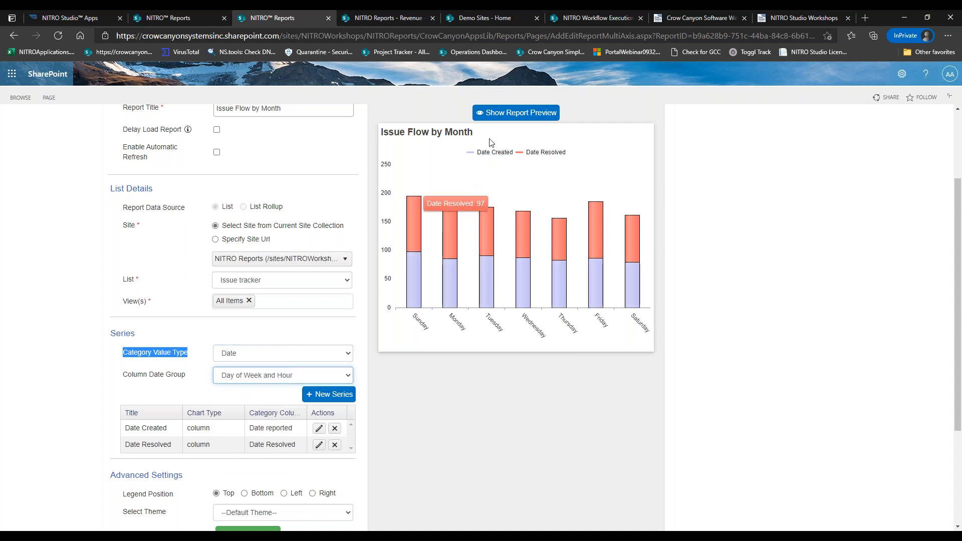
click(496, 118)
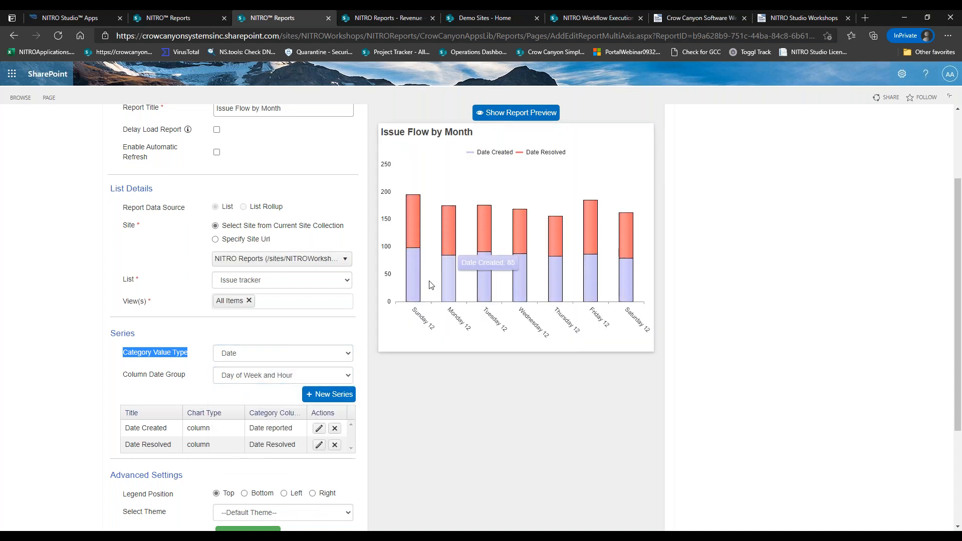
- Set the Column Date Group to Month and Year and refresh the report preview
click(243, 376)
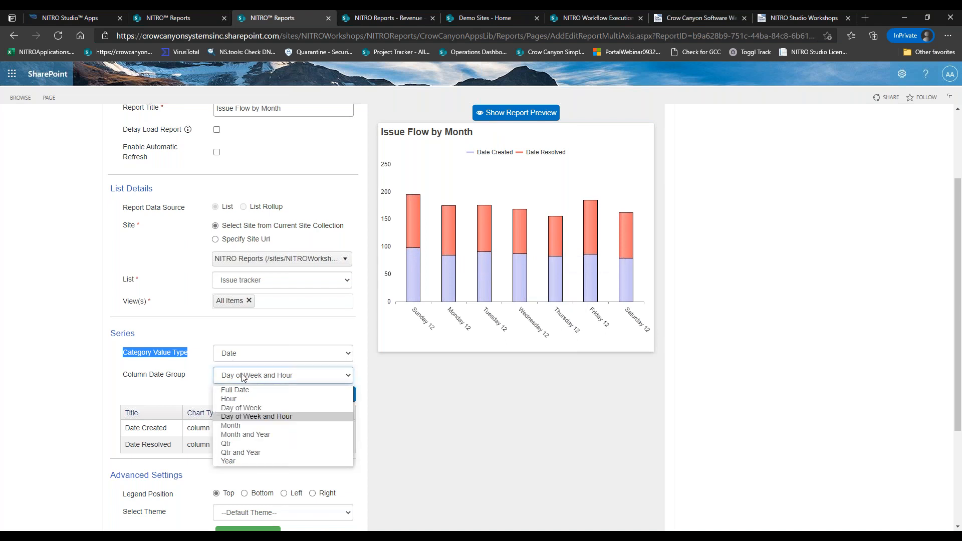
click(251, 434)
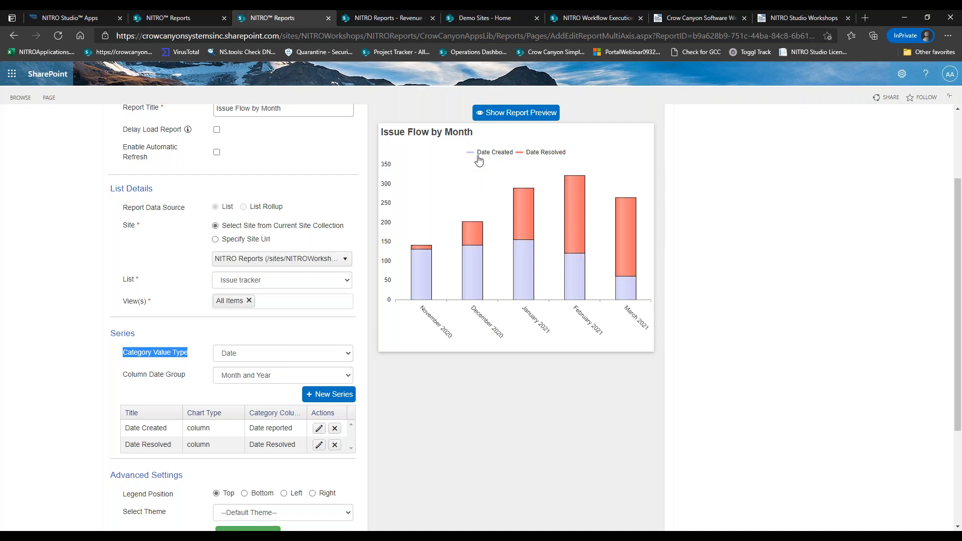
mouse_move(425, 289)
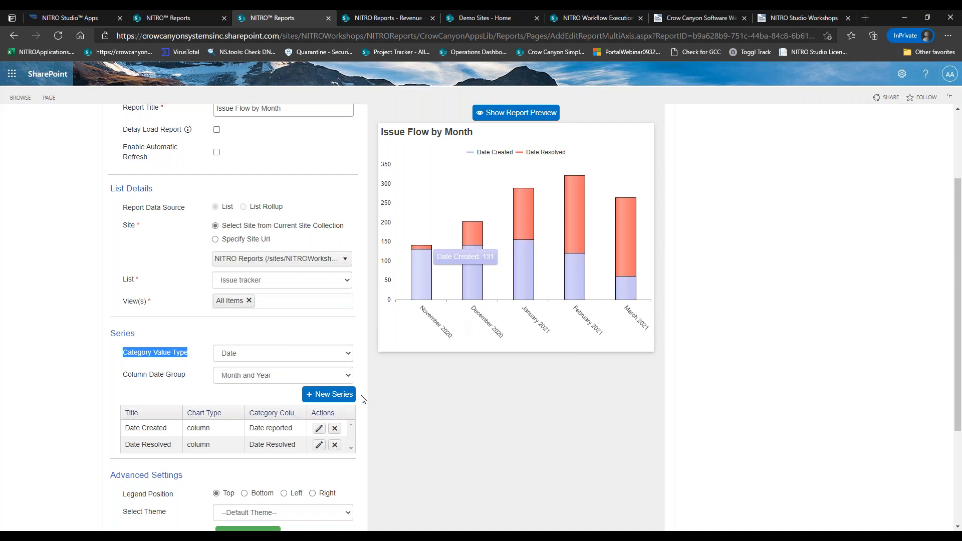
click(197, 360)
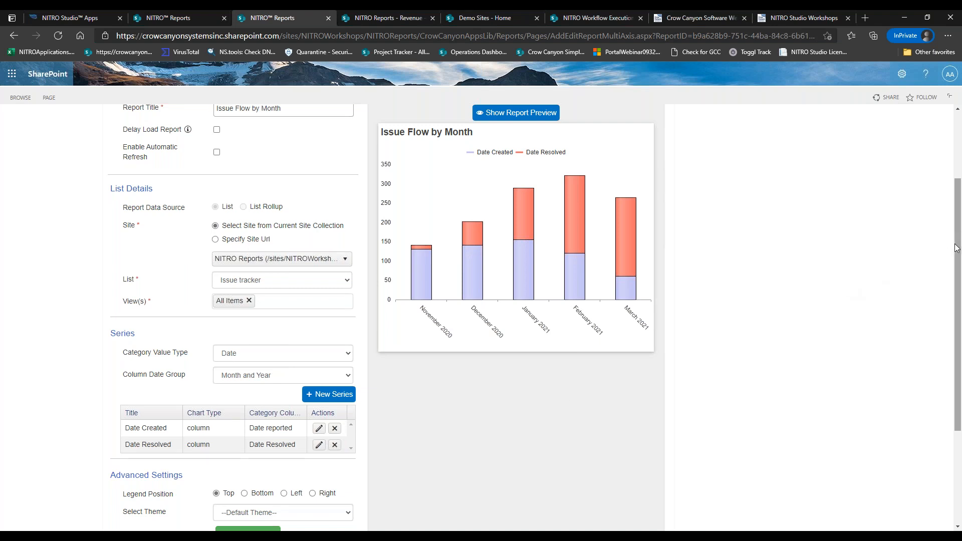
- Examine the Date Created series' category column, chart type and value column options, keeping Date reported, Column and ID, and accept the configuration
scroll(458, 334, down, 1)
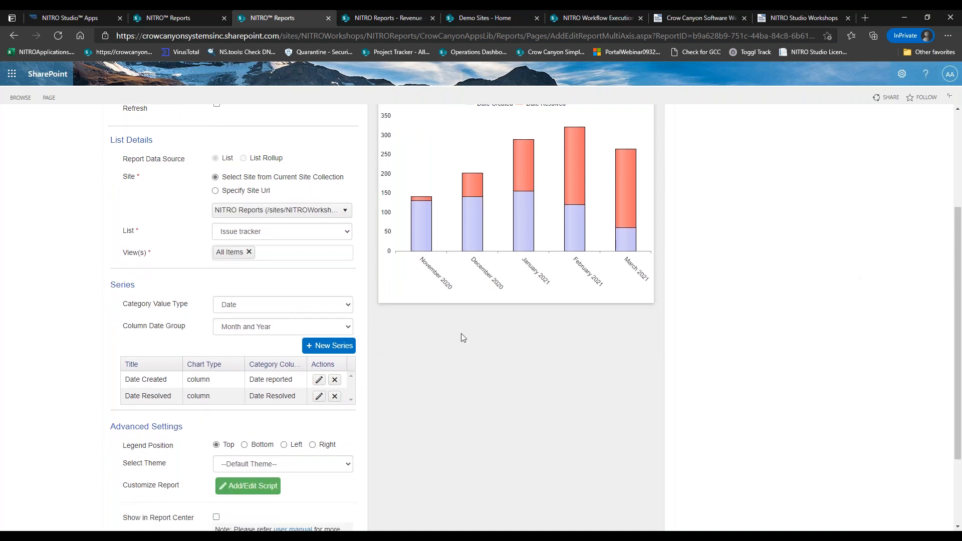
click(319, 381)
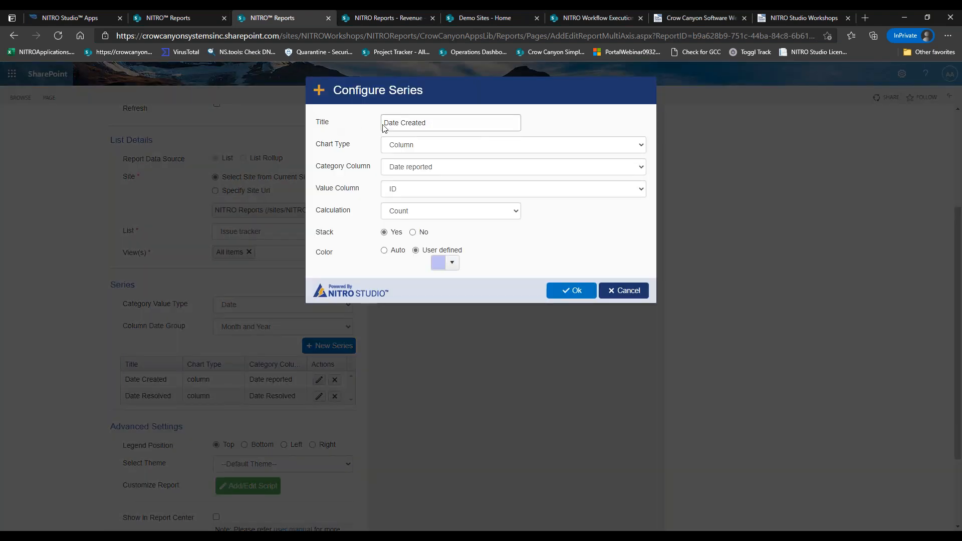
click(416, 171)
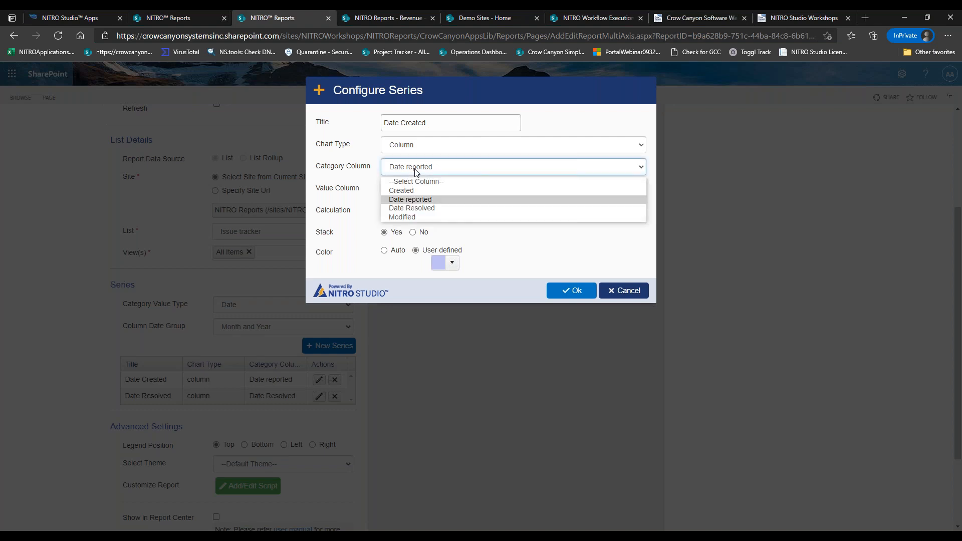
click(417, 200)
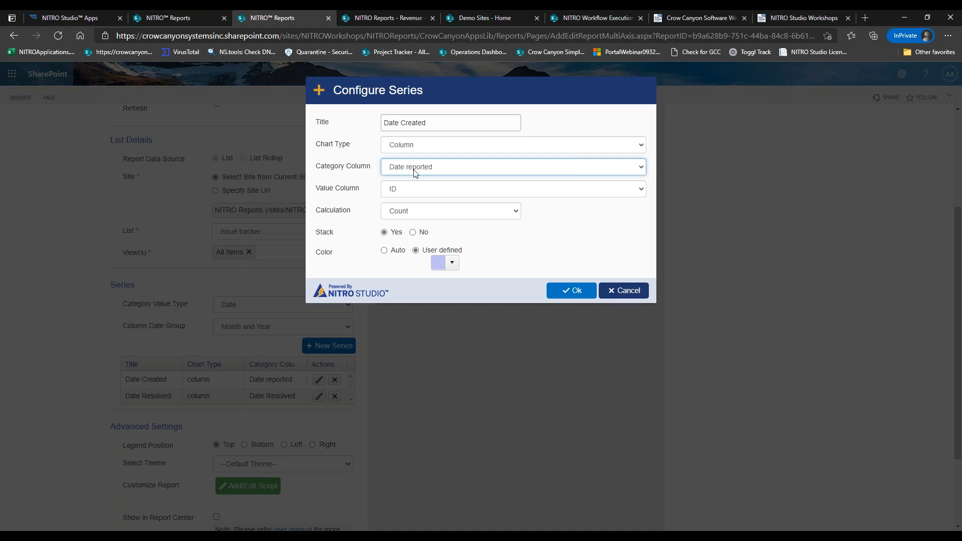
click(416, 149)
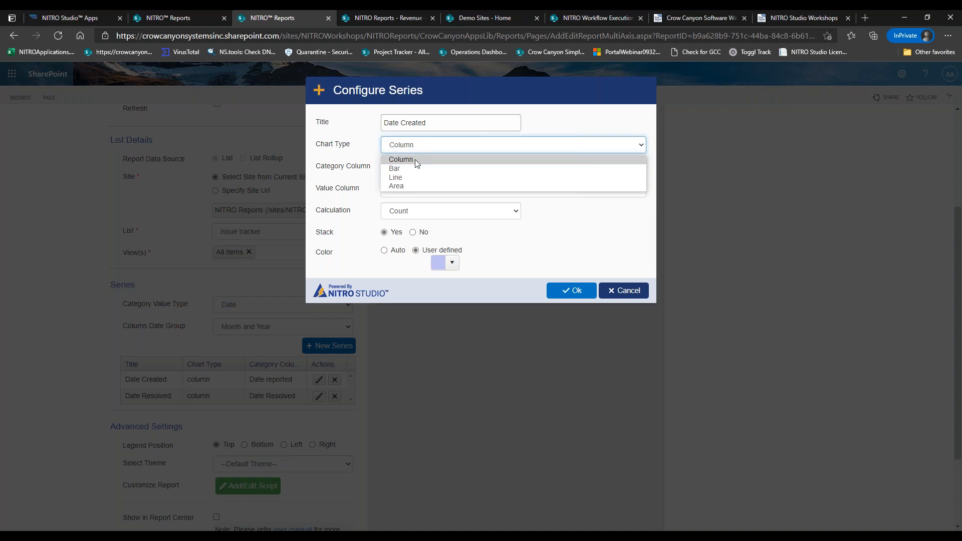
click(415, 159)
click(418, 147)
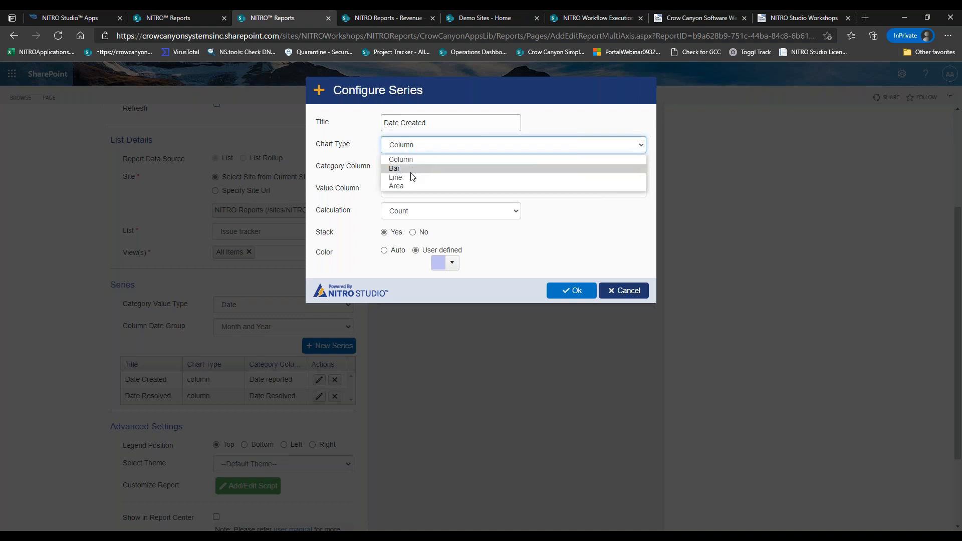
click(413, 147)
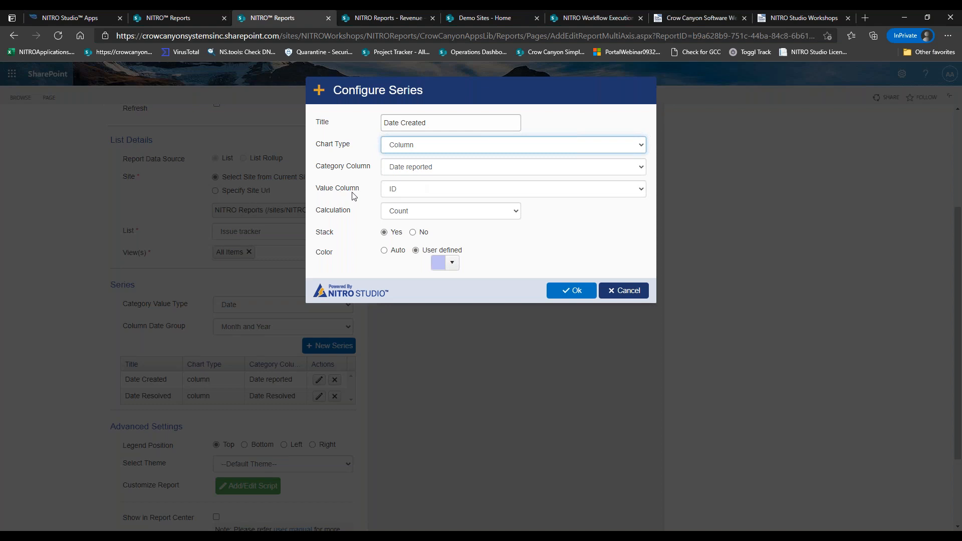
click(392, 193)
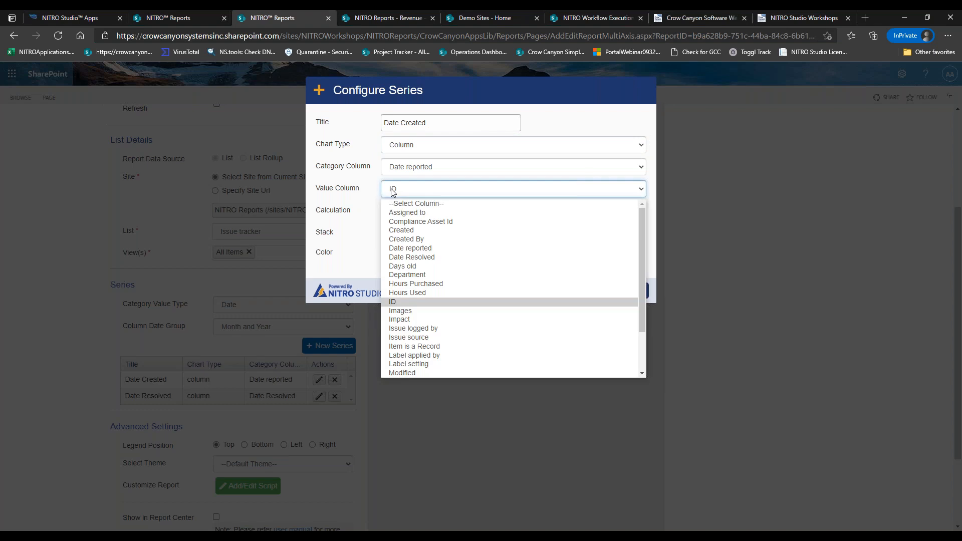
click(393, 193)
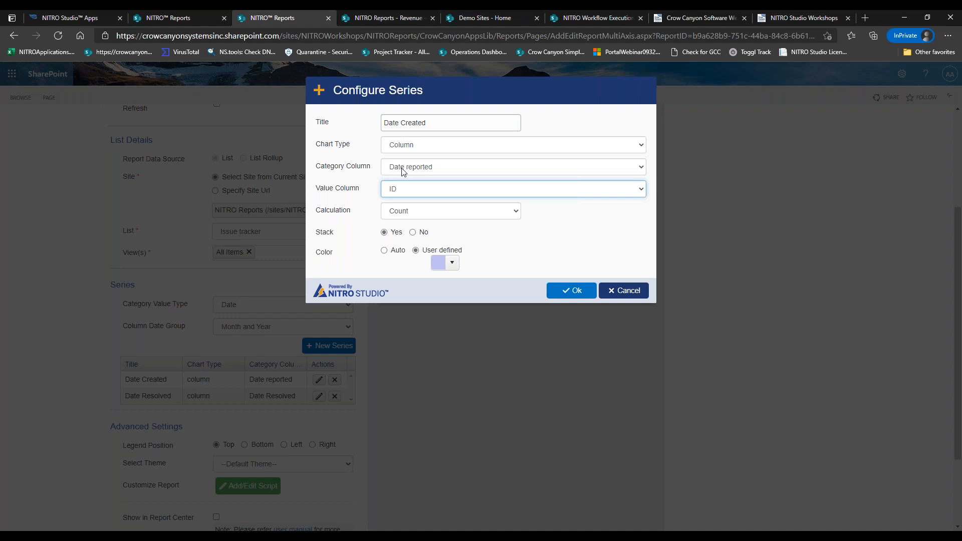
click(576, 291)
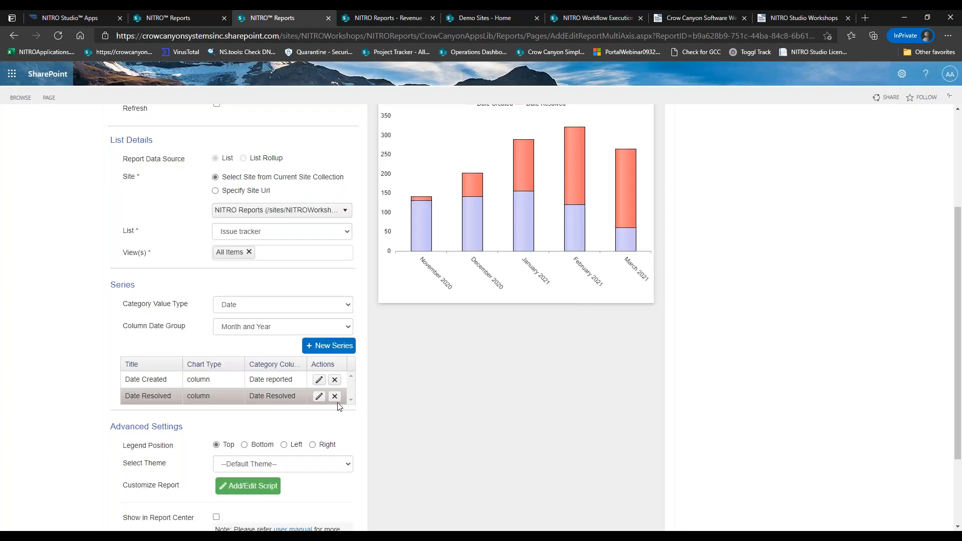
- Examine the configuration of the Date Resolved series and accept its settings
click(319, 397)
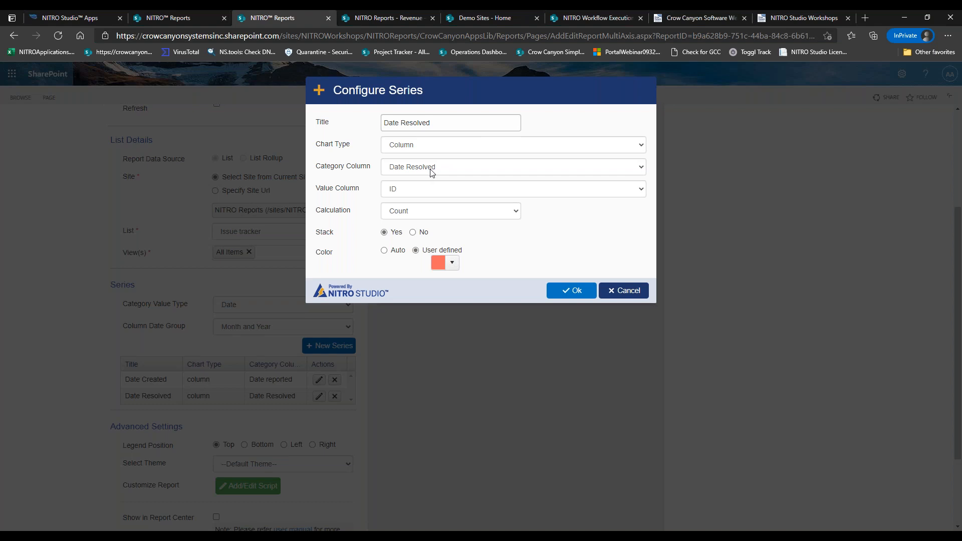
click(563, 290)
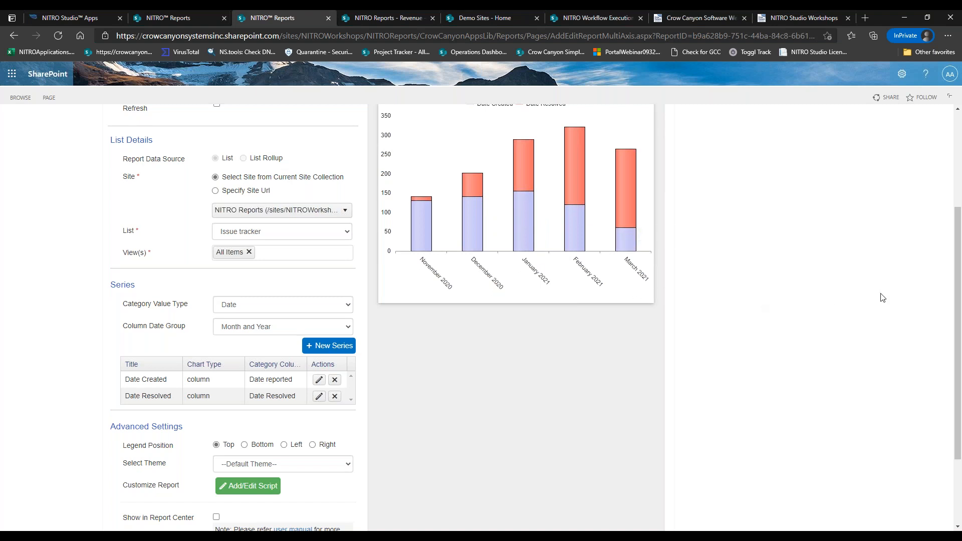
scroll(954, 237, up, 1)
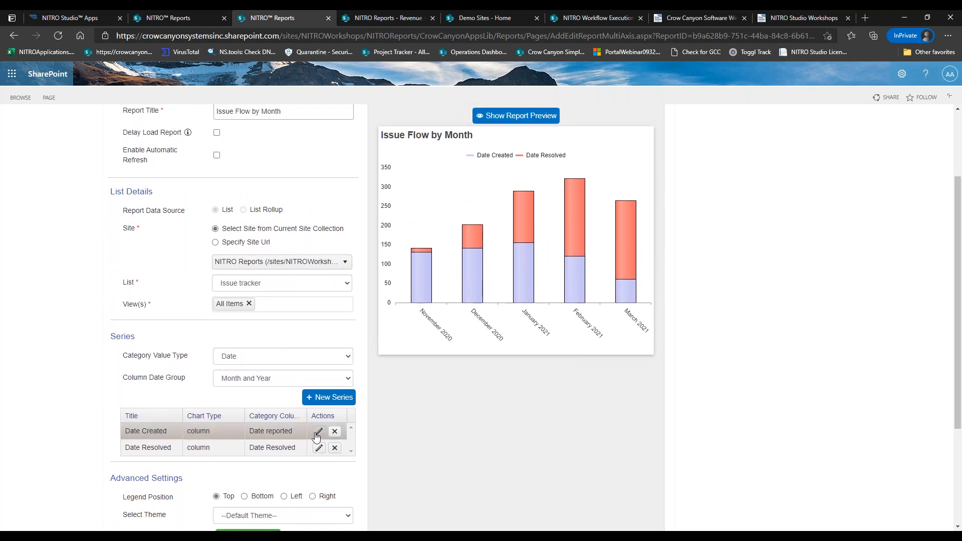
- Change the Date Created series' chart type to Line, accept the series configuration and refresh the report preview
click(319, 420)
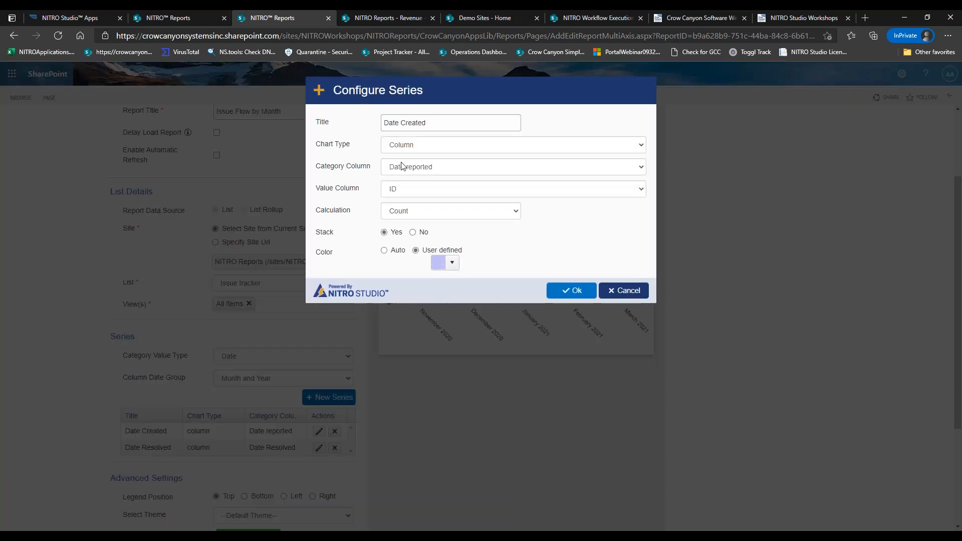
click(405, 145)
click(404, 177)
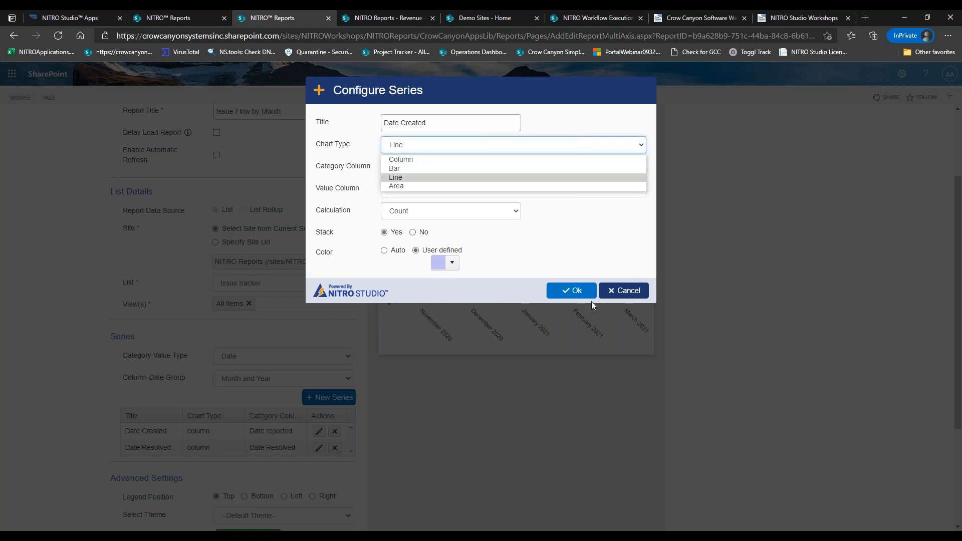
click(575, 292)
click(539, 118)
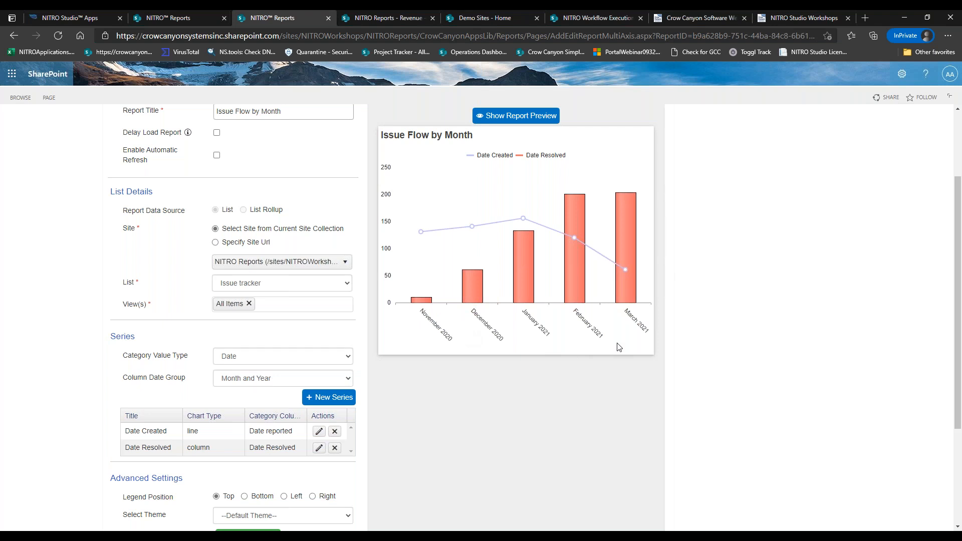
- Examine the available Category Value Type options for the Issue Flow by Month series, keeping Date
click(250, 355)
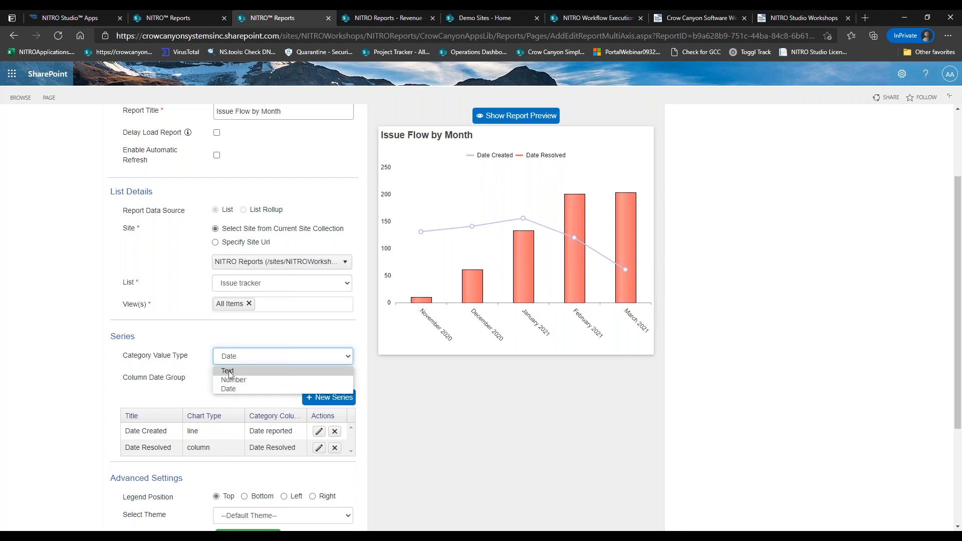
click(186, 359)
drag(148, 354, 199, 353)
click(198, 351)
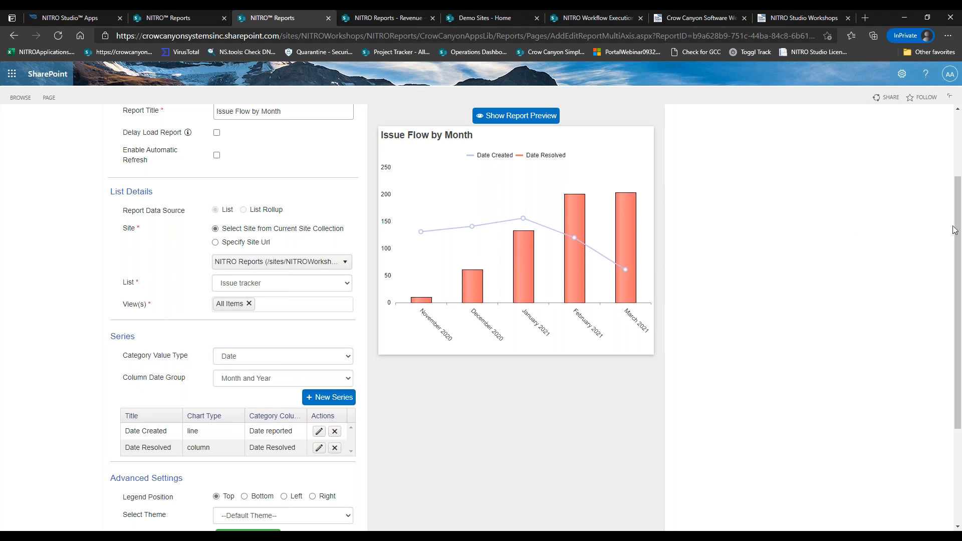
- Set the Issue Flow by Month report's legend position to Bottom and refresh the preview
drag(954, 231, 954, 316)
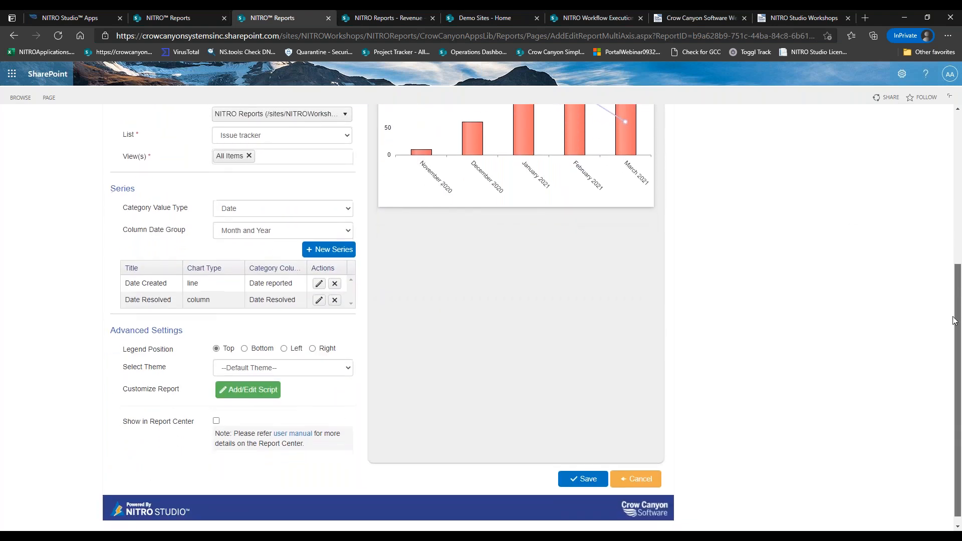
scroll(947, 305, up, 1)
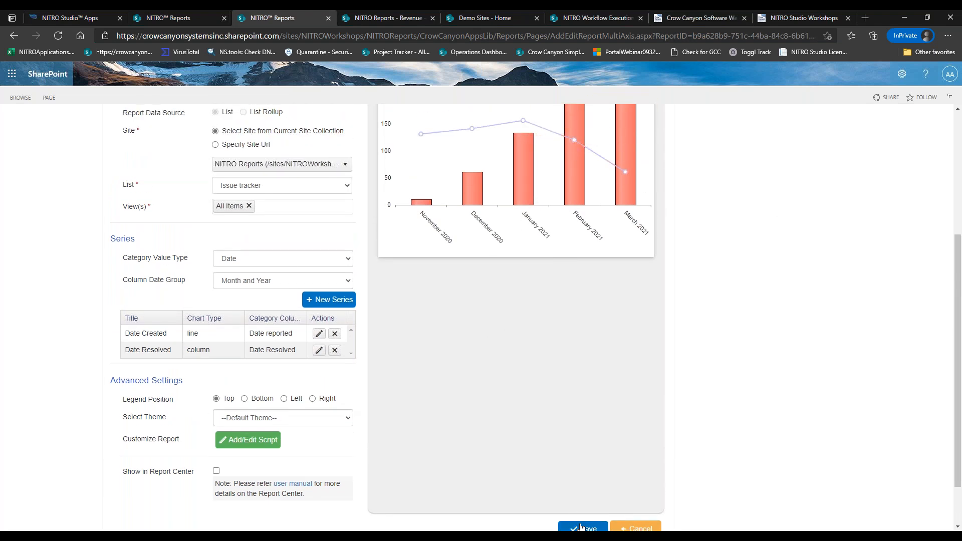
scroll(507, 461, up, 2)
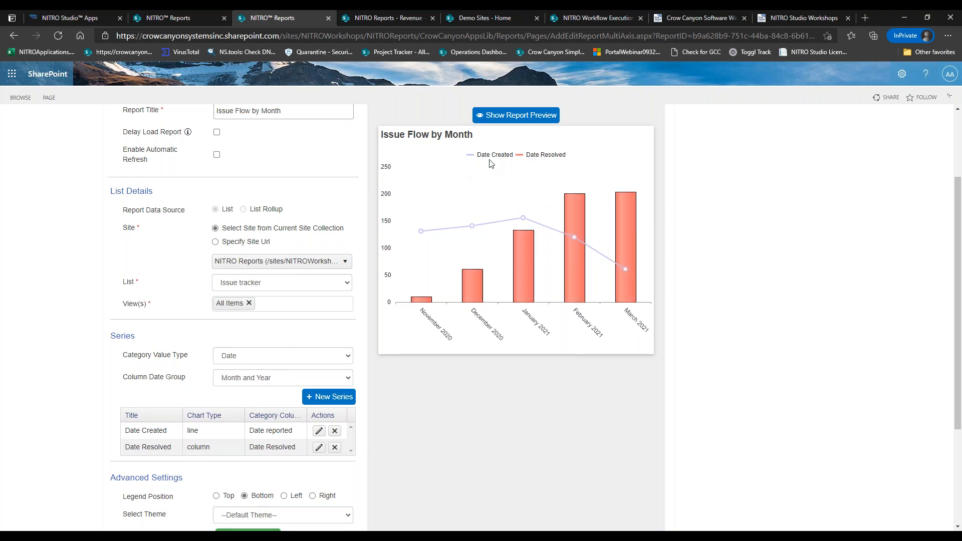
click(524, 121)
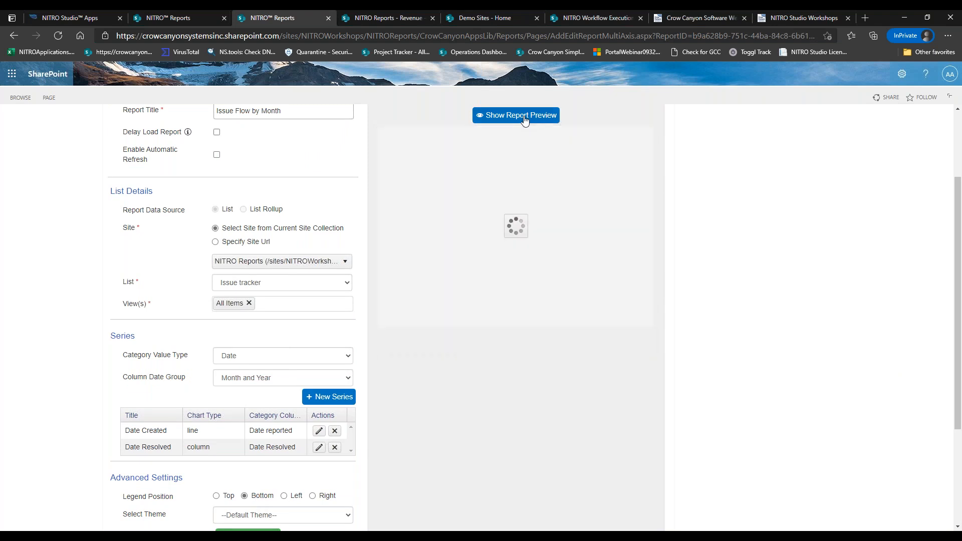
- Set the legend position to Left, refresh the preview and save the Issue Flow by Month report
click(292, 496)
click(533, 116)
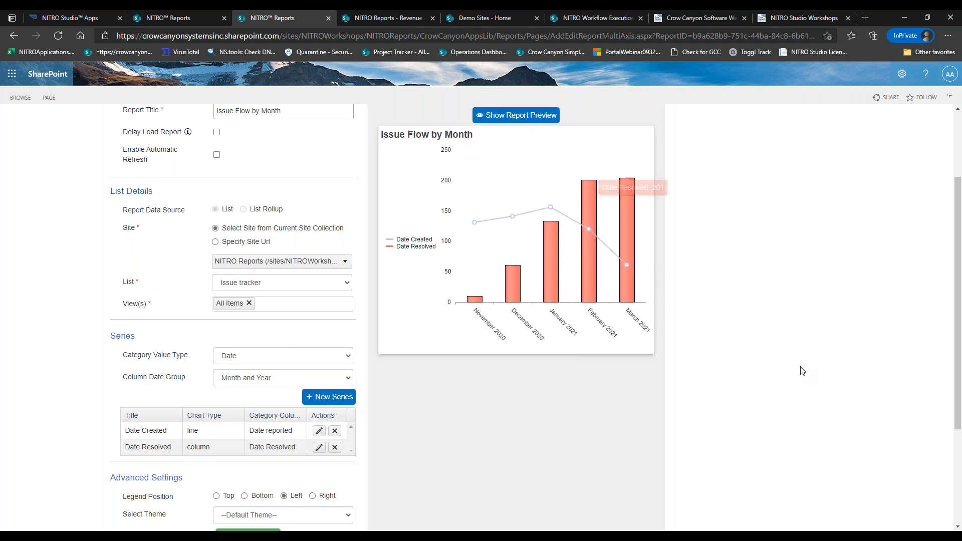
drag(958, 320, 958, 412)
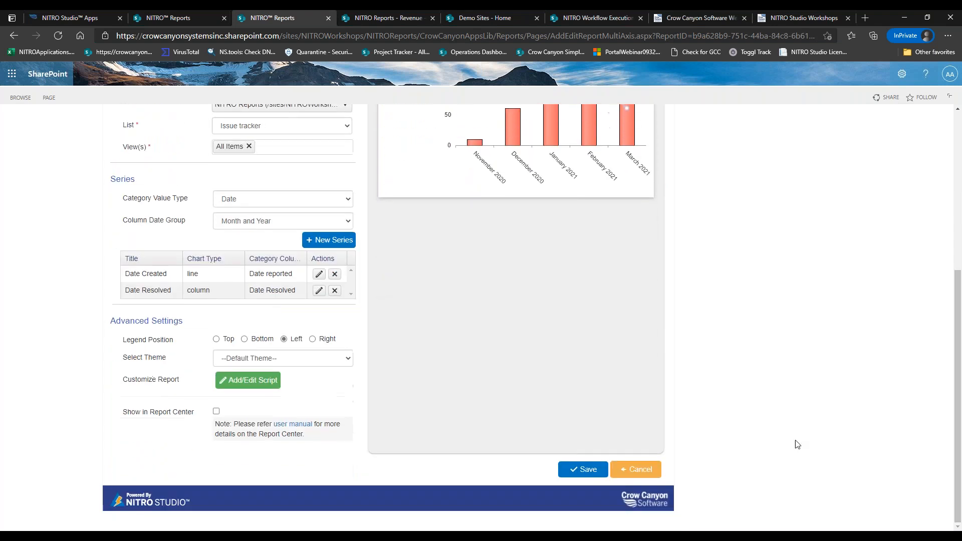
click(587, 469)
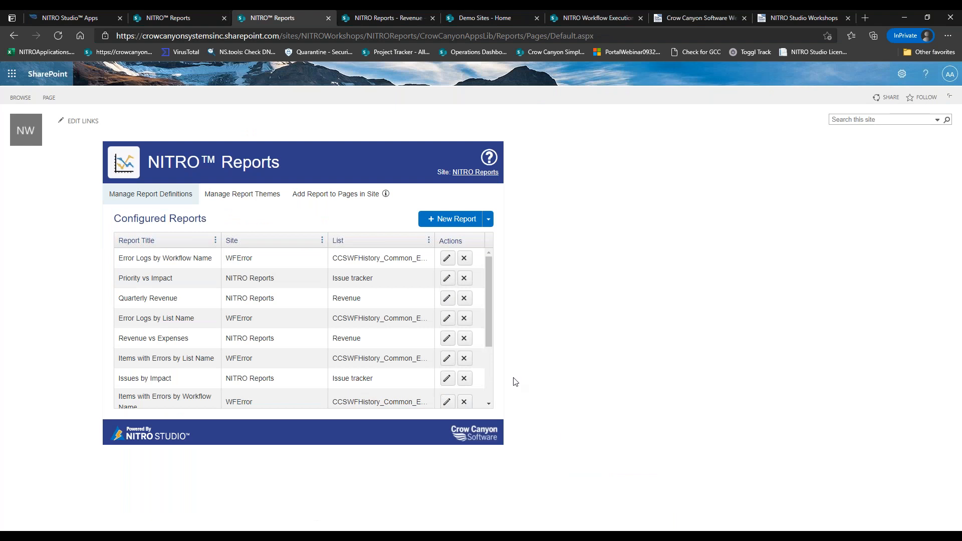
- Open the Priority vs Impact report for editing and show its preview
click(447, 278)
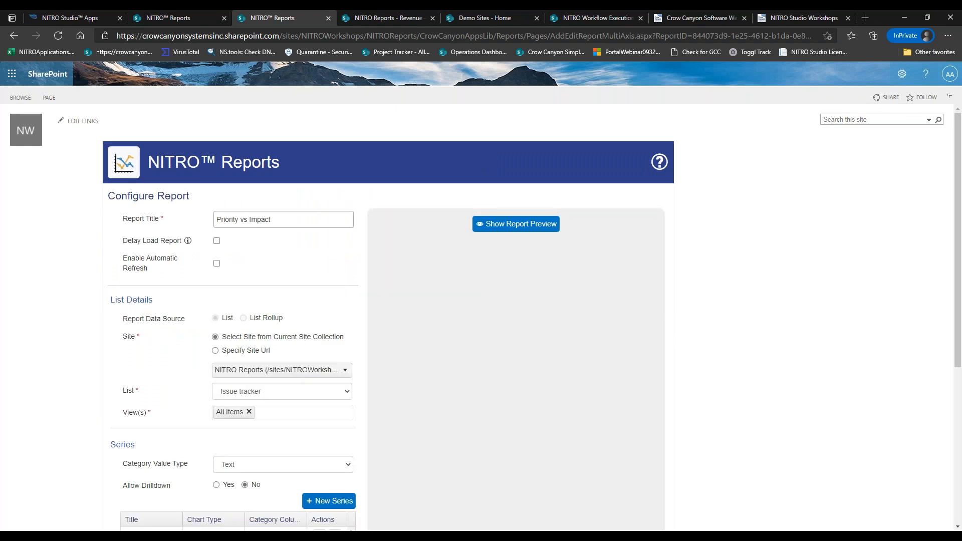
click(508, 228)
drag(956, 155, 954, 240)
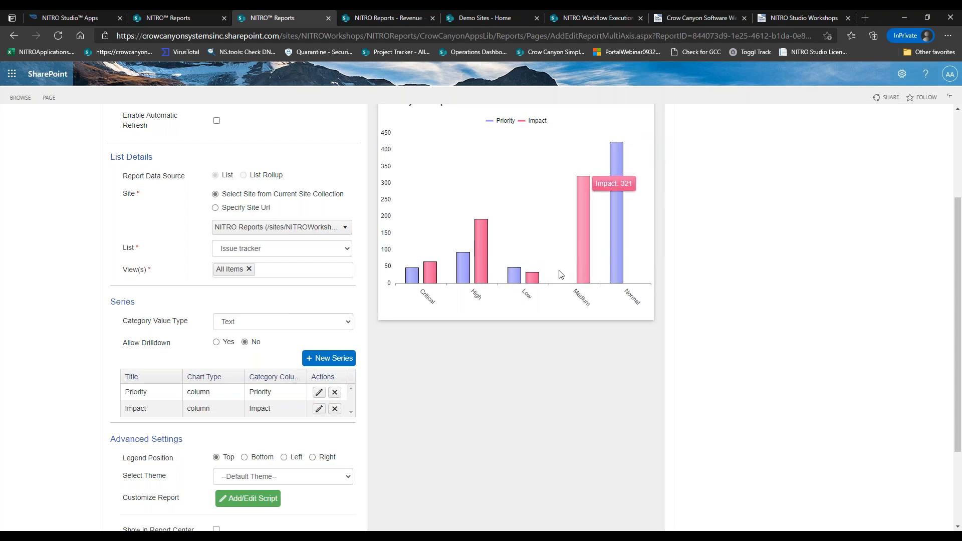
- Examine the Priority series' category column options and the Impact series' configuration, keeping their existing settings and accepting both
click(319, 392)
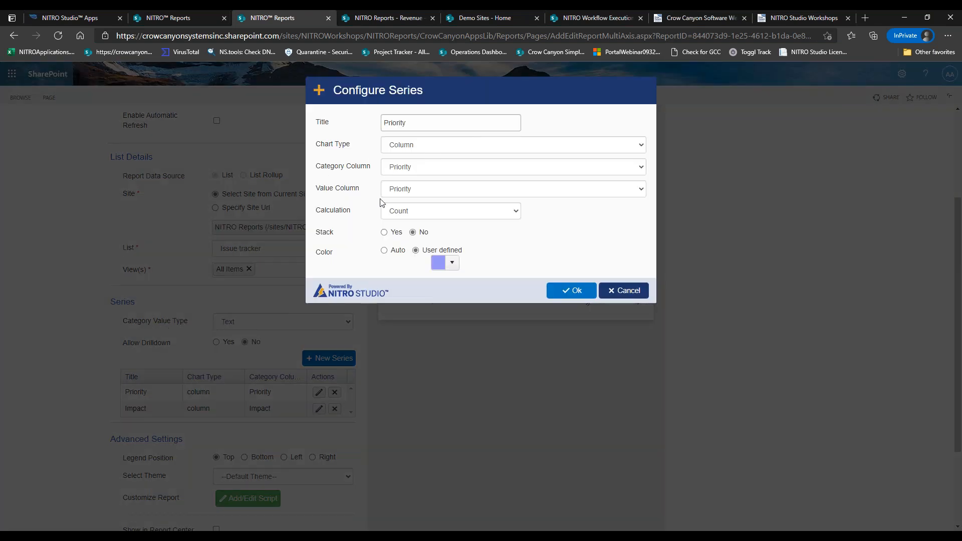
click(397, 187)
click(396, 174)
click(396, 174)
click(401, 166)
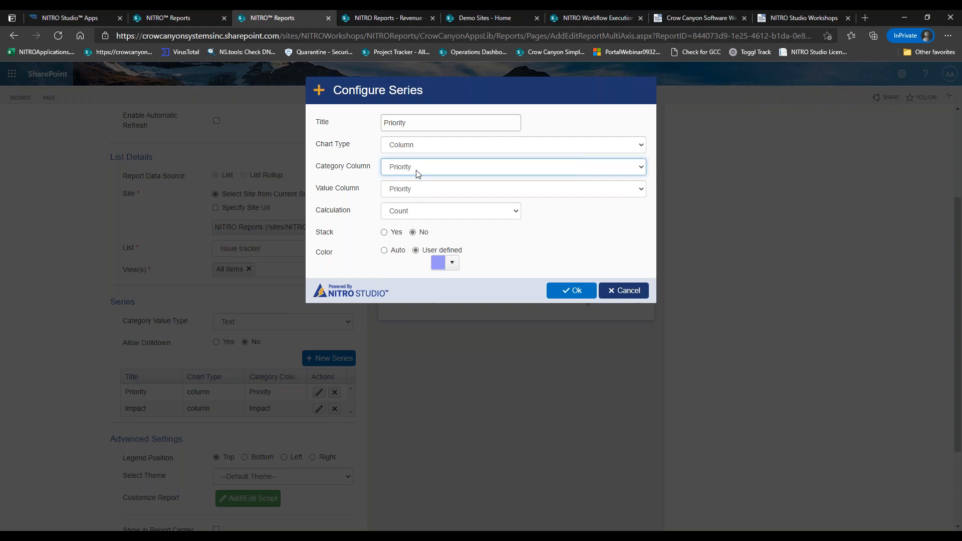
click(418, 174)
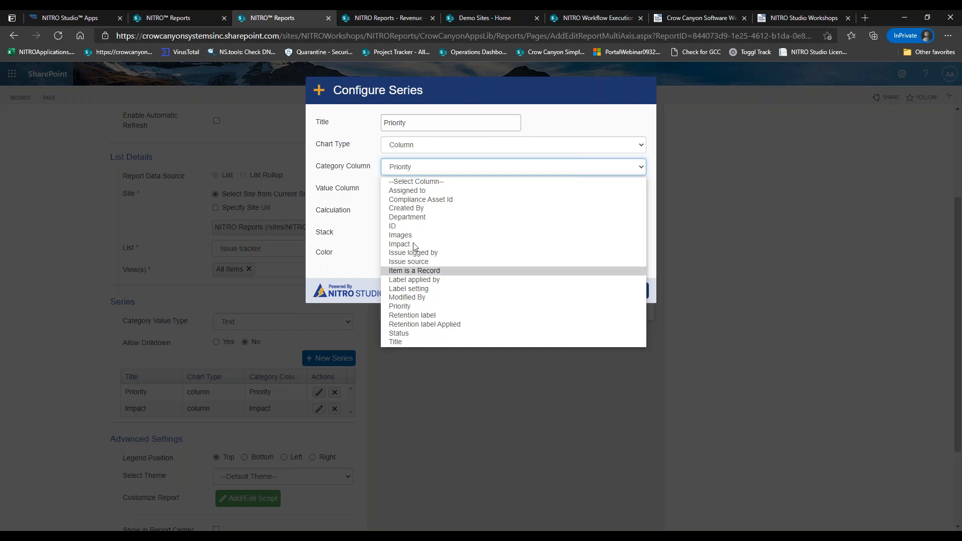
click(410, 171)
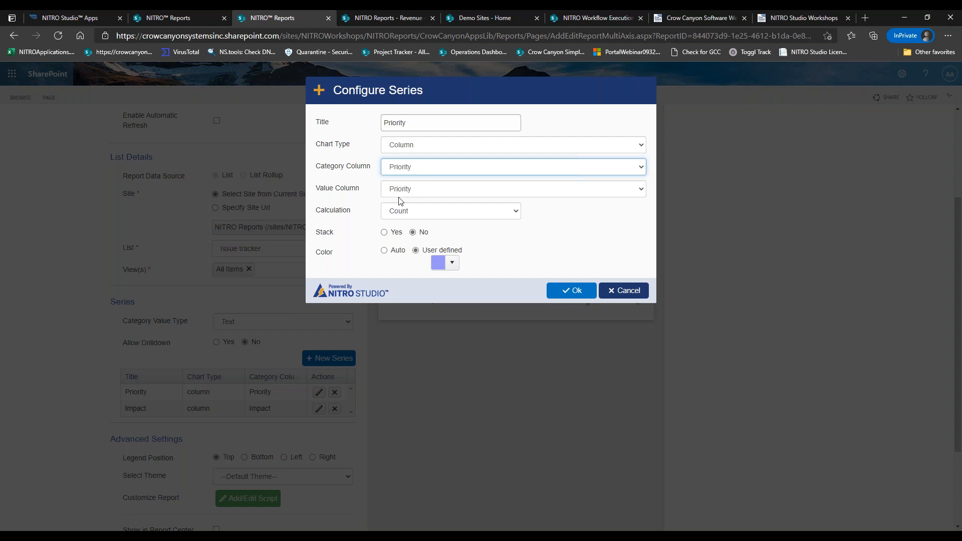
click(567, 292)
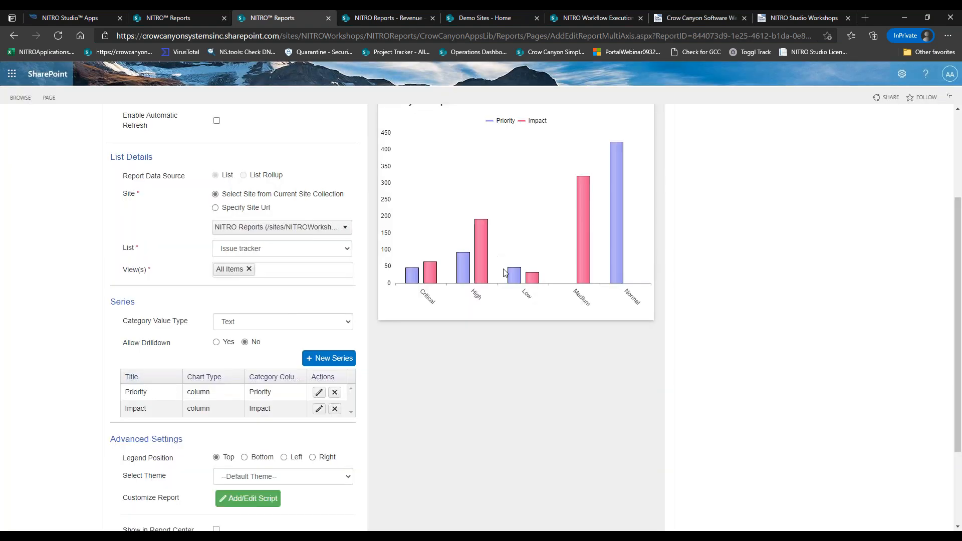
click(319, 408)
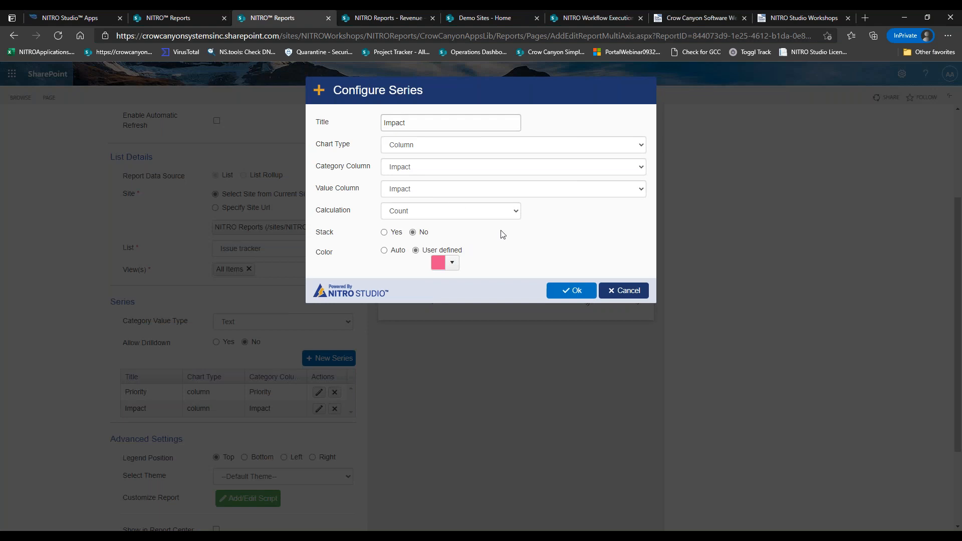
click(570, 291)
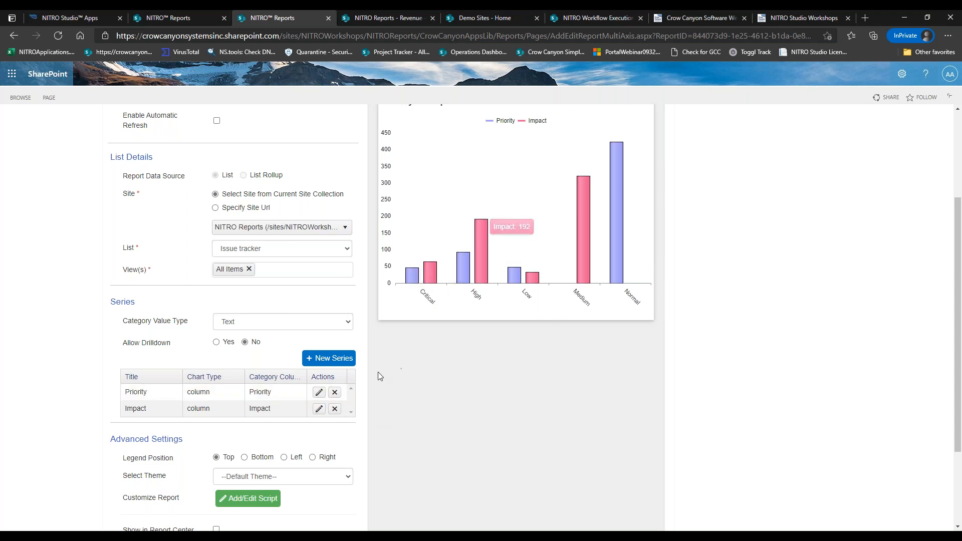
- Enable stacking for both the Priority and Impact series of the Priority vs Impact report
click(319, 393)
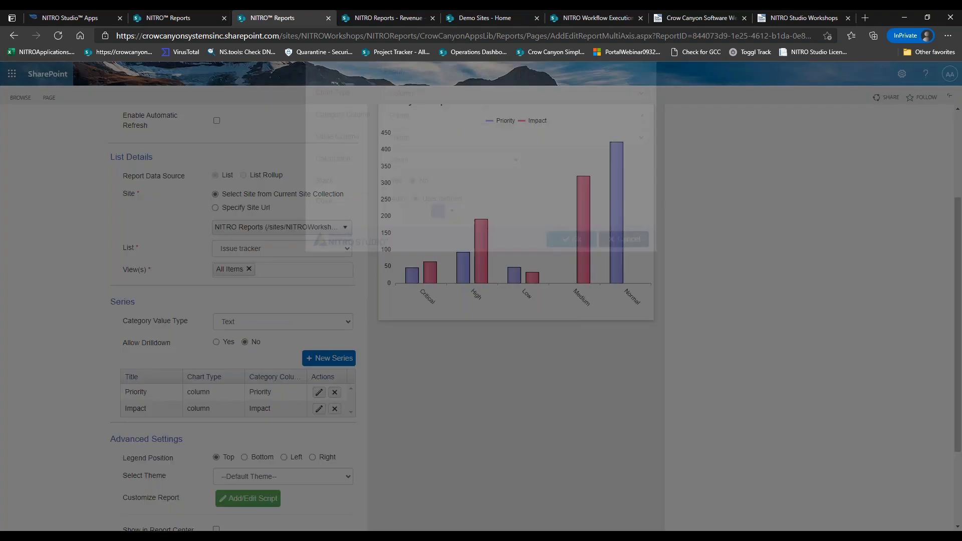
click(394, 237)
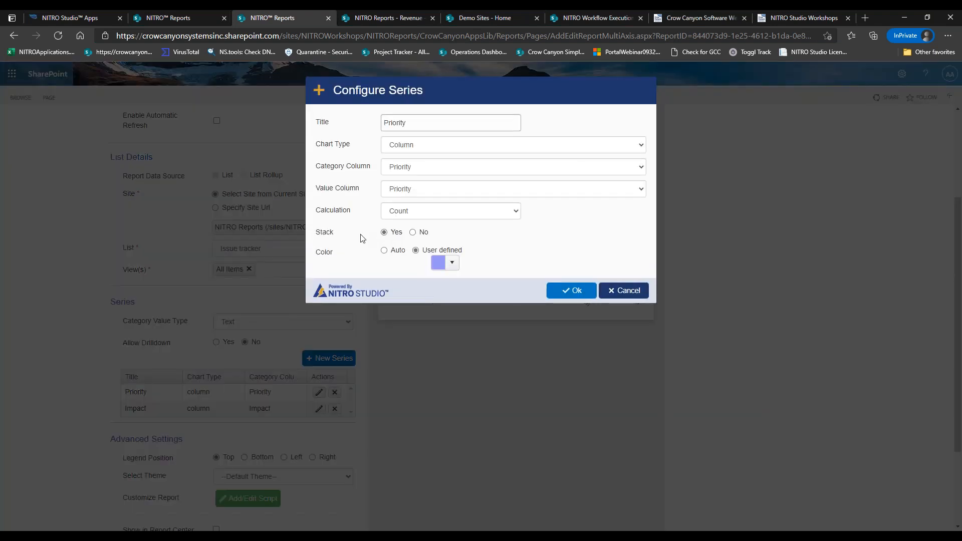
drag(315, 235, 354, 255)
click(570, 289)
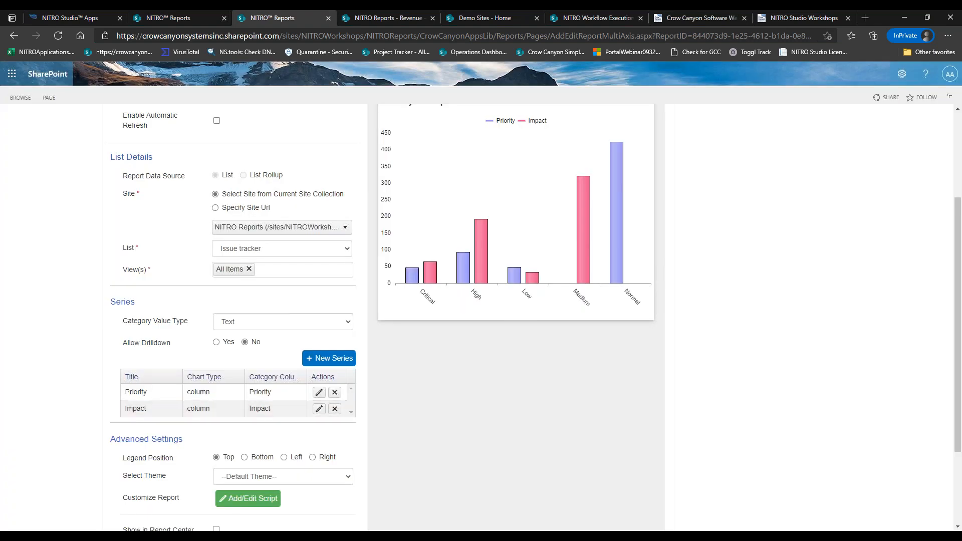
click(318, 409)
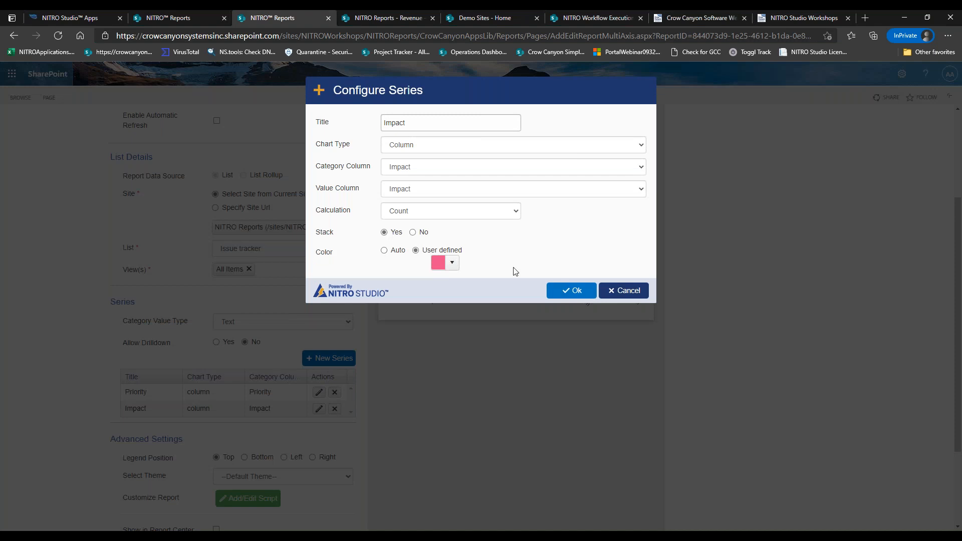
click(554, 291)
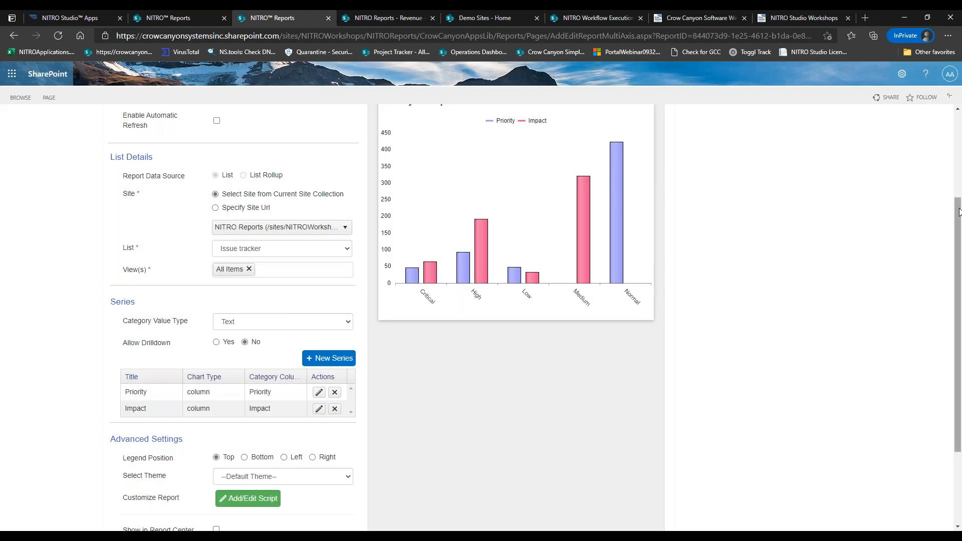
- Refresh the Priority vs Impact preview and inspect the values of the stacked columns across the categories
drag(957, 216, 957, 173)
click(540, 157)
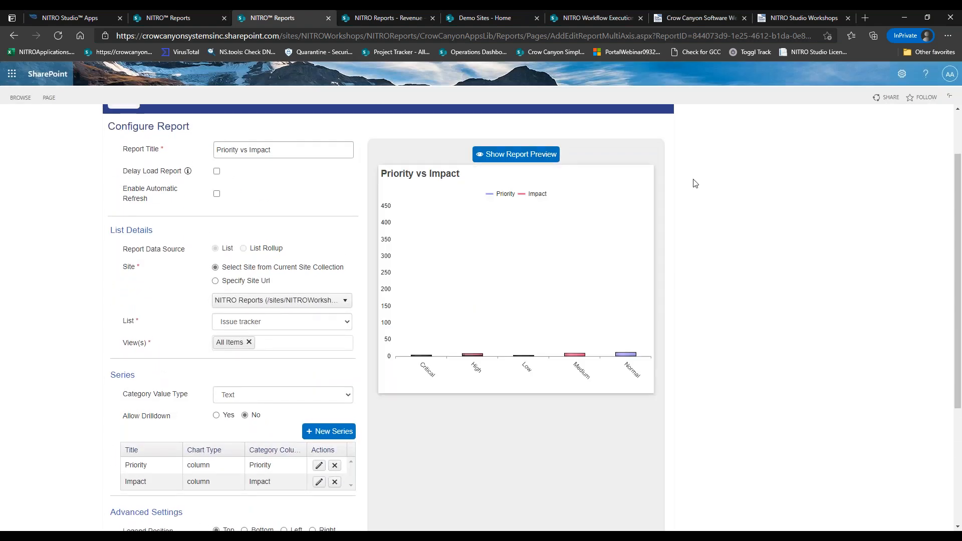
mouse_move(414, 340)
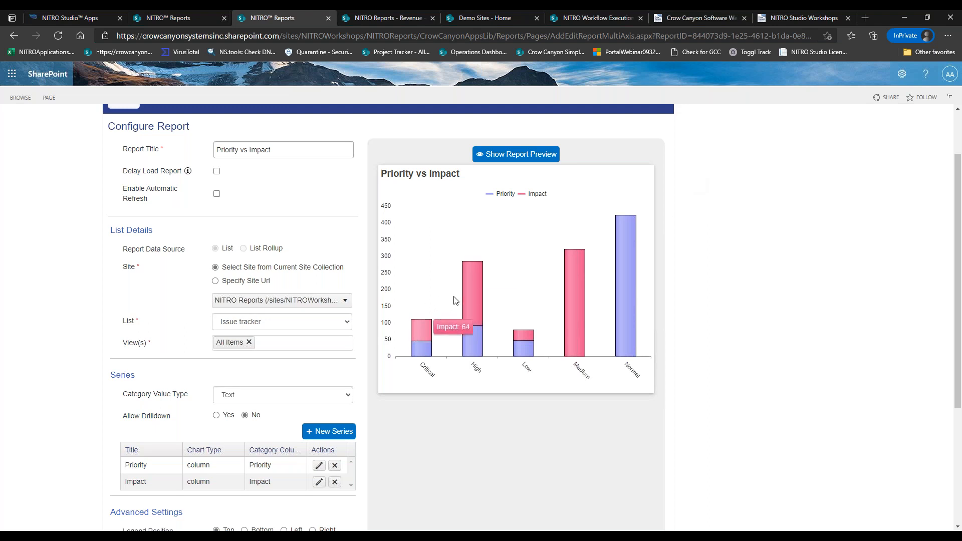
mouse_move(523, 340)
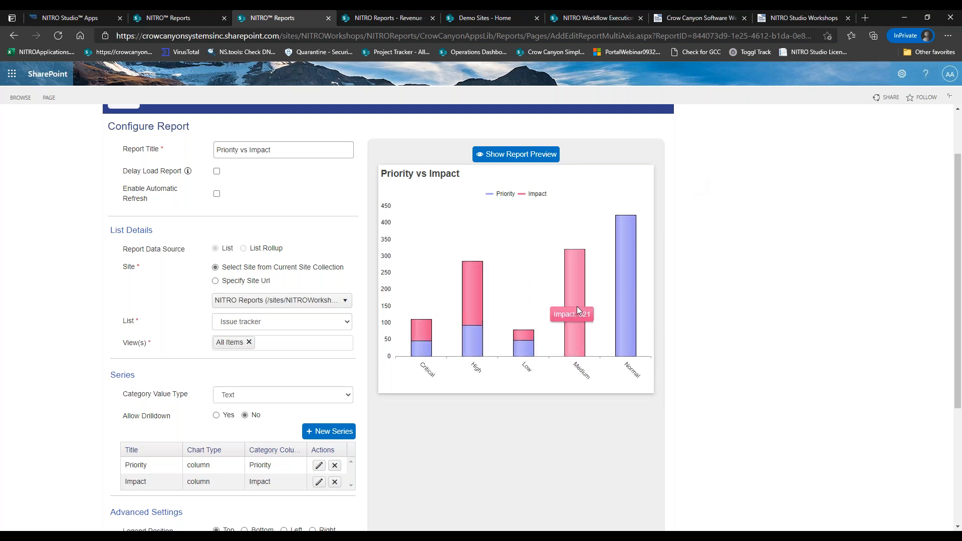
mouse_move(572, 336)
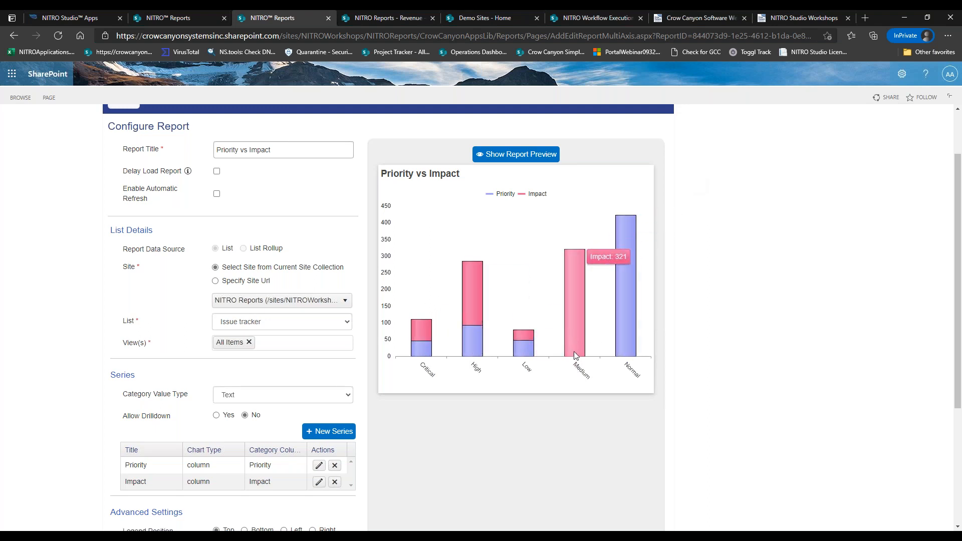
mouse_move(630, 311)
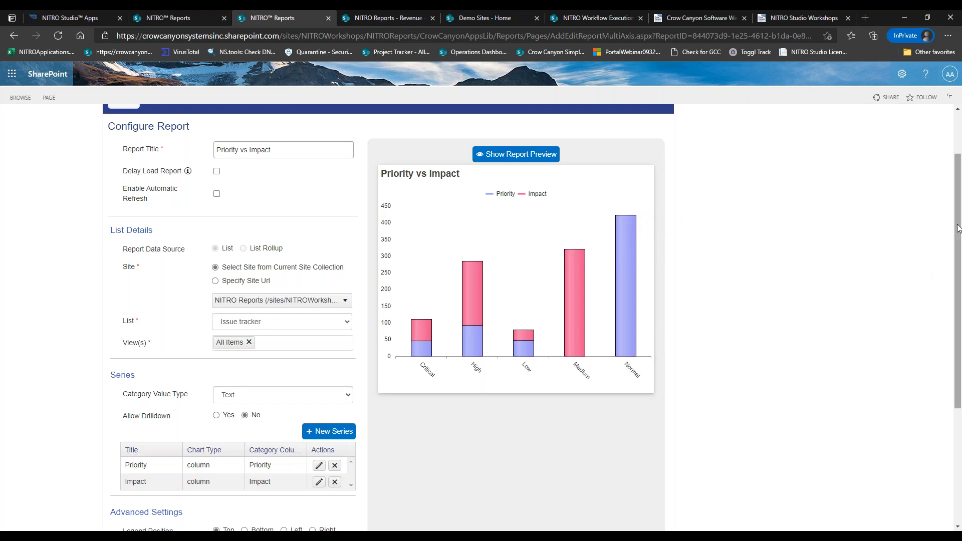
- Set the Priority series' category column to Status in the Priority vs Impact report
drag(958, 229, 954, 287)
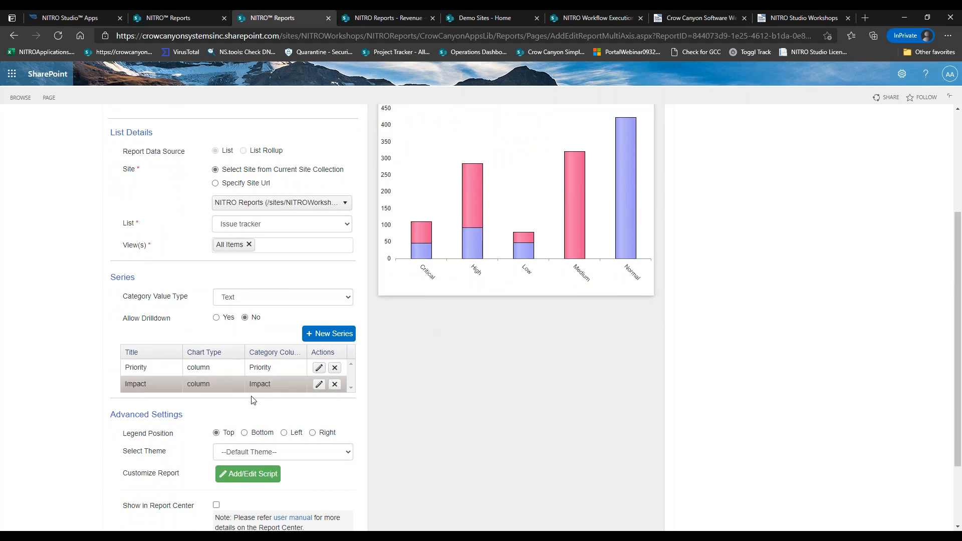
click(319, 368)
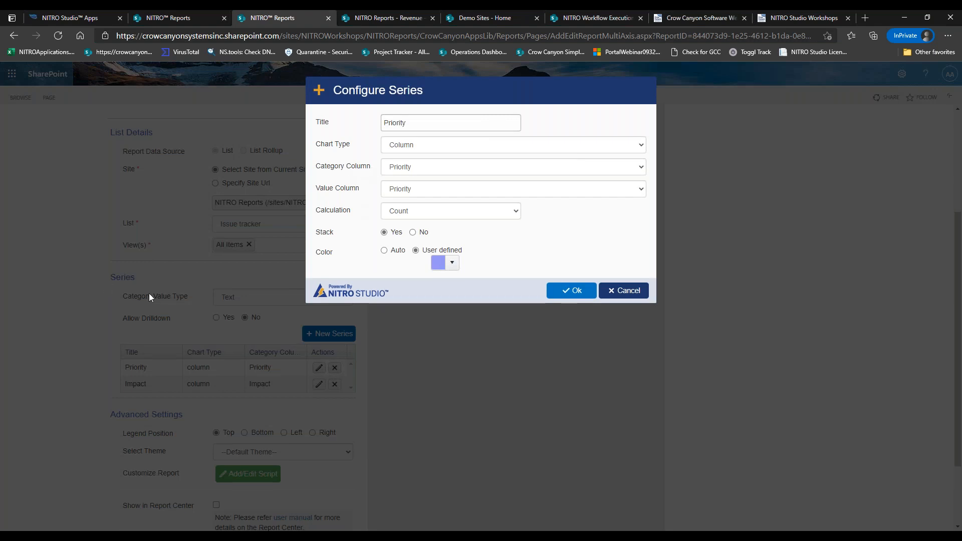
click(399, 167)
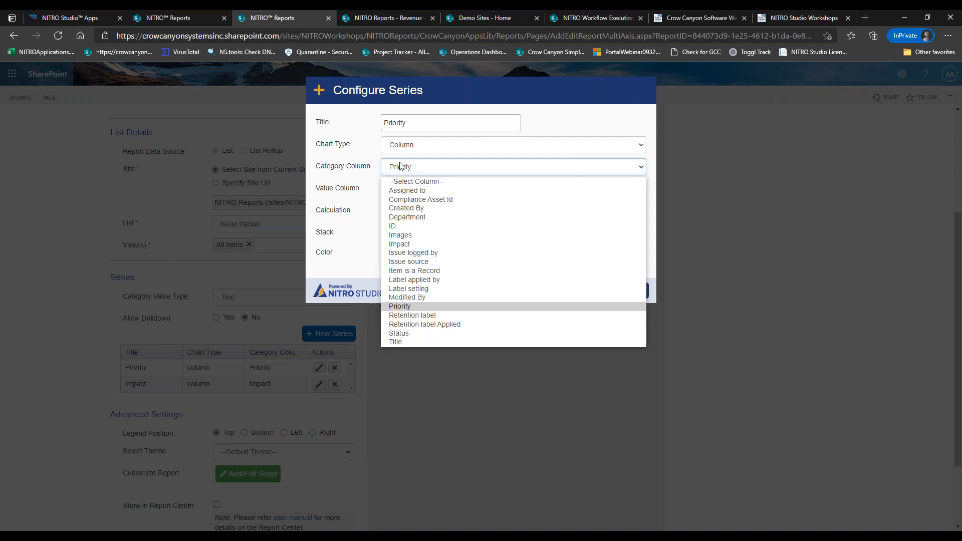
click(407, 334)
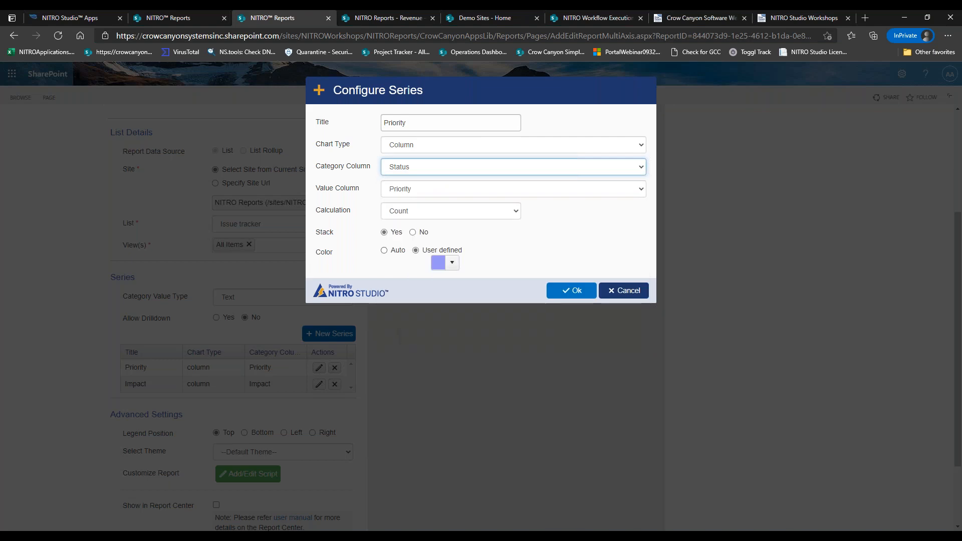
click(553, 288)
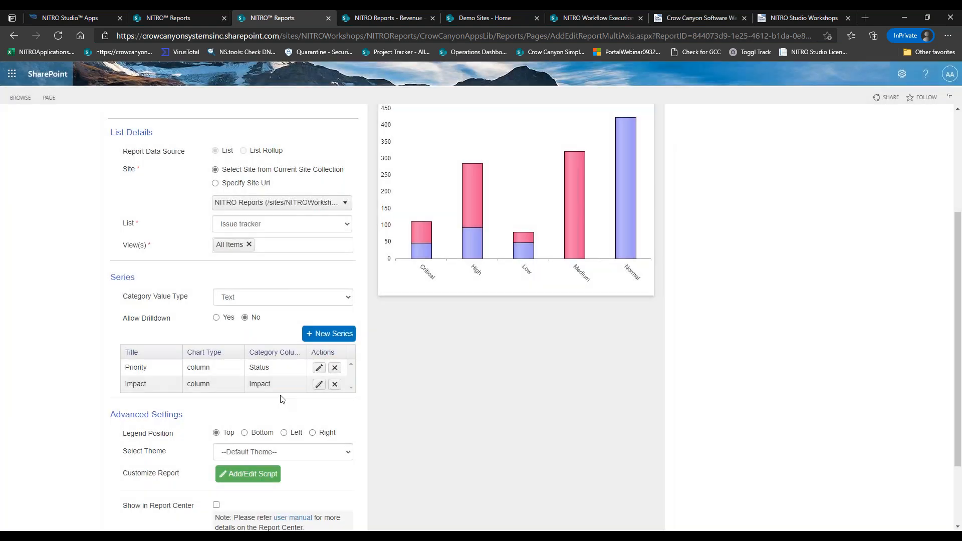
- Set the Impact series' category column to Status and refresh the Priority vs Impact preview
click(319, 385)
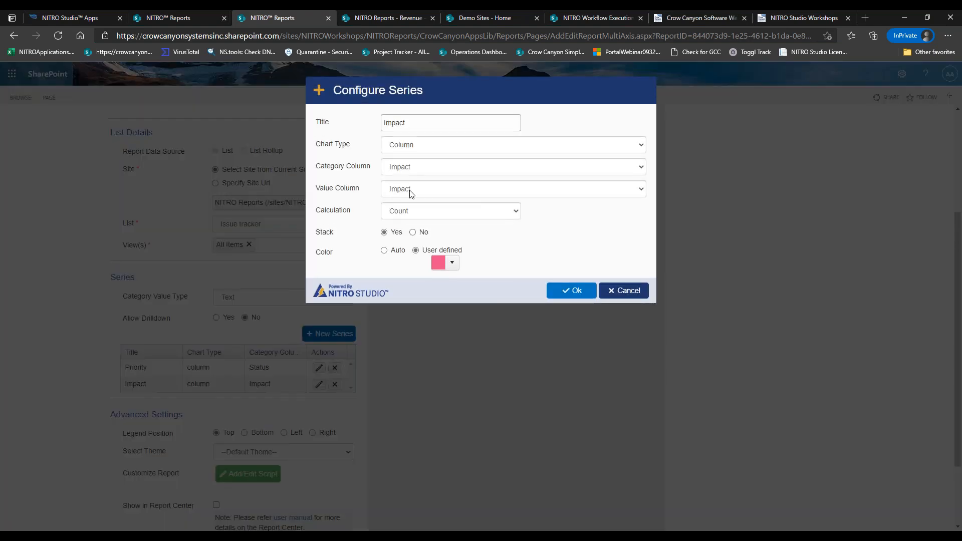
click(419, 167)
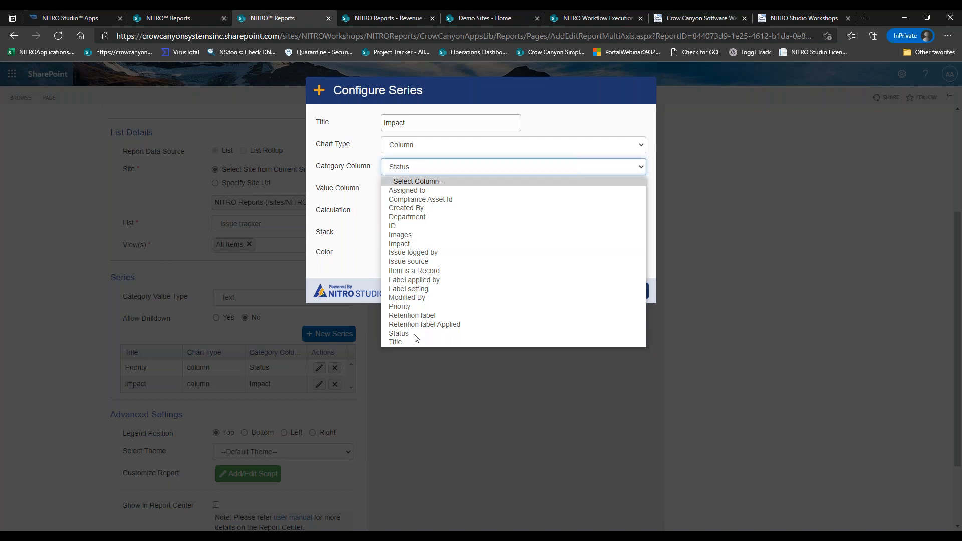
click(354, 196)
click(562, 293)
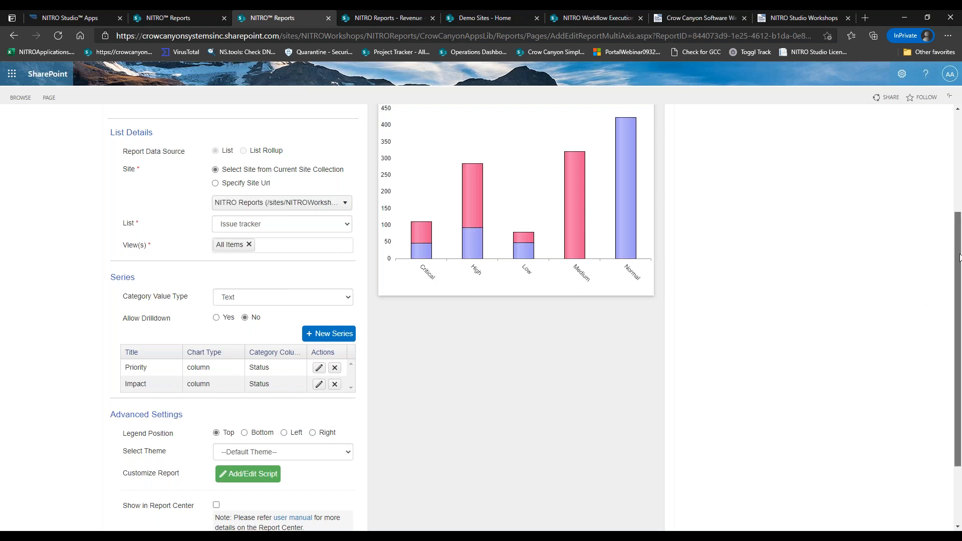
scroll(959, 258, up, 4)
click(521, 225)
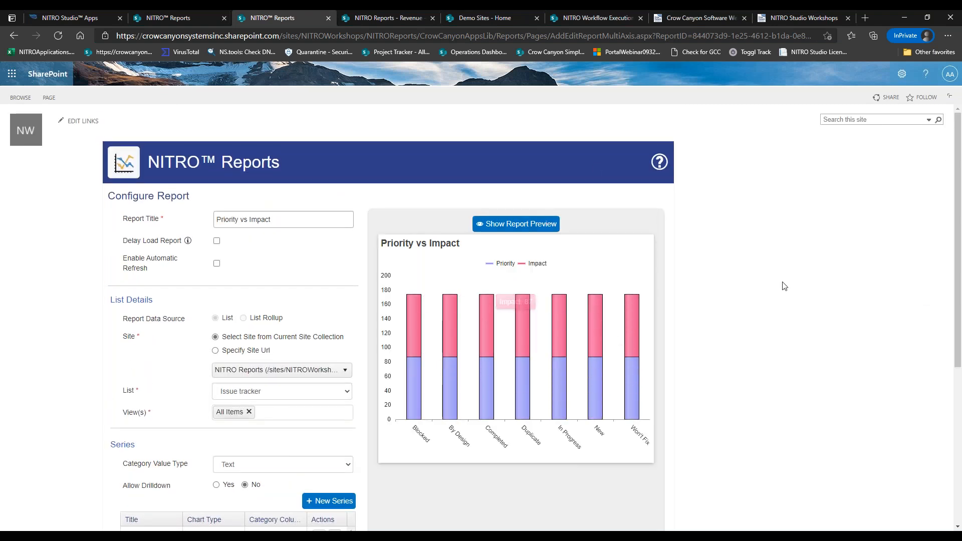
- Set the Priority series' category column back to Priority, keep the Impact series on Status, and preview the mixed categories
scroll(736, 264, down, 3)
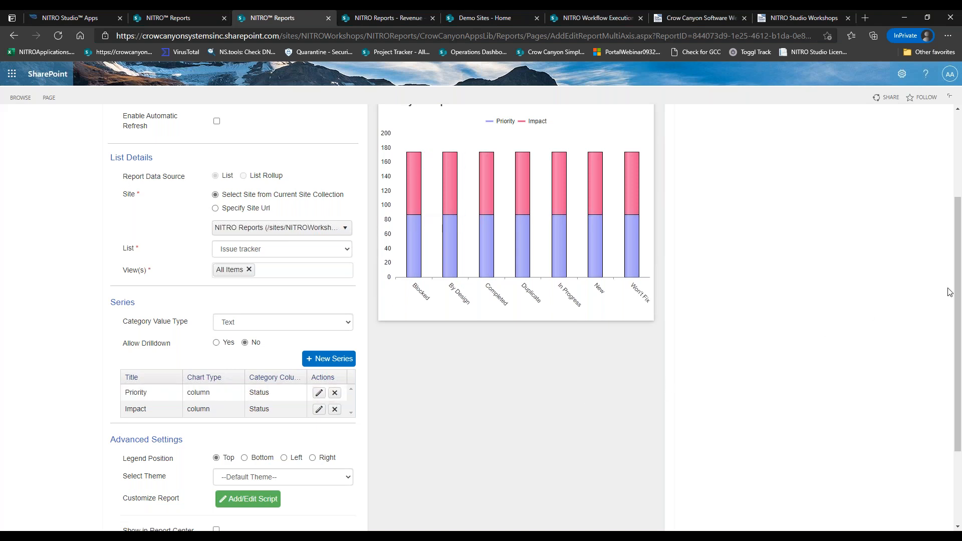
drag(956, 283, 956, 272)
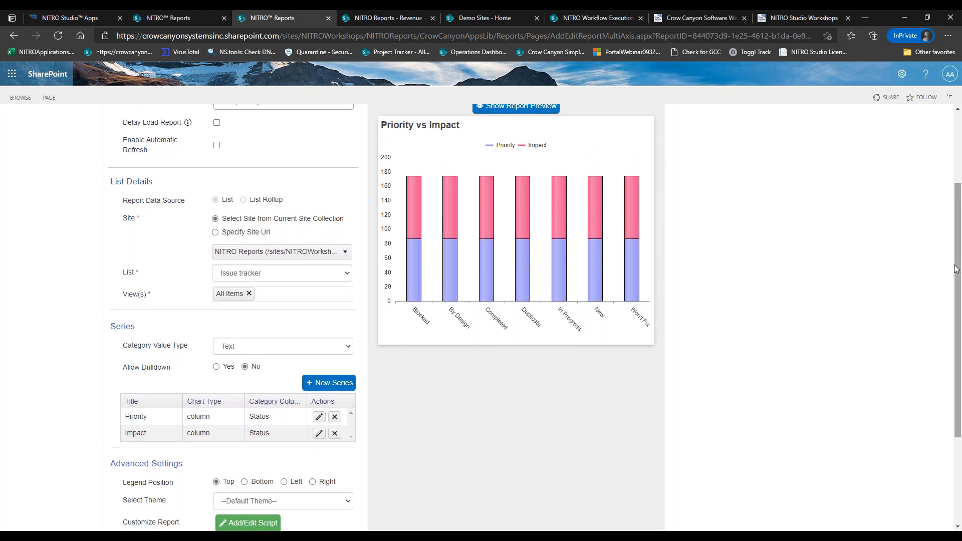
click(319, 418)
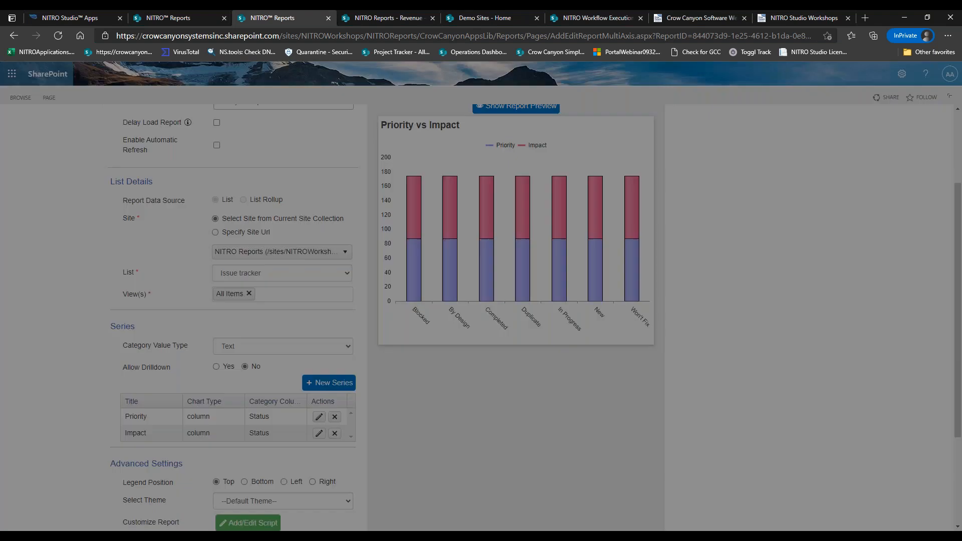
click(406, 169)
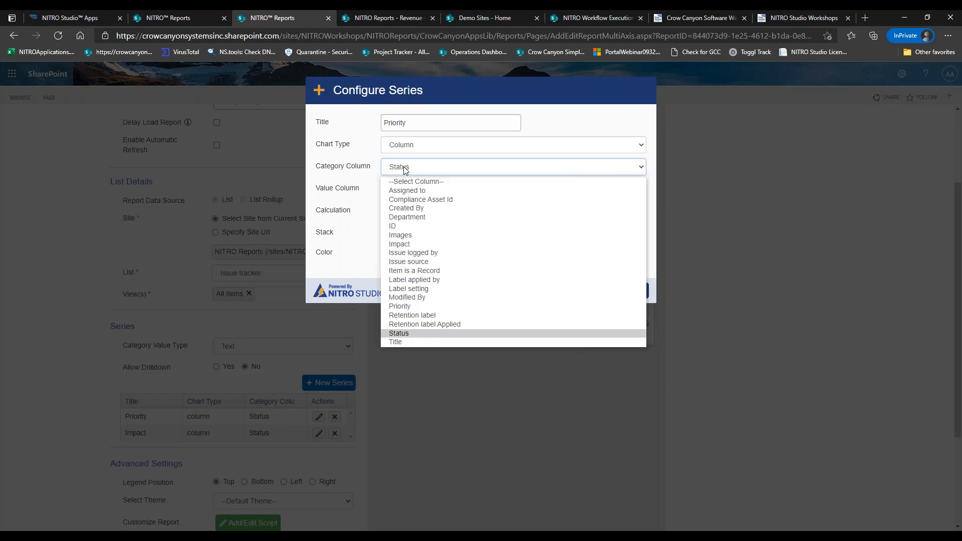
click(411, 307)
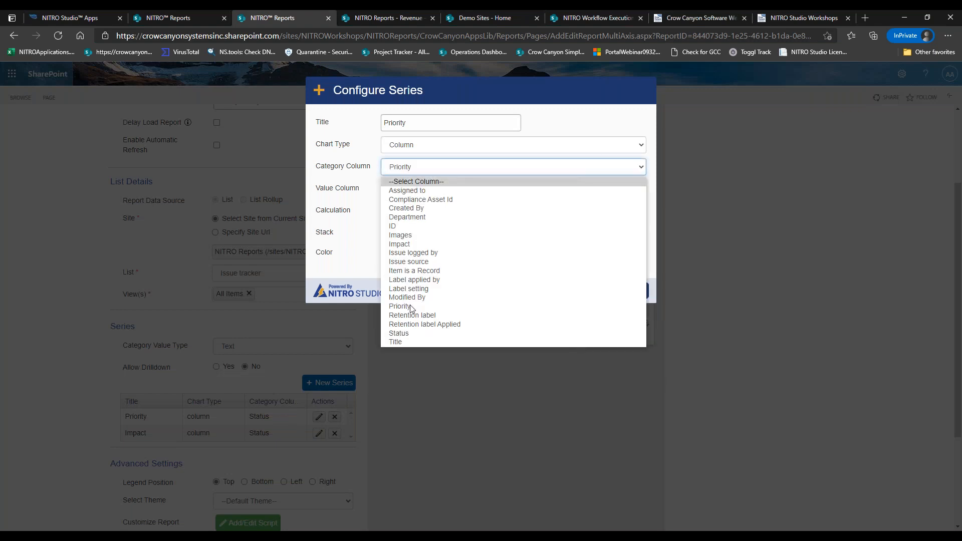
click(569, 290)
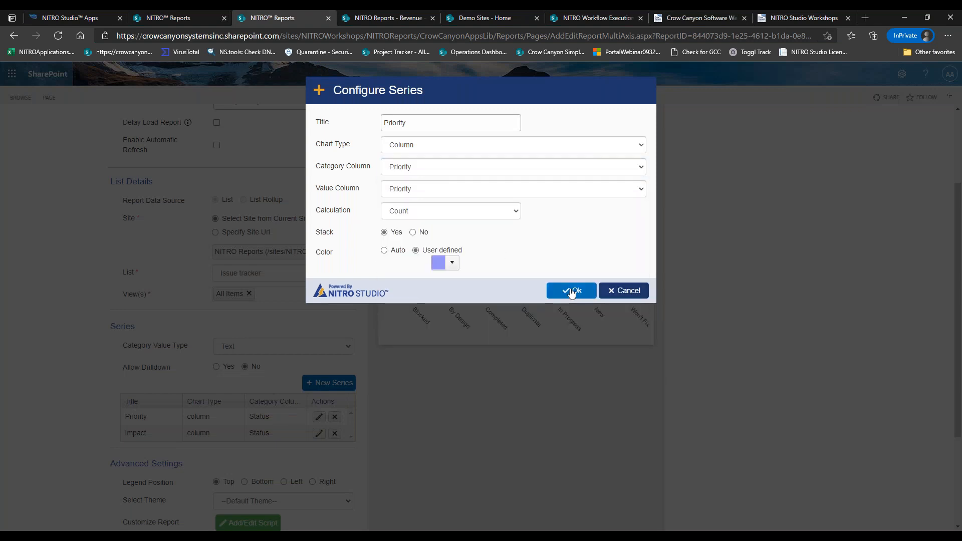
click(320, 433)
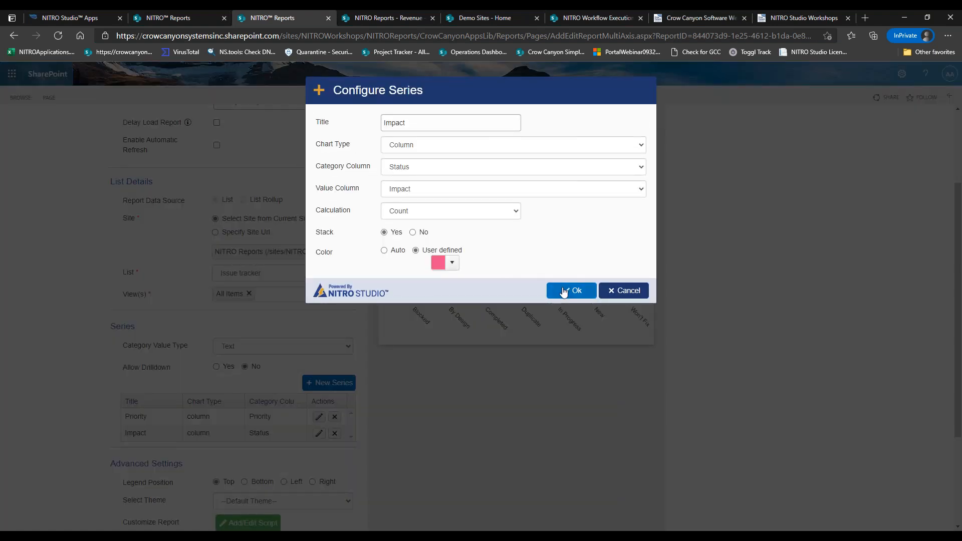
click(563, 294)
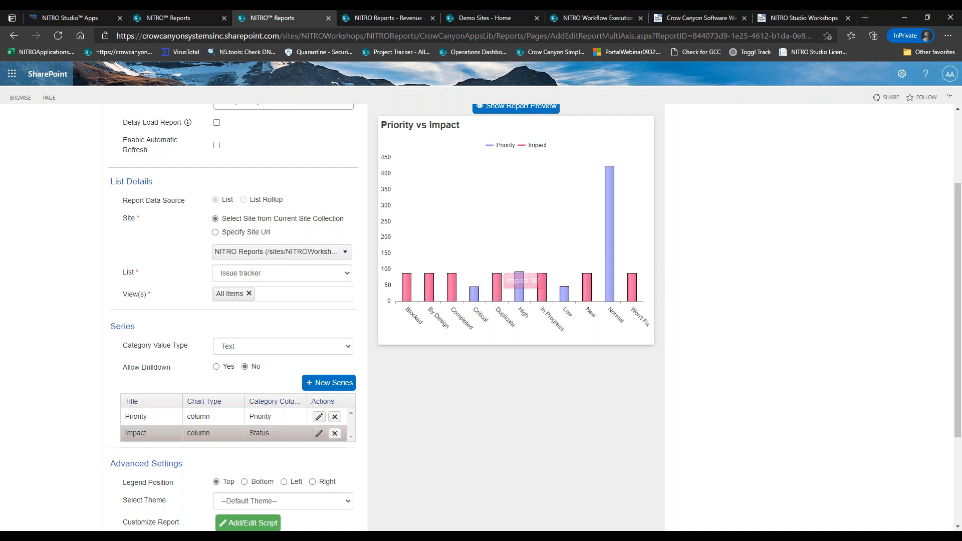
- Set the Impact series' category column back to Impact and refresh the report preview
click(319, 432)
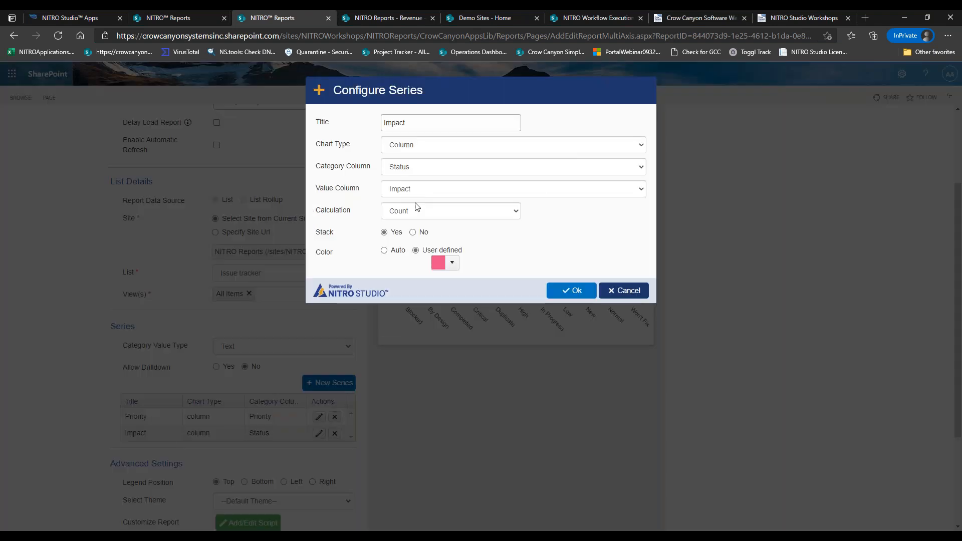
click(422, 167)
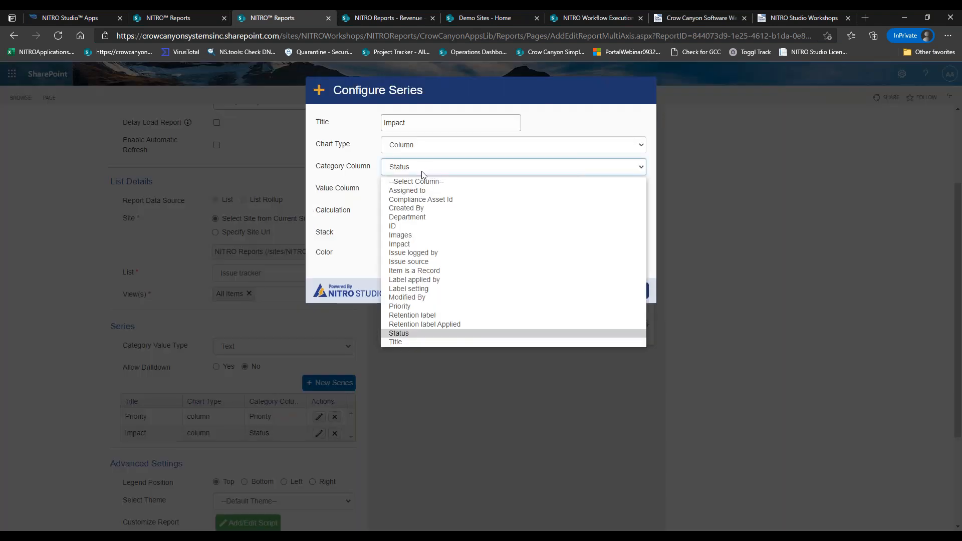
click(408, 246)
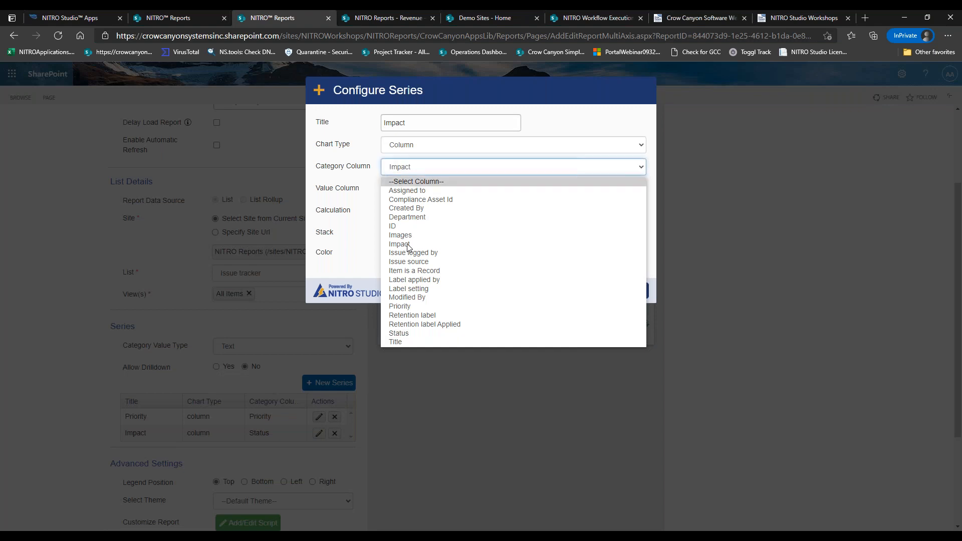
click(586, 293)
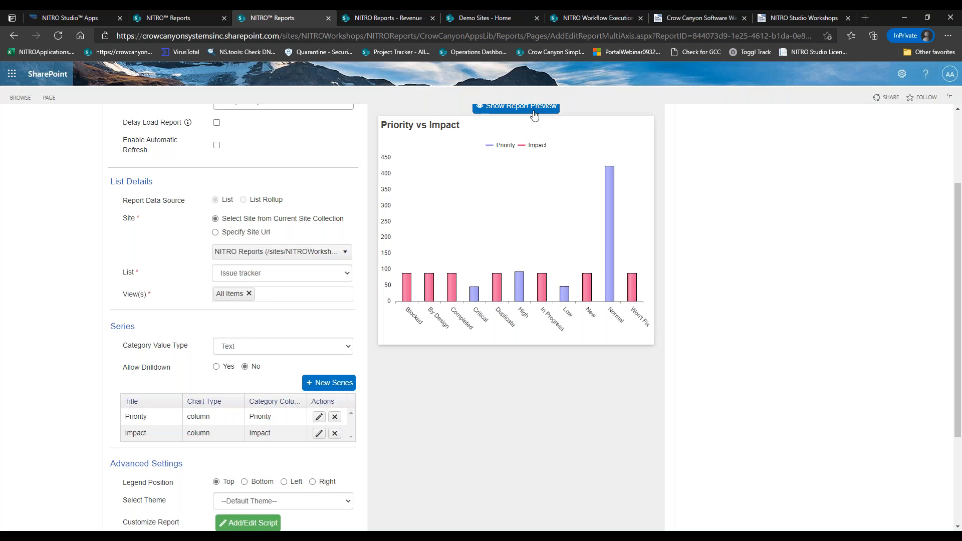
click(534, 111)
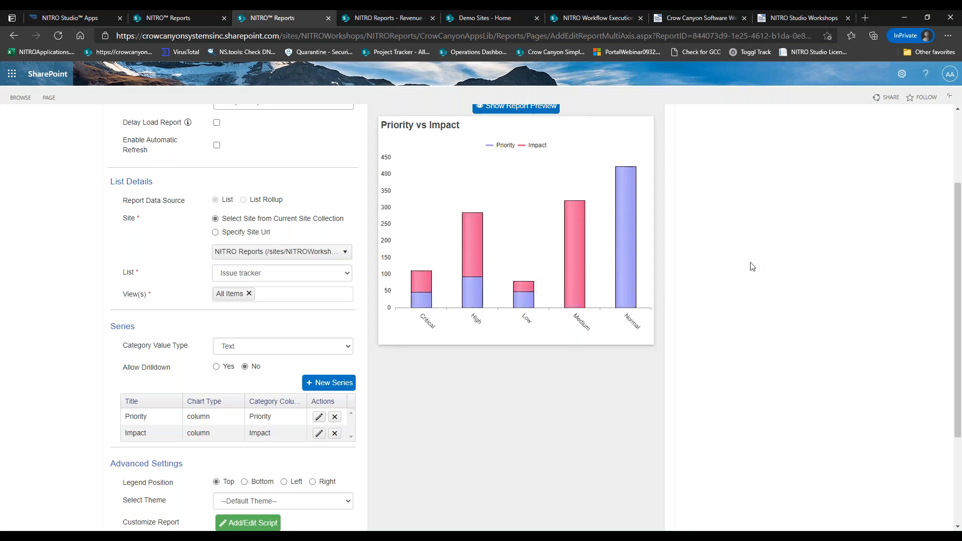
- Discard the edits to the Priority vs Impact report and return to the list of configured reports
drag(955, 236, 952, 211)
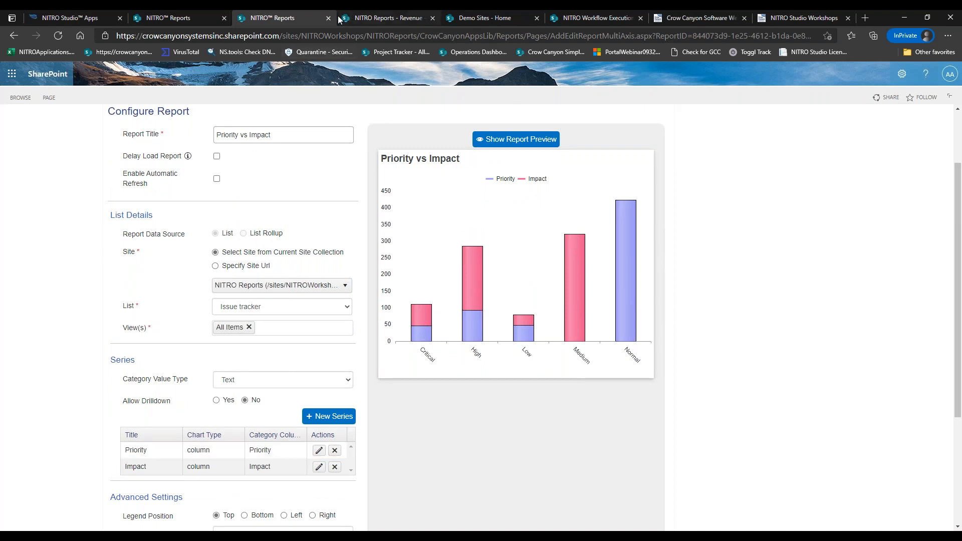
click(186, 16)
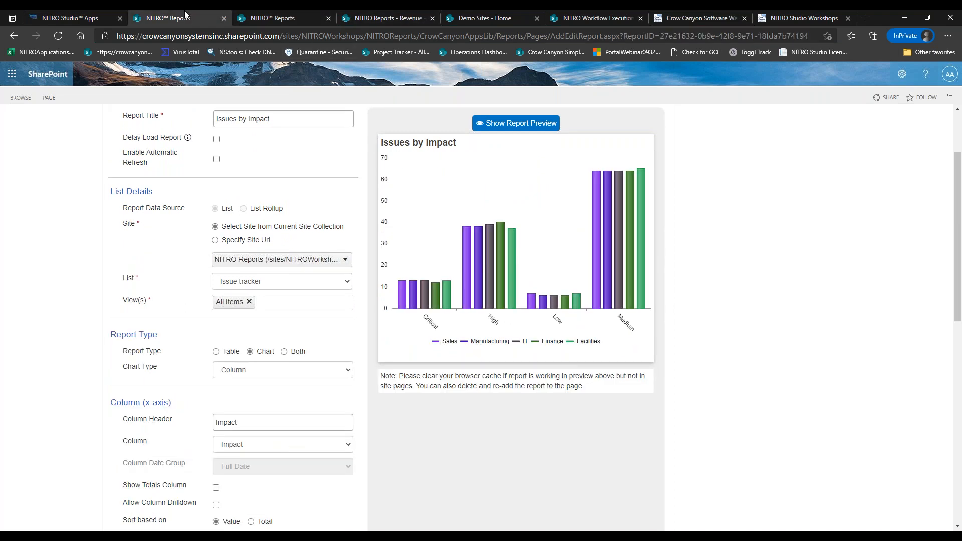
click(381, 16)
click(302, 18)
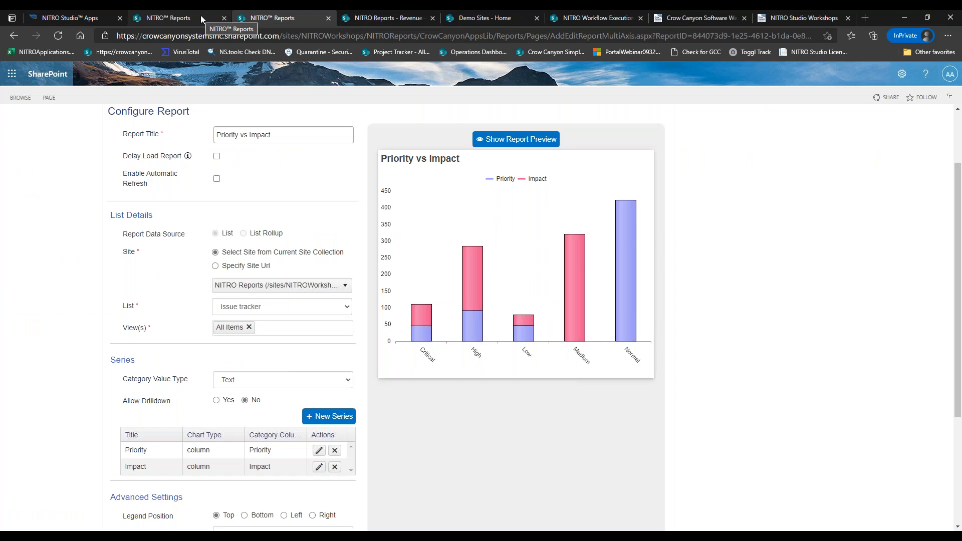
drag(955, 217, 955, 326)
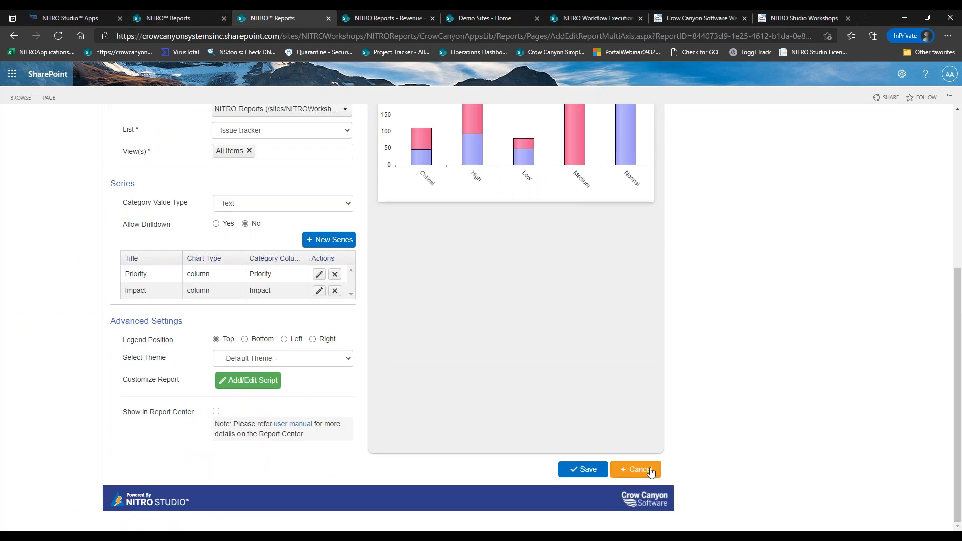
click(632, 468)
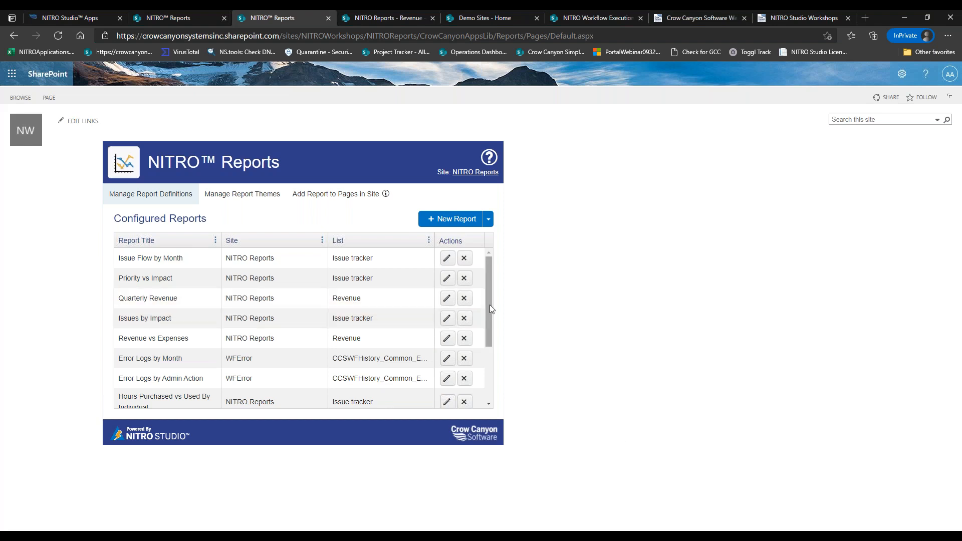
- Open the Hours Purchased vs Used By Individual report for editing and view its source Issue tracker list in the other browser tab
drag(491, 306, 488, 340)
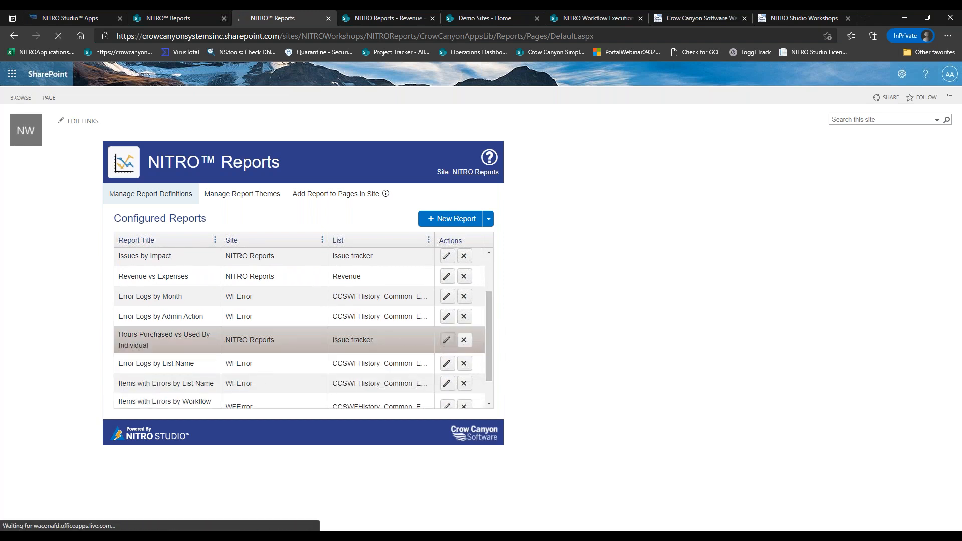
click(447, 340)
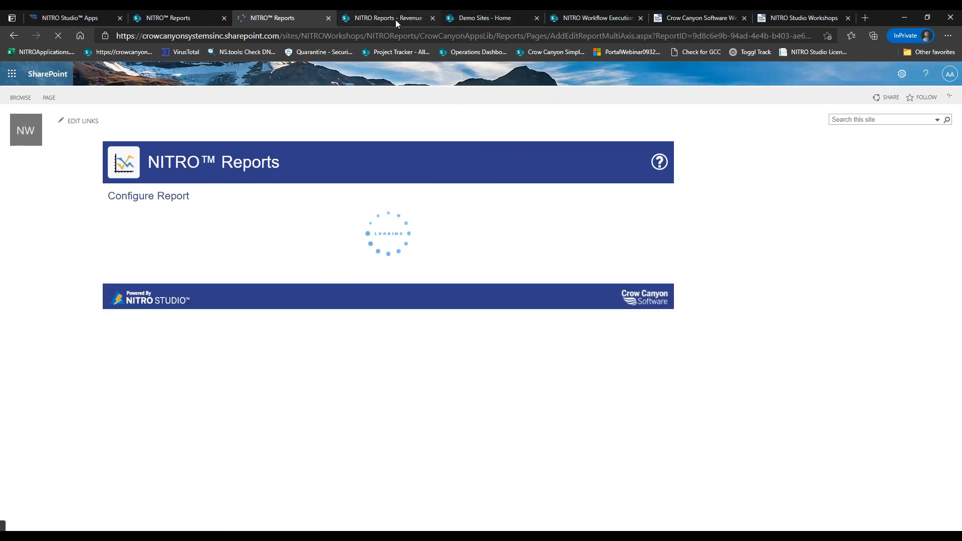
click(396, 19)
click(47, 284)
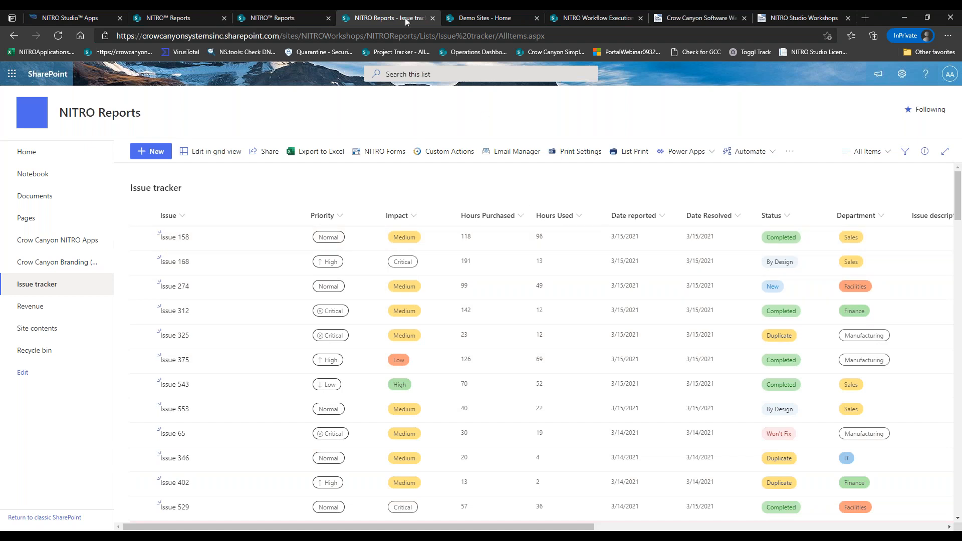
- Return to the Hours Purchased vs Used By Individual report configuration and preview its chart
click(279, 18)
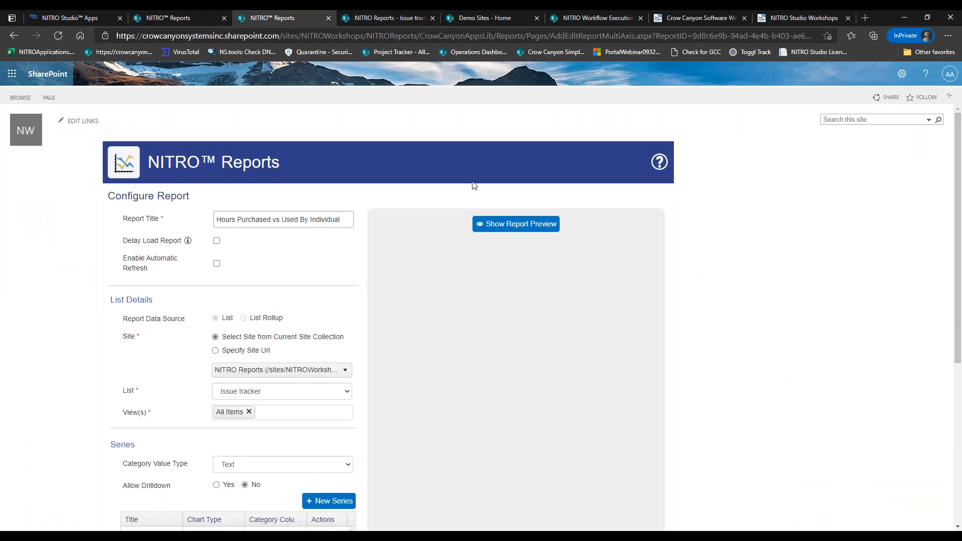
click(513, 230)
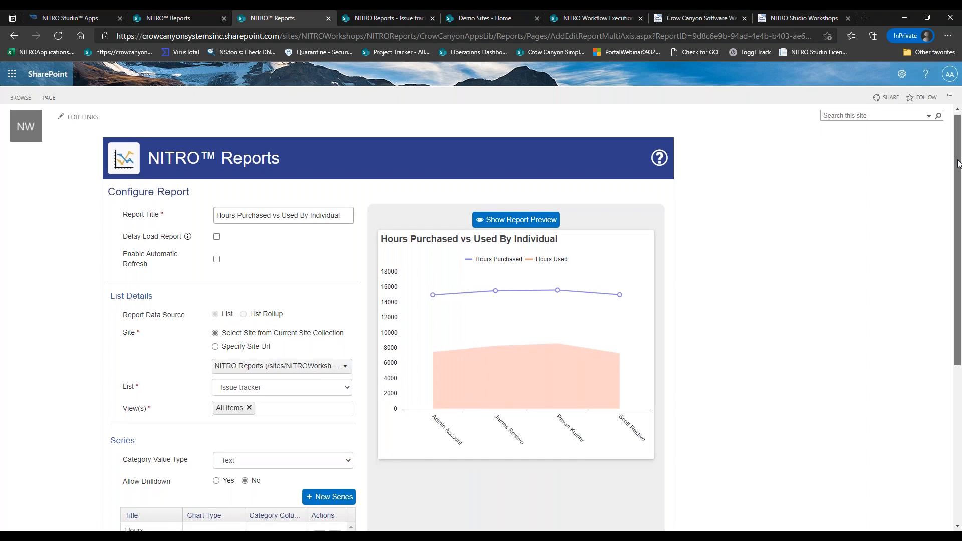
scroll(401, 323, down, 3)
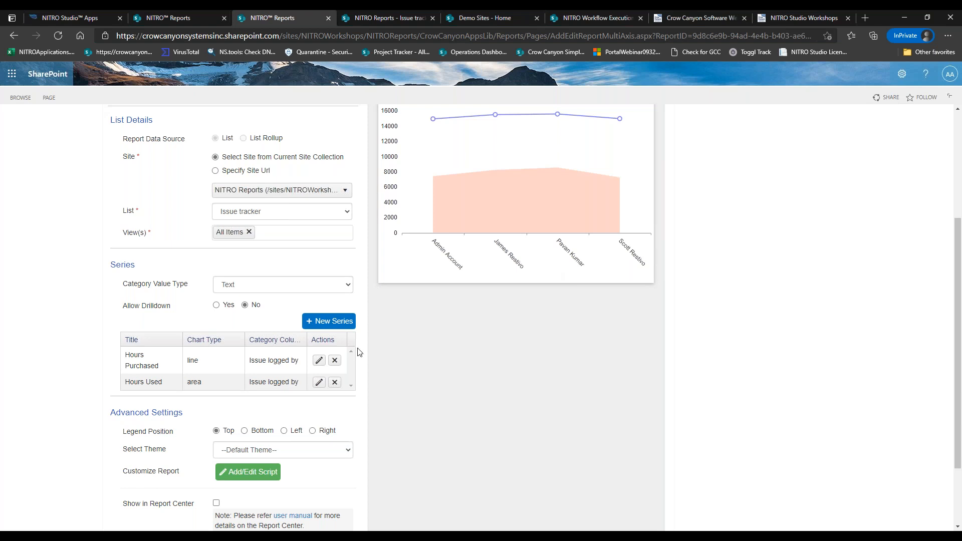
- Change the Hours Purchased series' chart type to Column
click(320, 360)
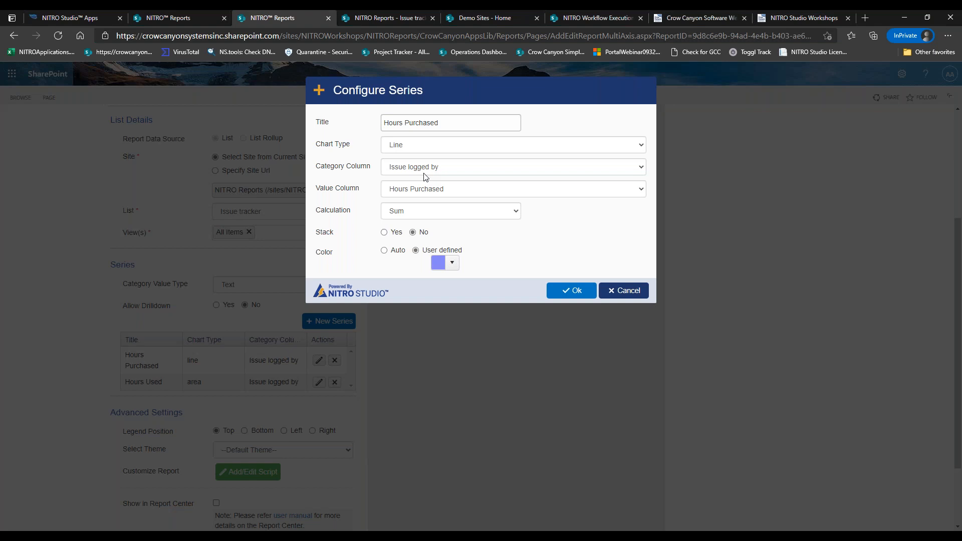
click(436, 146)
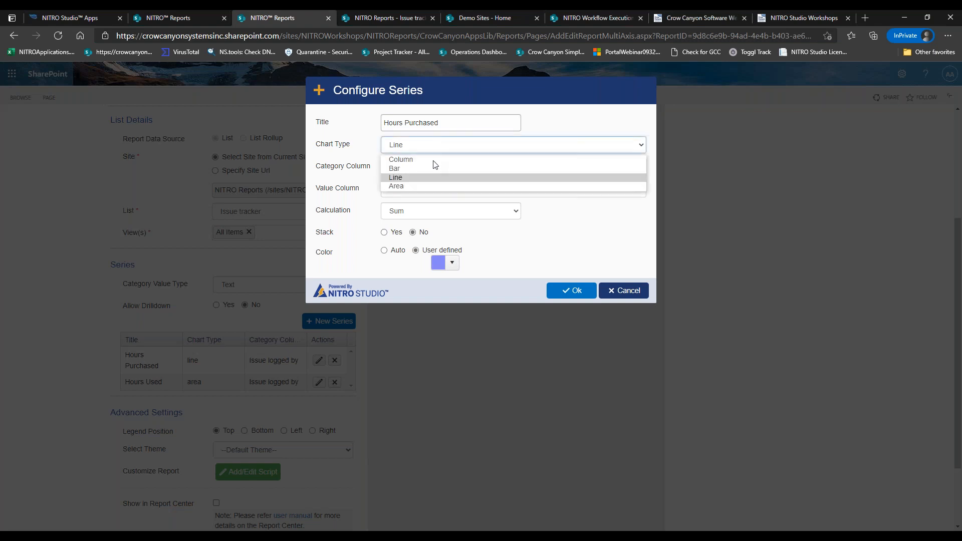
click(432, 158)
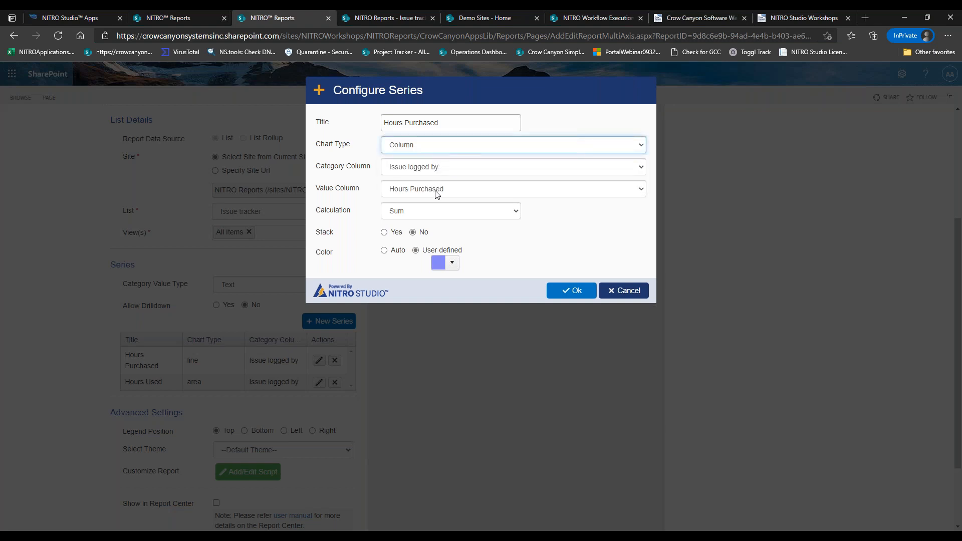
click(567, 289)
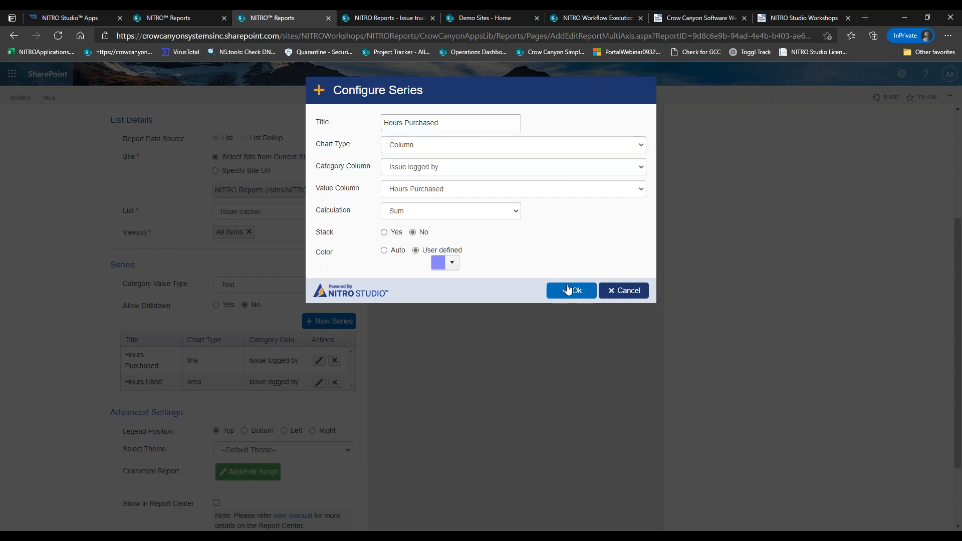
- Change the Hours Used series' chart type to Column and refresh the report preview
click(319, 382)
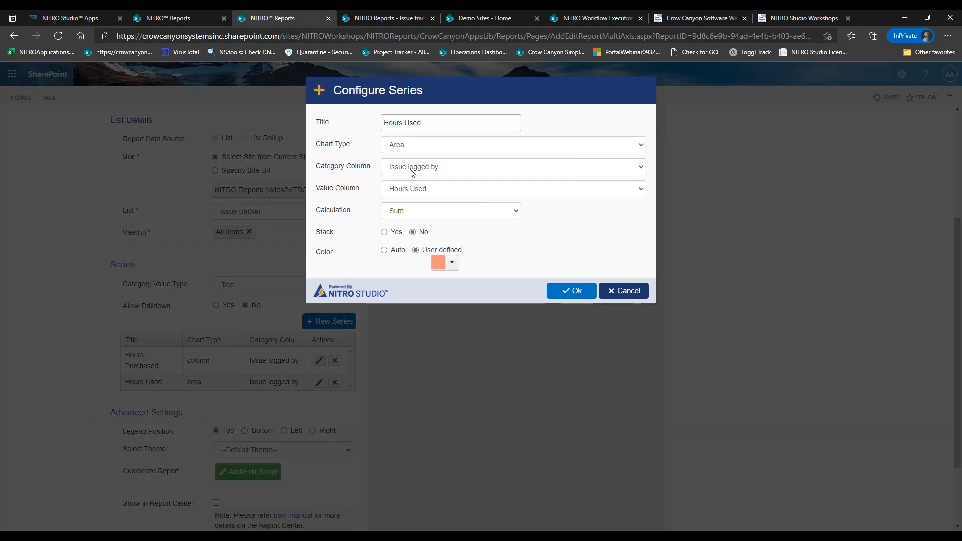
click(405, 147)
key(Return)
click(566, 295)
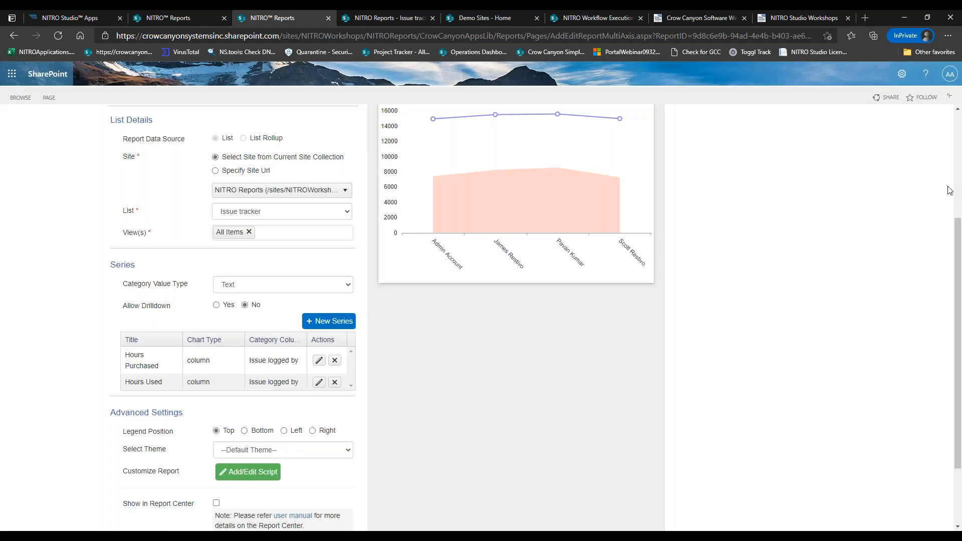
scroll(945, 236, up, 3)
click(492, 171)
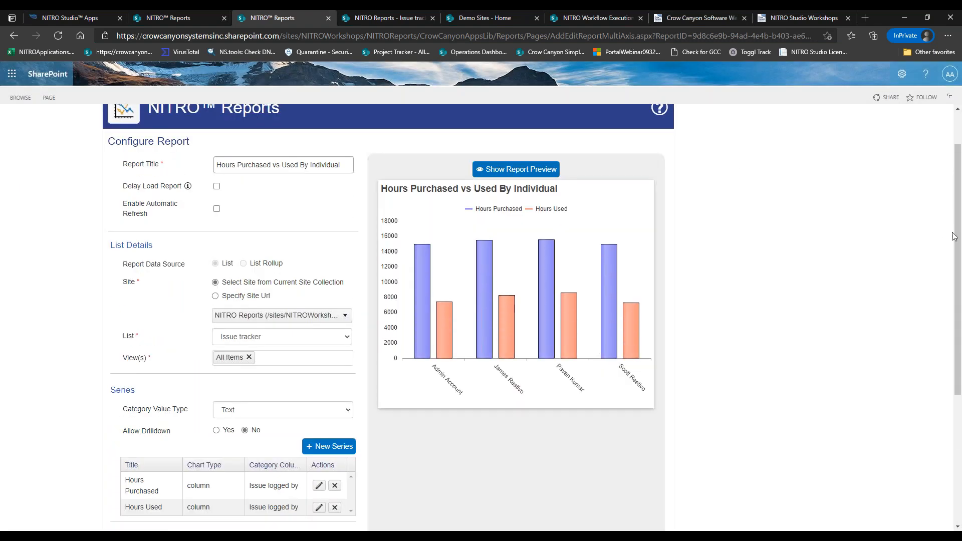
- Set the Hours Purchased series' category column to Department
scroll(960, 221, down, 1)
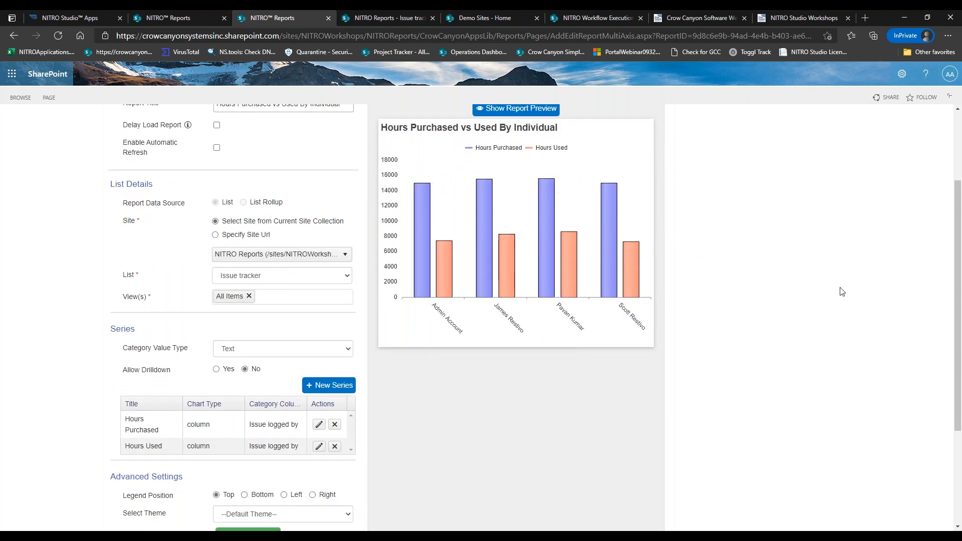
scroll(955, 237, down, 1)
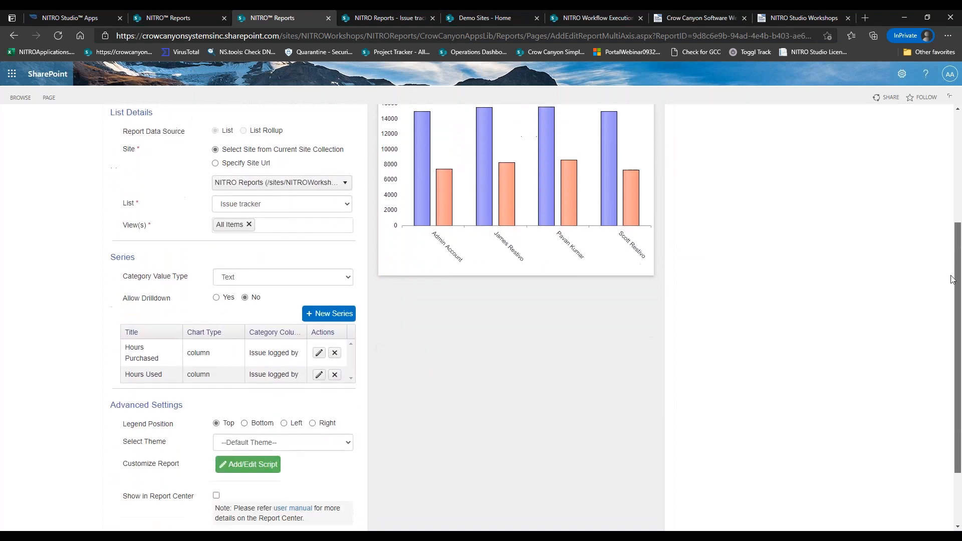
click(319, 354)
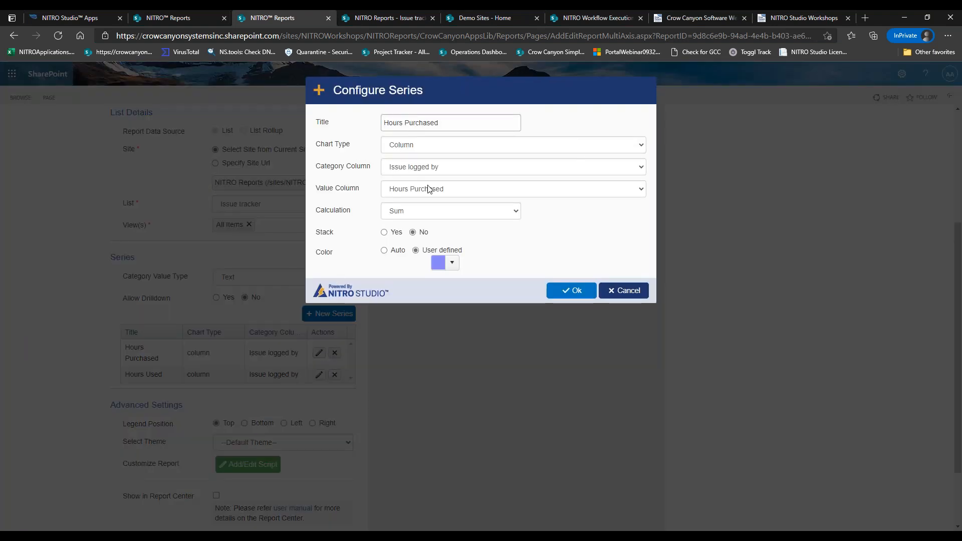
click(409, 171)
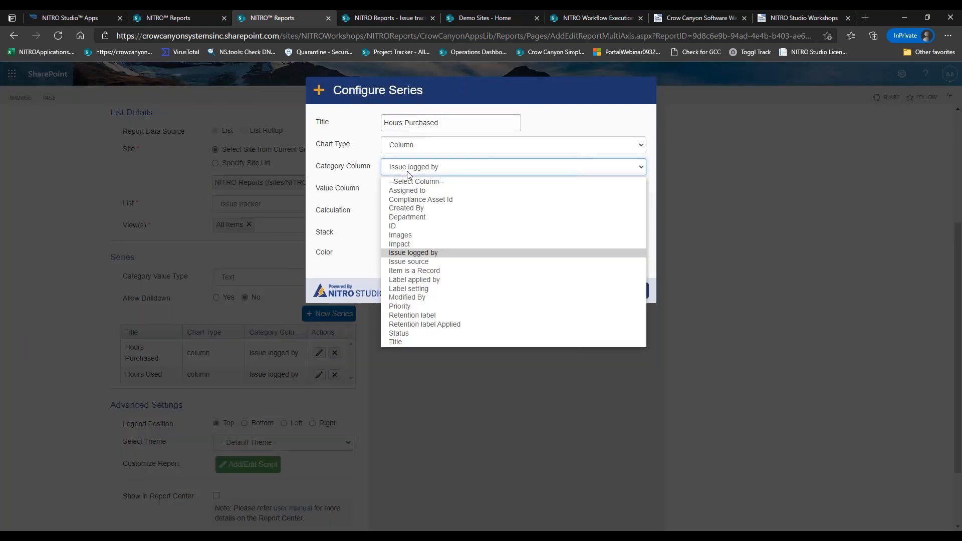
click(415, 219)
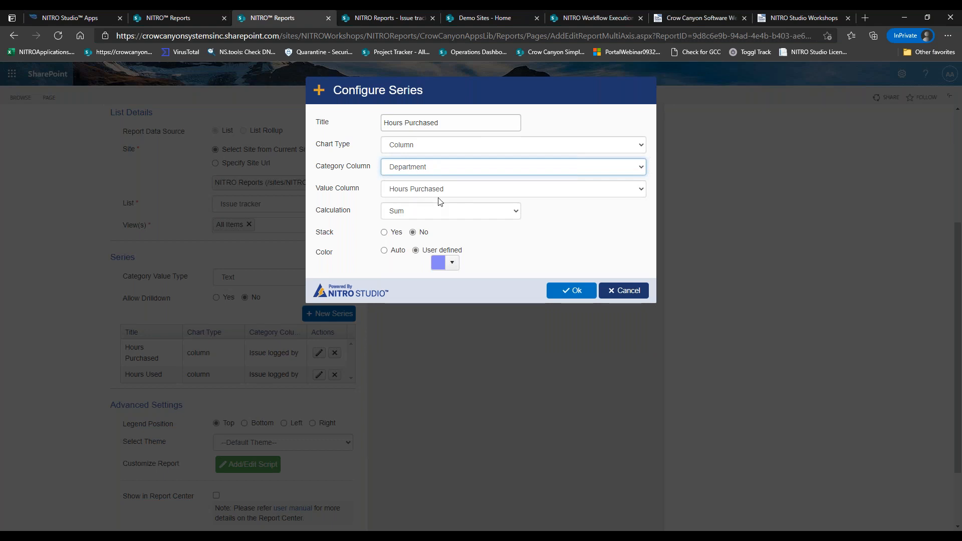
click(570, 290)
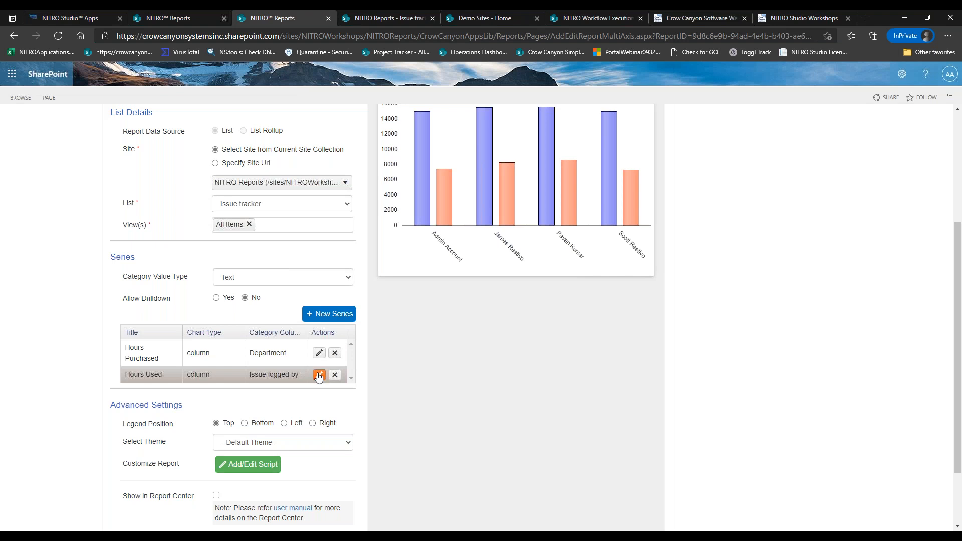
- Set the Hours Used series' category column to Department to match the Hours Purchased series
click(318, 375)
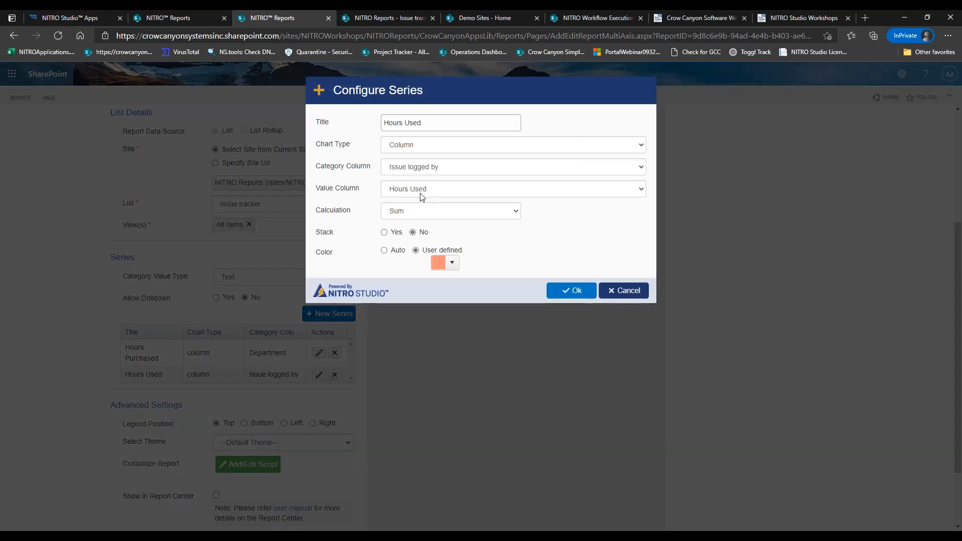
click(427, 172)
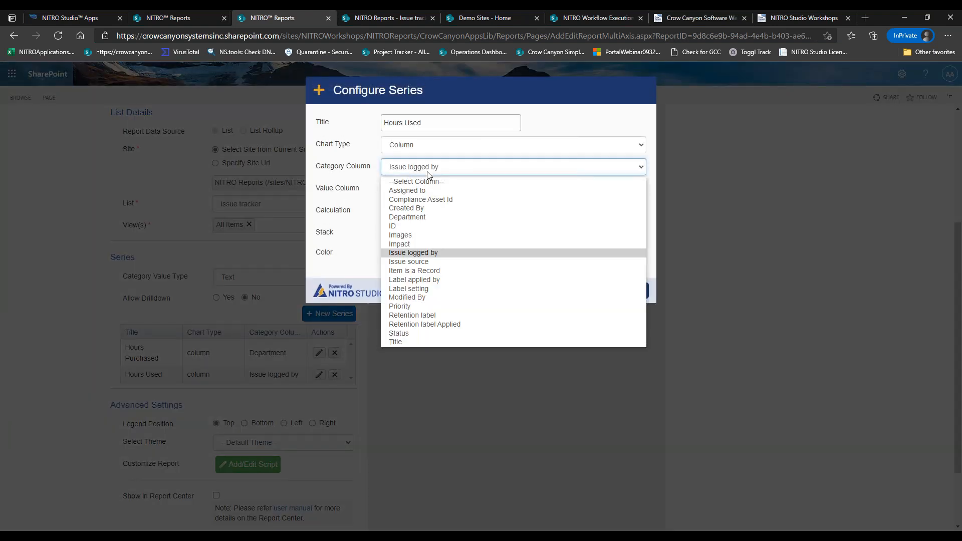
click(419, 219)
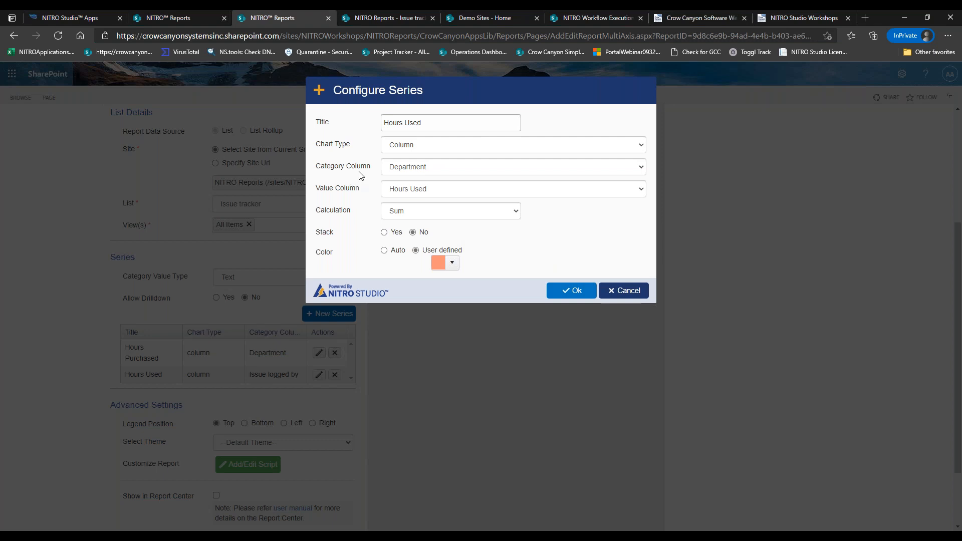
click(577, 291)
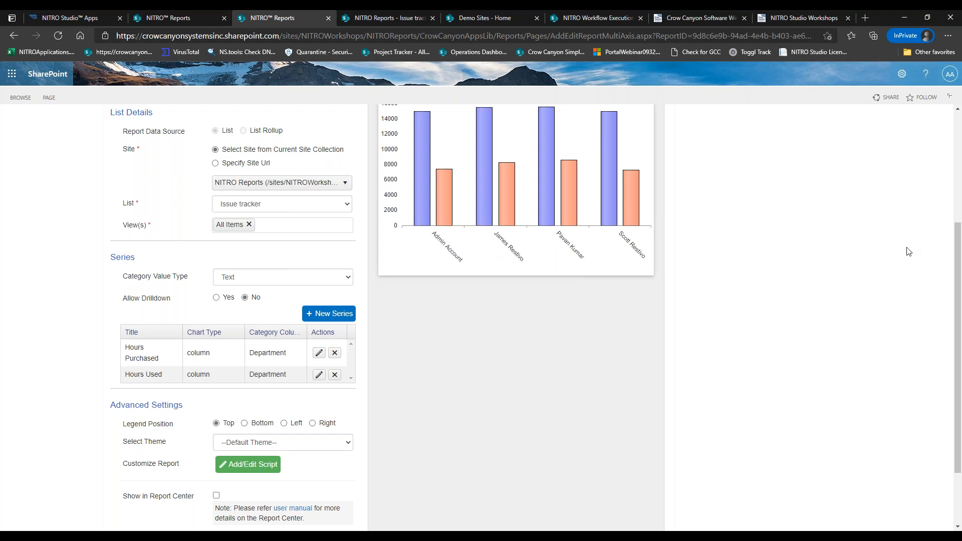
- Refresh the report preview and examine the hours purchased and used bars for each department
drag(957, 256, 957, 182)
click(539, 160)
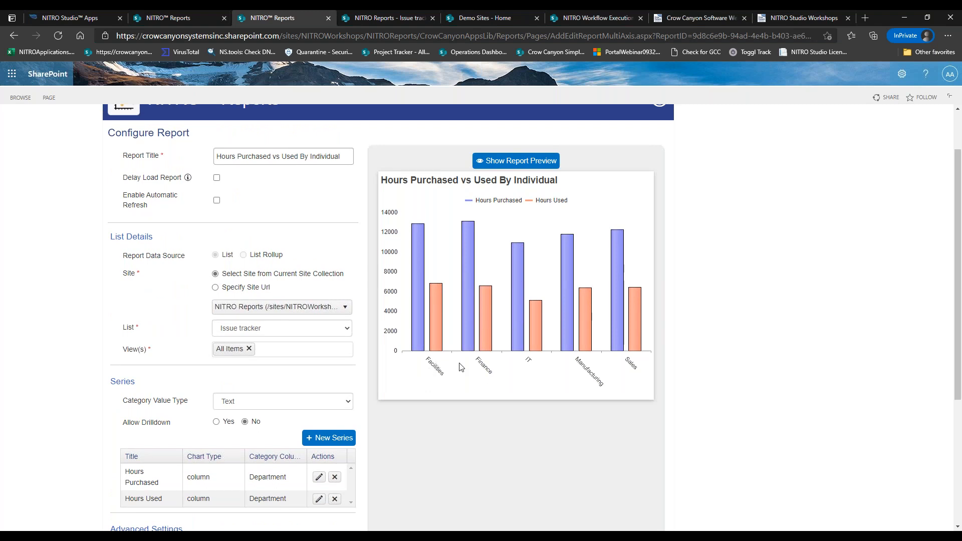
mouse_move(441, 307)
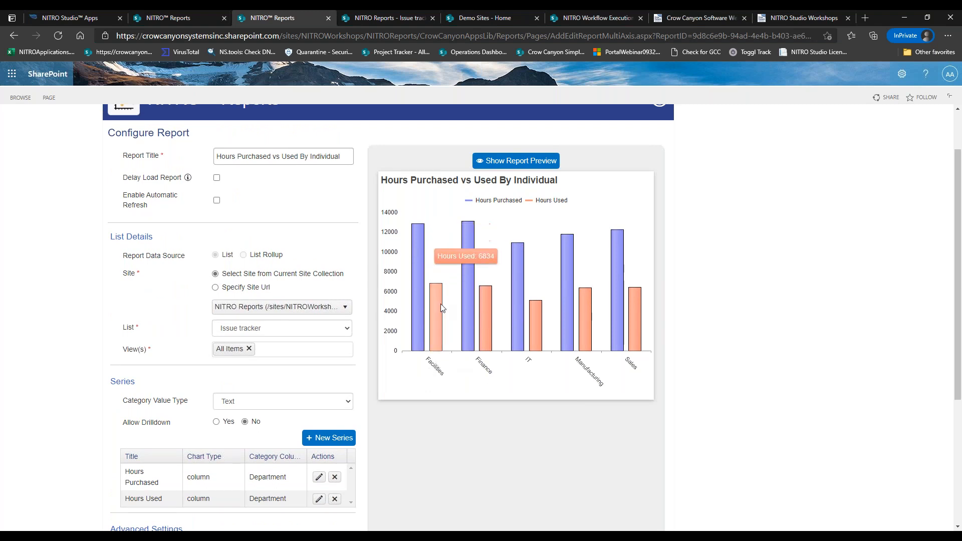
drag(955, 199, 956, 205)
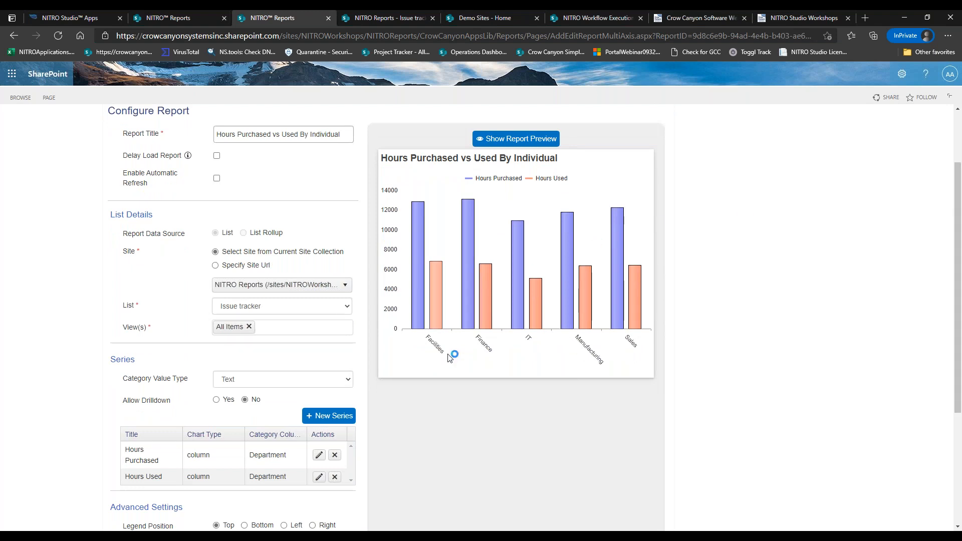
mouse_move(488, 306)
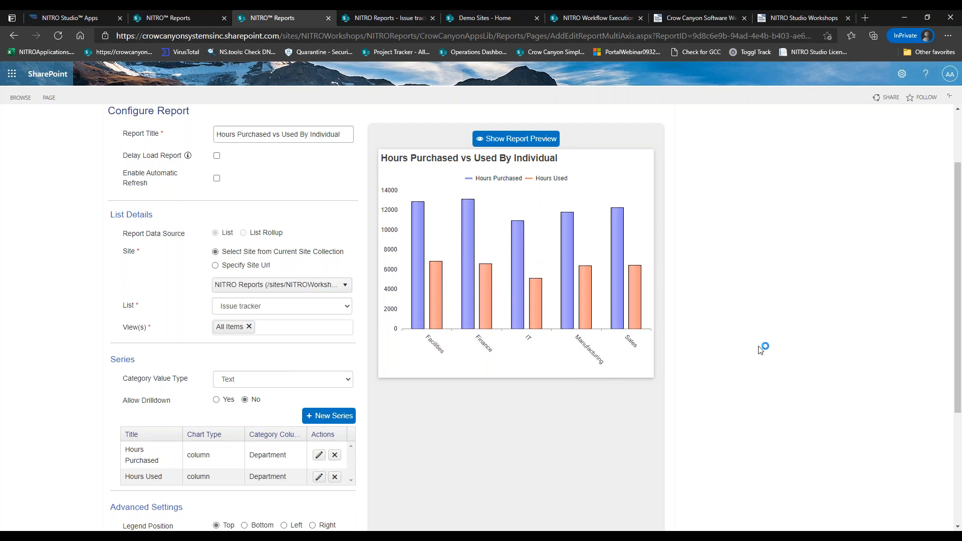
- Set the Hours Purchased series' category column to Status
click(319, 455)
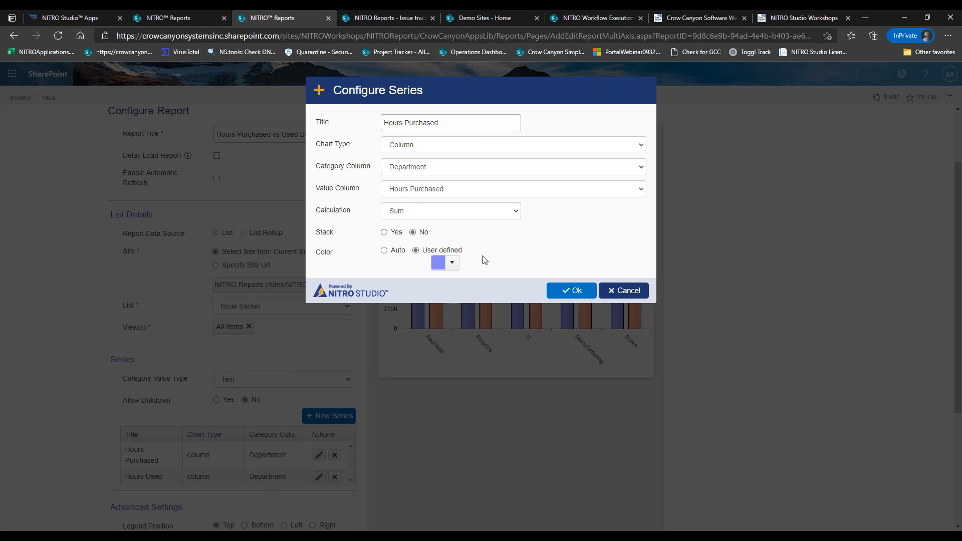
click(622, 290)
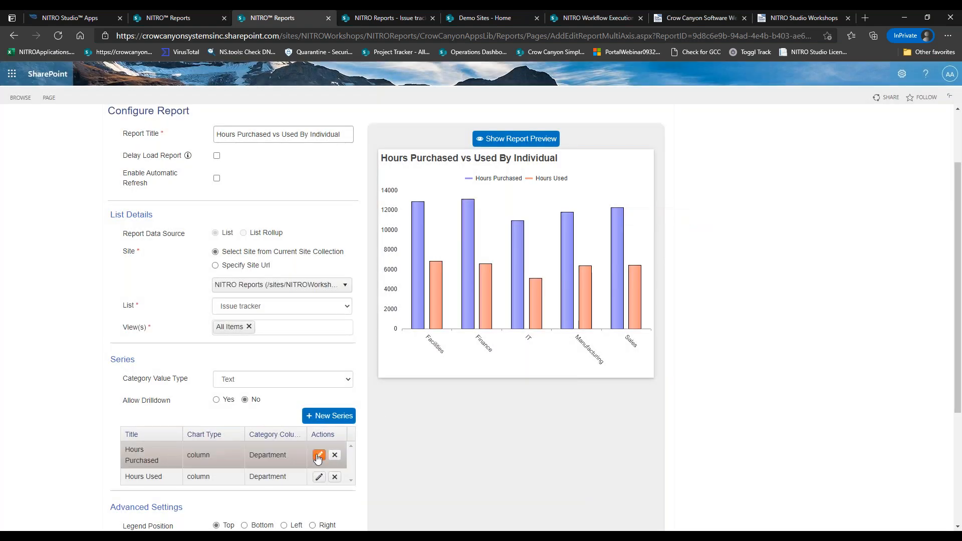
click(318, 455)
click(416, 168)
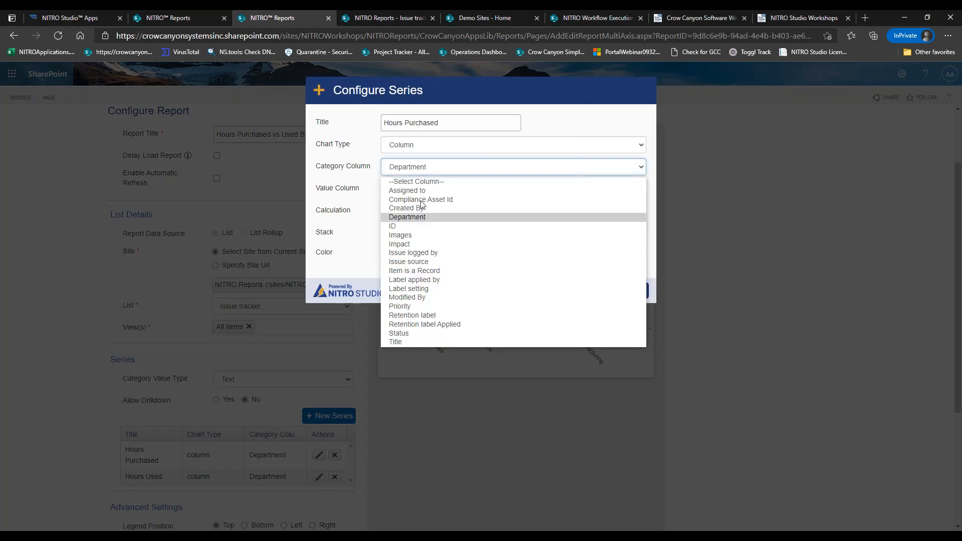
click(399, 333)
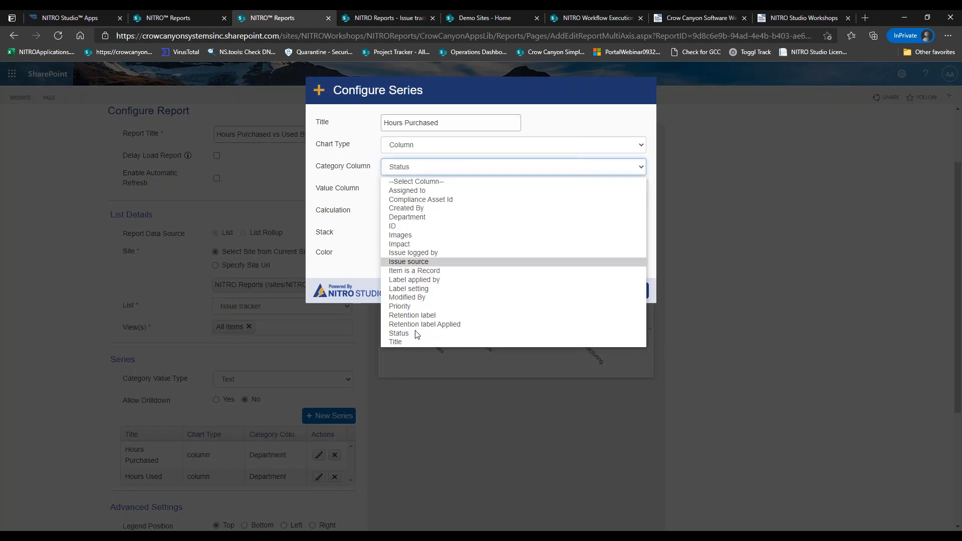
click(564, 290)
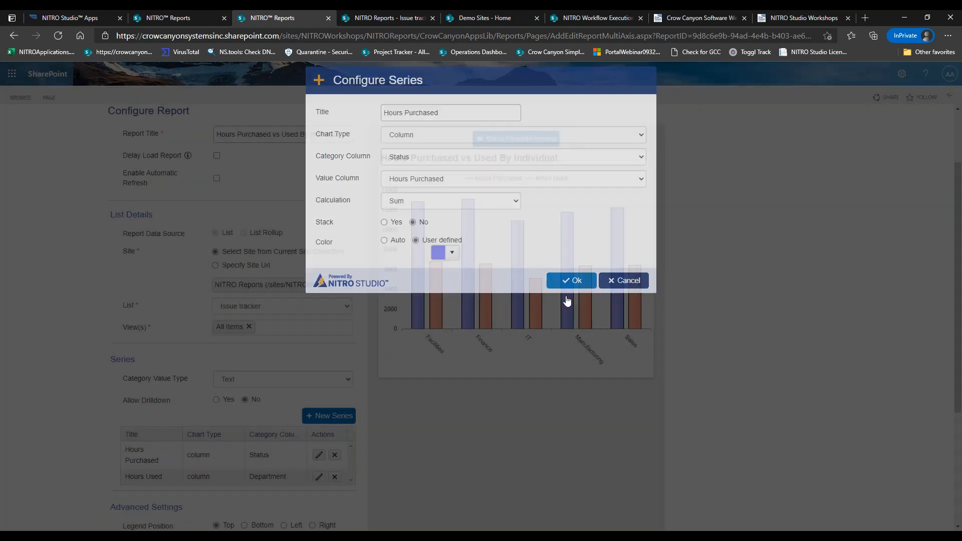
- Set the Hours Used series' category column to Status and refresh the report preview
click(318, 476)
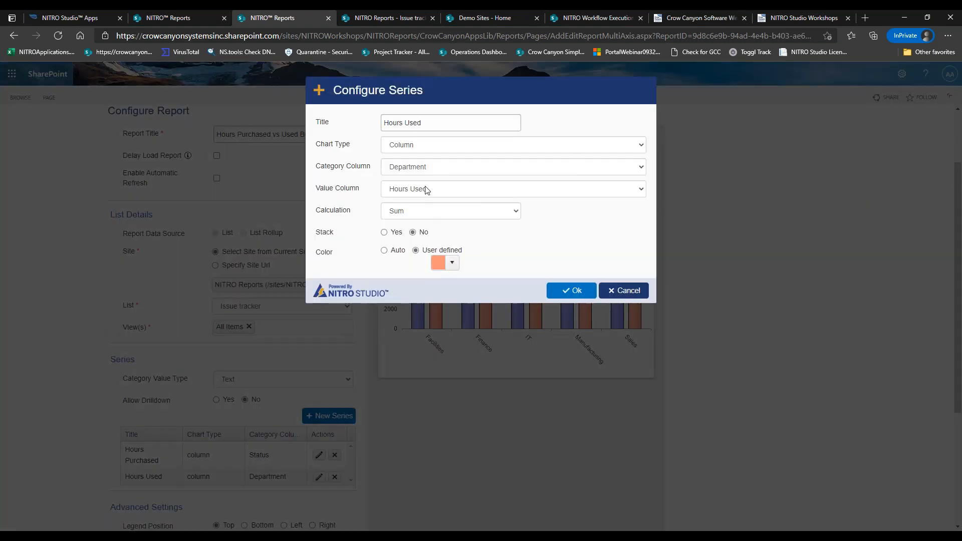
click(427, 170)
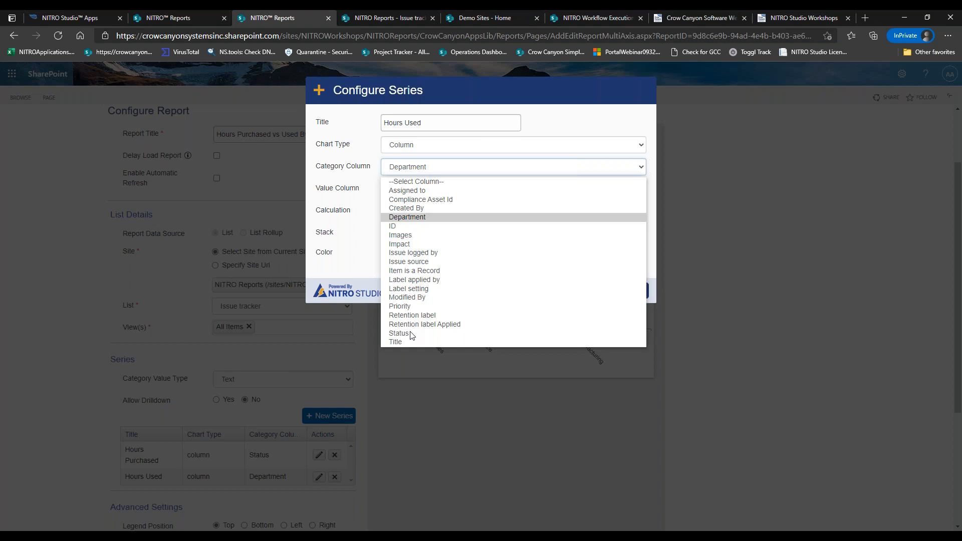
click(400, 333)
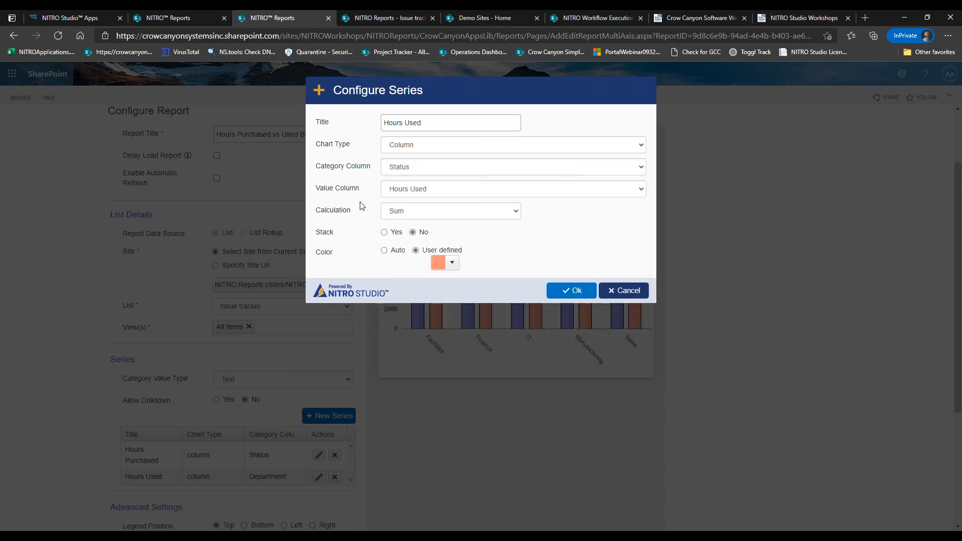
click(562, 291)
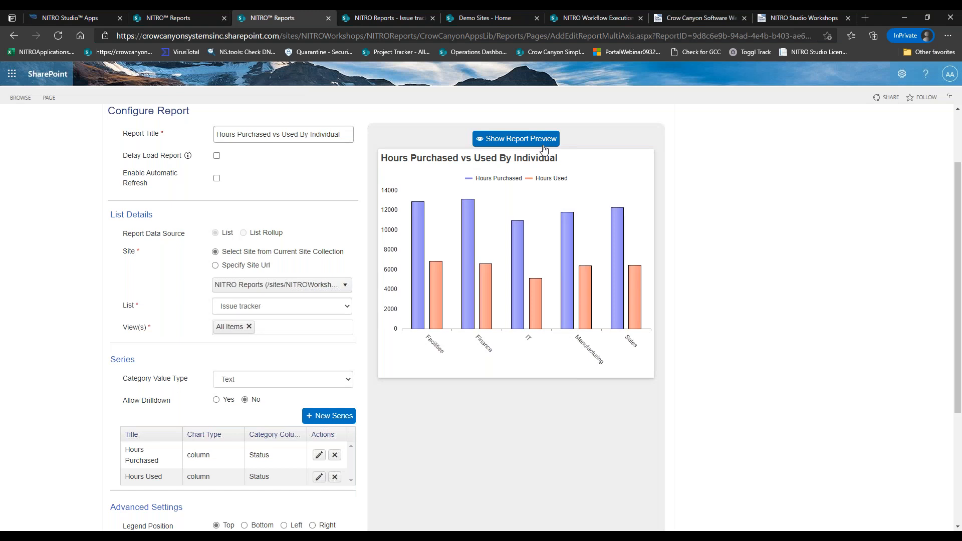
click(544, 145)
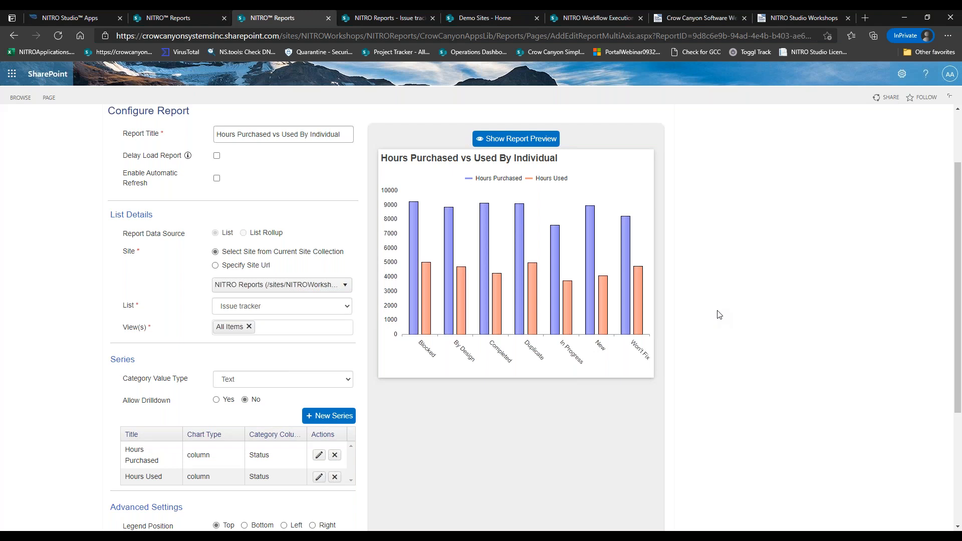
- Switch to the other browser tab with the Issues by Impact report configuration
click(176, 19)
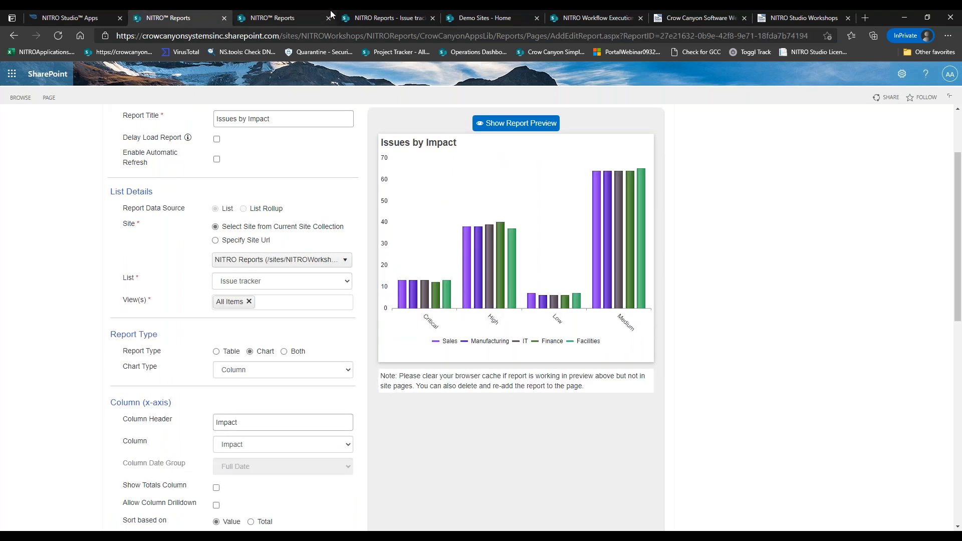
- Return to the Hours Purchased vs Used By Individual report configuration and save the report
click(361, 19)
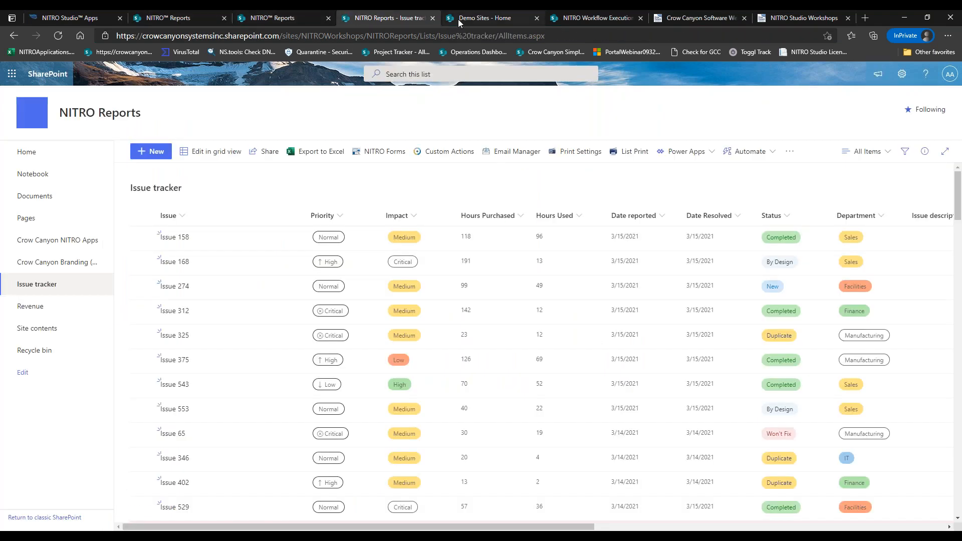
click(301, 19)
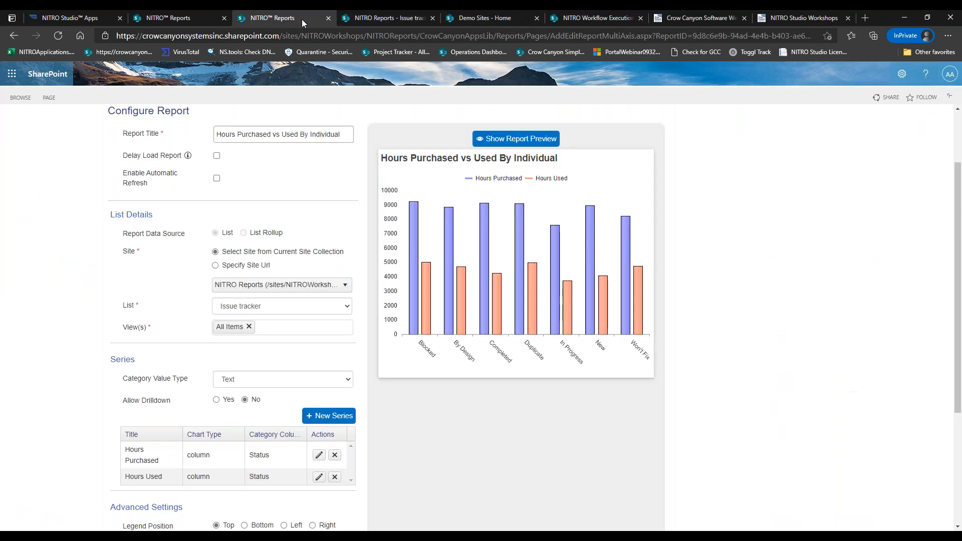
scroll(872, 273, down, 4)
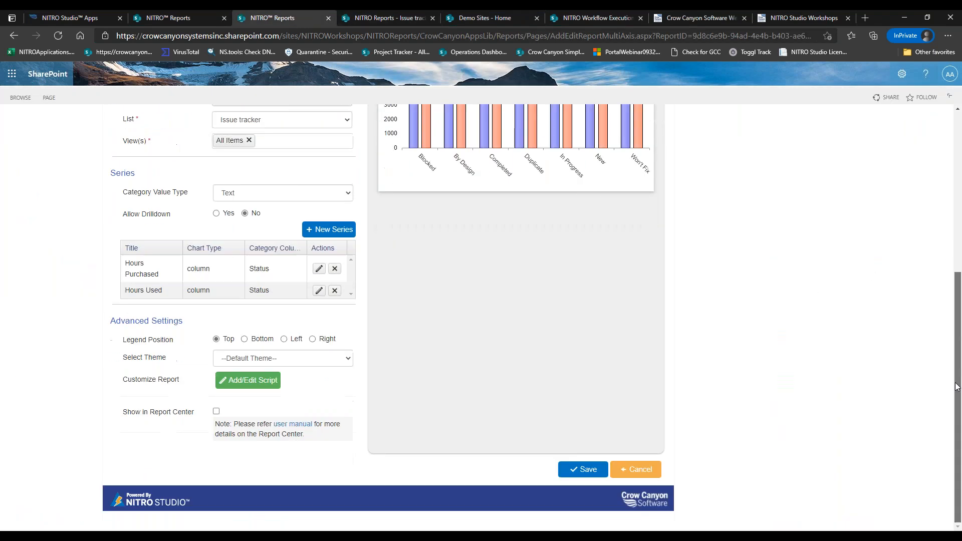
click(593, 475)
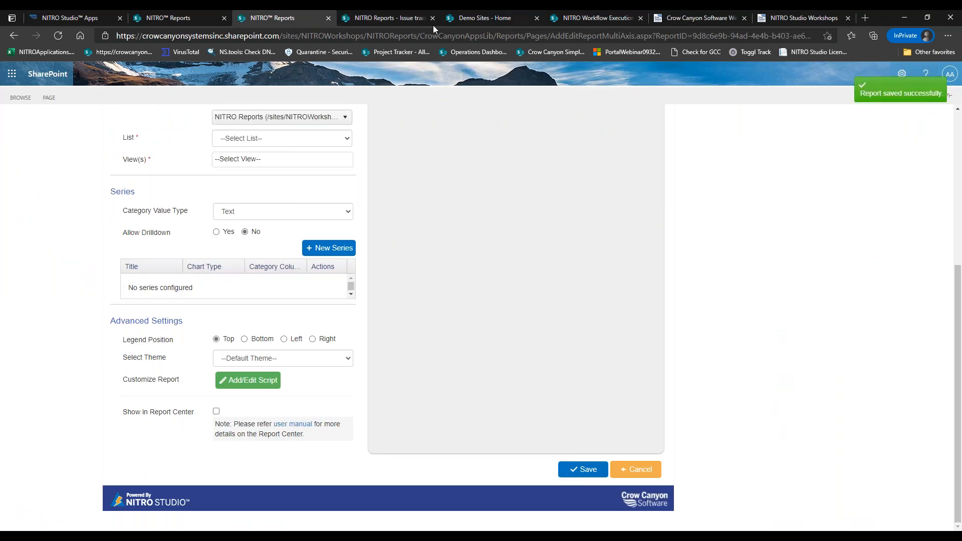
- Switch to the browser tab with the Issue tracker list and open the Revenue list to view its columns
click(410, 17)
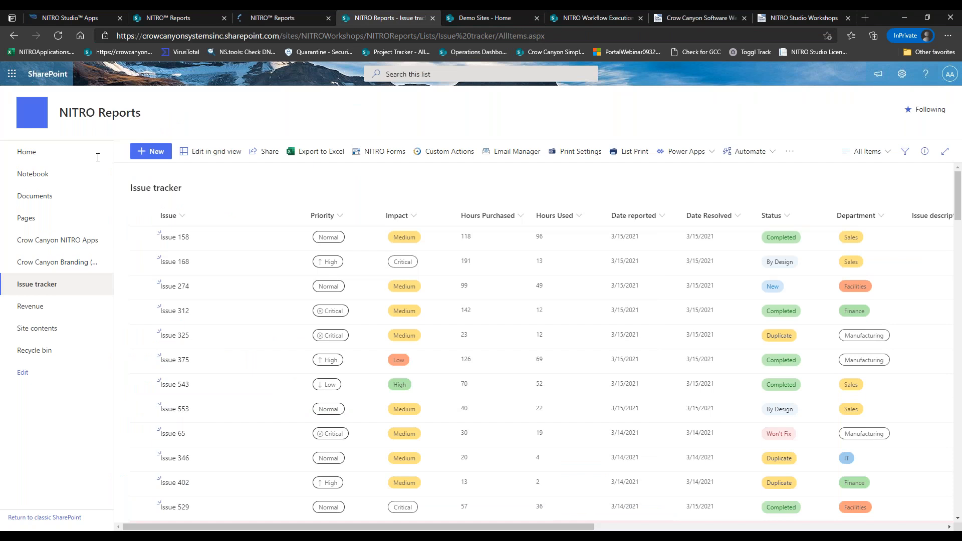
click(40, 305)
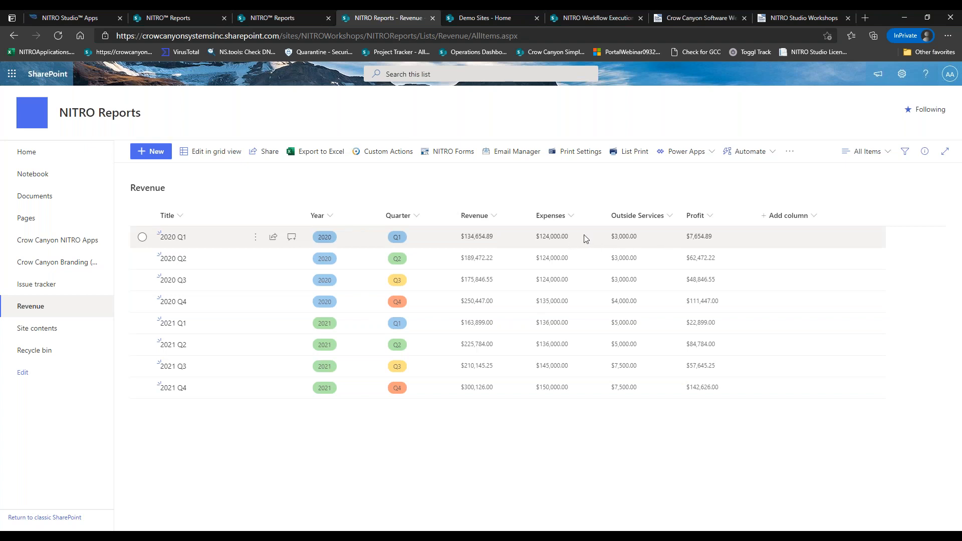
- Switch back to the NITRO Reports tab, open the Revenue vs Expenses report for editing and show its preview
click(303, 20)
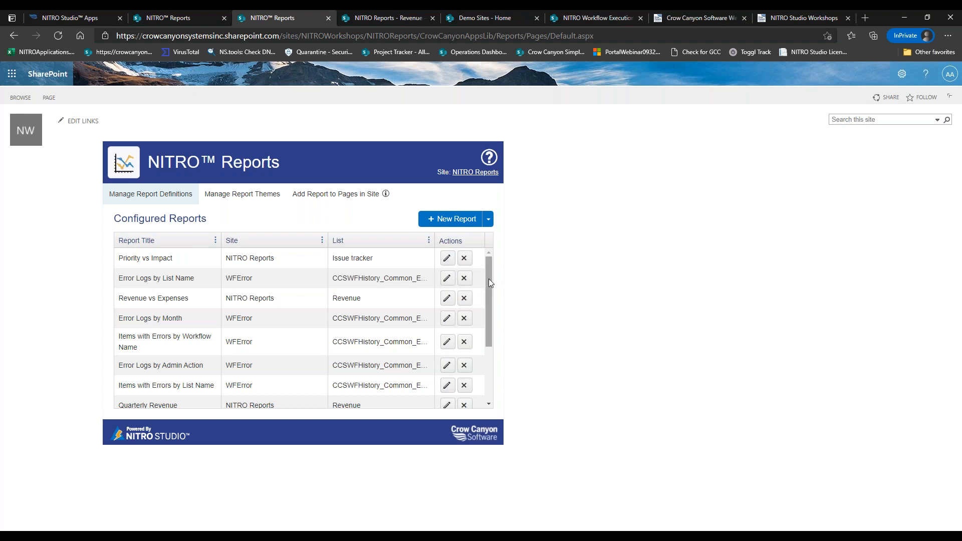
scroll(486, 281, down, 1)
click(447, 266)
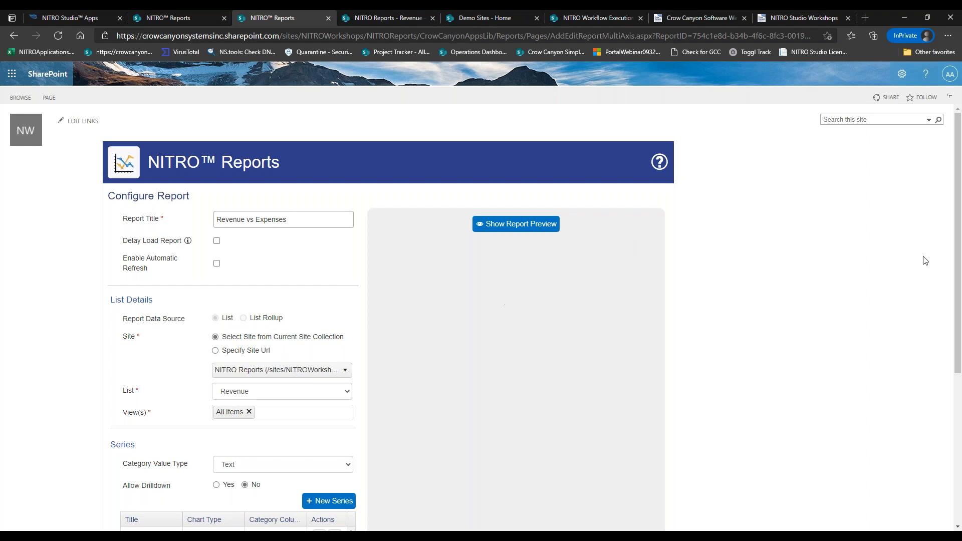
scroll(462, 132, down, 2)
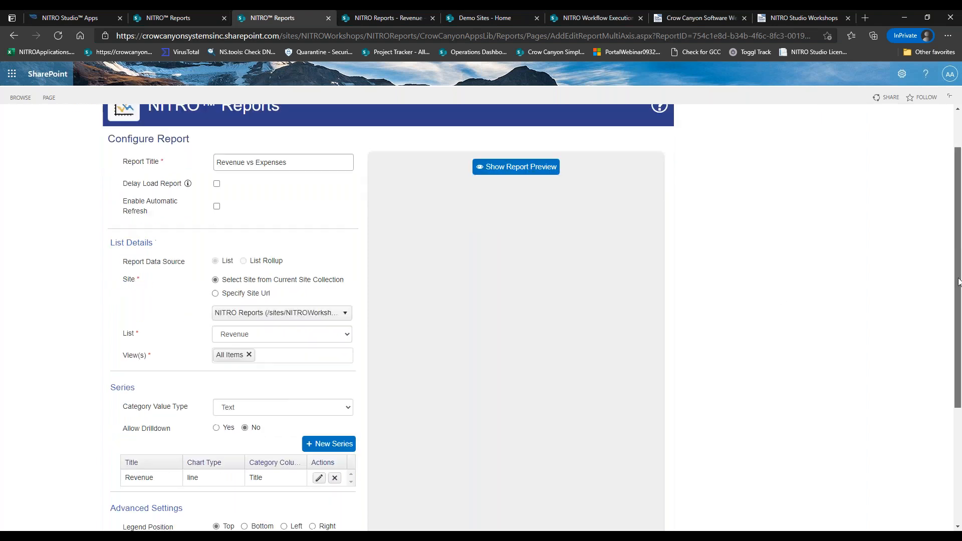
click(492, 126)
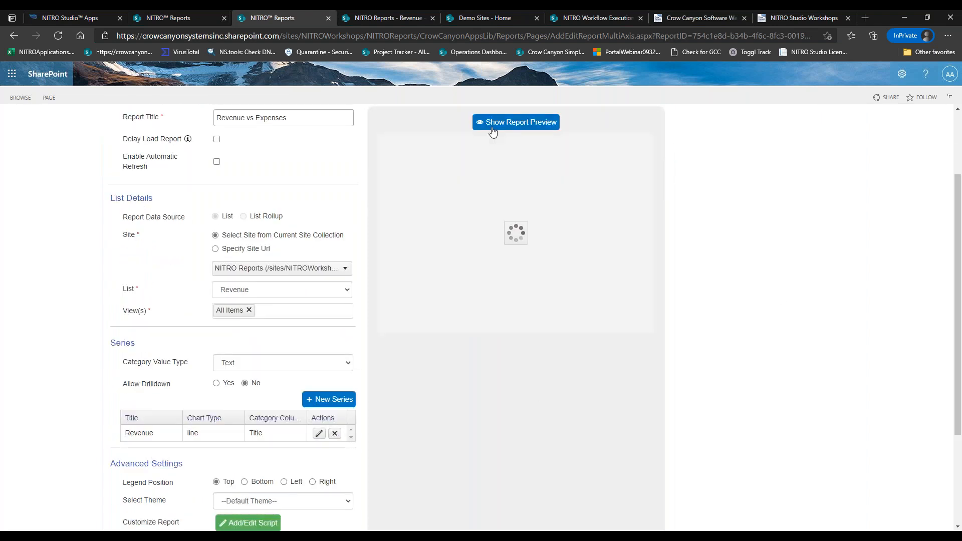
- Review the Revenue series' chart type, category column and value column settings, and close them
click(319, 433)
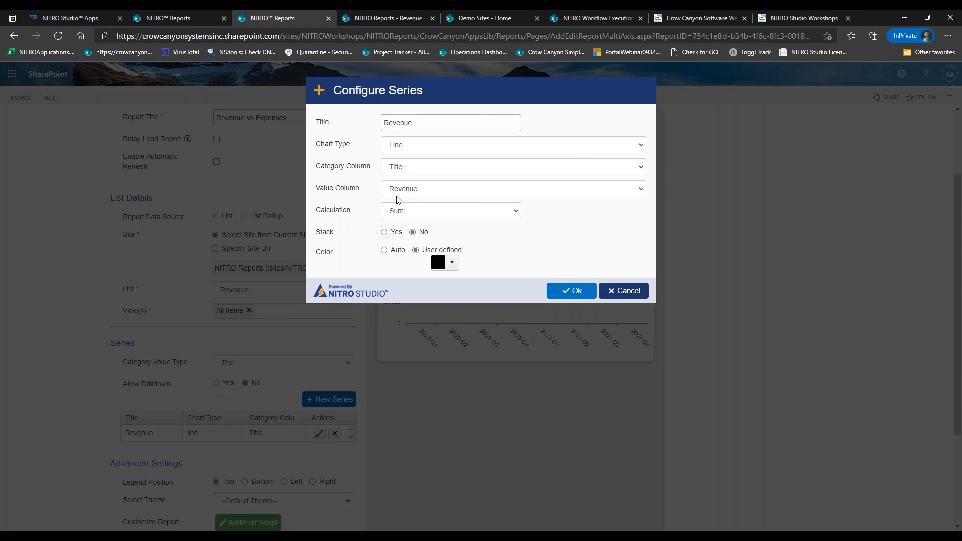
drag(321, 145, 400, 171)
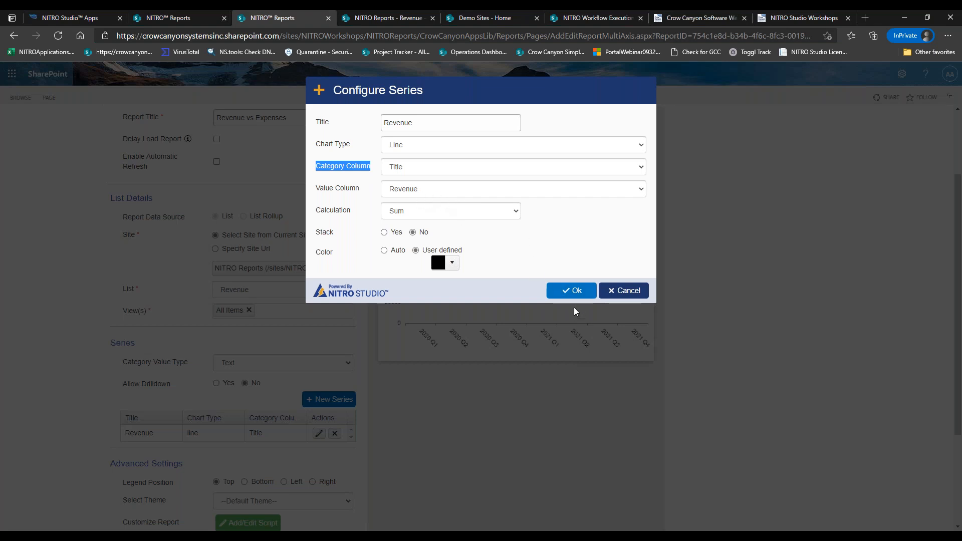
click(572, 291)
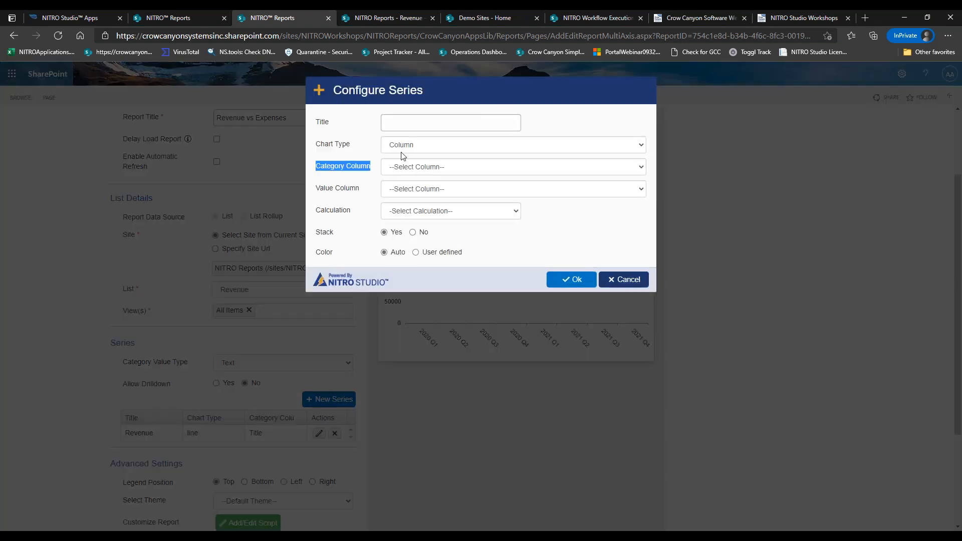
- Set up a new column series titled Expenses with category column Title, value column Expenses and calculation Sum
click(421, 125)
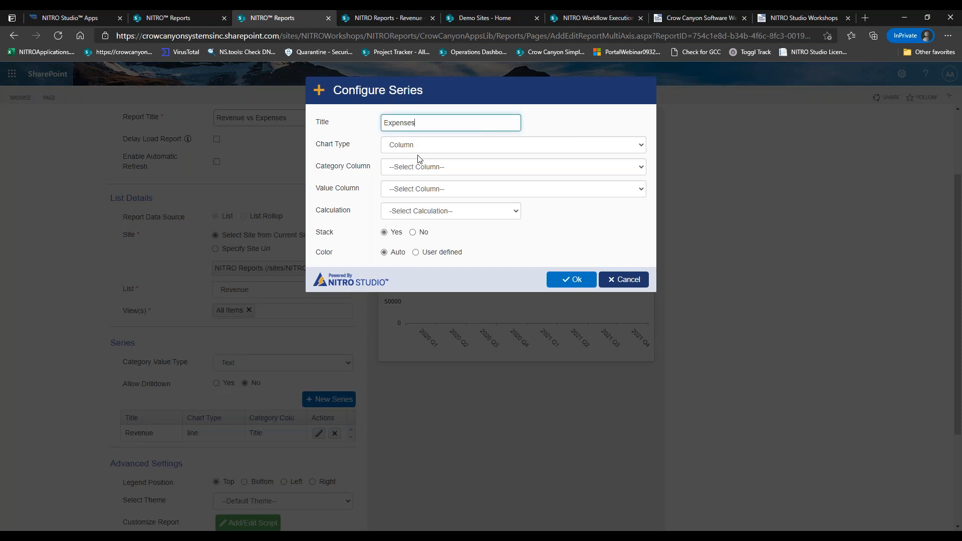
click(419, 170)
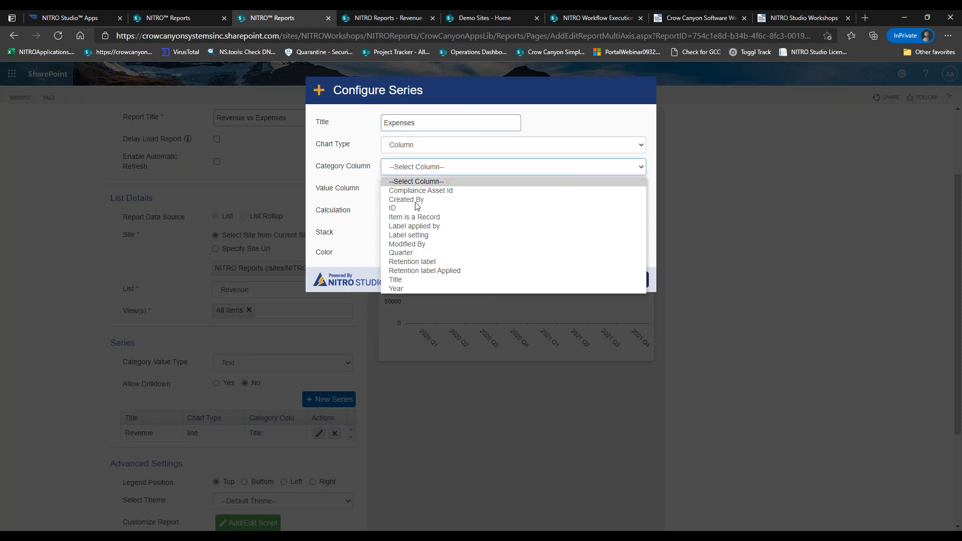
click(405, 279)
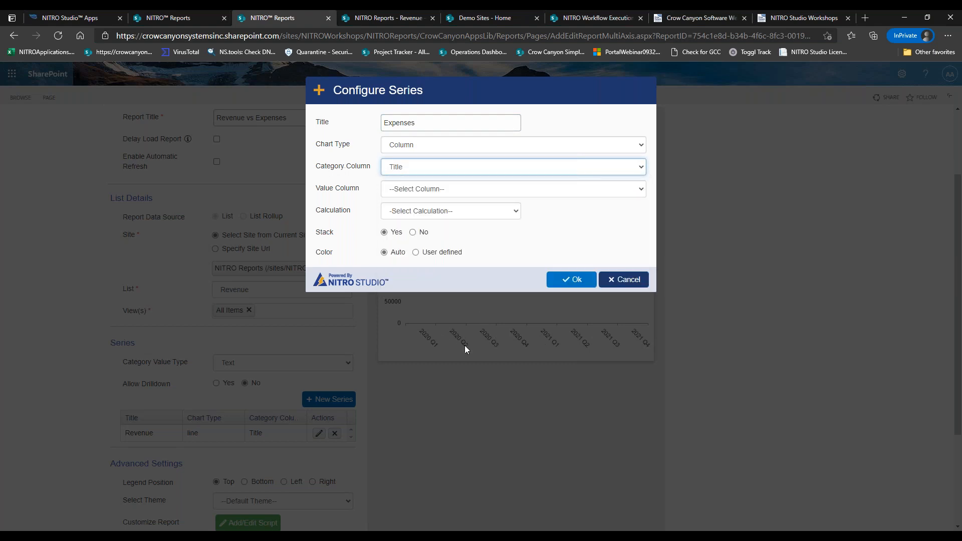
click(426, 192)
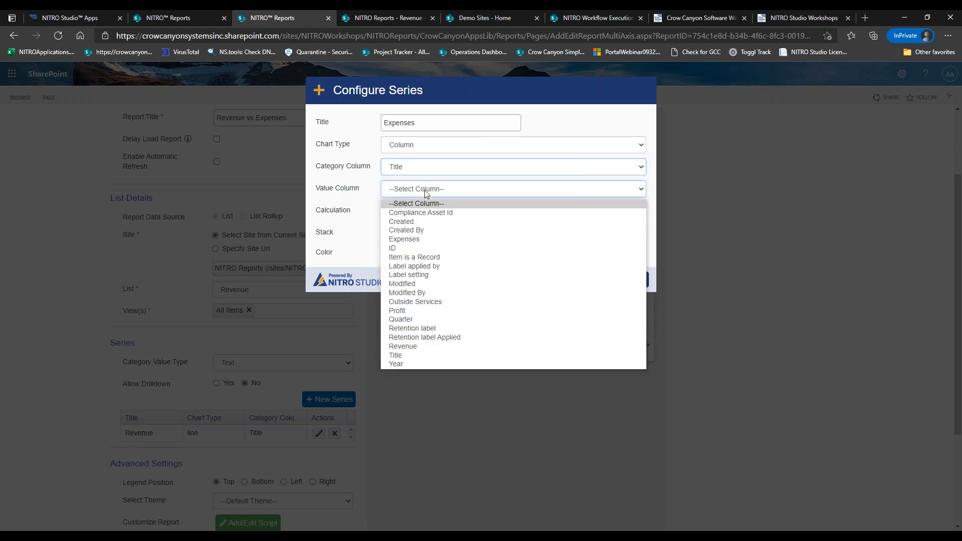
click(373, 206)
click(396, 210)
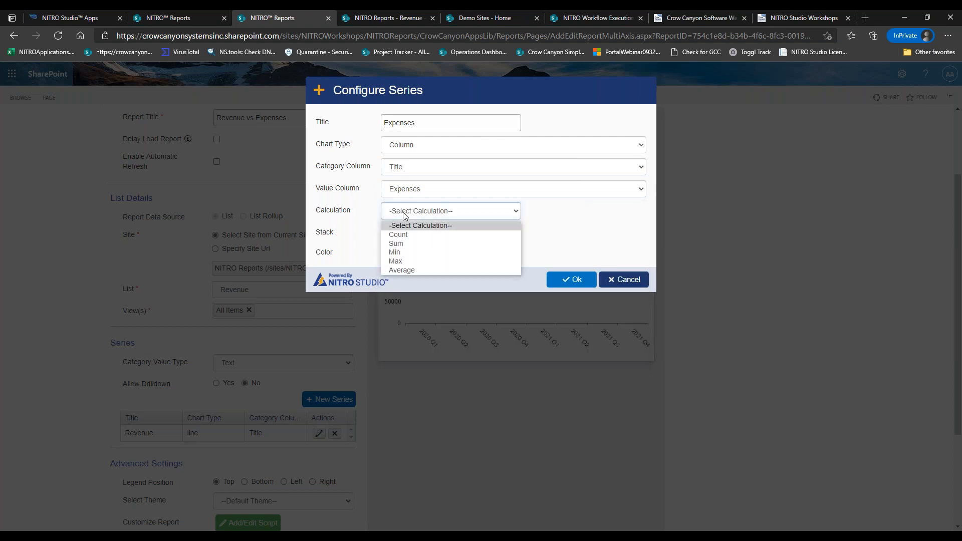
click(407, 244)
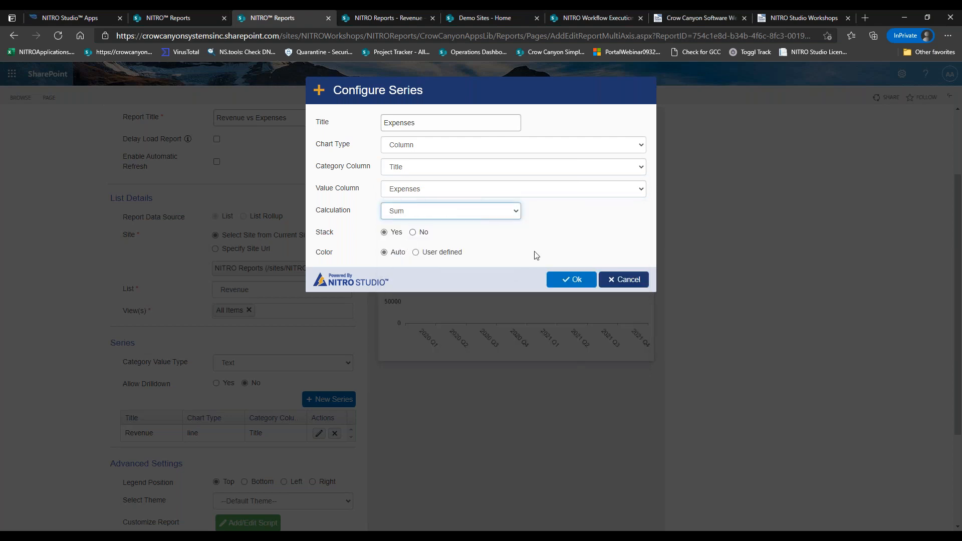
- Add the Expenses series unstacked with the user-defined colour rgba(255, 0, 0, 1), and refresh the report preview
click(413, 232)
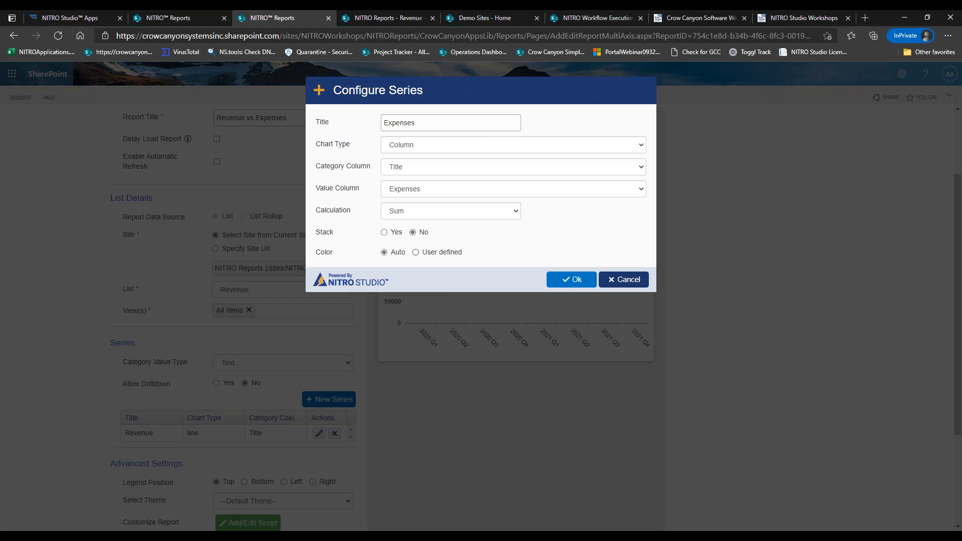
click(416, 252)
click(449, 261)
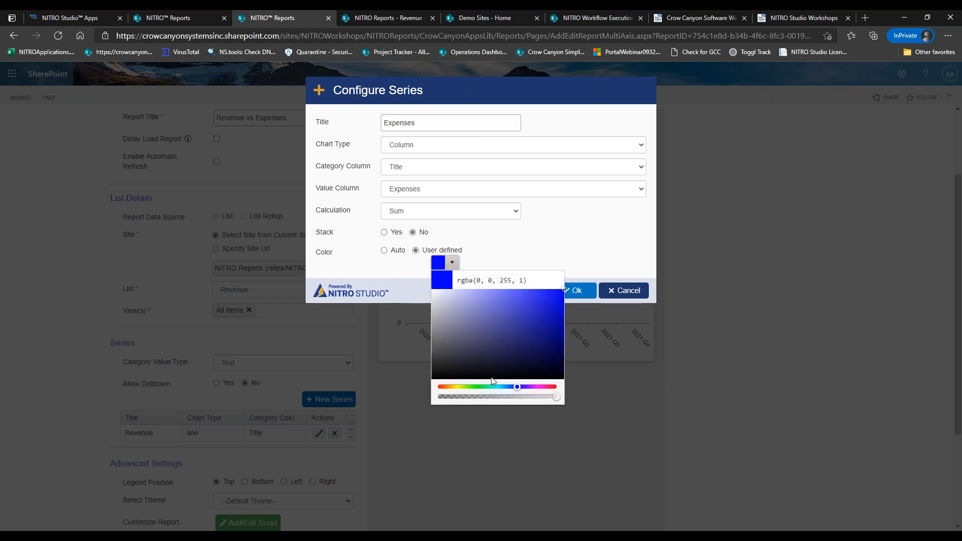
drag(445, 390, 434, 394)
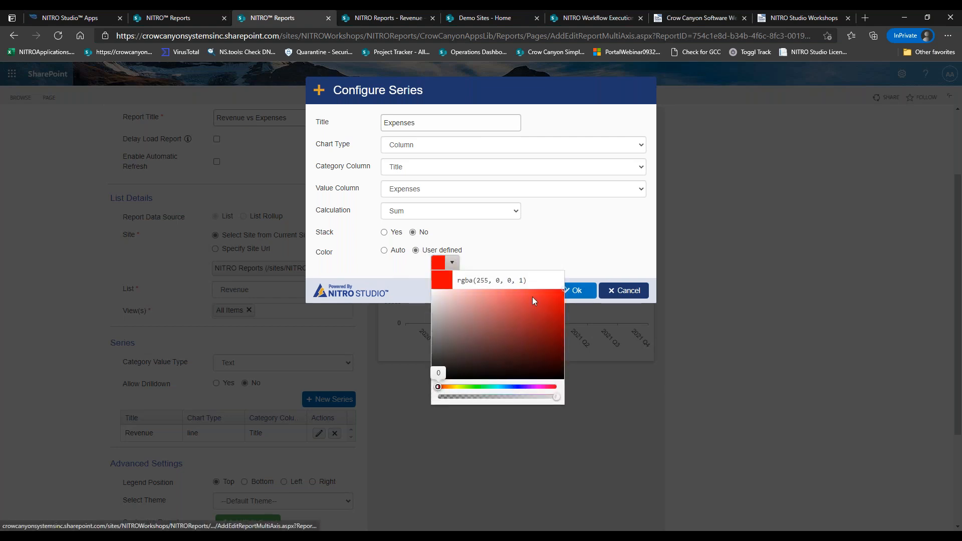
click(576, 240)
click(572, 291)
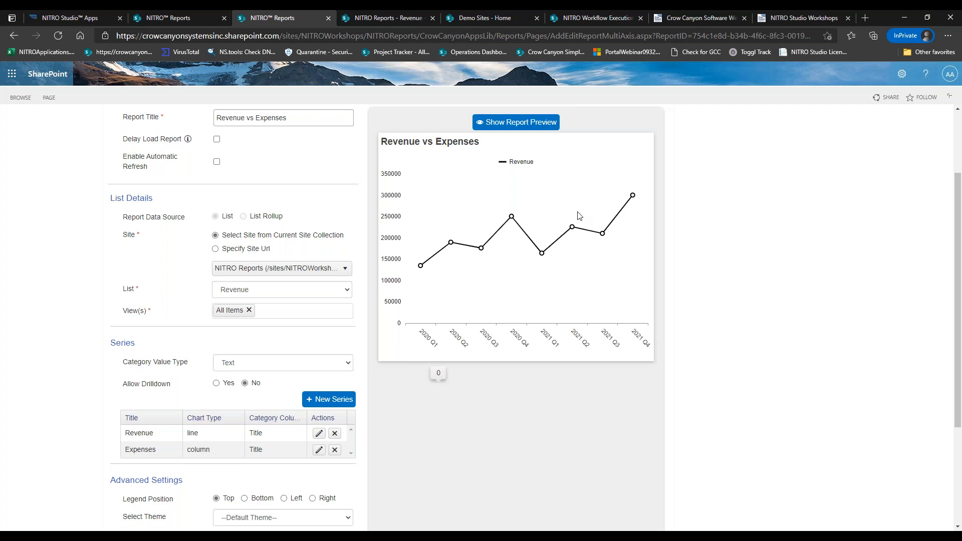
click(541, 126)
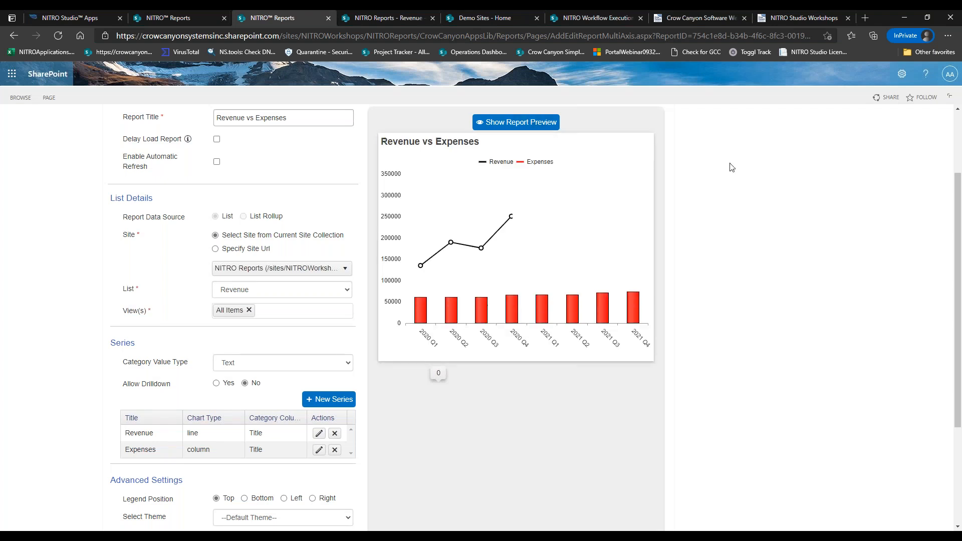
mouse_move(650, 282)
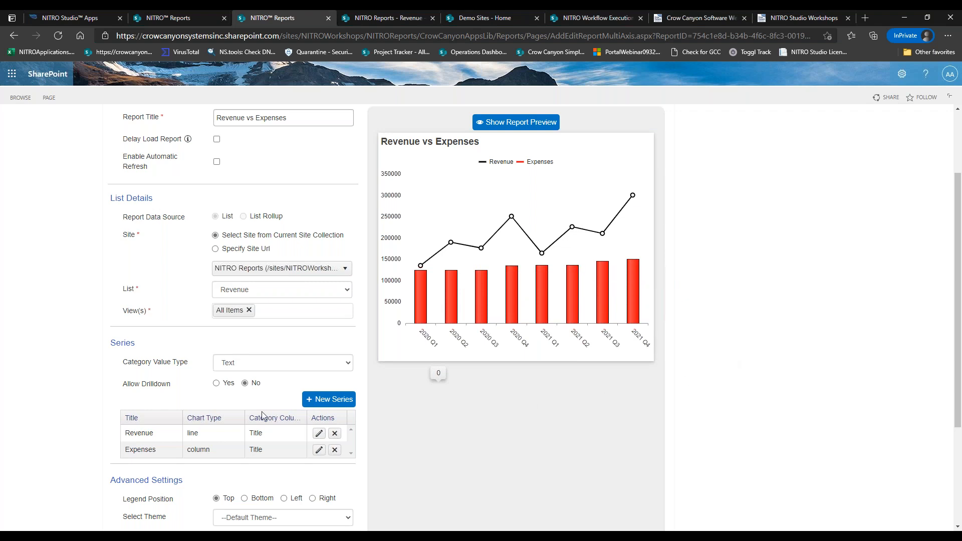
- Start a new series titled Profit with chart type Area, checking the Profit column in the Revenue list
click(331, 407)
click(403, 123)
text(Proj)
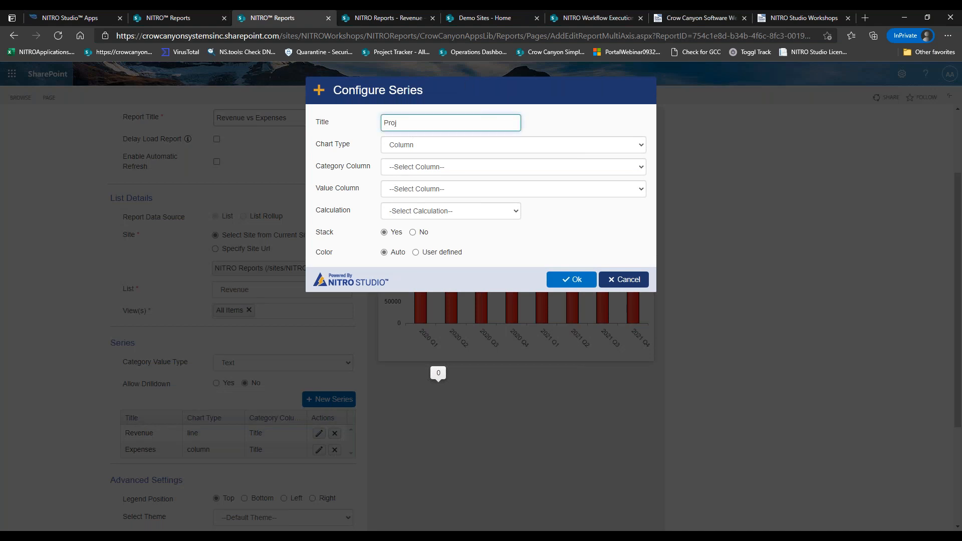
click(383, 17)
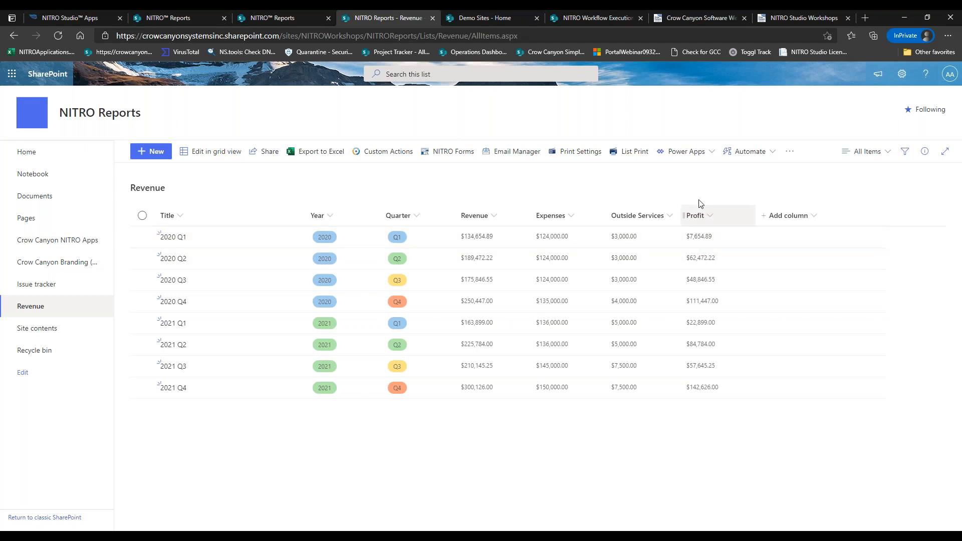
click(299, 15)
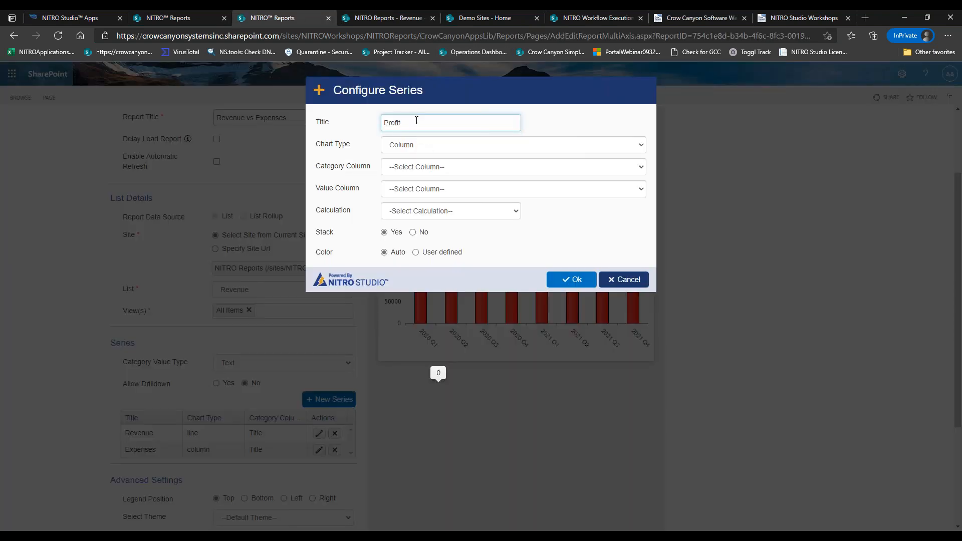
click(401, 149)
click(405, 186)
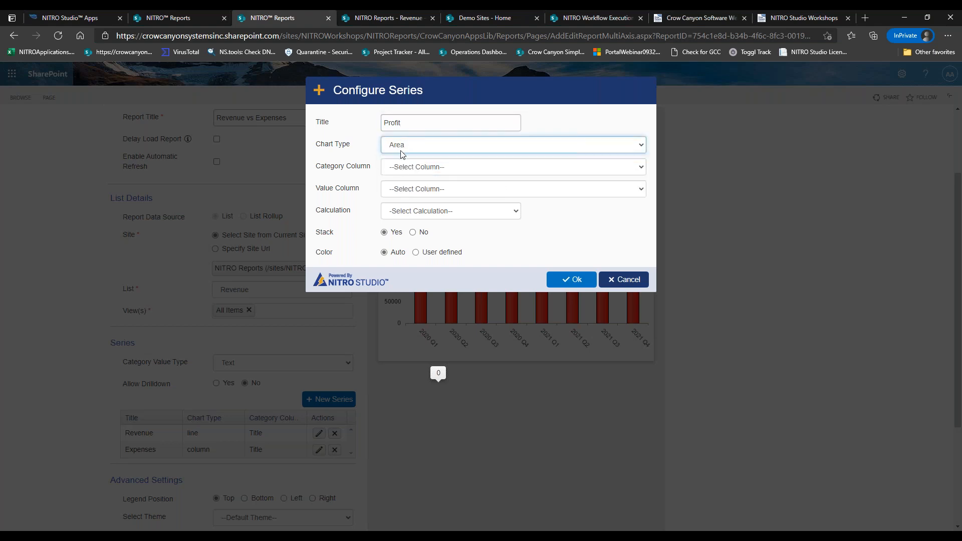
- Set the Profit series' category column to Title, value column to Profit and calculation to Sum, with stacking off
click(411, 170)
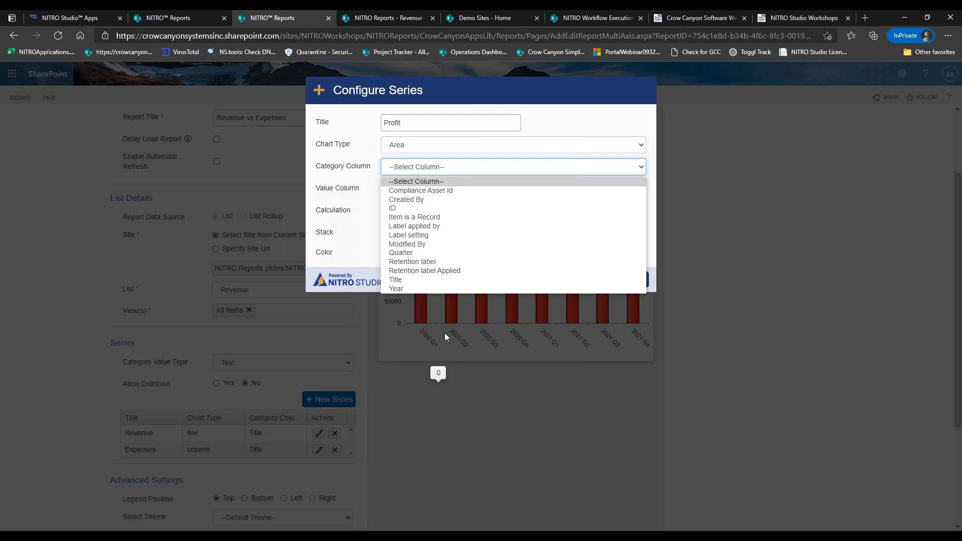
click(407, 280)
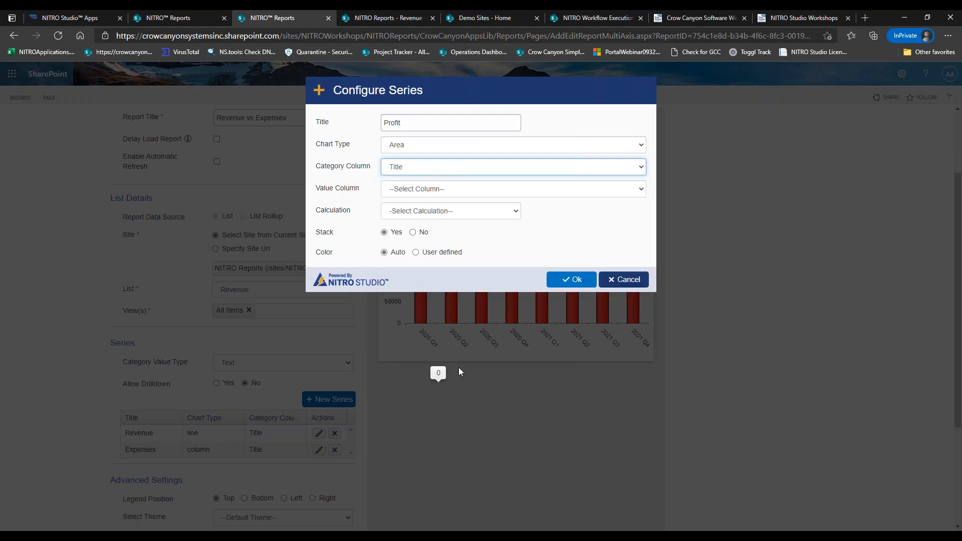
click(463, 196)
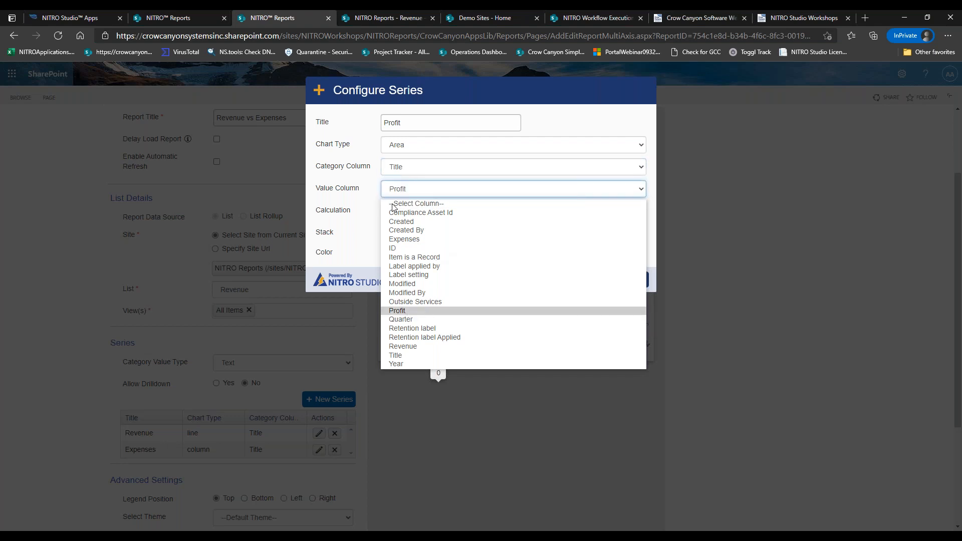
click(421, 215)
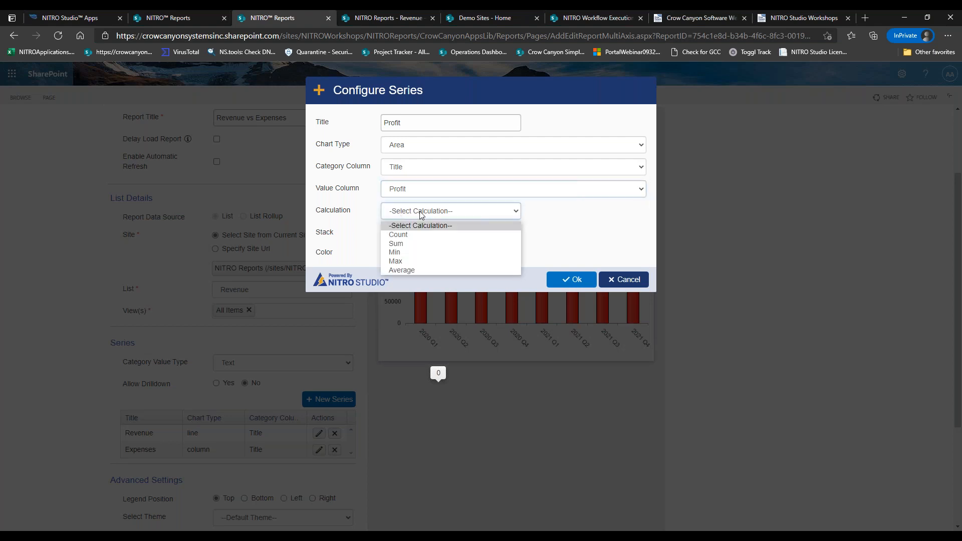
click(413, 243)
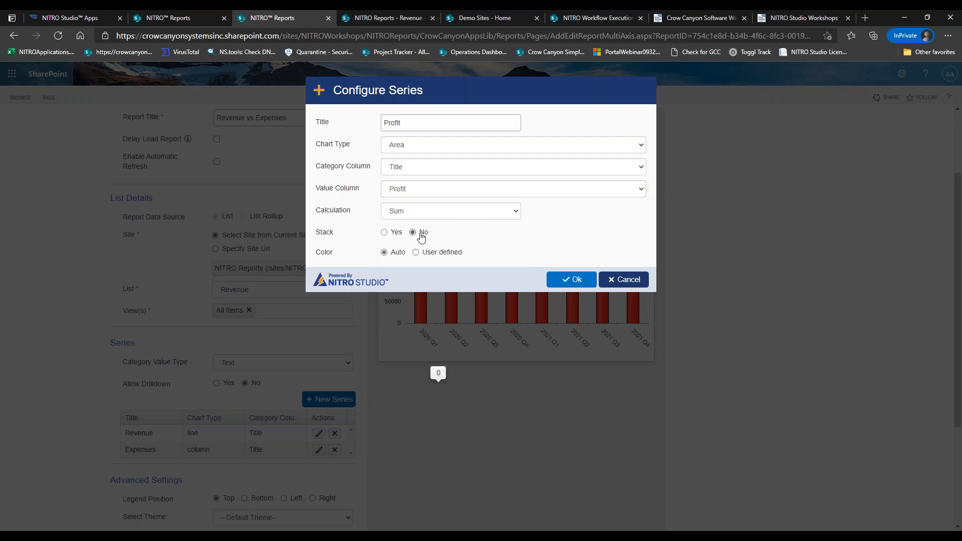
- Add the Profit series with the user-defined light green rgba(173, 244, 154, 1), and refresh the report preview
click(417, 252)
click(452, 262)
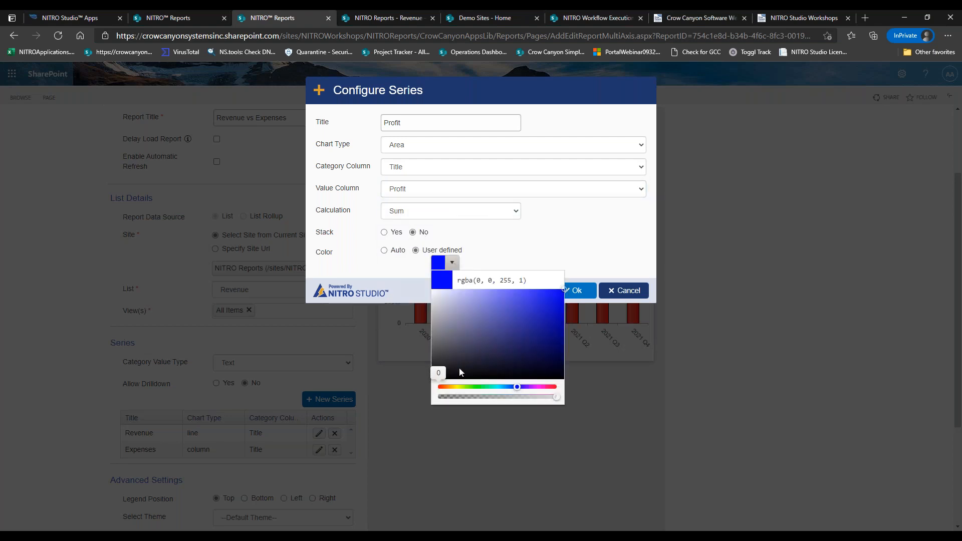
click(470, 387)
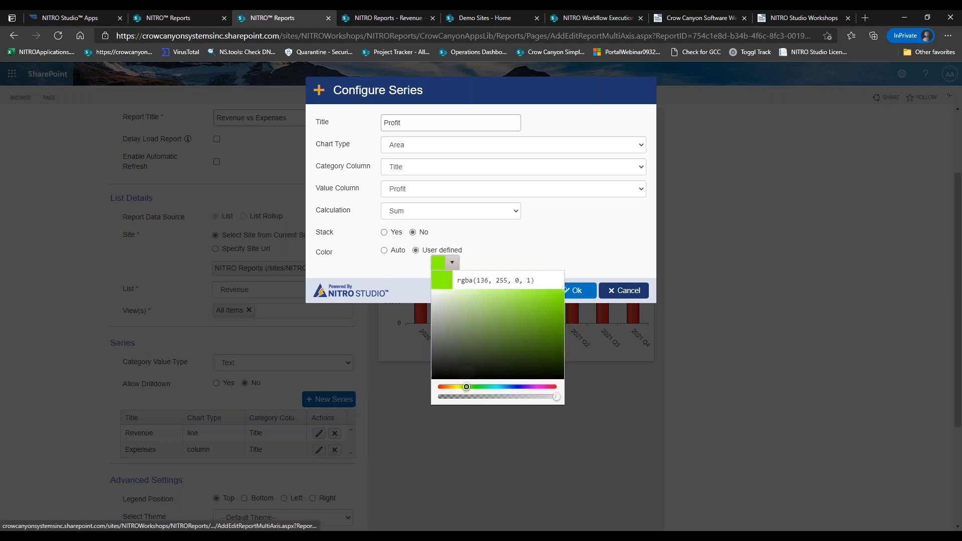
click(474, 387)
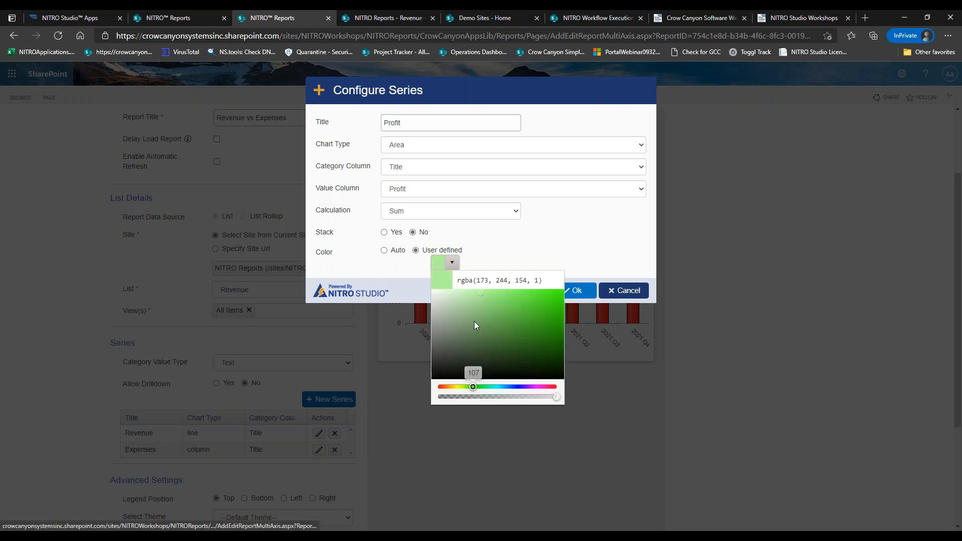
click(479, 292)
click(551, 237)
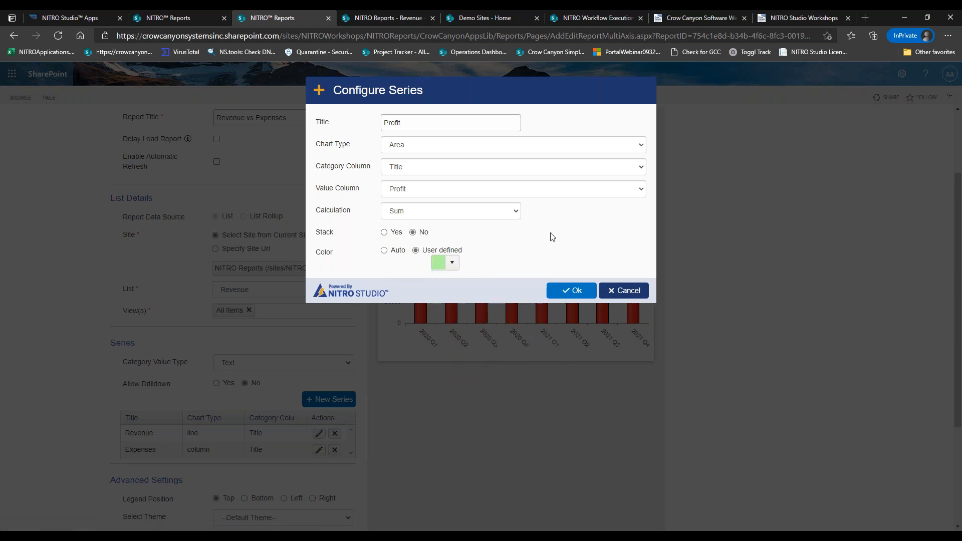
click(574, 291)
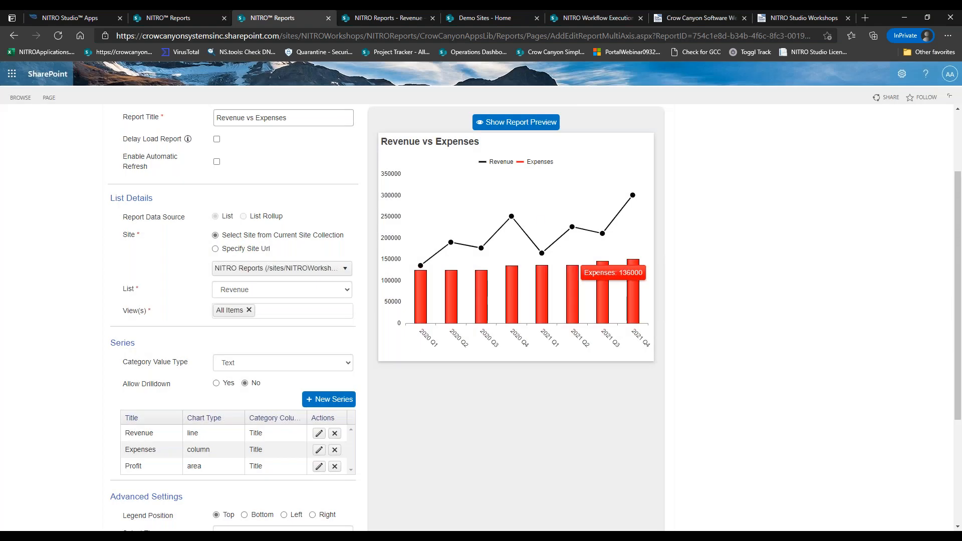
click(516, 128)
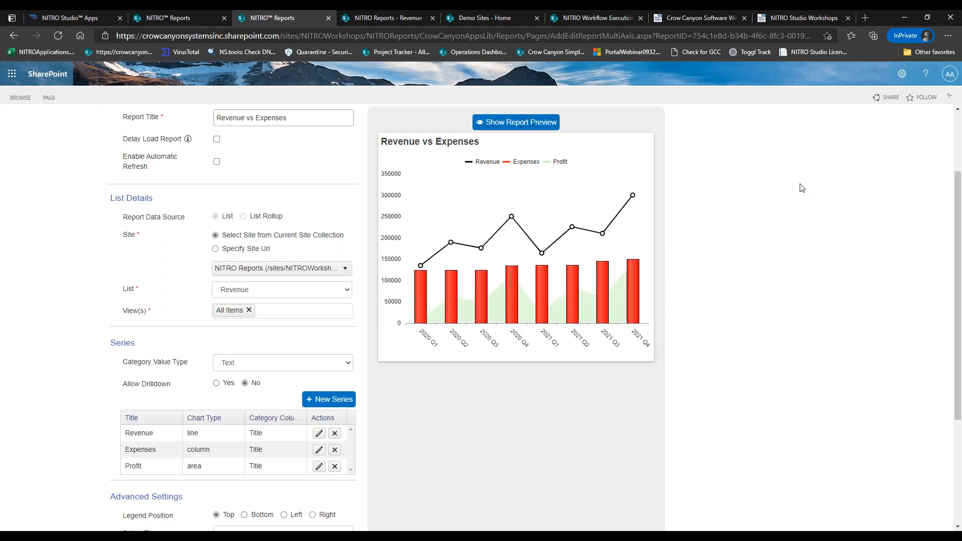
- Edit the Profit series to use the darker green rgba(92, 169, 71, 1) as its user-defined colour
click(318, 466)
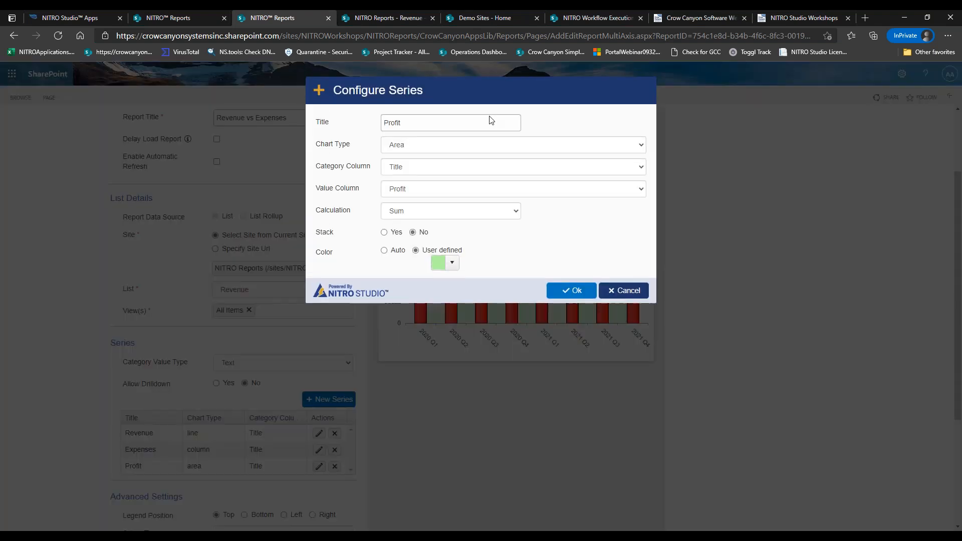
click(445, 262)
drag(480, 297, 509, 322)
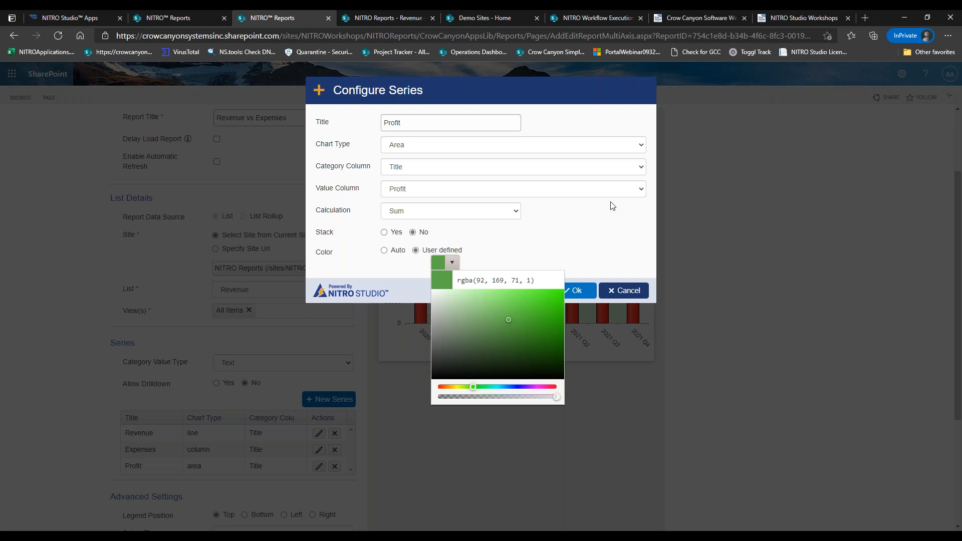
- Confirm the Profit area series with its green colour and refresh the report preview
click(599, 230)
click(570, 291)
click(531, 129)
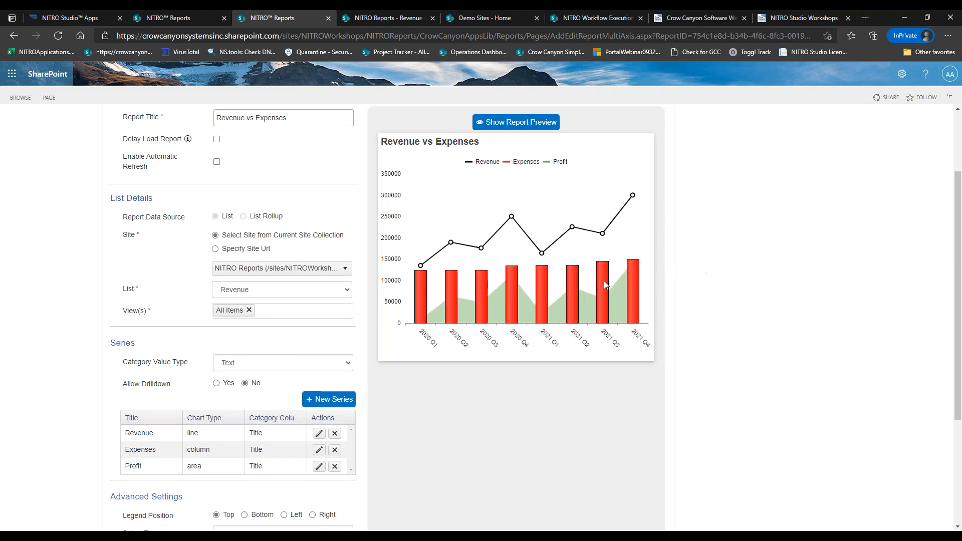
- Add a new series titled Outside Services with the Line chart type and Title as its category column
click(328, 399)
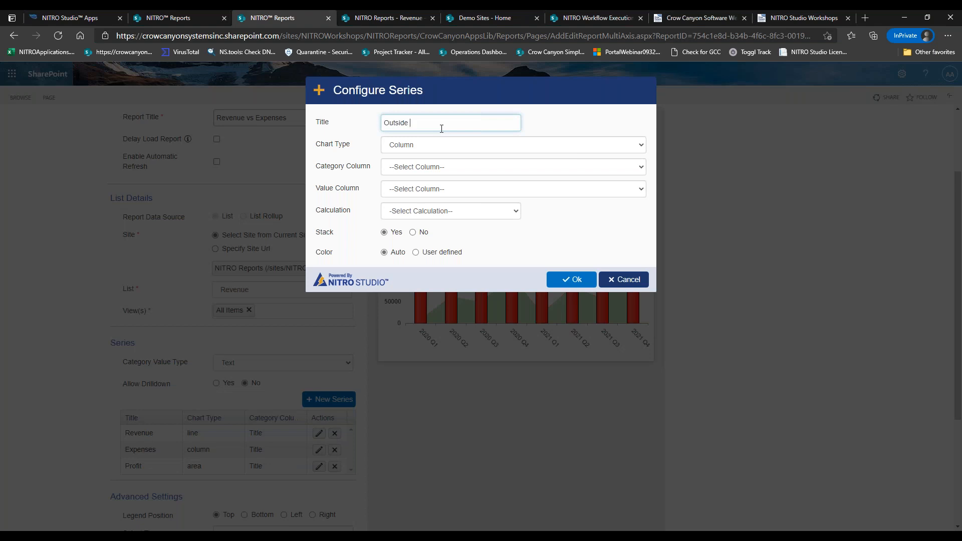
click(448, 145)
click(406, 178)
click(407, 168)
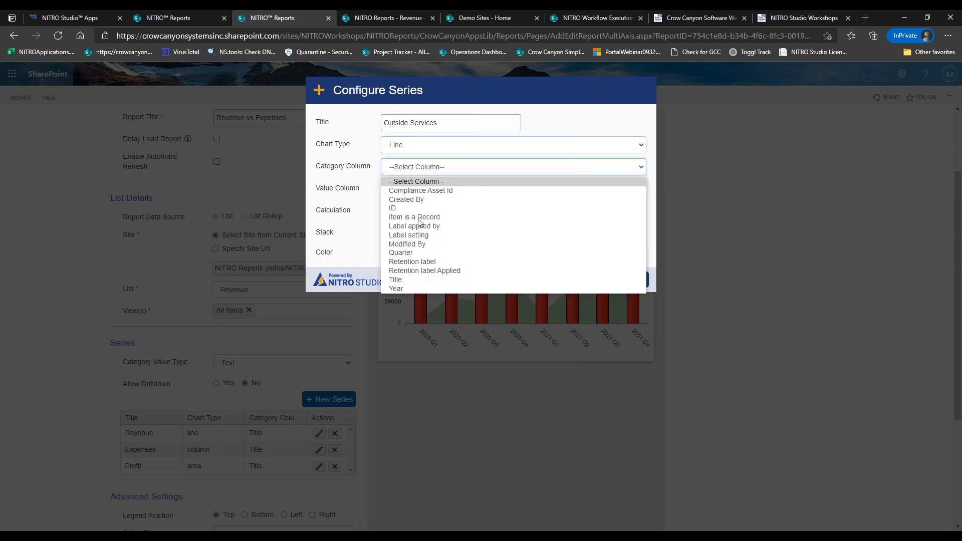
click(404, 279)
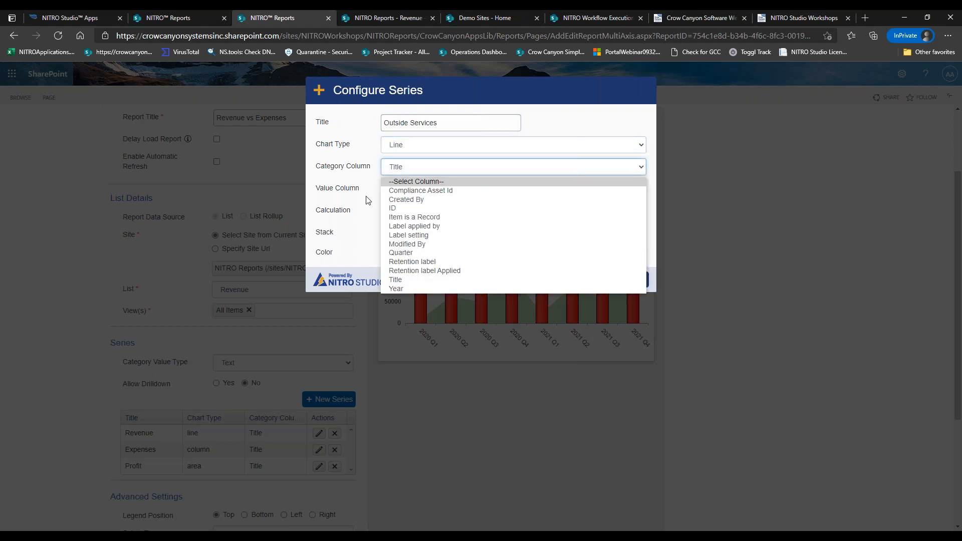
- Plot the sum of the Outside Services column without stacking in a user-defined blue, and confirm the new series
click(394, 193)
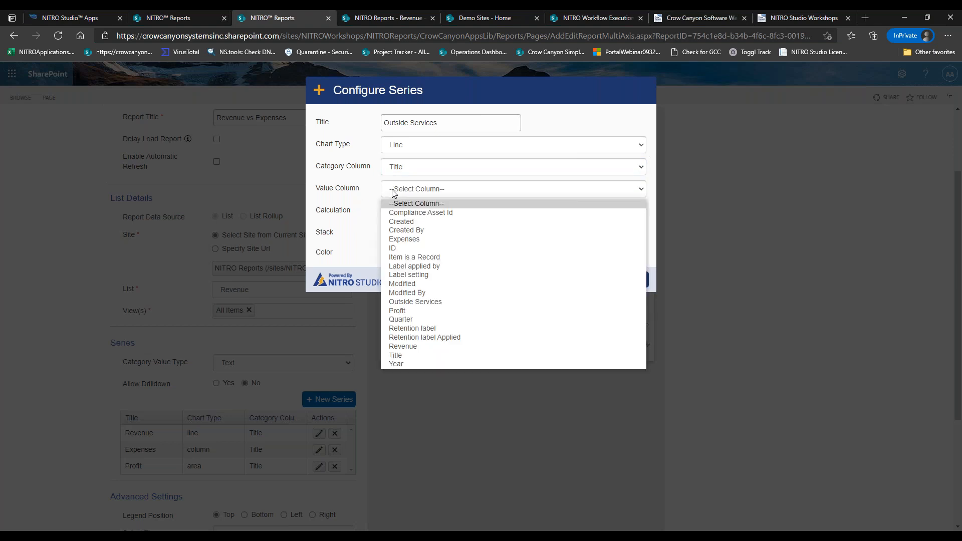
click(418, 302)
click(427, 216)
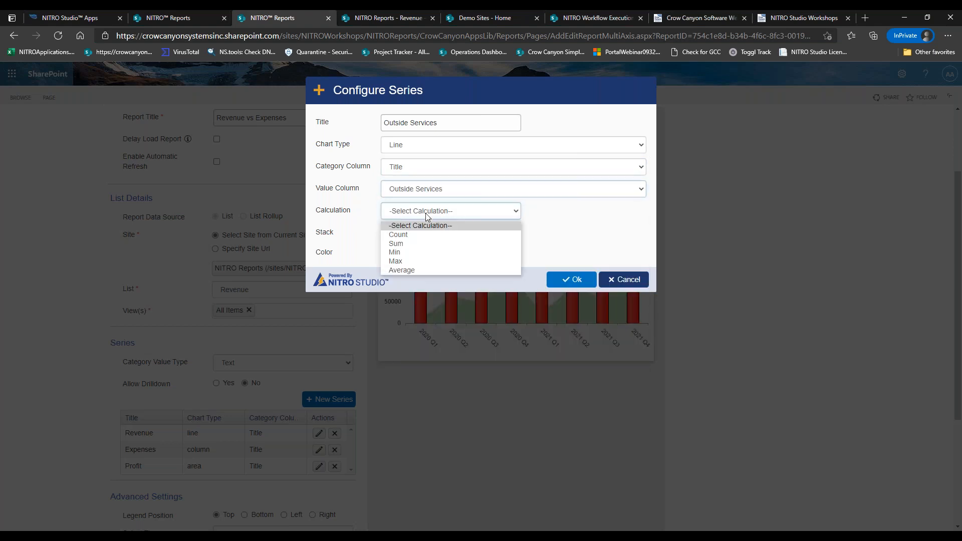
click(410, 244)
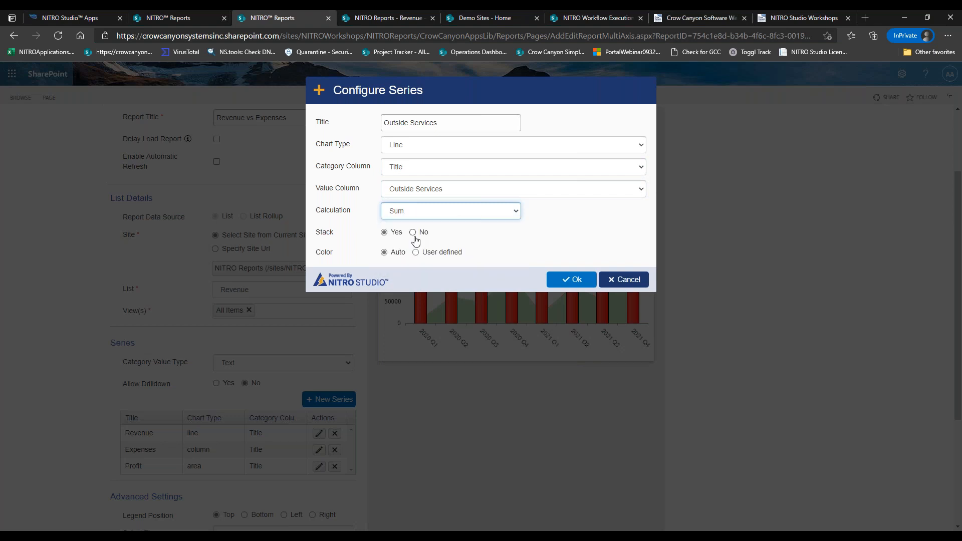
click(416, 252)
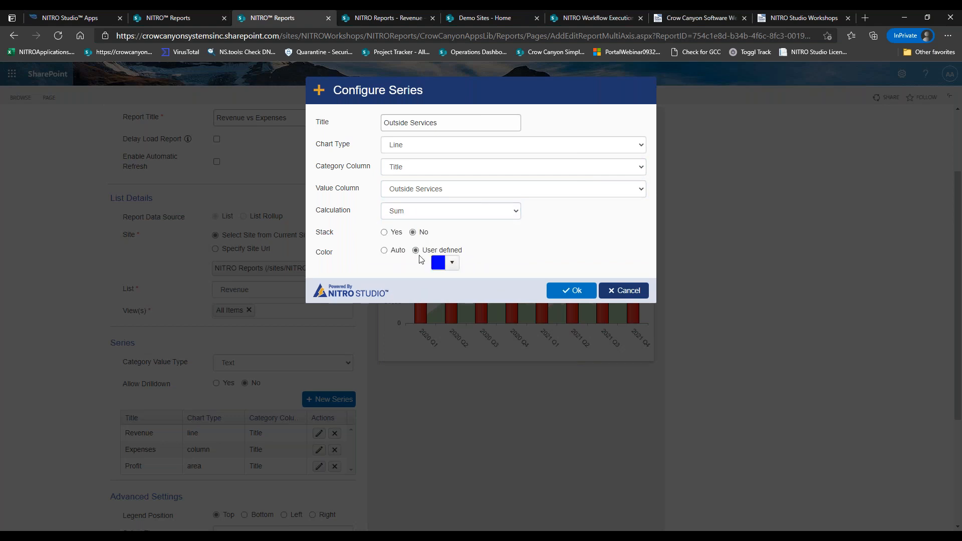
click(555, 291)
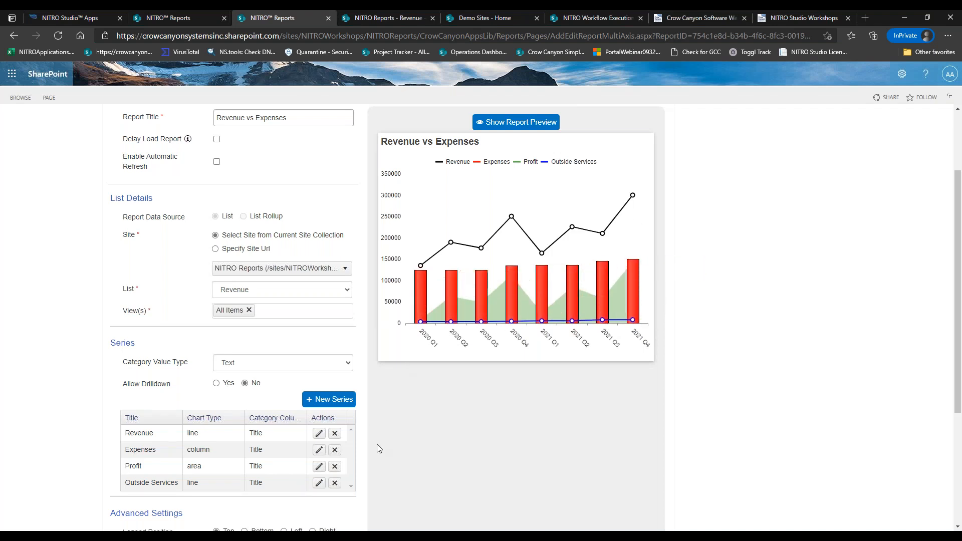
- Change the Profit series' chart type to Line
drag(957, 249, 956, 267)
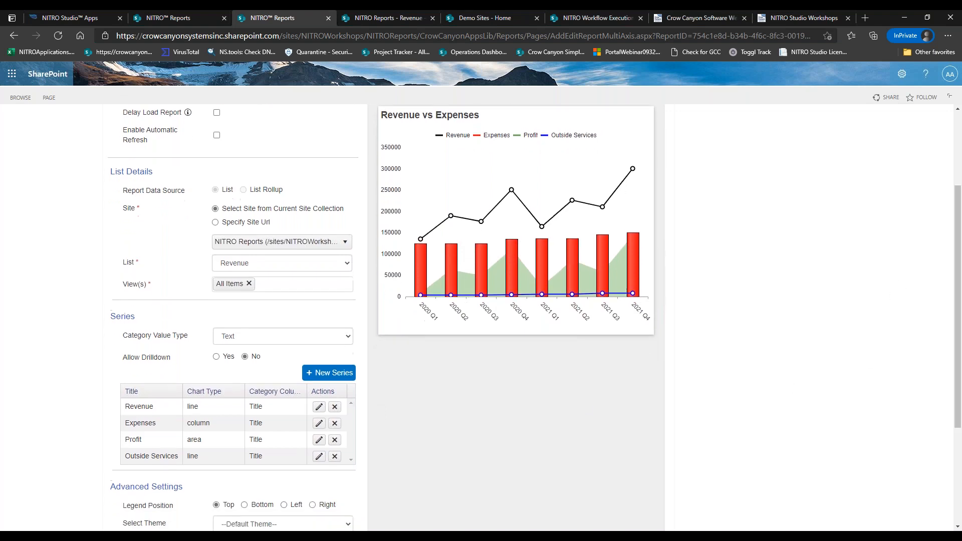
click(318, 439)
click(421, 145)
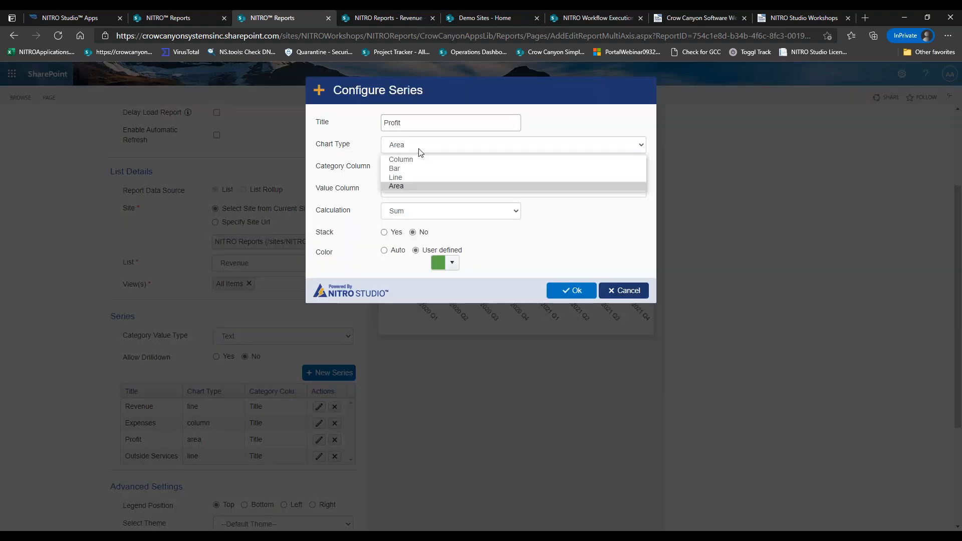
click(413, 177)
- Set the Profit series' user-defined colour to bright orange, confirm the series and refresh the report preview
click(451, 265)
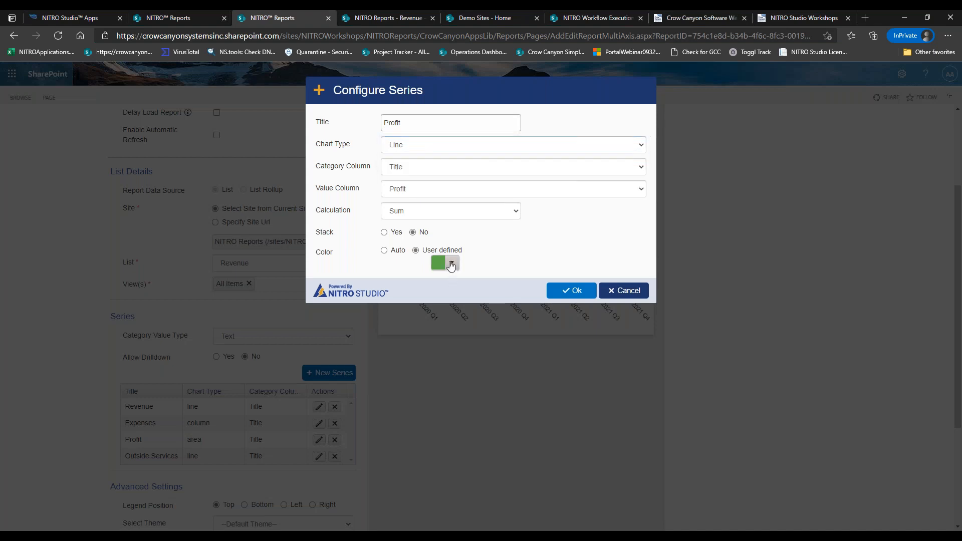
click(448, 387)
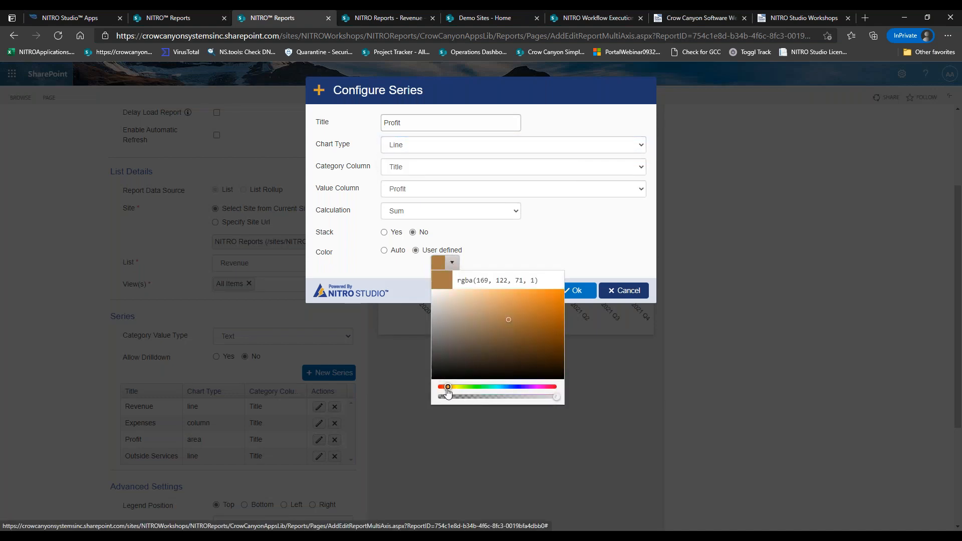
drag(447, 390, 443, 389)
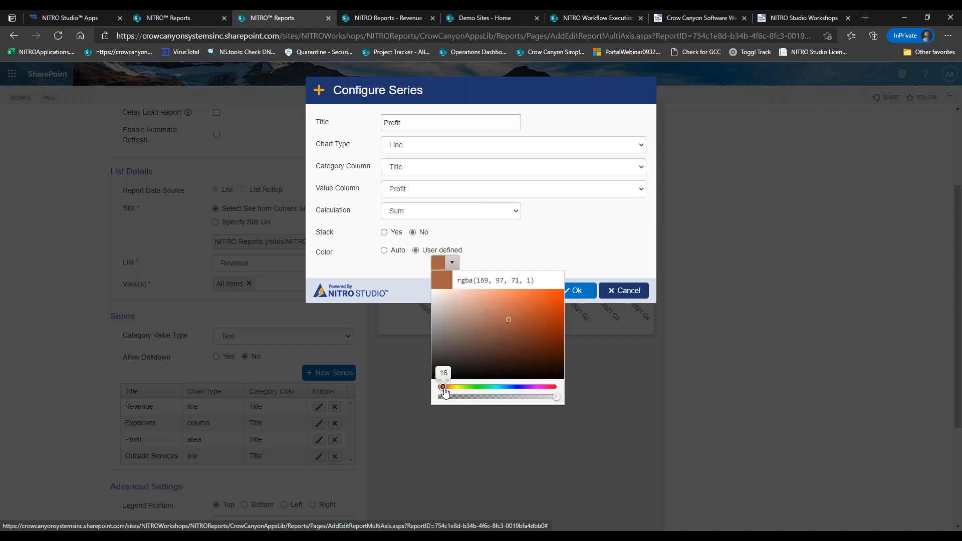
click(537, 290)
click(567, 234)
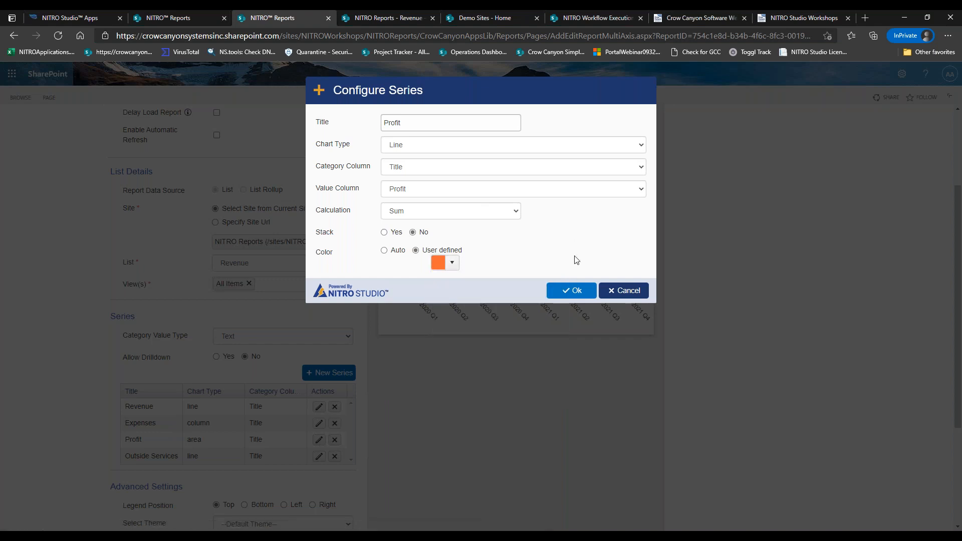
click(567, 293)
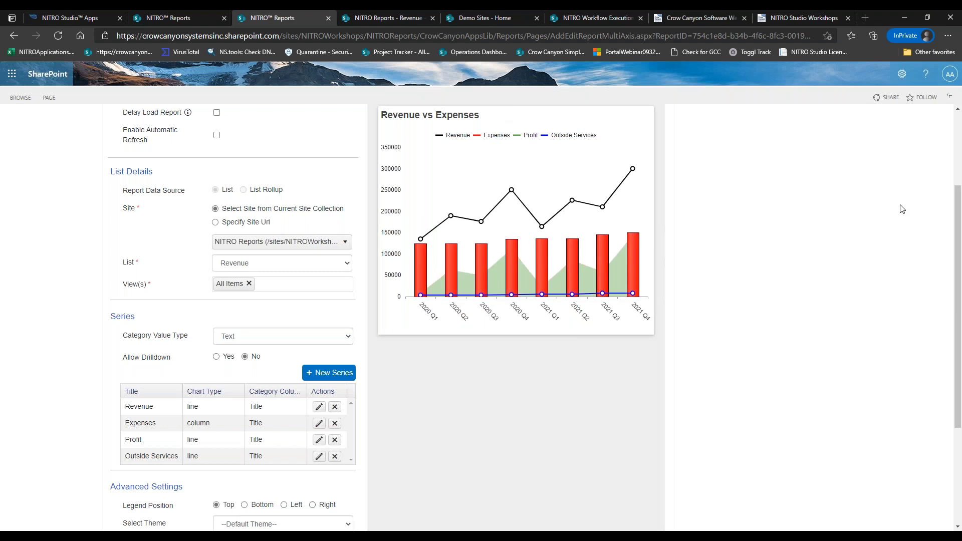
scroll(942, 195, up, 1)
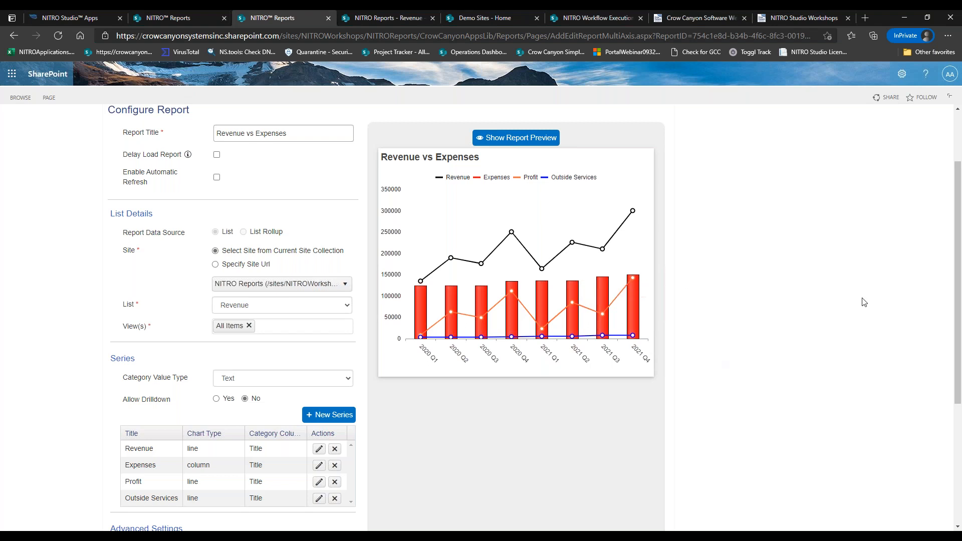
- Inspect the Revenue and Expenses data points in the previewed Revenue vs Expenses chart
scroll(958, 225, down, 1)
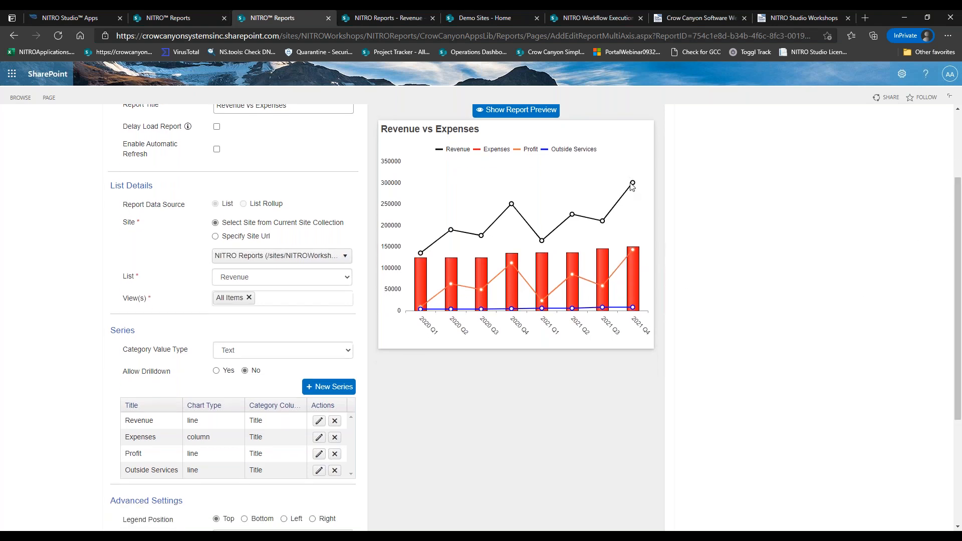
mouse_move(635, 244)
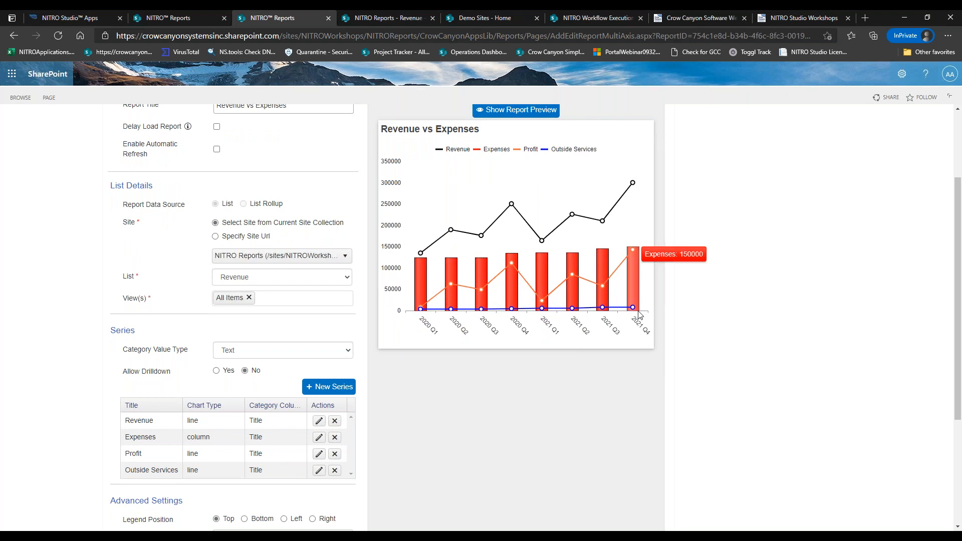
mouse_move(483, 250)
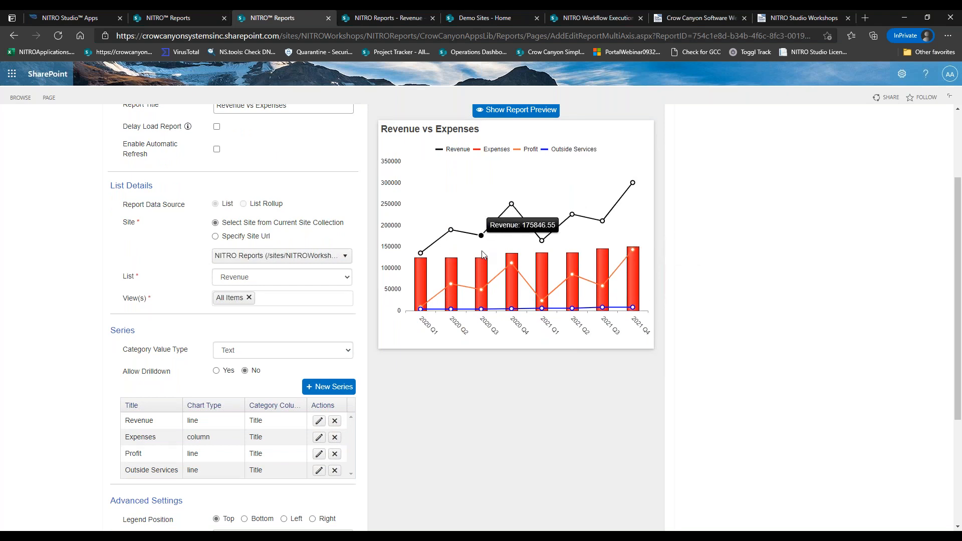
mouse_move(424, 259)
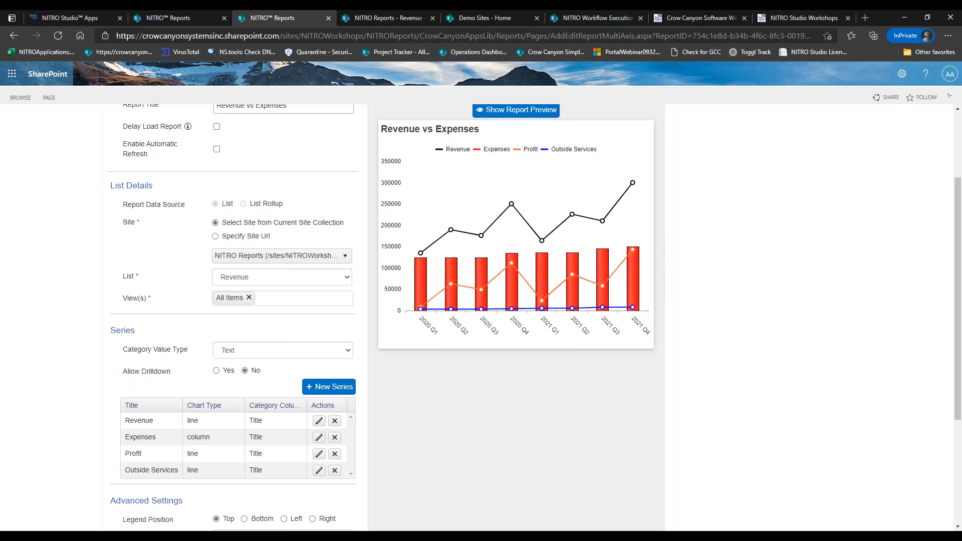
- Review the options available for the series' category value type
scroll(498, 310, down, 1)
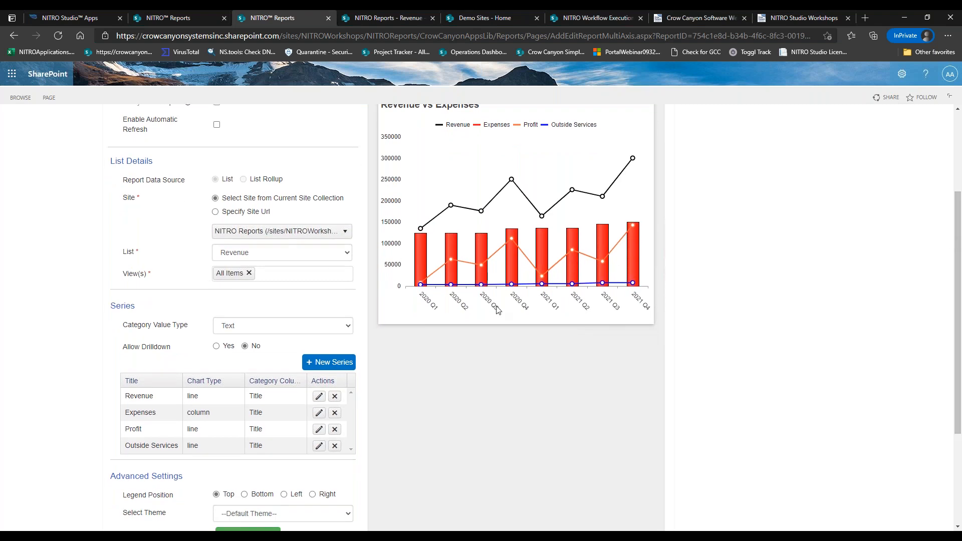
click(332, 326)
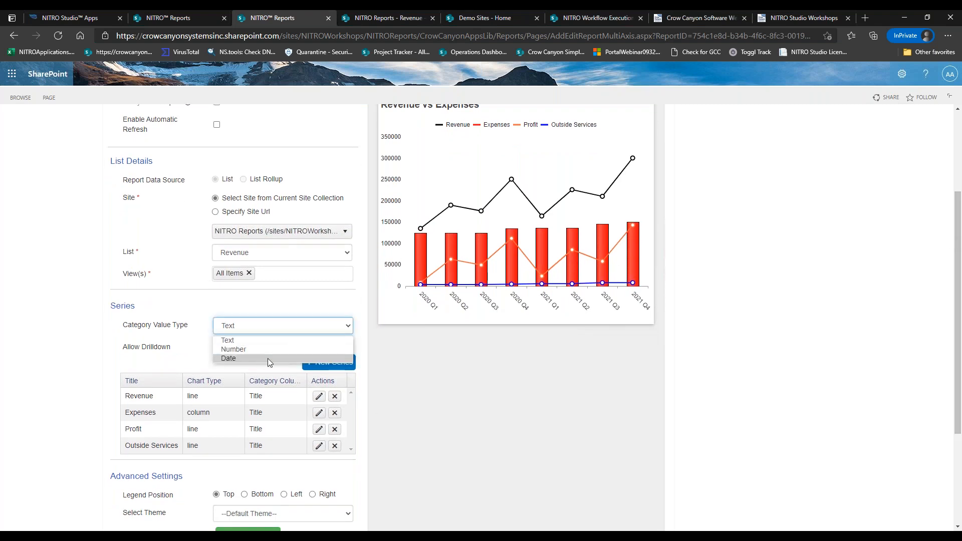
click(422, 294)
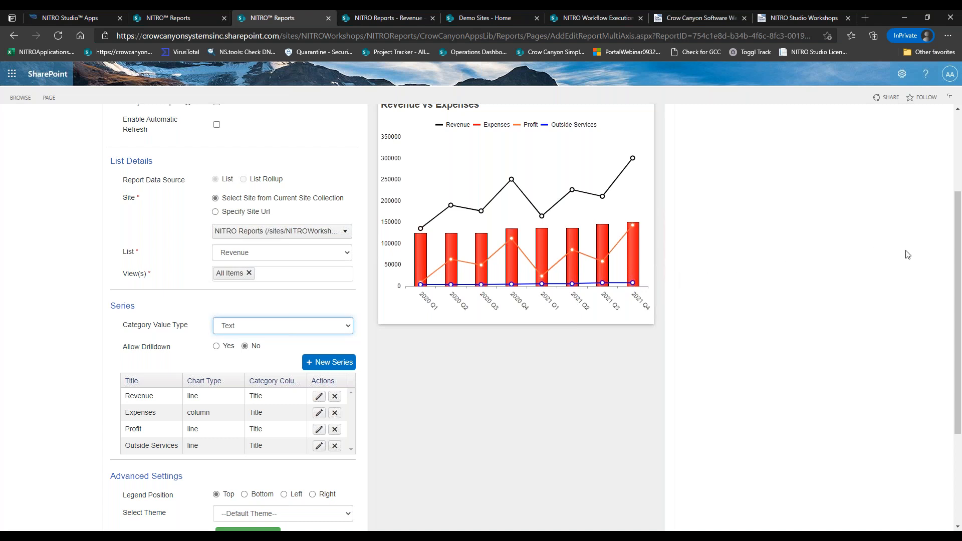
drag(957, 222, 952, 197)
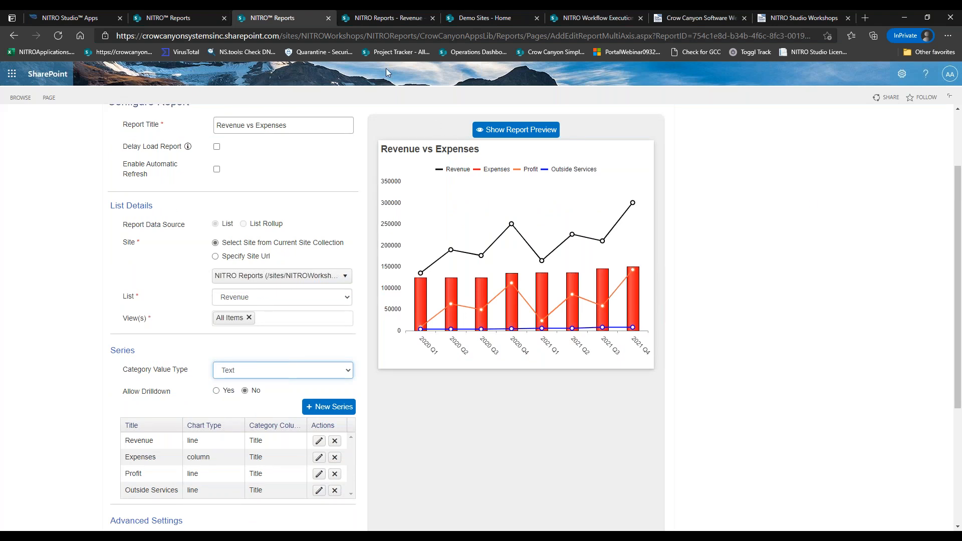
- Examine the source Revenue list, return to the report configuration and check which list views can be selected
click(418, 19)
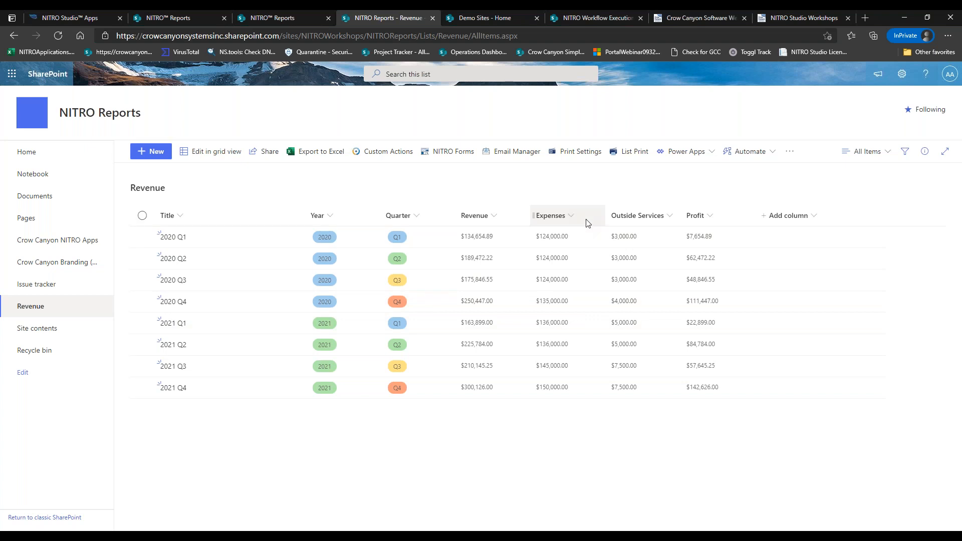
click(305, 18)
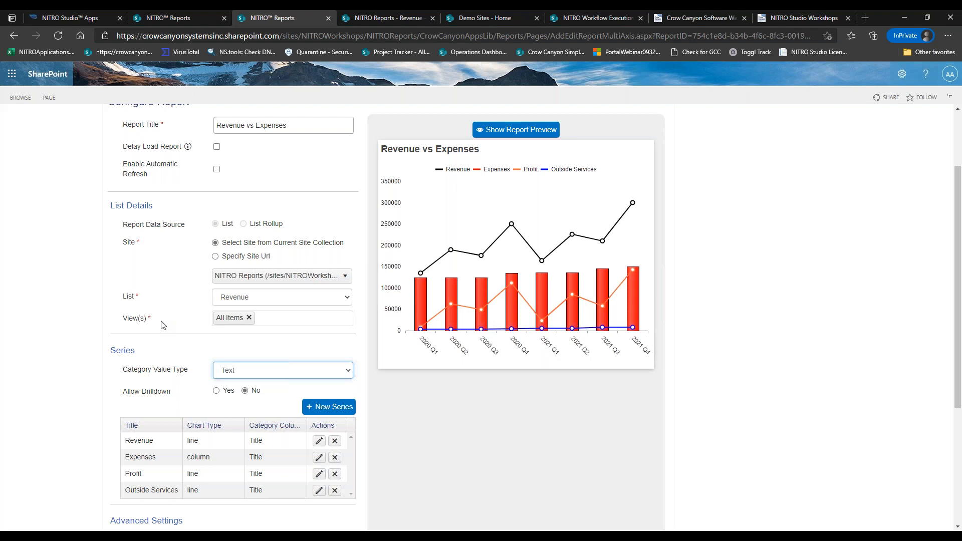
click(270, 319)
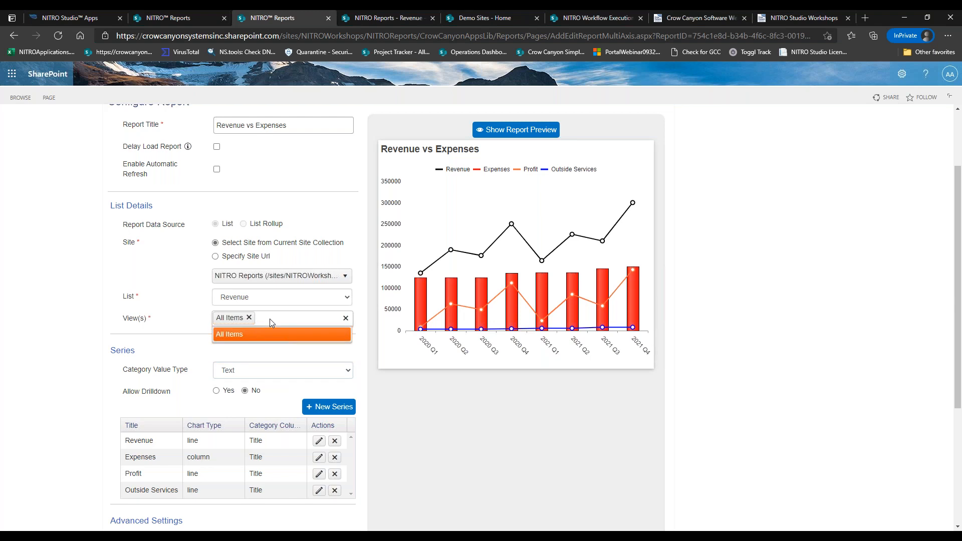
click(198, 321)
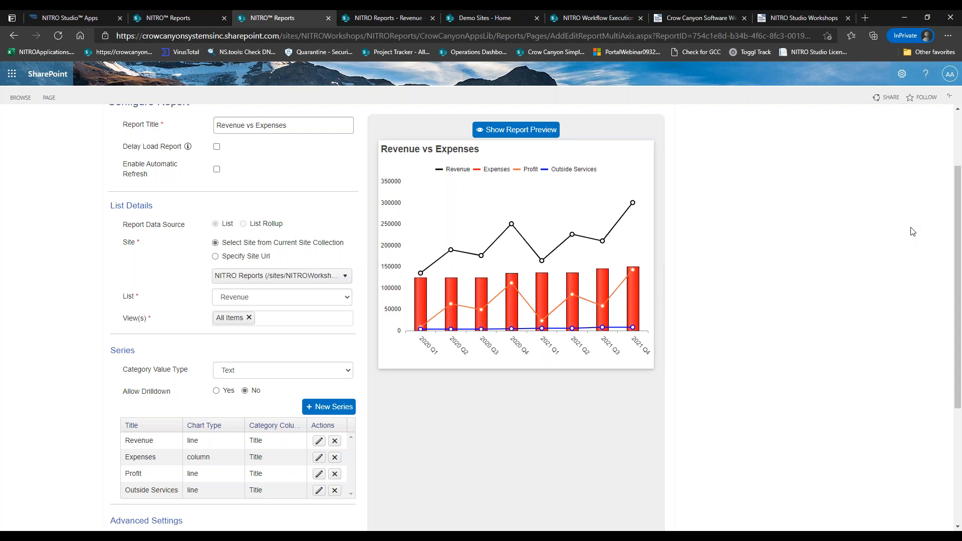
- Save the Revenue vs Expenses report
drag(953, 218, 942, 368)
click(576, 470)
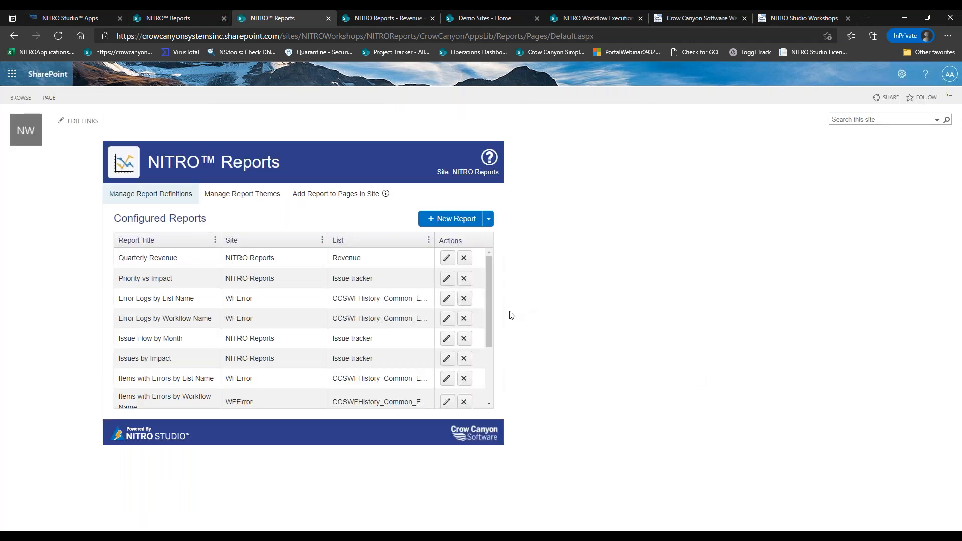
- Open the Issues by Impact report for editing and show its preview
scroll(487, 309, down, 2)
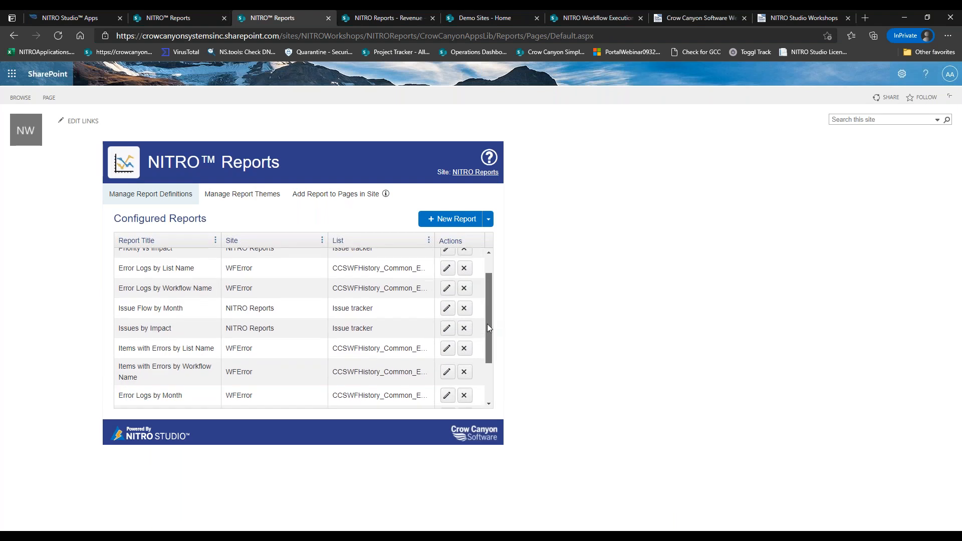
click(445, 310)
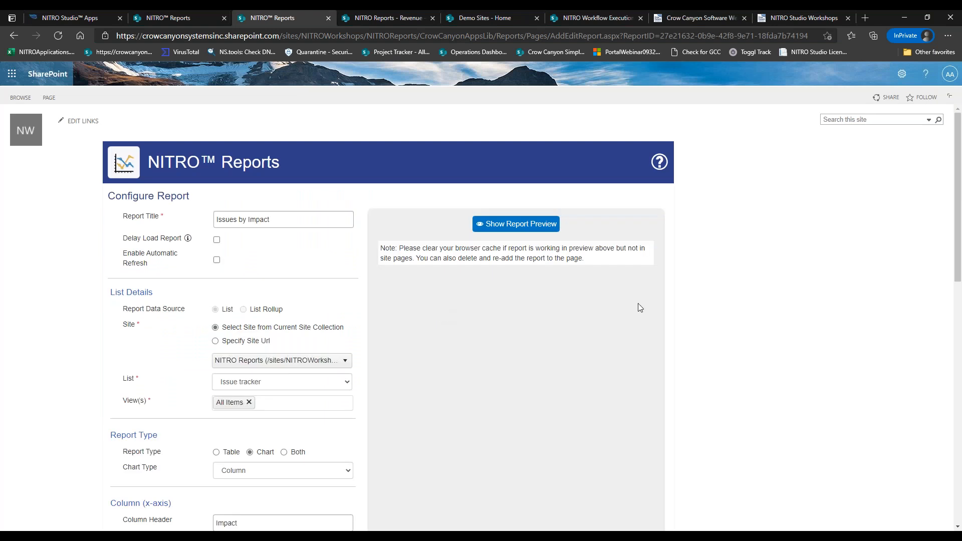
drag(957, 173, 957, 253)
scroll(947, 238, up, 5)
click(538, 206)
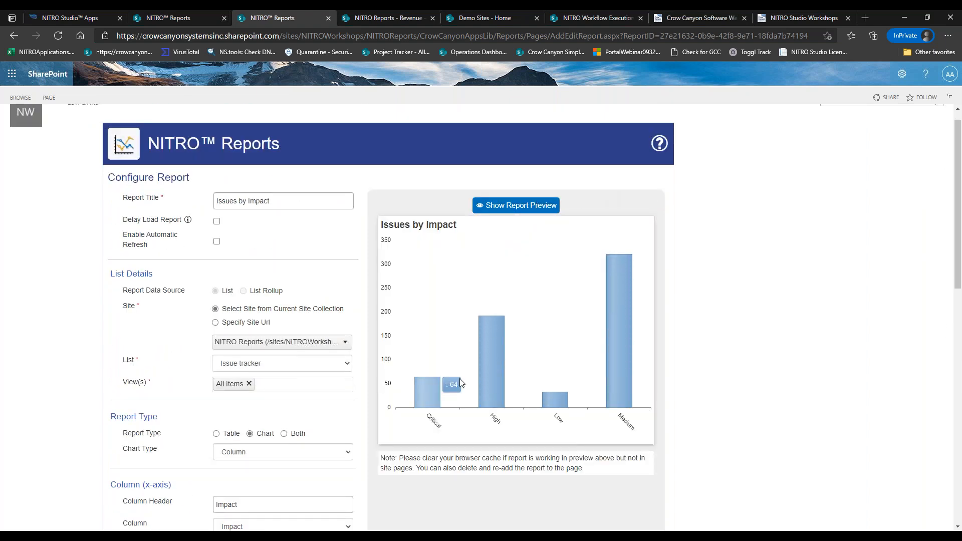
- Review the Issues by Impact chart, its cell value configuration and the advanced settings
drag(956, 176, 957, 206)
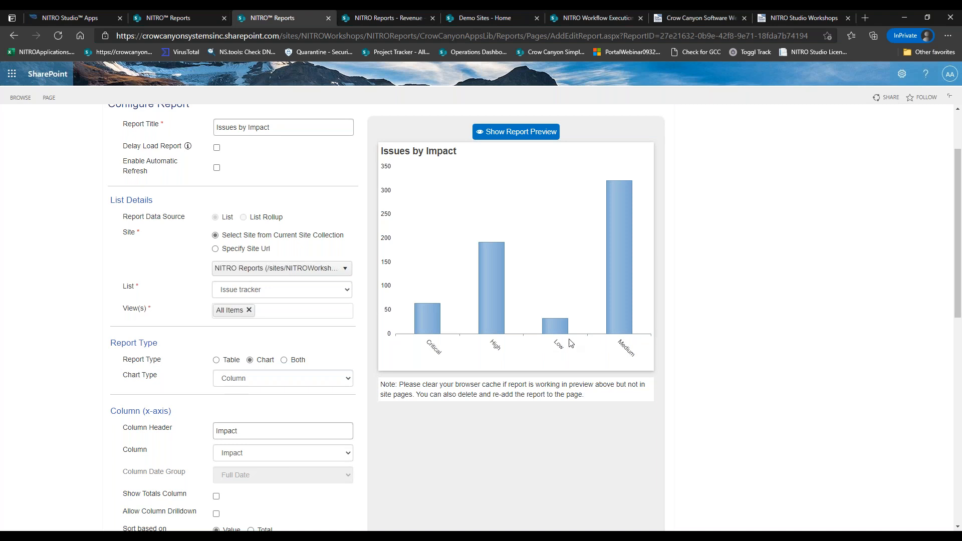
mouse_move(619, 280)
drag(958, 219, 956, 390)
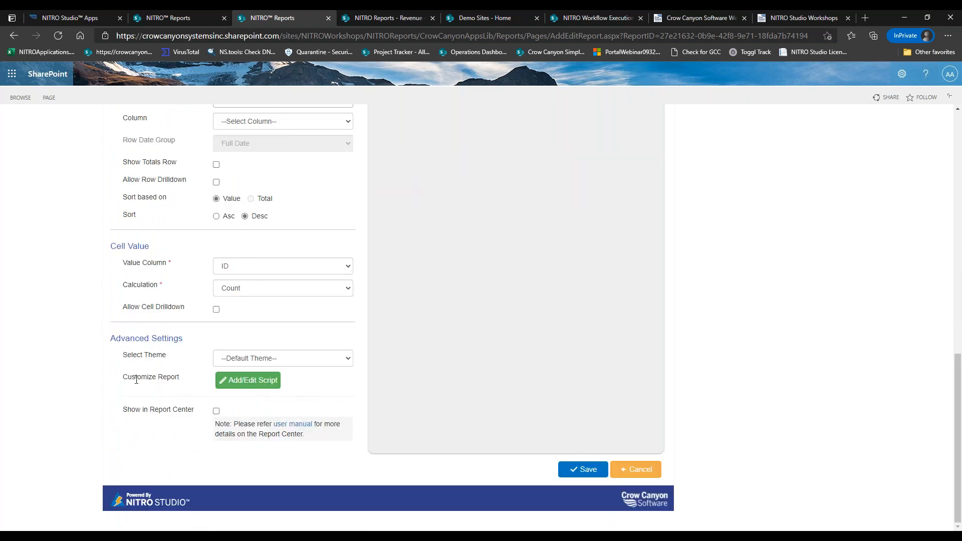
- Open the custom JavaScript editor of the Issues by Impact report
drag(128, 377, 188, 376)
click(174, 379)
drag(123, 379, 186, 378)
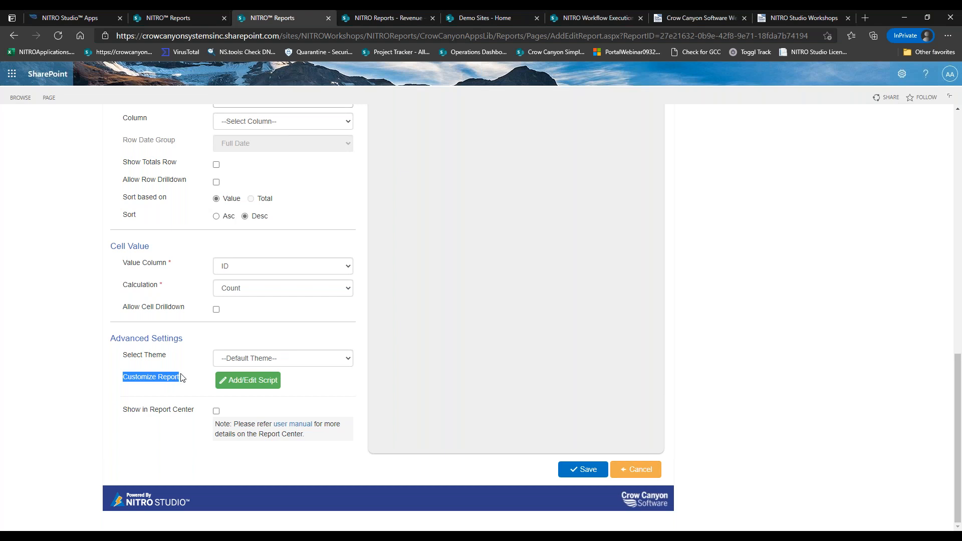
click(258, 382)
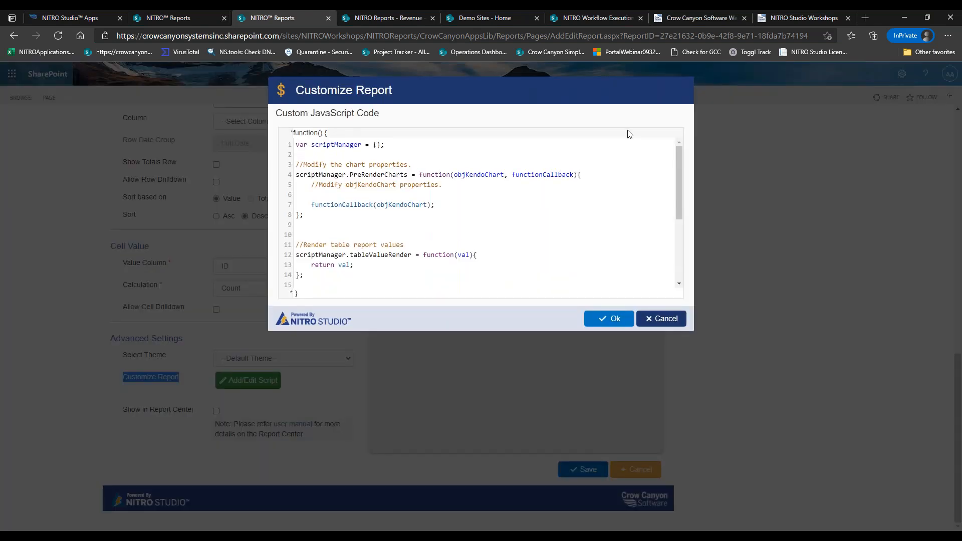
mouse_move(678, 164)
mouse_down()
mouse_move(682, 223)
mouse_move(677, 154)
mouse_up()
- Paste the sorting code with maxcount = 10 and a compare function into PreRenderCharts, above the functionCallback call
click(360, 195)
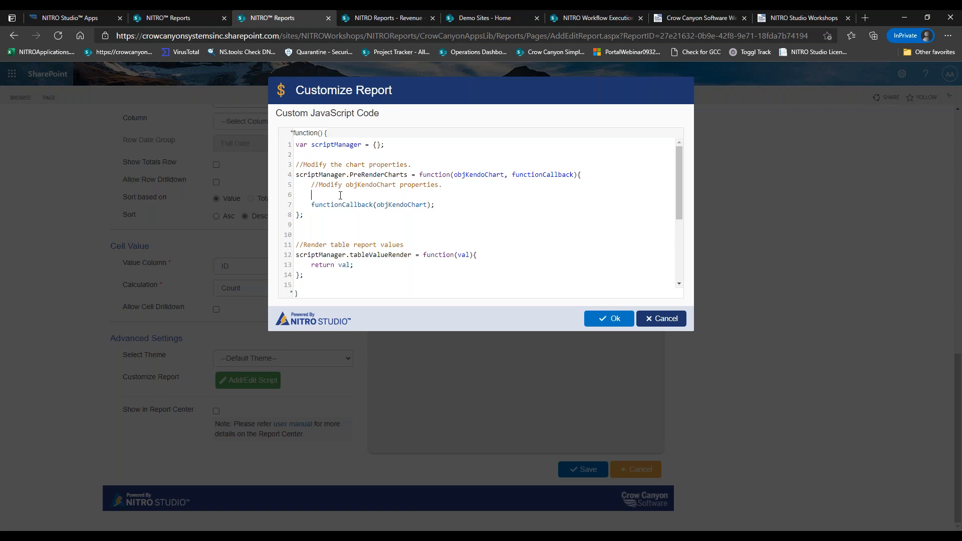
drag(297, 175, 424, 174)
click(365, 195)
drag(316, 203, 389, 206)
click(341, 194)
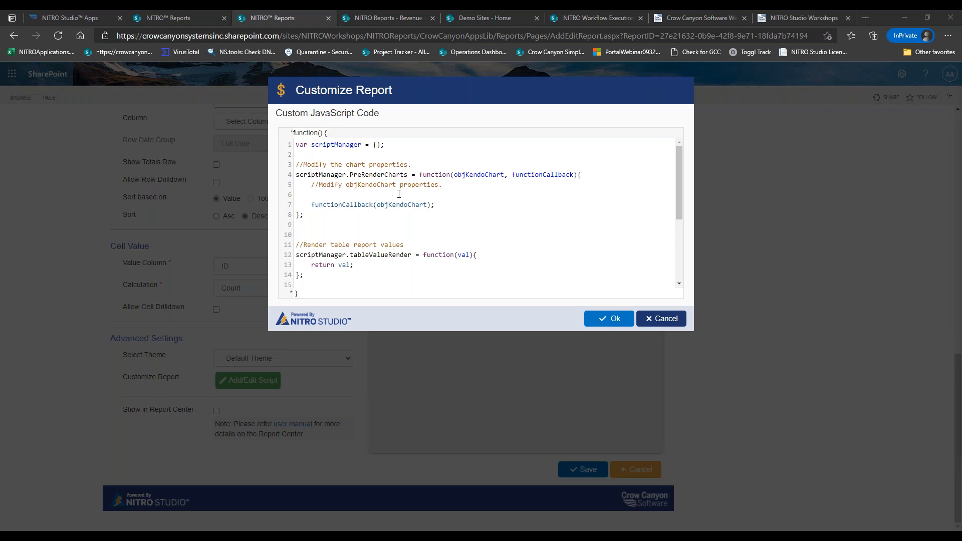
key(ctrl+v)
drag(677, 213, 674, 165)
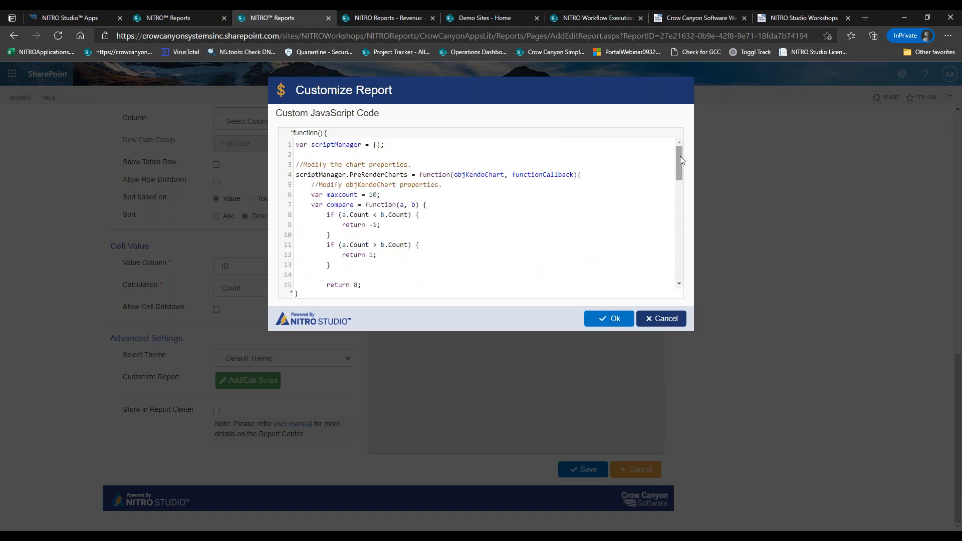
- Review the pasted script, including the compare function, the arrChatMetaData array and its sort call
drag(680, 156, 681, 163)
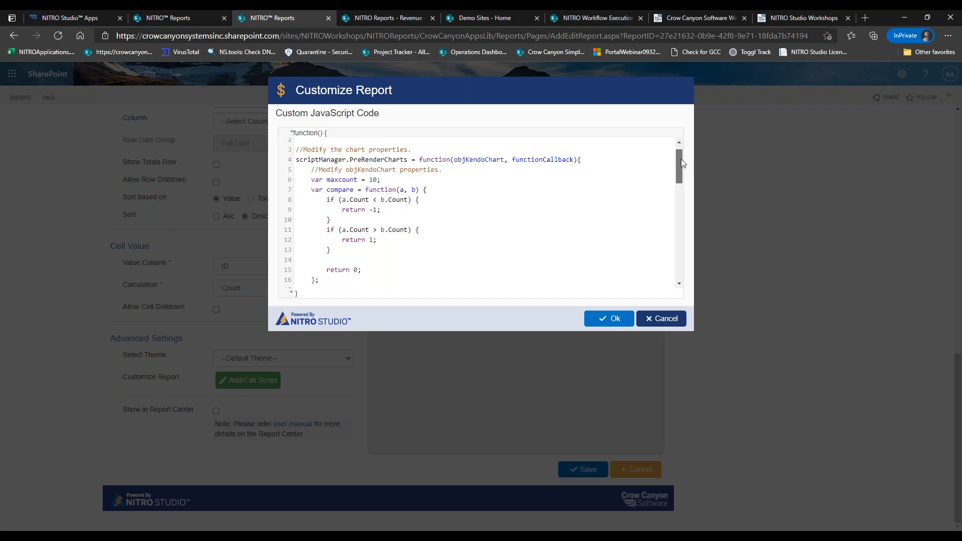
mouse_move(681, 163)
mouse_down()
mouse_move(688, 212)
mouse_move(689, 159)
mouse_move(681, 179)
mouse_up()
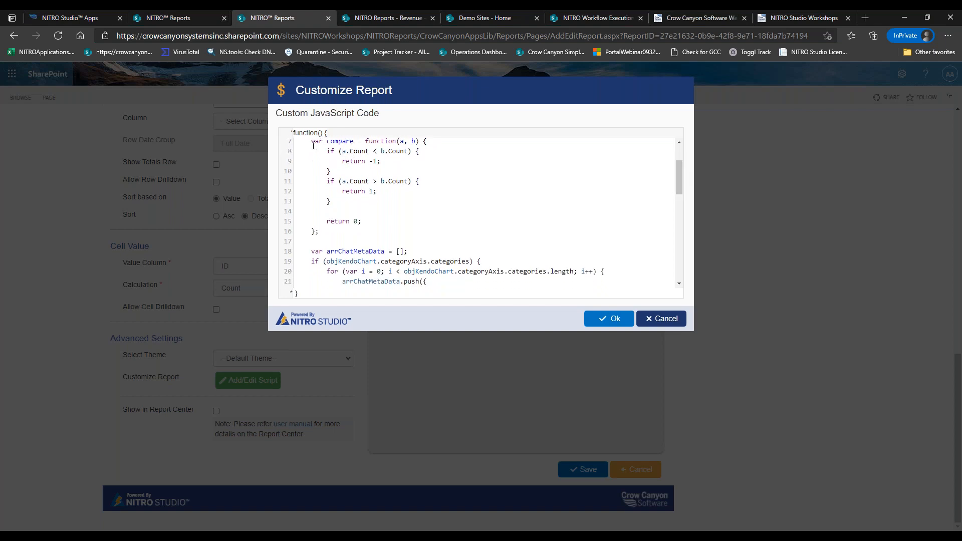
drag(309, 132, 424, 233)
drag(678, 174, 678, 210)
drag(444, 207, 311, 207)
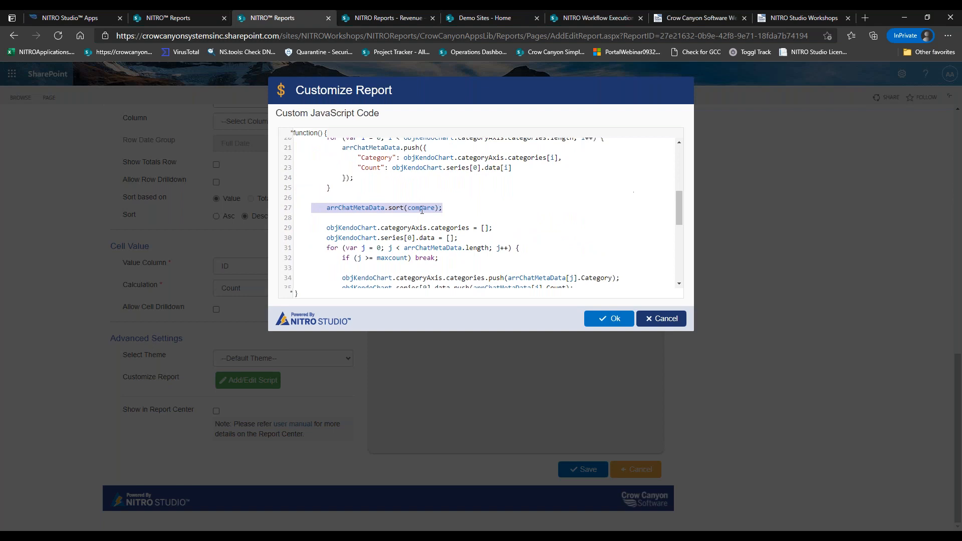
mouse_move(675, 203)
mouse_down()
mouse_move(670, 174)
mouse_move(679, 208)
mouse_up()
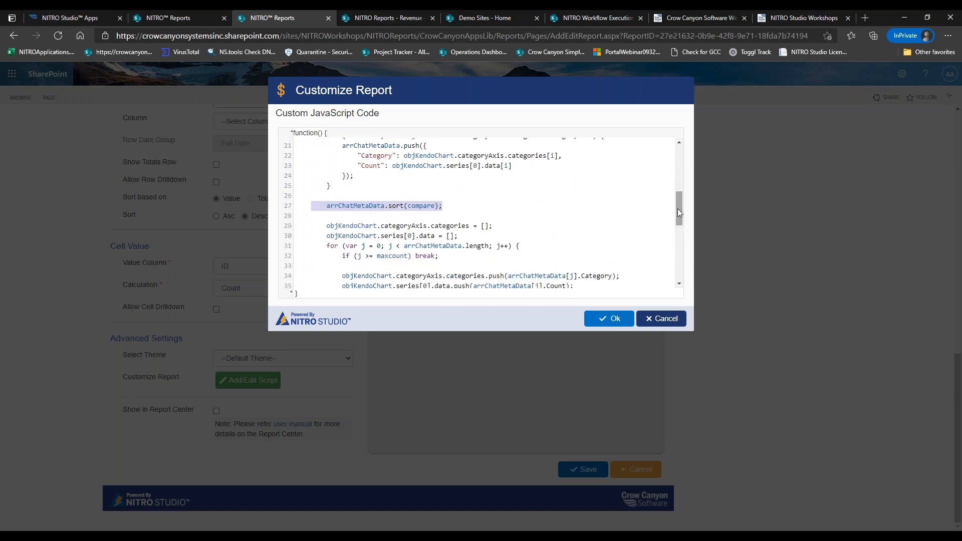
drag(677, 212, 679, 180)
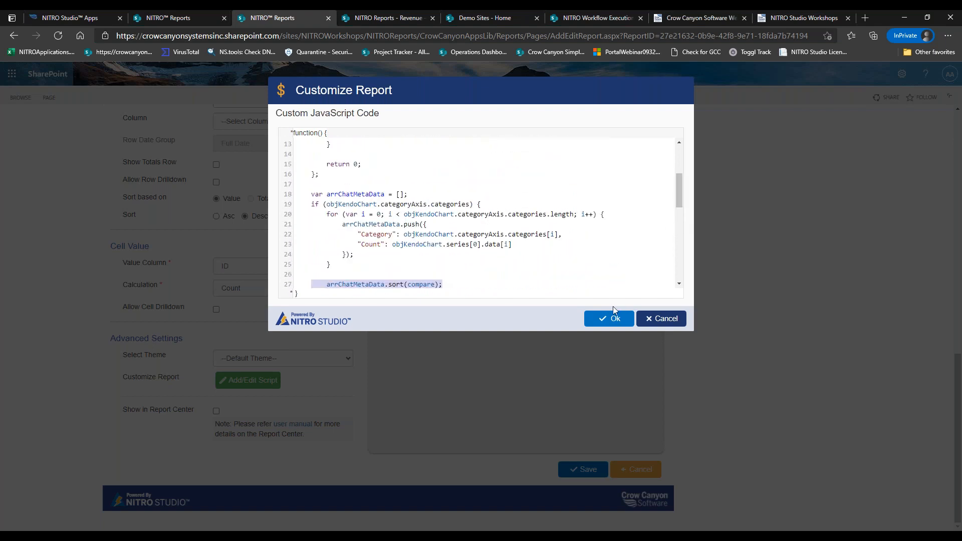
- Accept the custom script, refresh the Issues by Impact preview and check the order of the bars
click(613, 320)
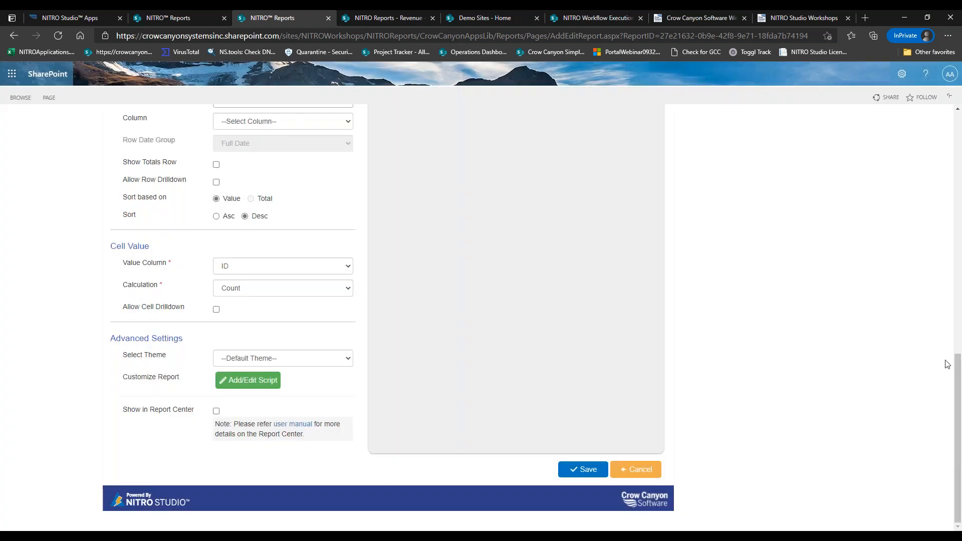
scroll(953, 296, up, 2)
scroll(950, 261, up, 6)
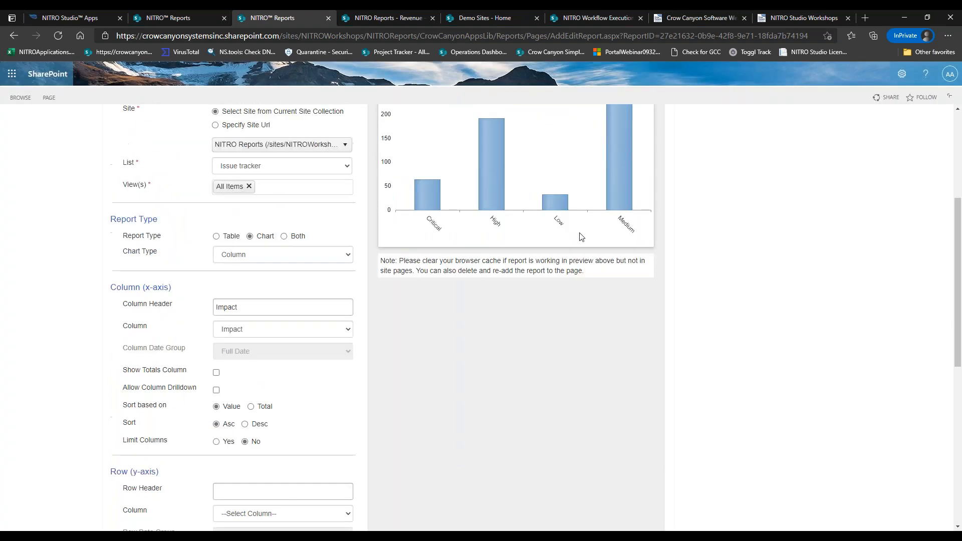
scroll(952, 200, up, 3)
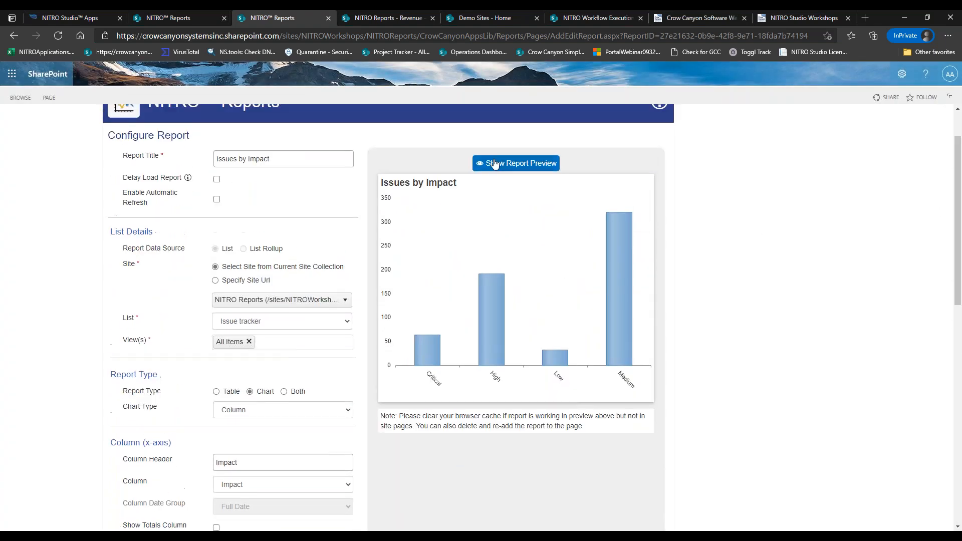
click(494, 163)
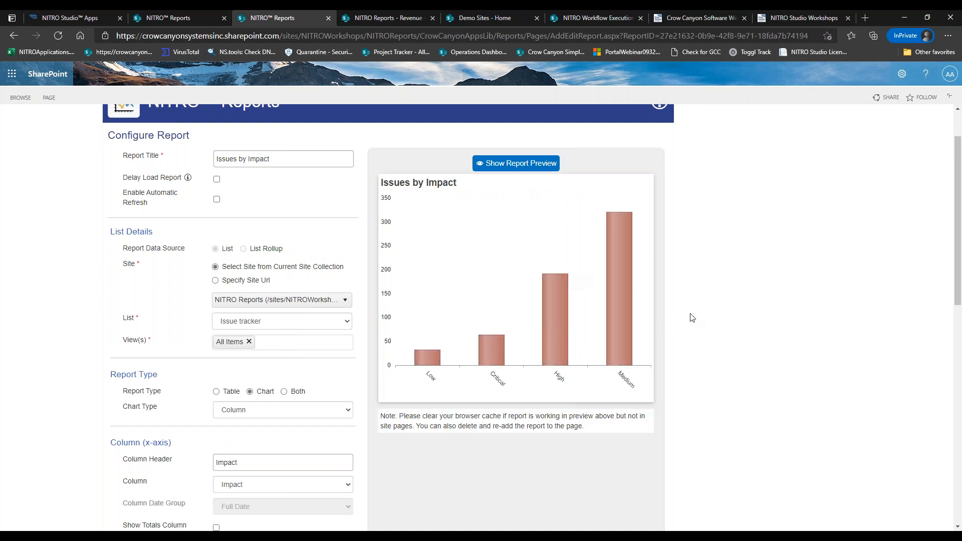
mouse_move(425, 358)
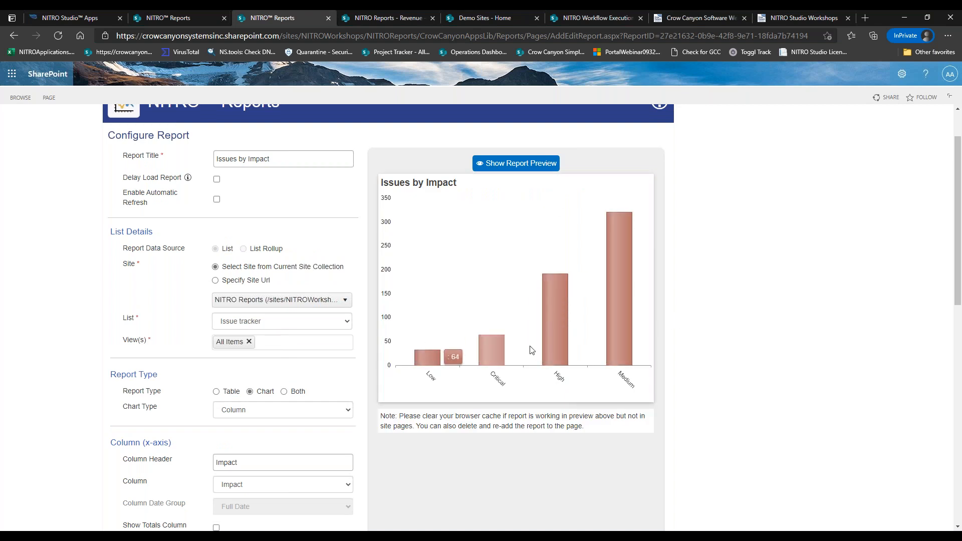
mouse_move(491, 350)
mouse_move(628, 298)
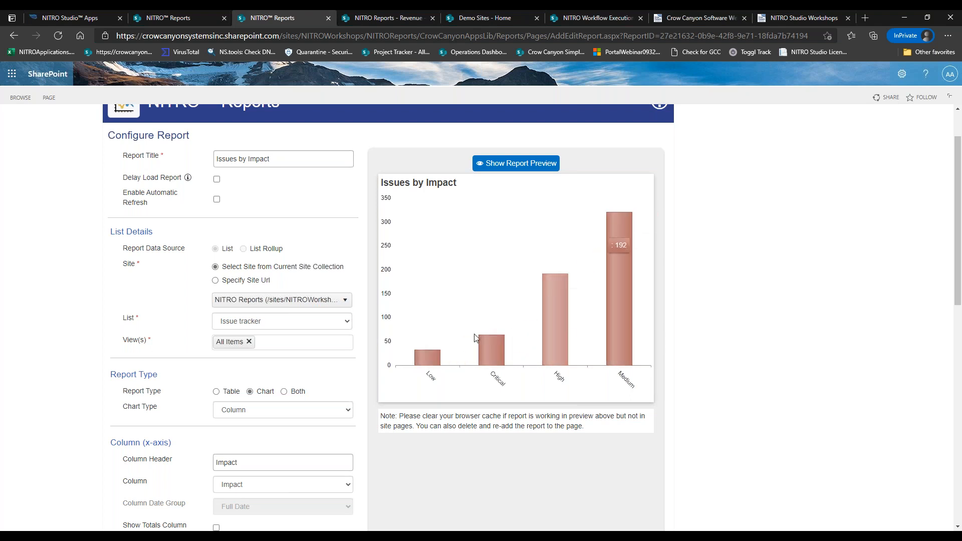
- Look over the chart configuration, consult the Revenue list and return to the Issues by Impact report
drag(955, 160, 952, 189)
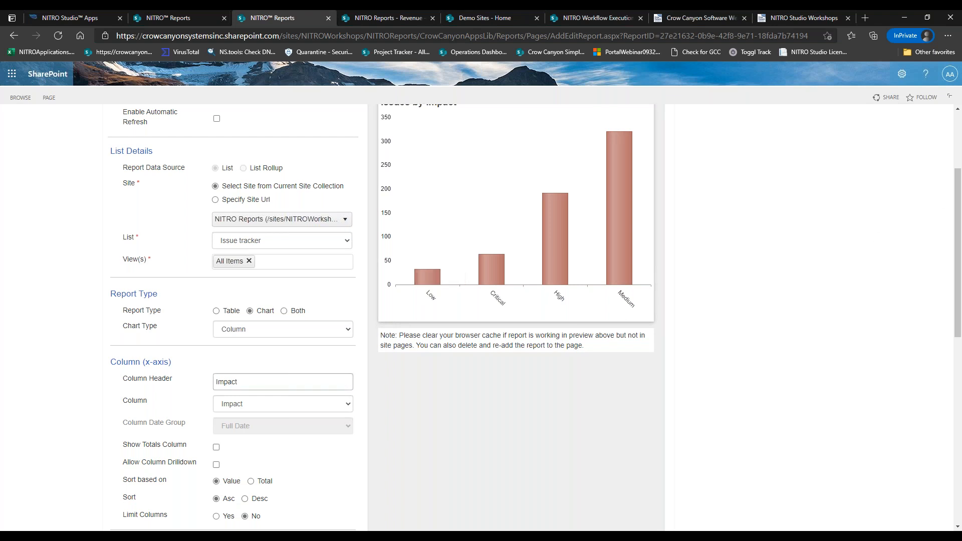
drag(956, 208, 956, 234)
scroll(608, 266, up, 1)
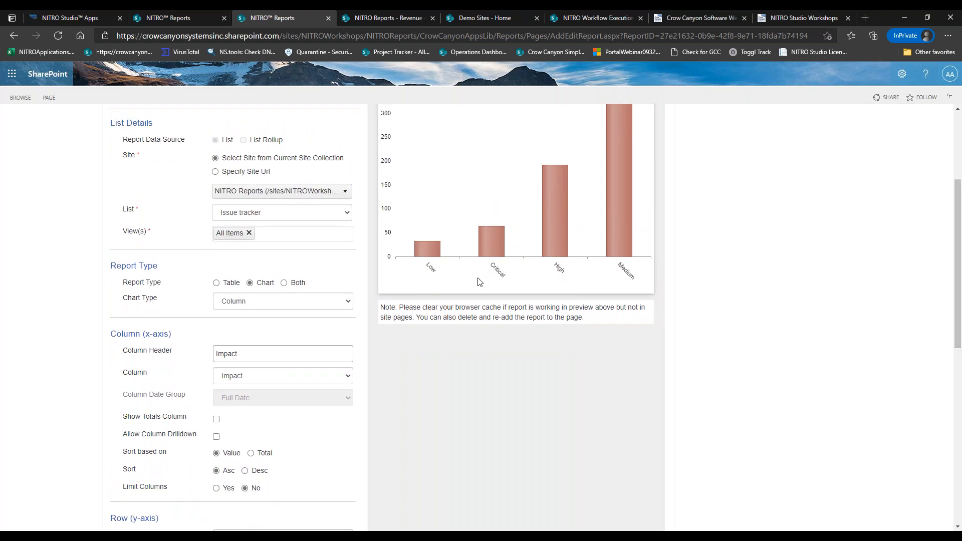
click(357, 14)
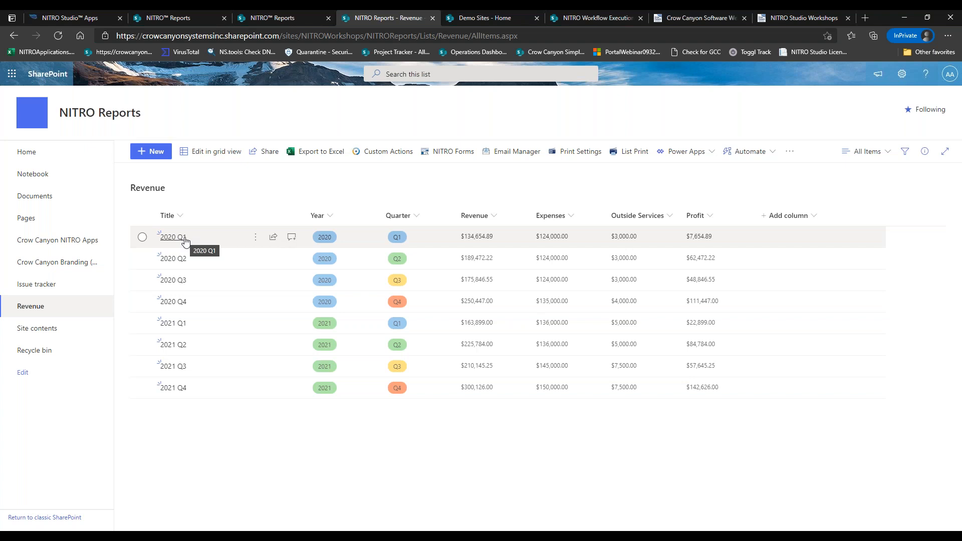
click(271, 20)
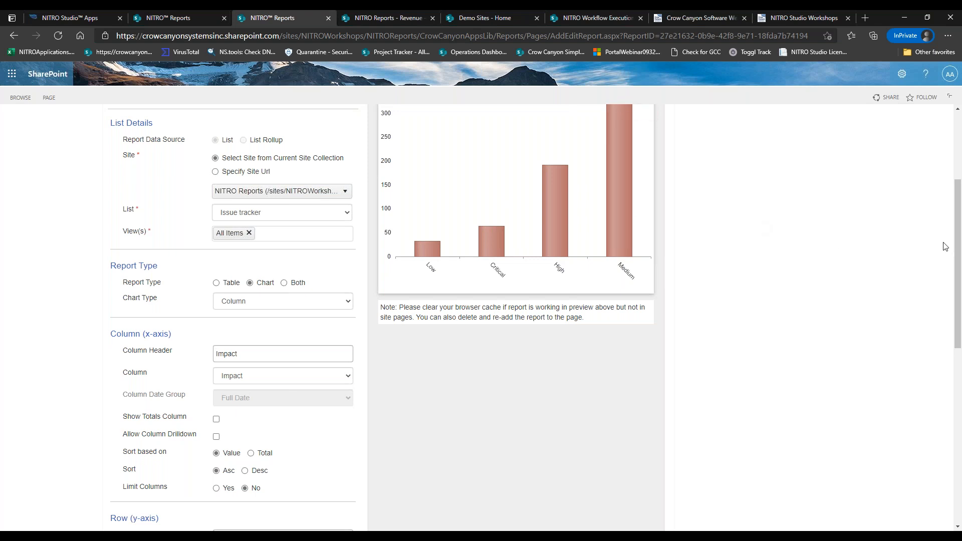
scroll(955, 237, up, 1)
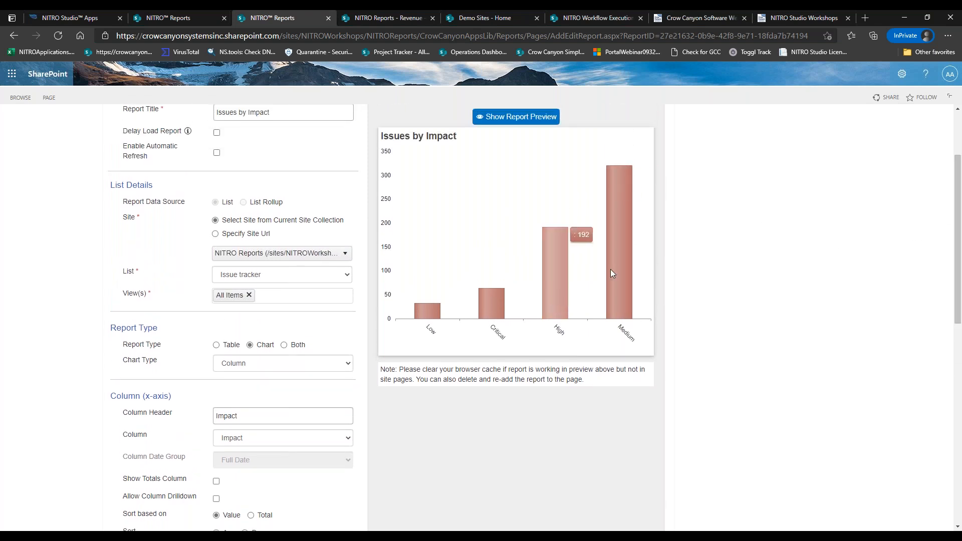
- Reverse the script's compare conditions to a.Count > b.Count and a.Count < b.Count, accept it and refresh the preview
drag(957, 234, 958, 424)
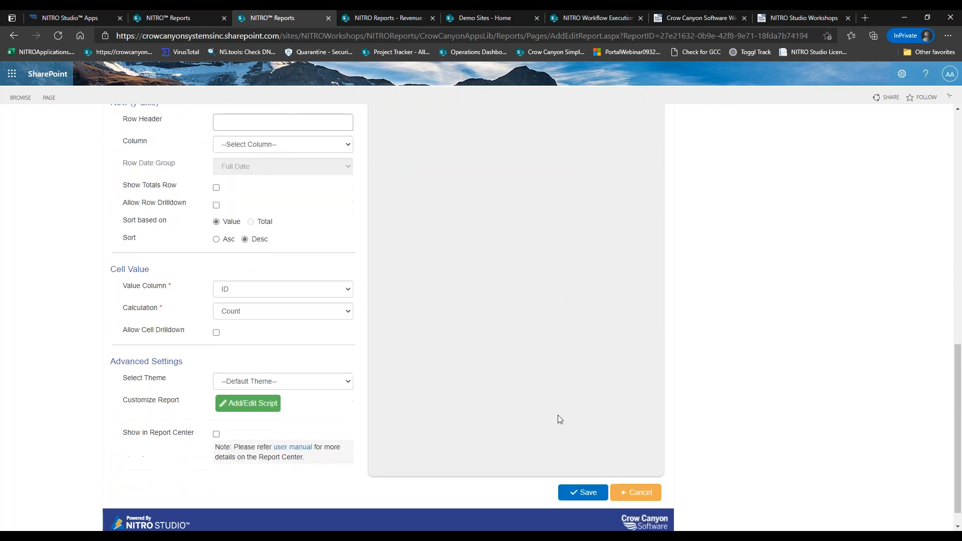
click(248, 403)
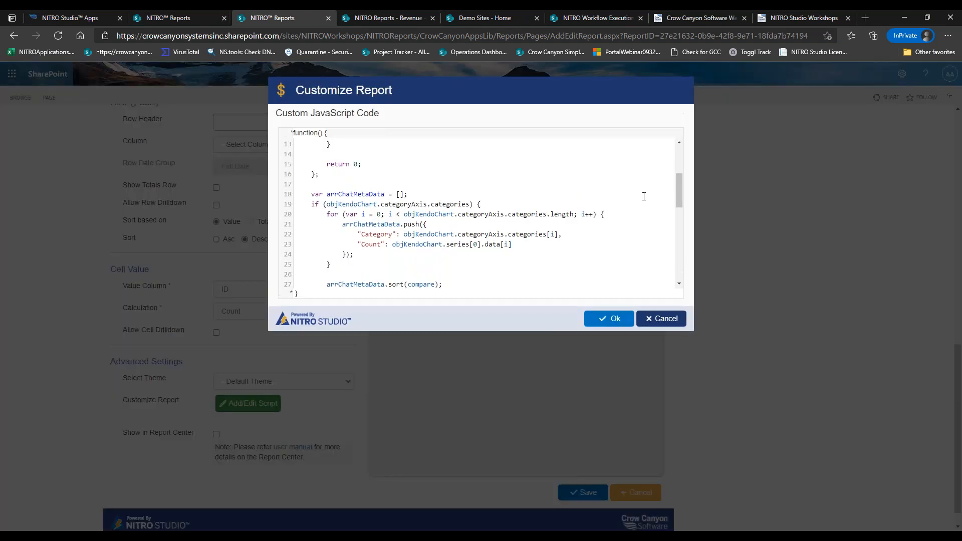
drag(680, 191, 681, 168)
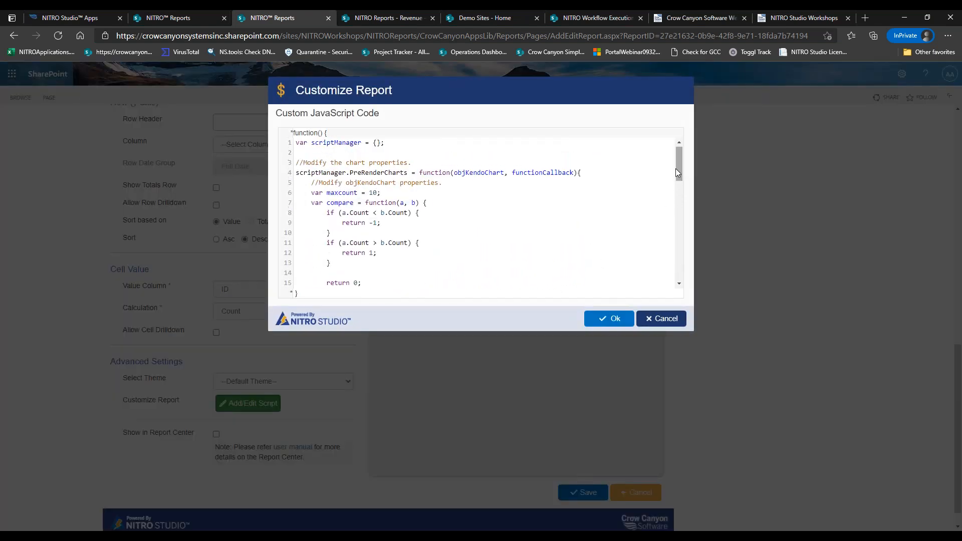
double_click(376, 213)
text(>)
double_click(375, 242)
text(<)
click(597, 319)
drag(956, 344, 957, 145)
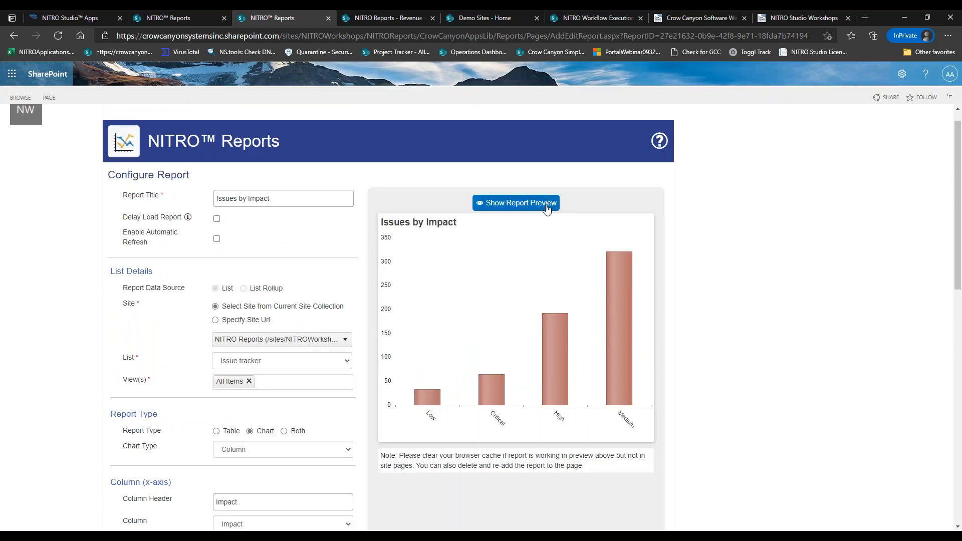
click(551, 204)
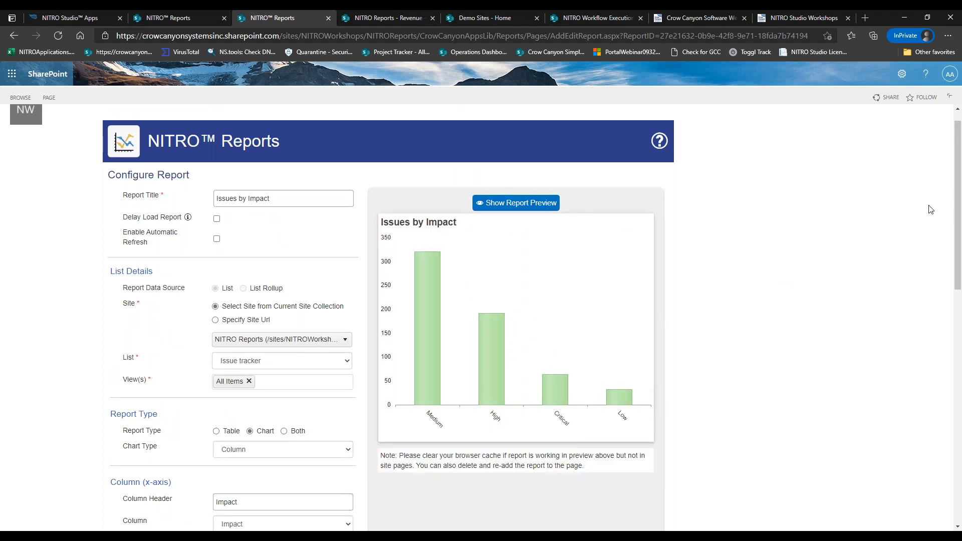
- Reopen the custom script and examine the code that rebuilds the chart categories and series up to maxcount
drag(957, 168, 949, 199)
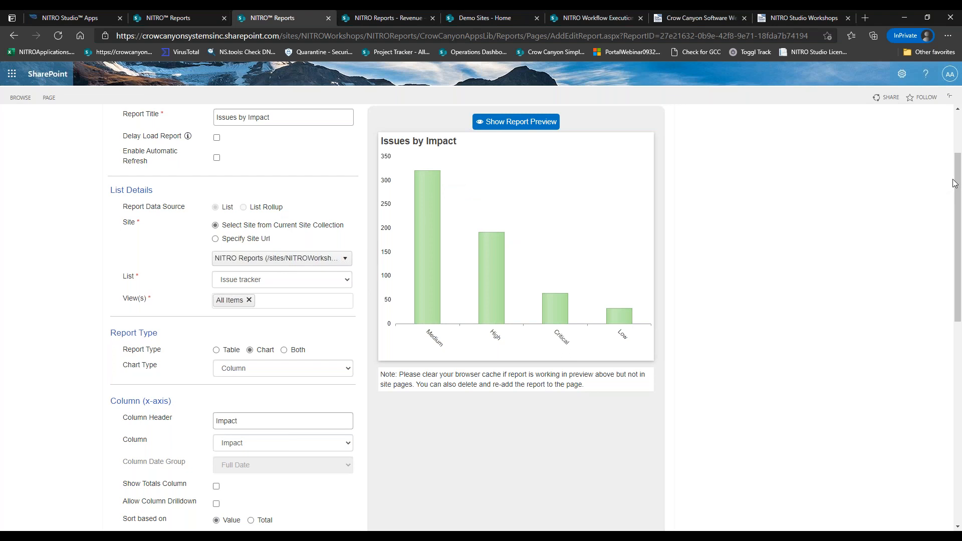
drag(955, 183, 954, 211)
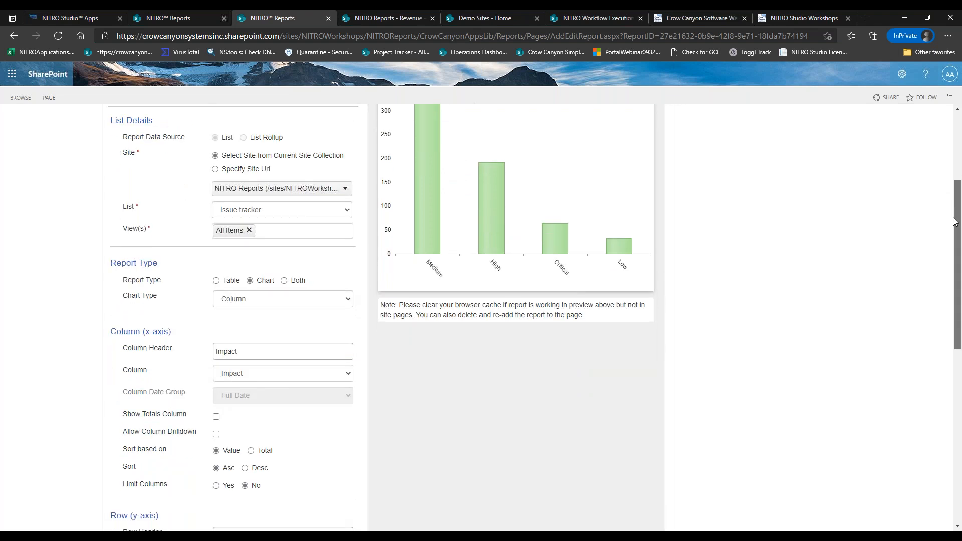
scroll(955, 211, down, 9)
click(248, 380)
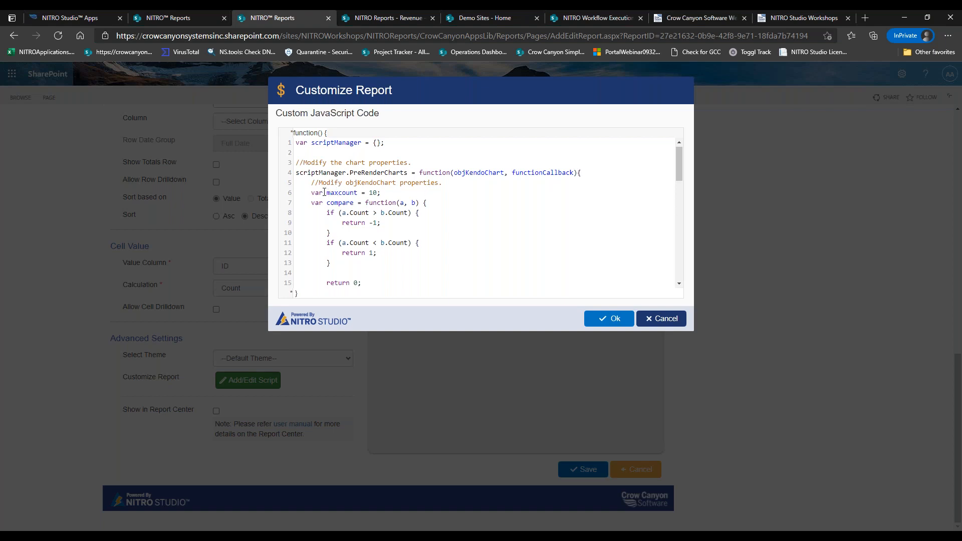
drag(681, 158, 681, 208)
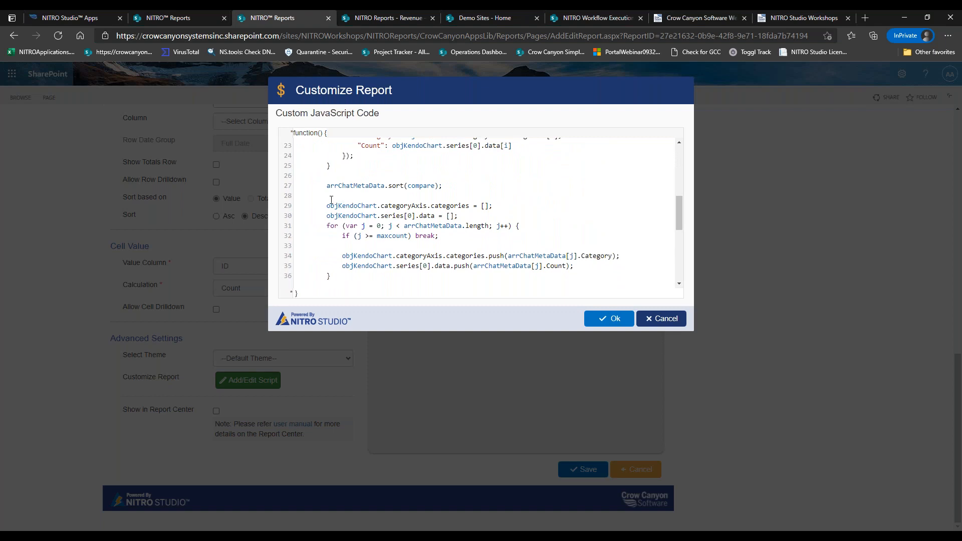
drag(327, 203, 562, 265)
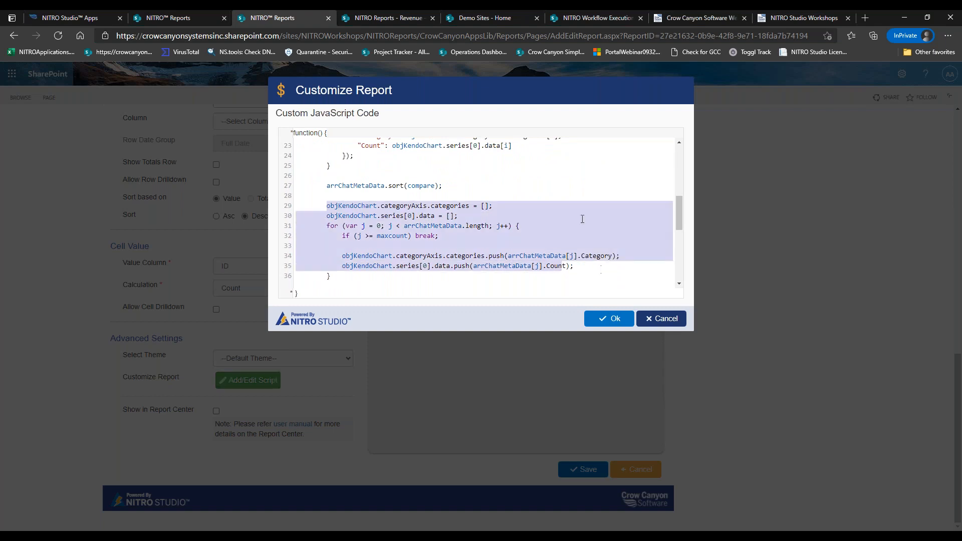
drag(680, 206, 679, 157)
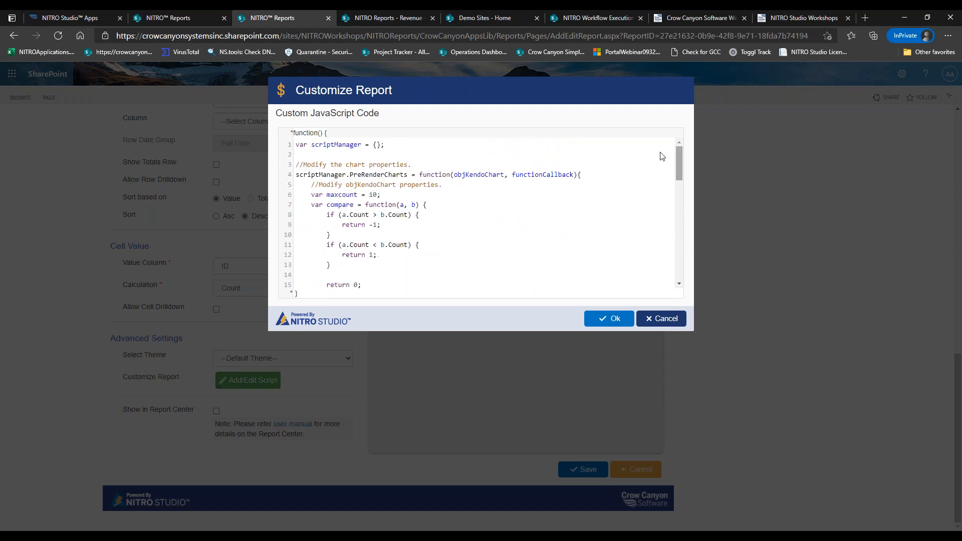
- Set maxcount to 2 in the custom script, accept it and refresh the Issues by Impact preview
double_click(373, 195)
text(2)
click(606, 326)
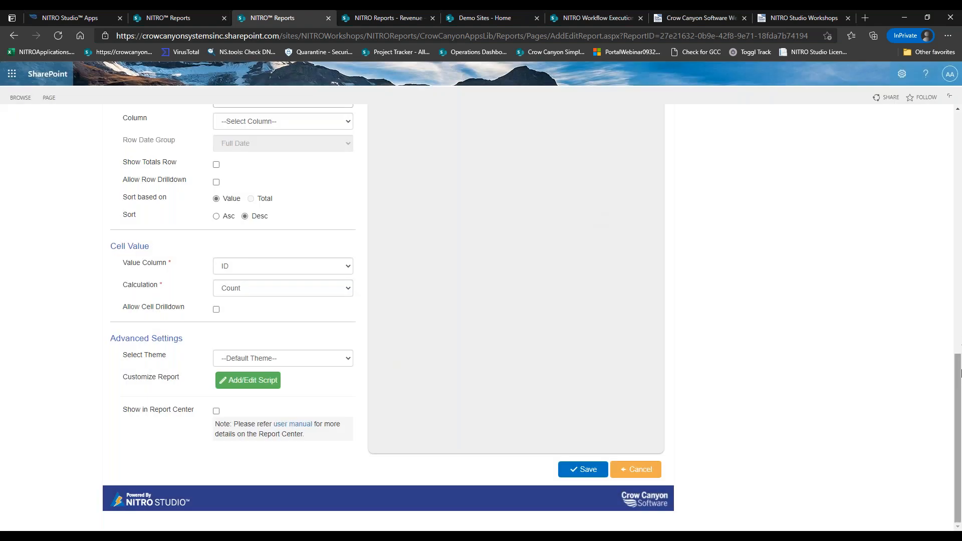
scroll(958, 263, up, 4)
scroll(958, 263, up, 7)
mouse_move(492, 305)
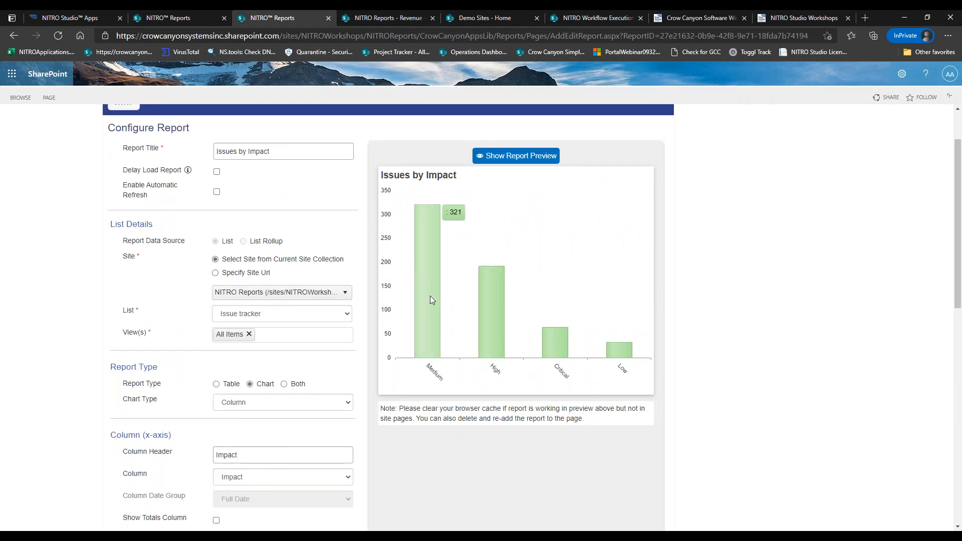
click(510, 160)
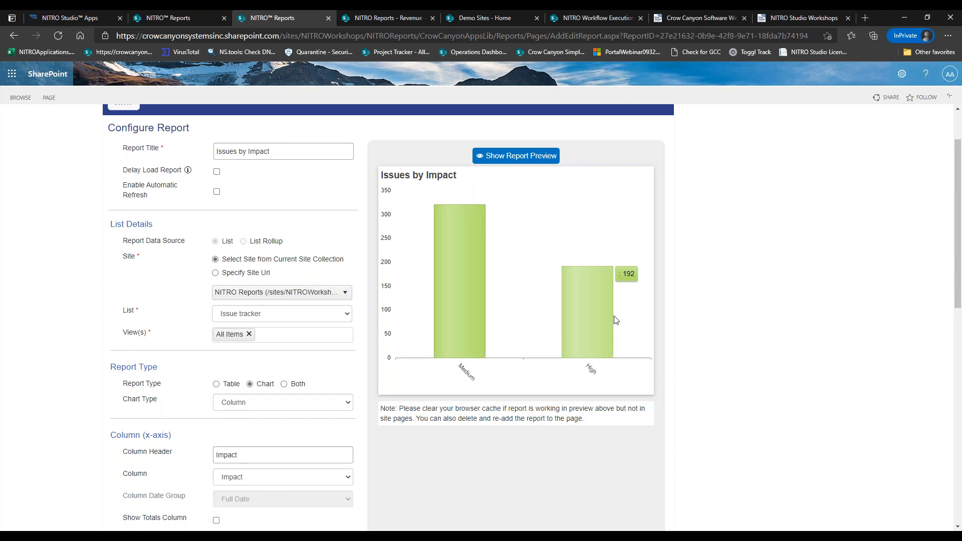
- Reverse the custom script's compare conditions to a.Count < b.Count and a.Count > b.Count, and accept the script
drag(958, 256, 946, 374)
scroll(482, 432, down, 5)
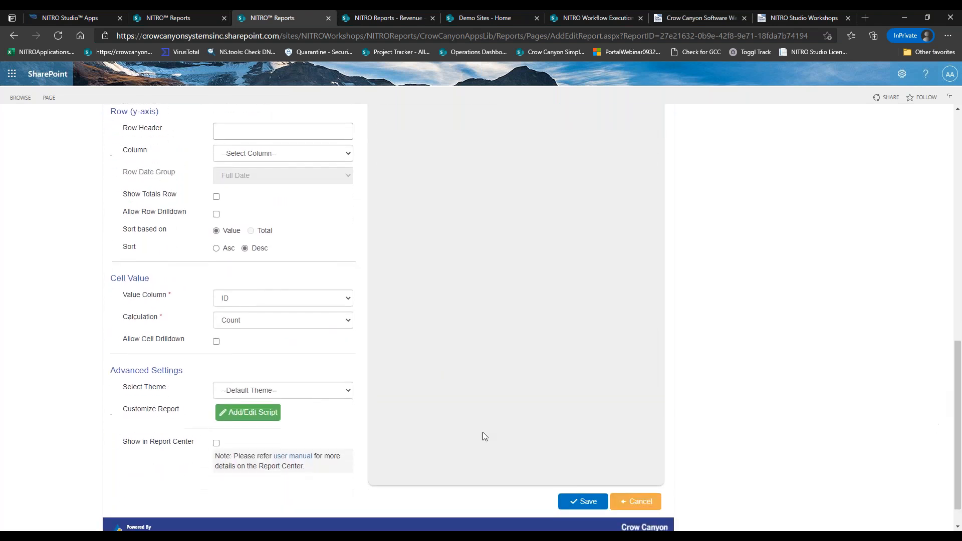
click(249, 412)
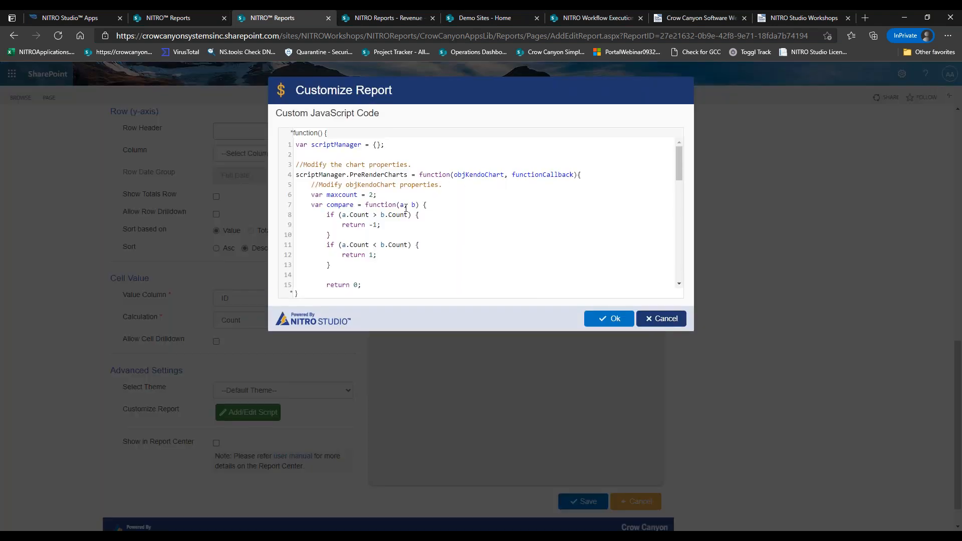
double_click(375, 215)
click(377, 215)
double_click(376, 215)
text(<)
double_click(376, 245)
click(604, 319)
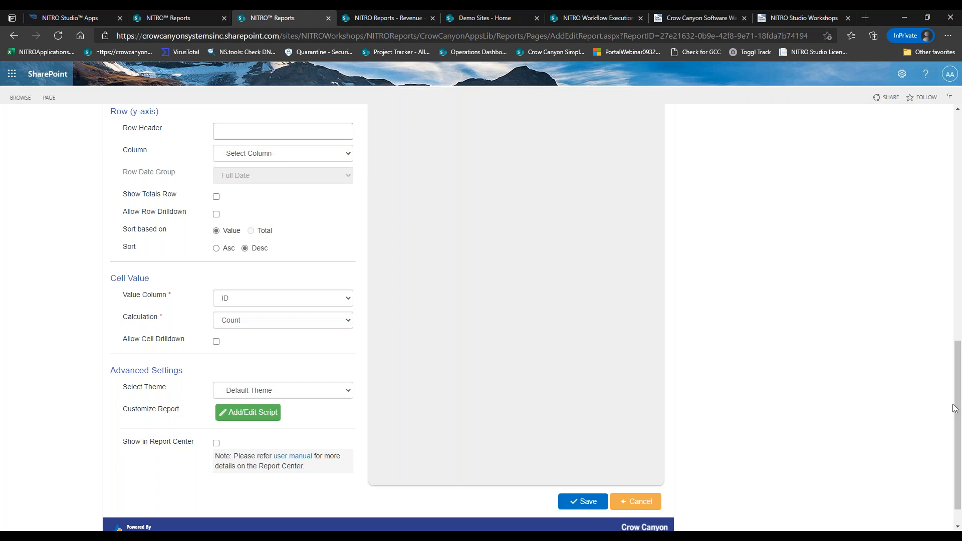
- Refresh the Issues by Impact preview and inspect the values of the Critical and Low columns
drag(955, 408, 883, 235)
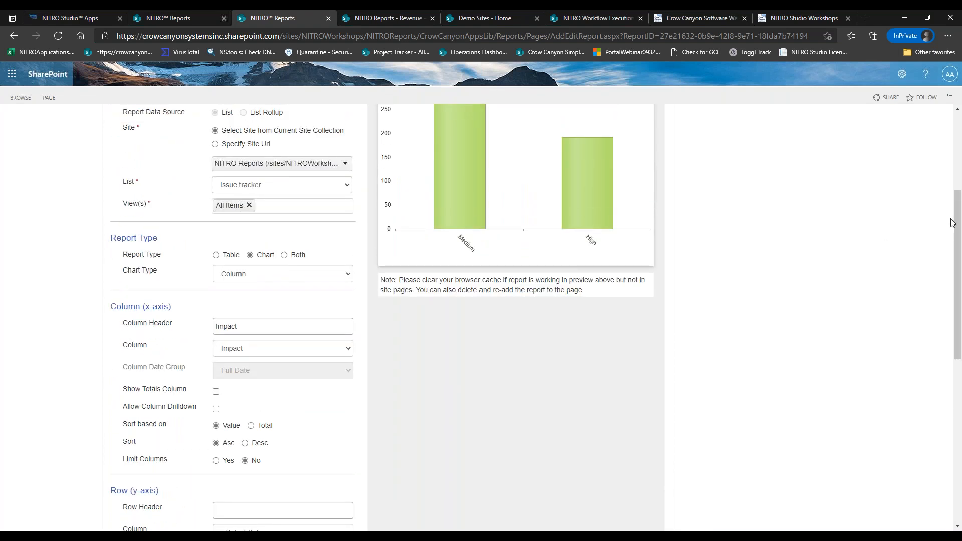
drag(955, 219, 955, 150)
click(496, 202)
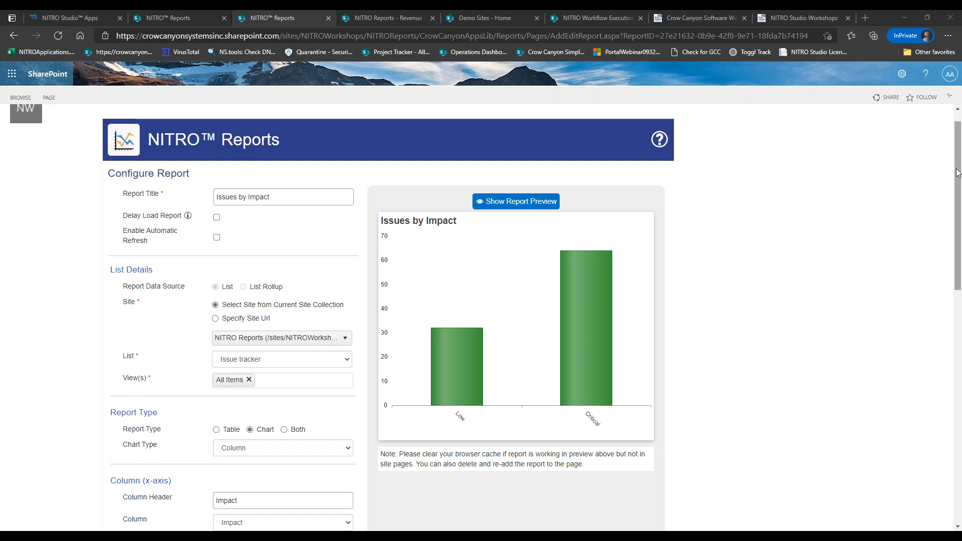
drag(959, 173, 959, 192)
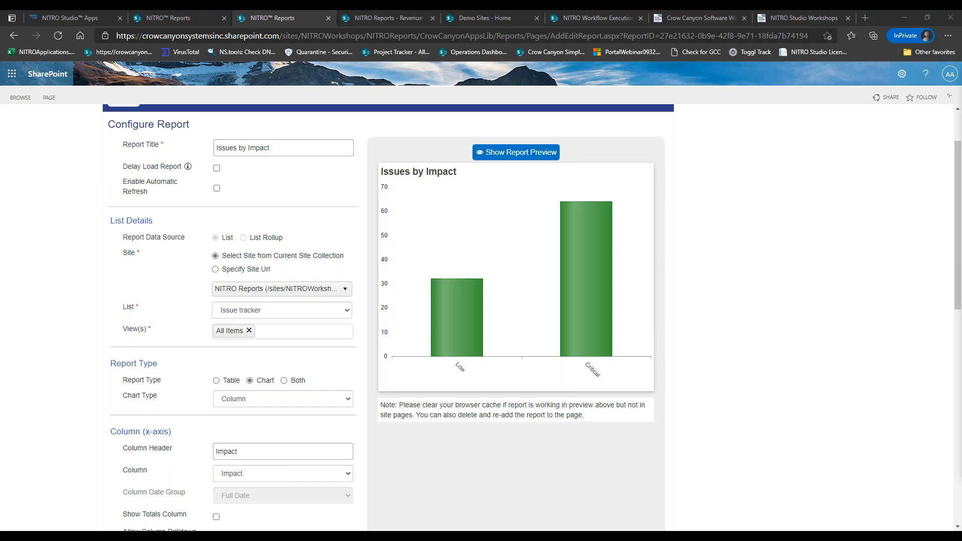
mouse_move(586, 259)
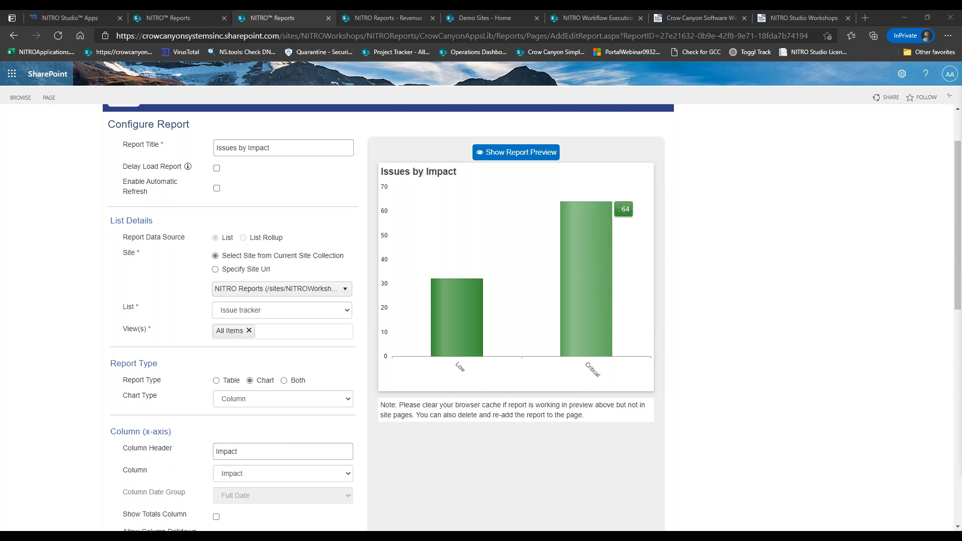
mouse_move(463, 307)
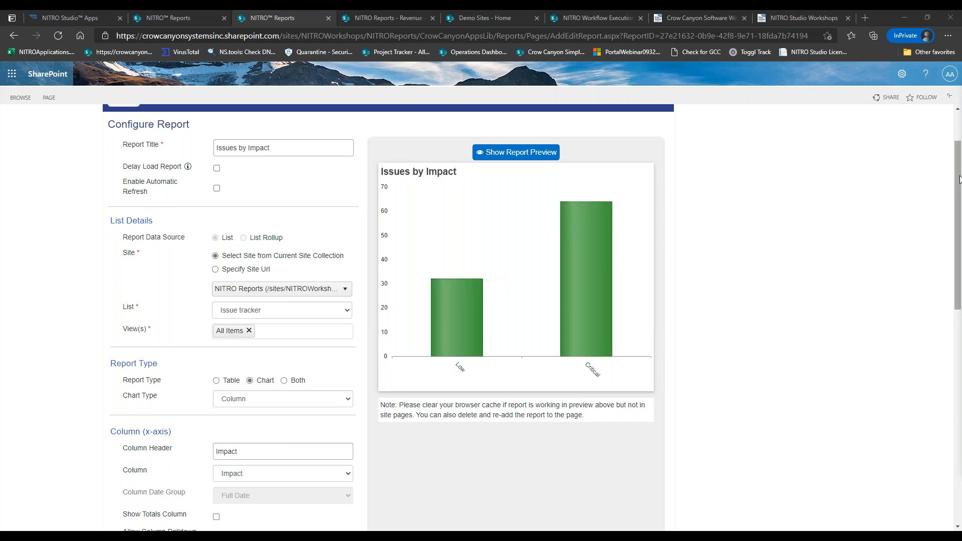
- Add objKendoChart["seriesDefaults"]["labels"] = {"visible":true}; before the functionCallback line in the custom script and accept it
drag(956, 185, 958, 373)
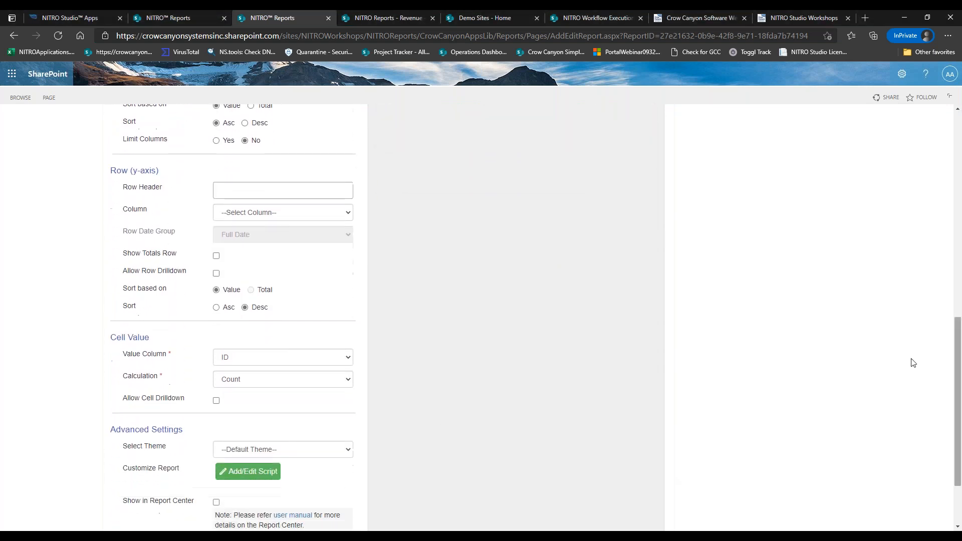
click(242, 472)
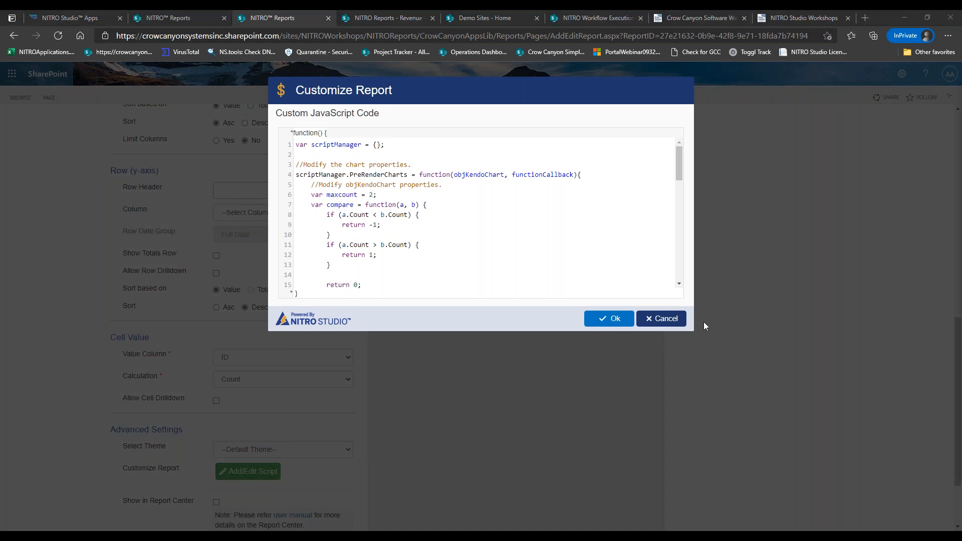
drag(678, 170, 679, 240)
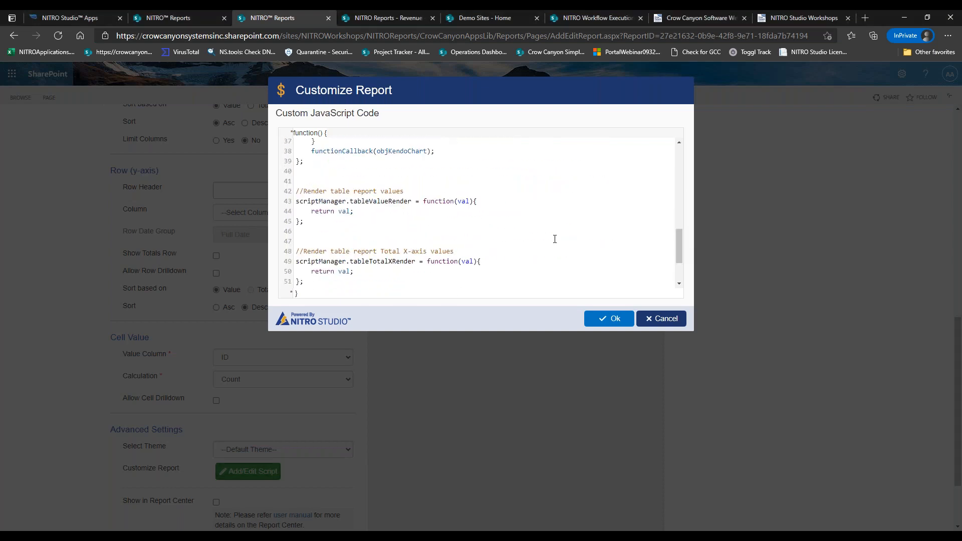
click(330, 142)
key(Return)
text(objKendoChart["seriesDefaults"]["labels"] = {"visible":true};)
drag(304, 152, 528, 160)
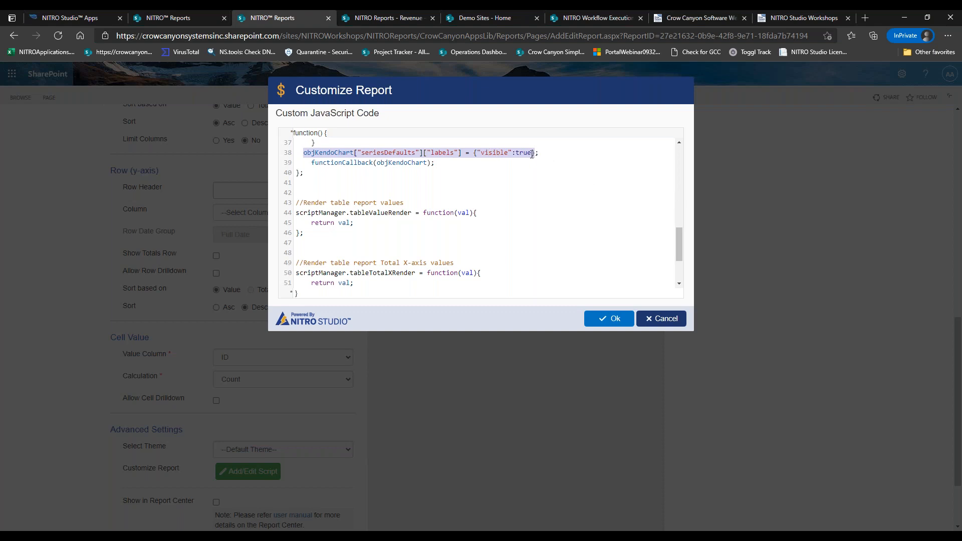
click(556, 149)
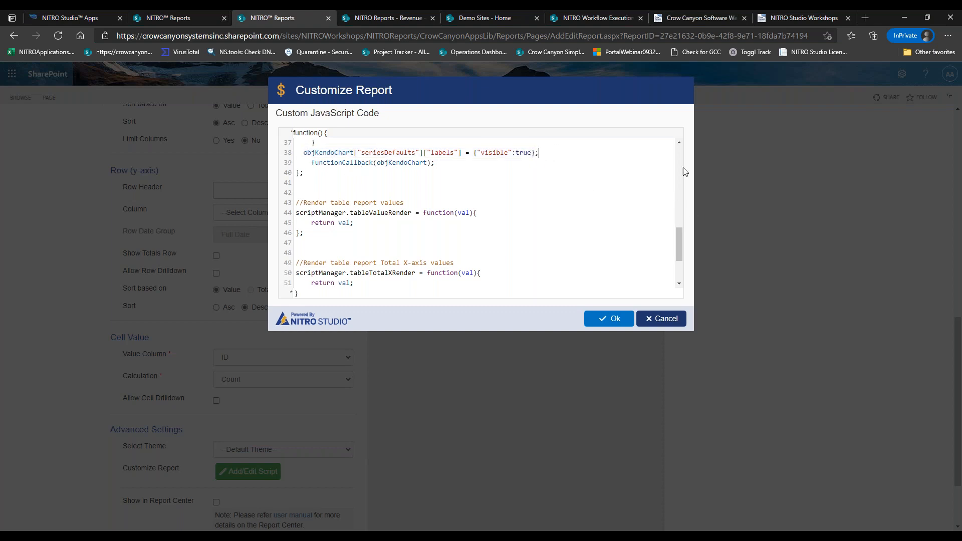
drag(680, 241, 677, 219)
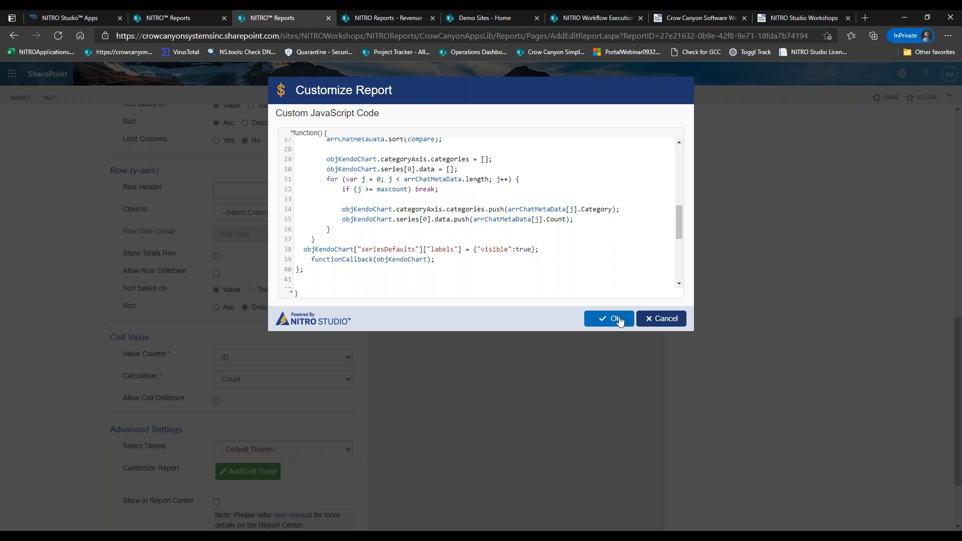
click(616, 319)
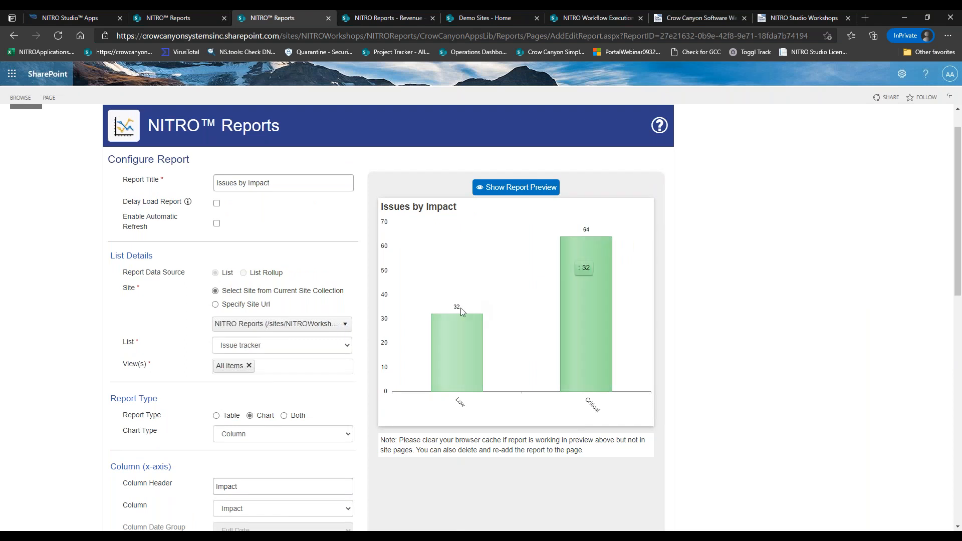
- Remove the maxcount and compare sorting code from the custom script, keeping the seriesDefaults labels line, and copy that line
drag(959, 153, 937, 311)
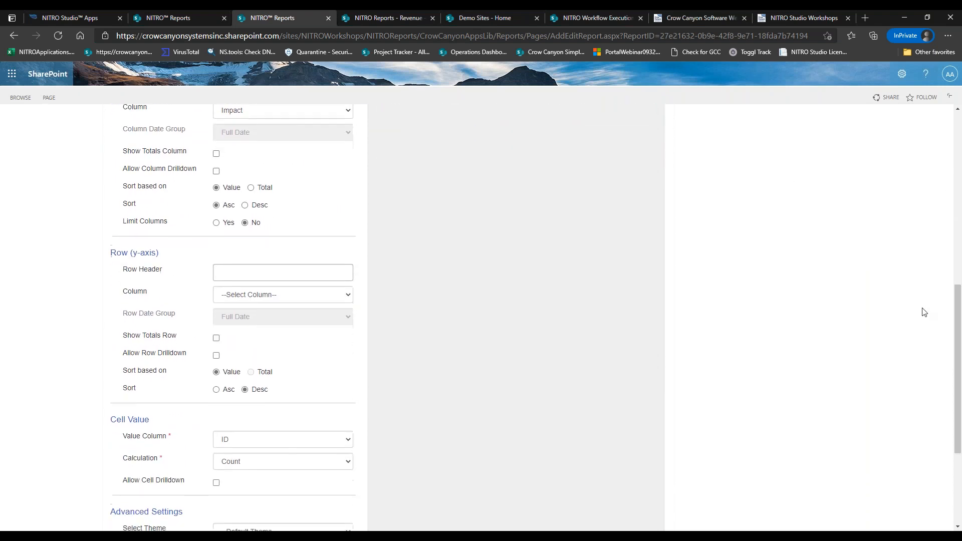
scroll(793, 359, down, 2)
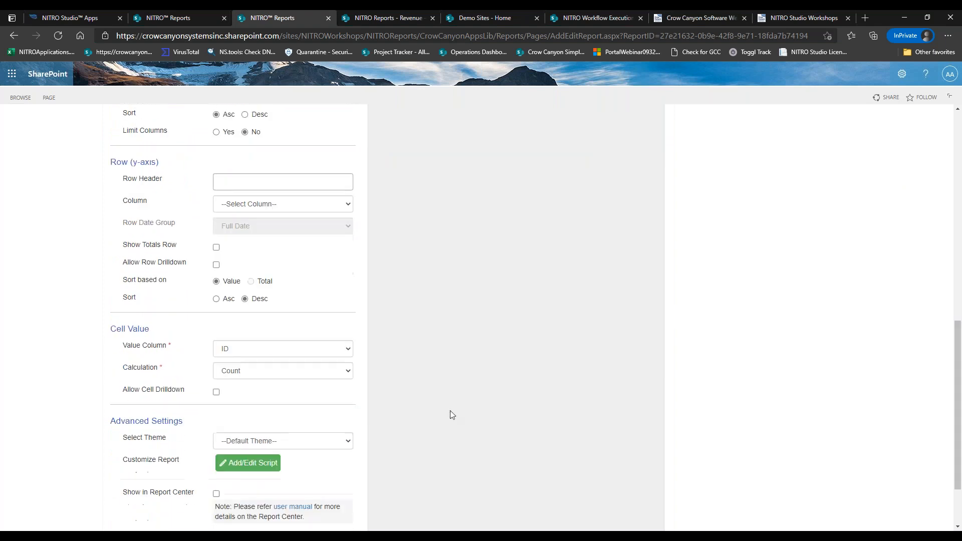
click(241, 464)
drag(341, 242, 298, 198)
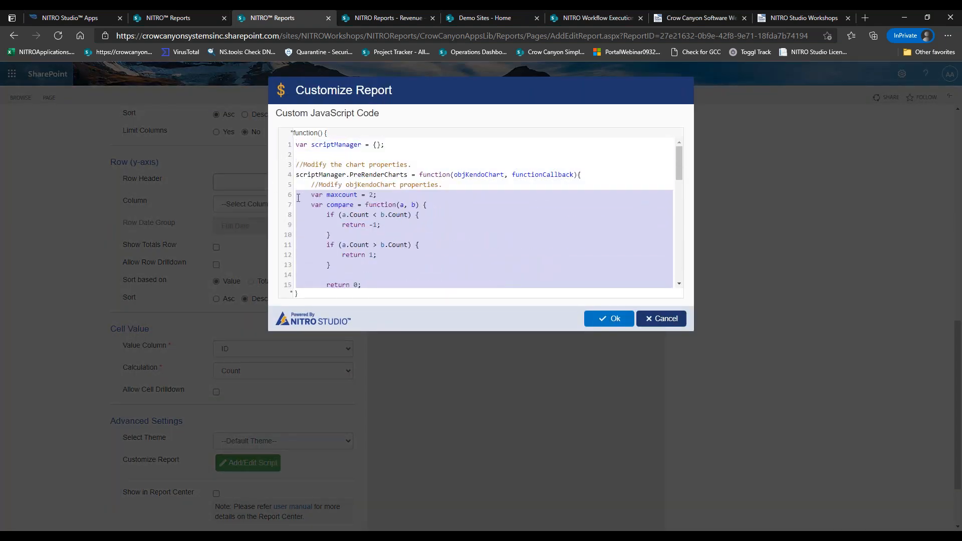
text(objKendoChart["seriesDefaults"]["labels"] = {"visible":true};)
drag(304, 210, 539, 202)
key(ctrl+c)
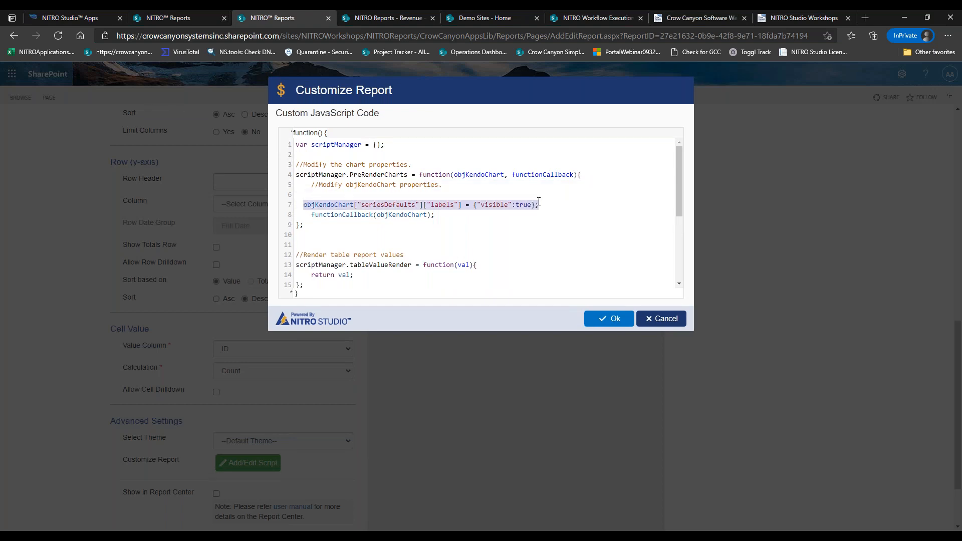
- Accept the shortened script and refresh the Issues by Impact preview
click(614, 321)
scroll(951, 213, up, 5)
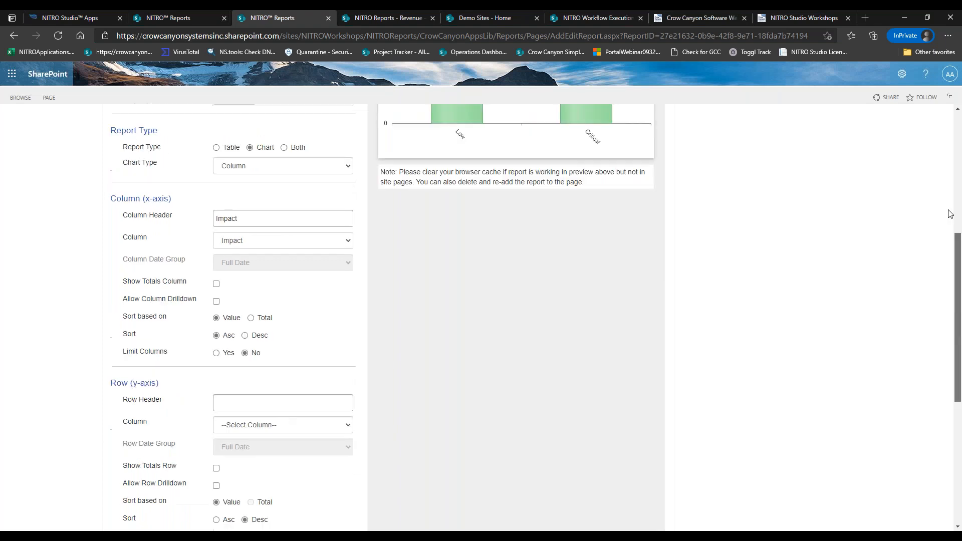
scroll(951, 213, up, 5)
click(523, 186)
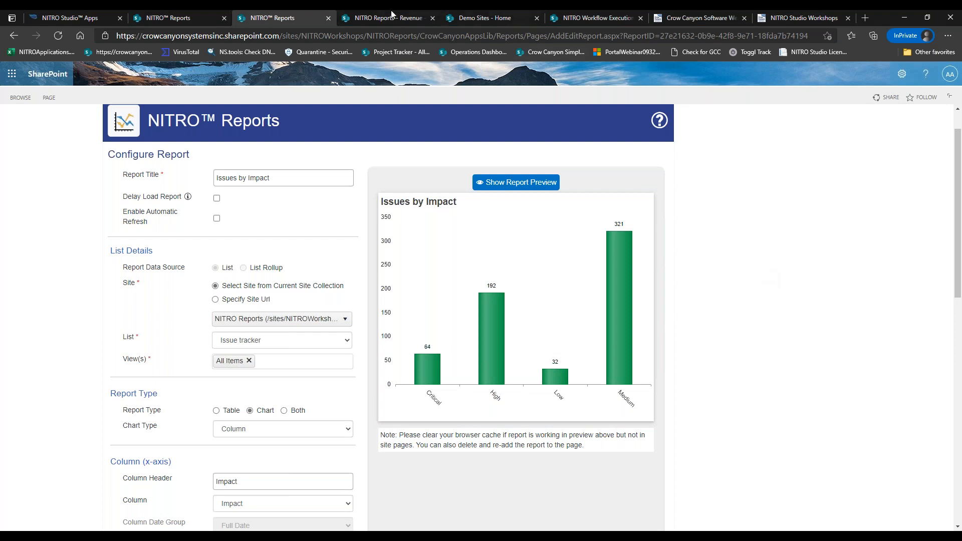
- Save the Issues by Impact report
click(190, 17)
click(273, 18)
scroll(956, 236, down, 10)
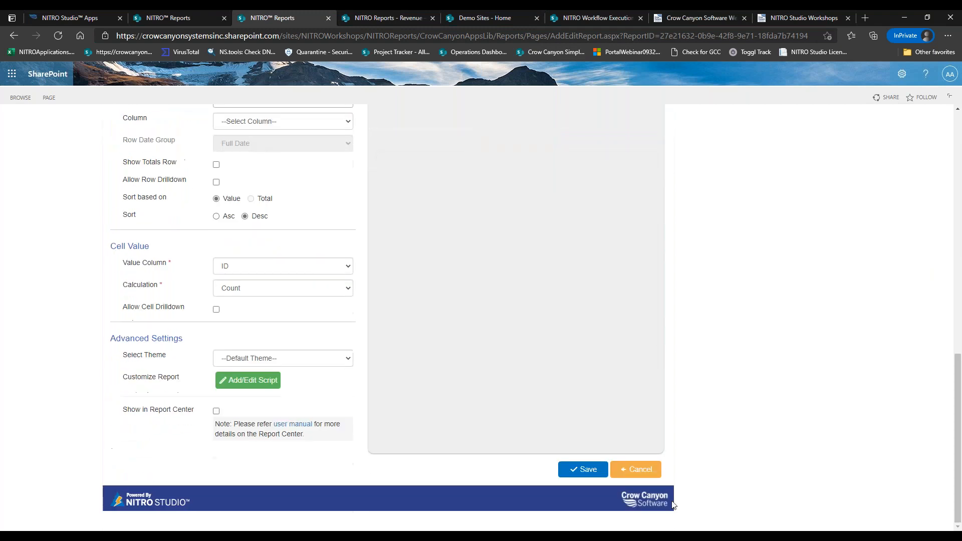
click(581, 470)
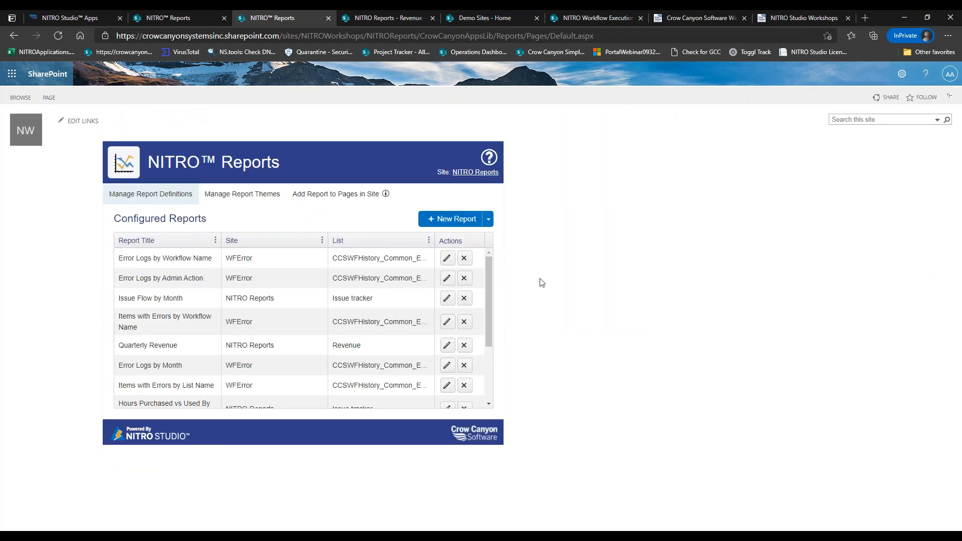
drag(488, 286, 490, 311)
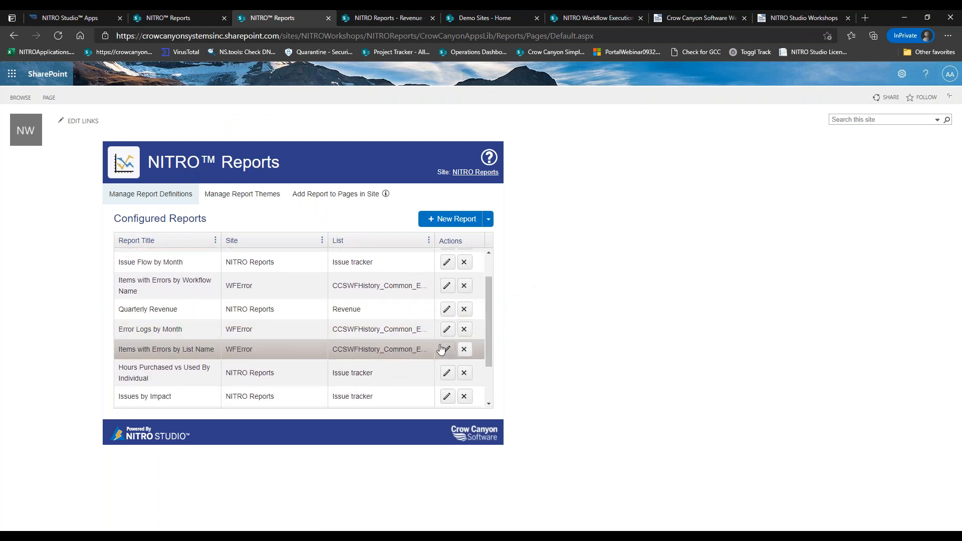
click(447, 309)
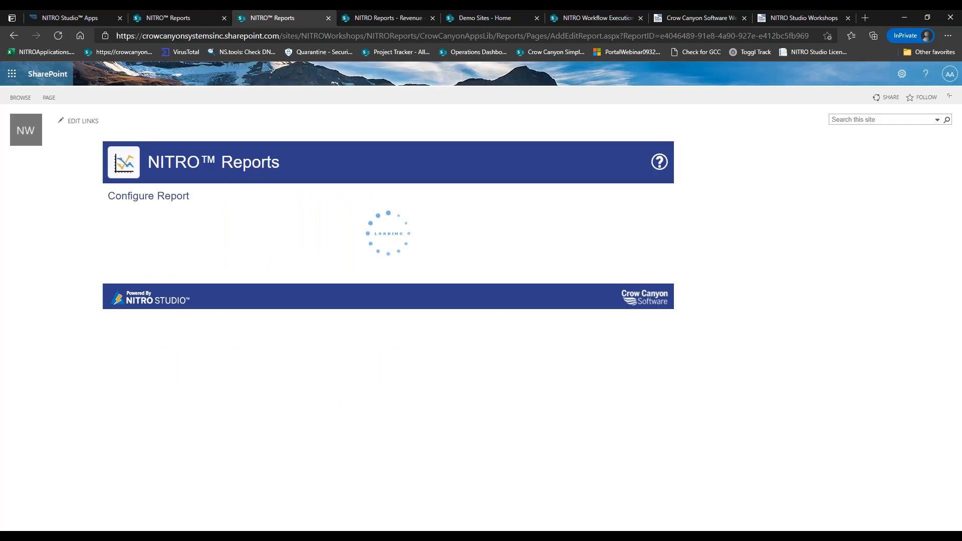
click(15, 36)
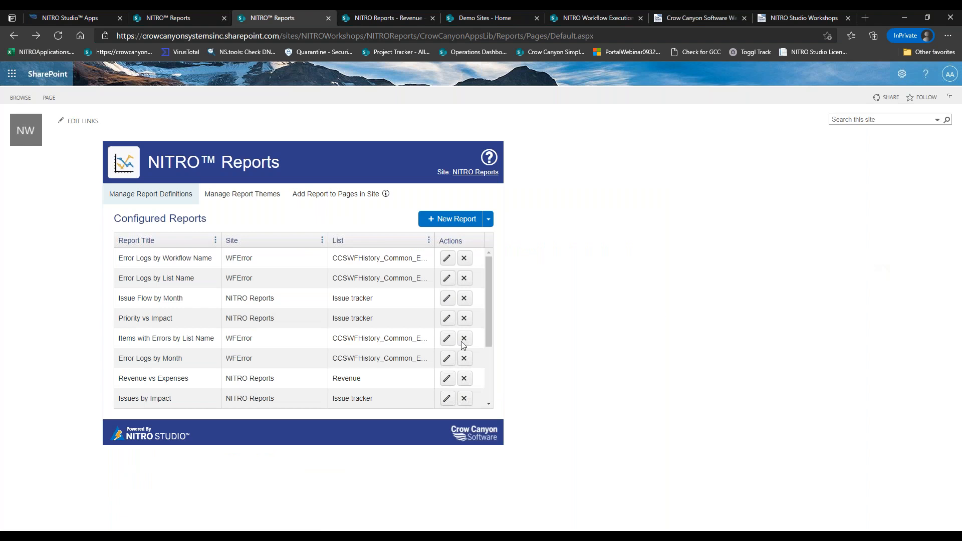
- Open the Priority vs Impact report for editing and show its preview
click(445, 321)
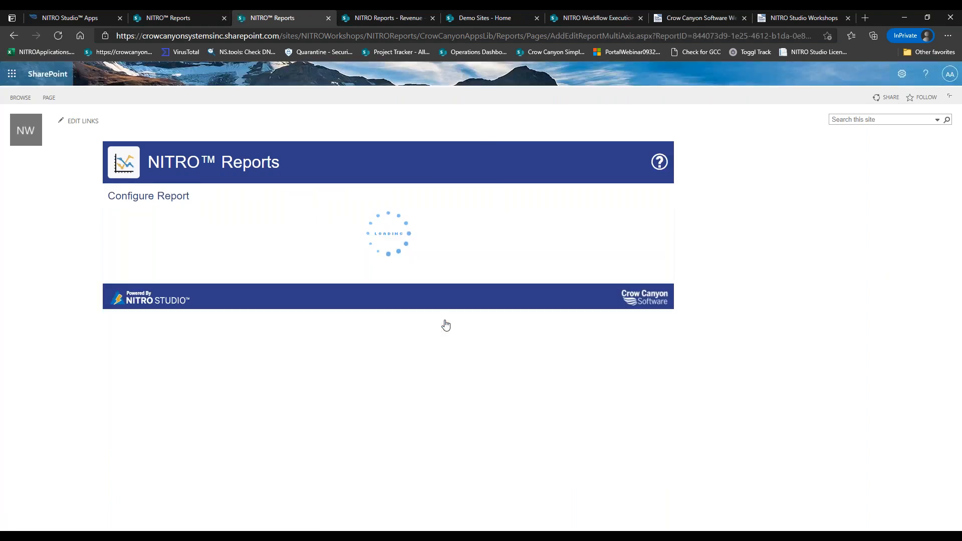
click(517, 227)
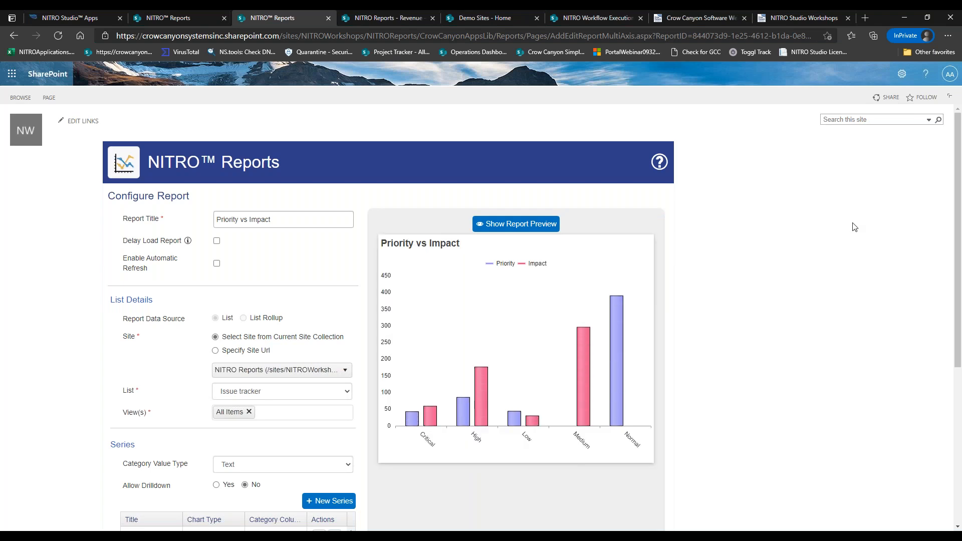
drag(957, 215, 957, 321)
mouse_move(479, 214)
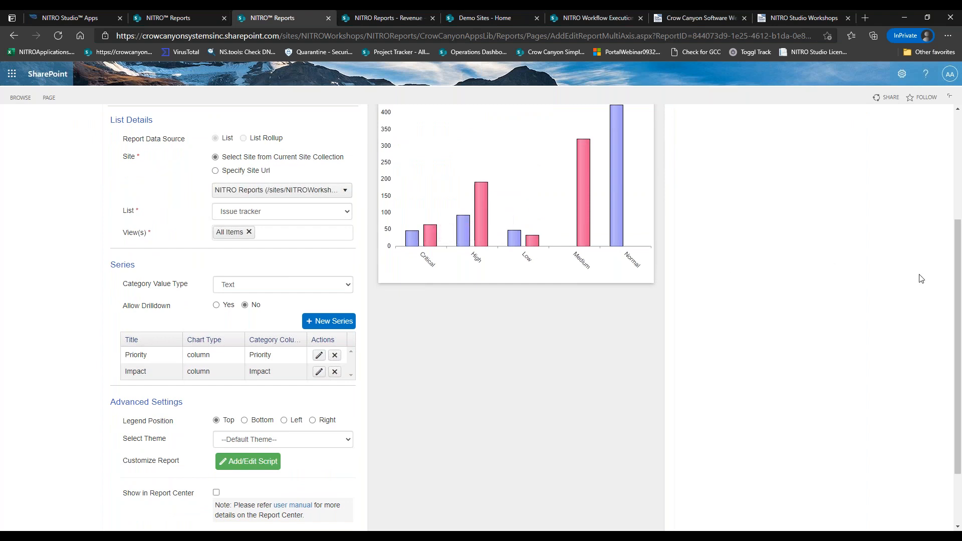
- Open the Priority vs Impact custom script and add objKendoChart["series"][0]["labels"] = {"visible":true}; before the functionCallback line
scroll(955, 270, down, 2)
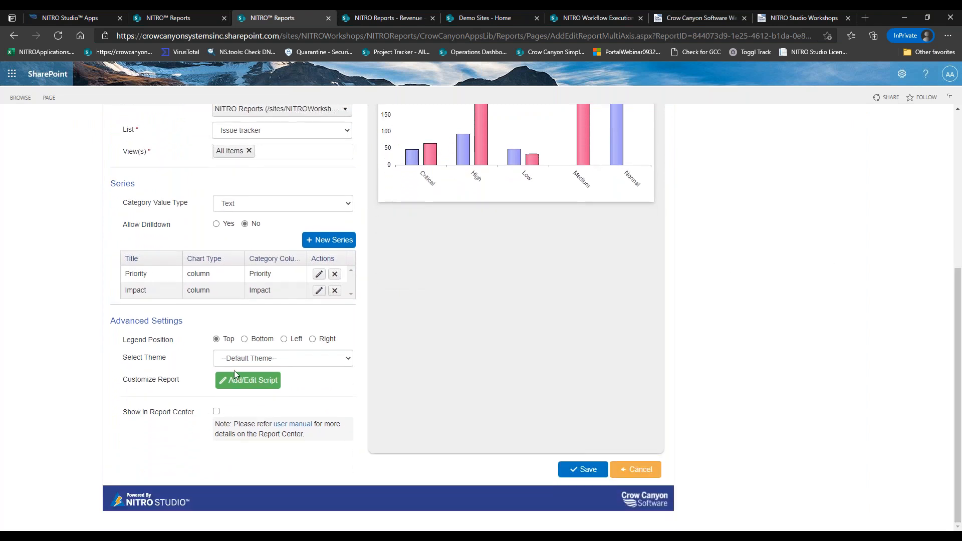
click(240, 381)
click(395, 196)
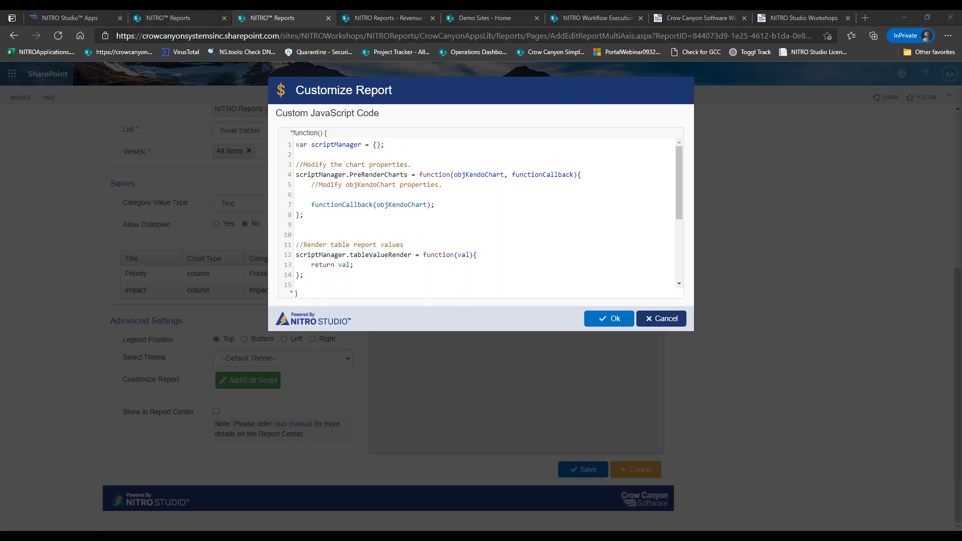
click(383, 201)
click(381, 193)
text(objKendoChart["series"][0]["labels"] = {"visible":true};)
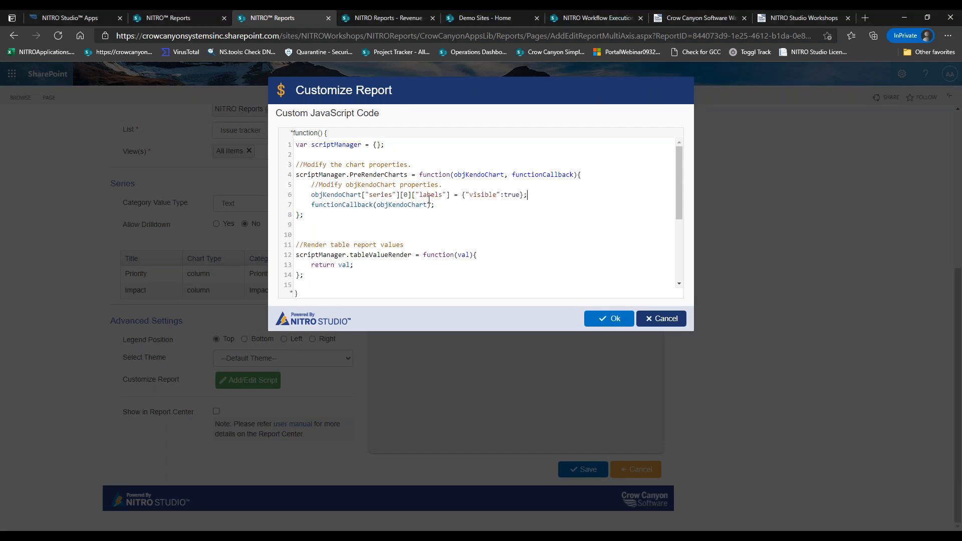
- Insert the copied objKendoChart["seriesDefaults"]["labels"] = {"visible":true}; on a new line above the series[0] labels line
key(Return)
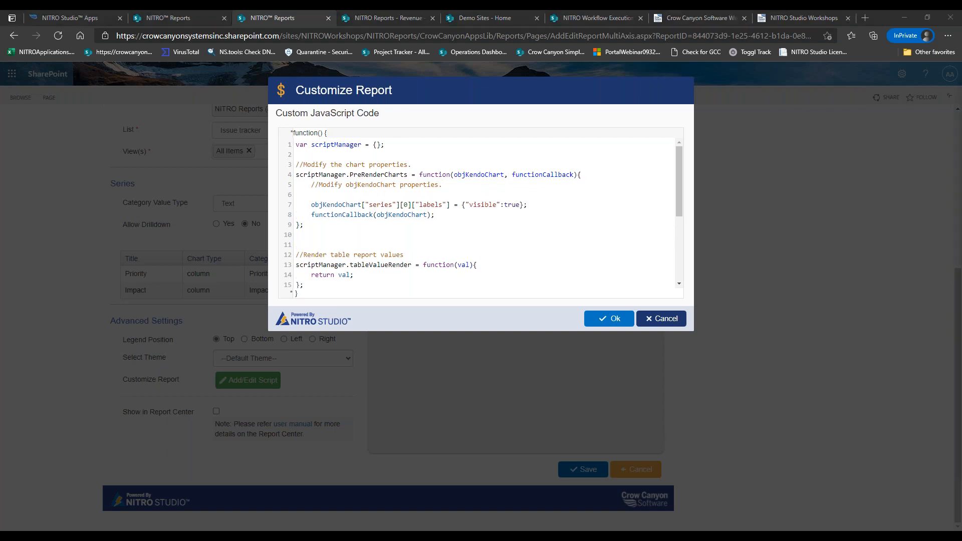
click(385, 195)
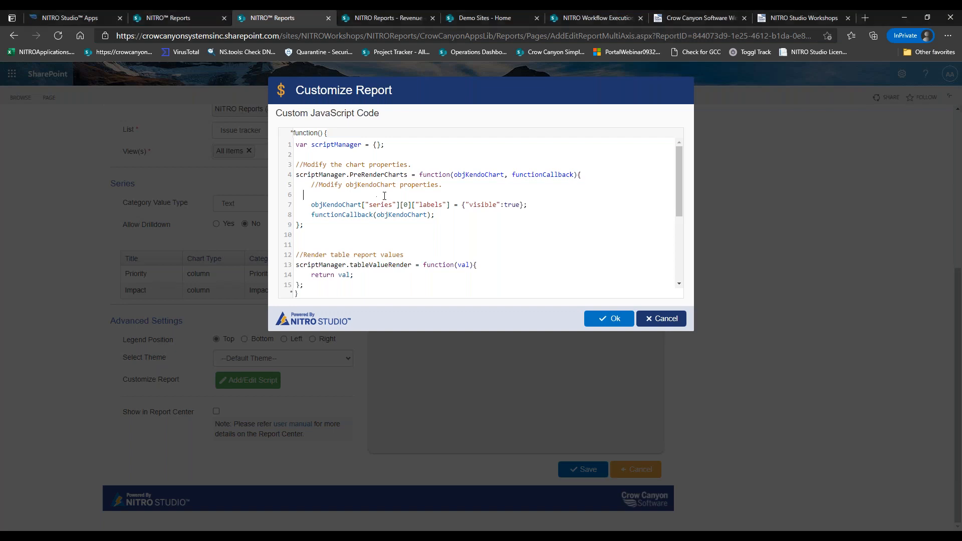
key(ctrl+v)
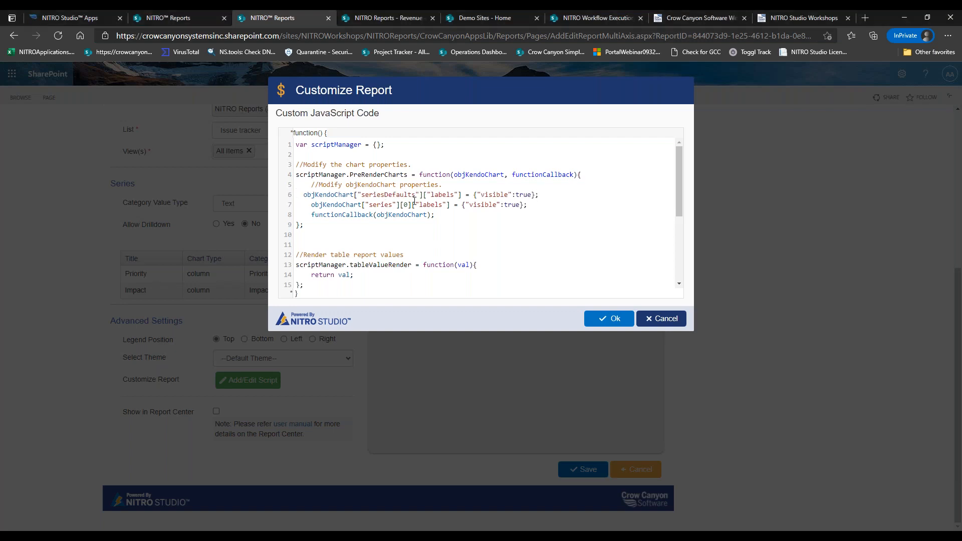
- Delete the objKendoChart["seriesDefaults"]["labels"] line from the custom script, keeping only the series[0] labels line
drag(424, 195, 539, 195)
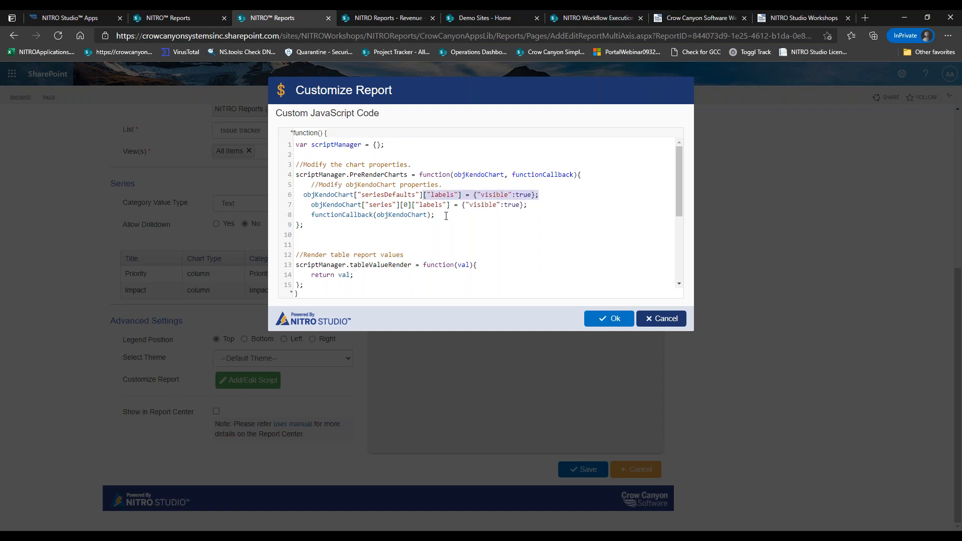
drag(413, 204, 523, 205)
drag(420, 195, 303, 195)
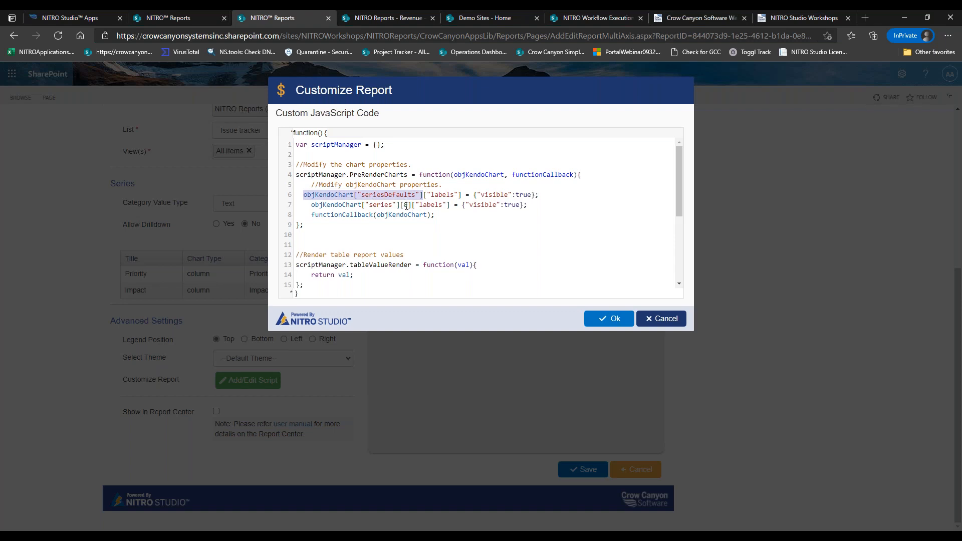
drag(550, 191, 300, 195)
key(Delete)
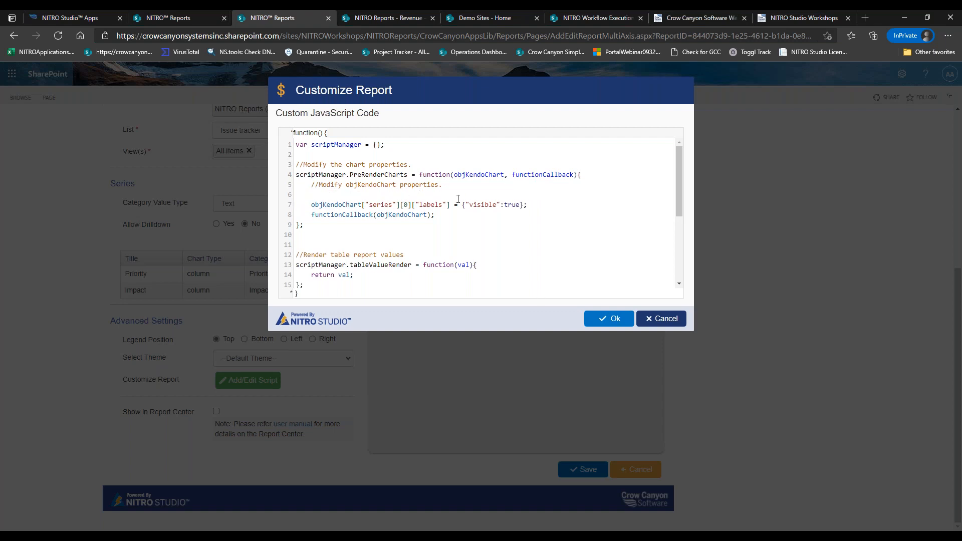
key(Delete)
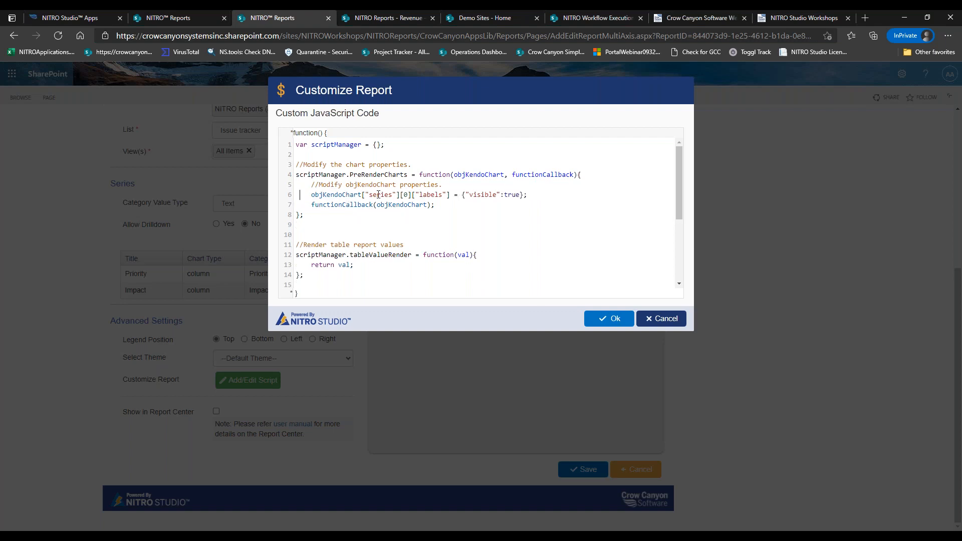
- Apply the edited script and refresh the Priority vs Impact preview
click(605, 319)
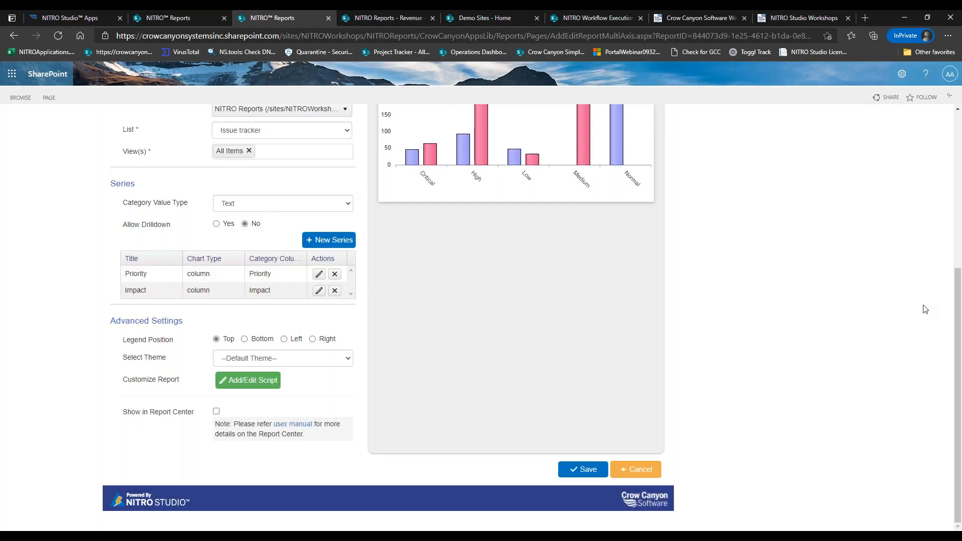
drag(954, 332, 956, 195)
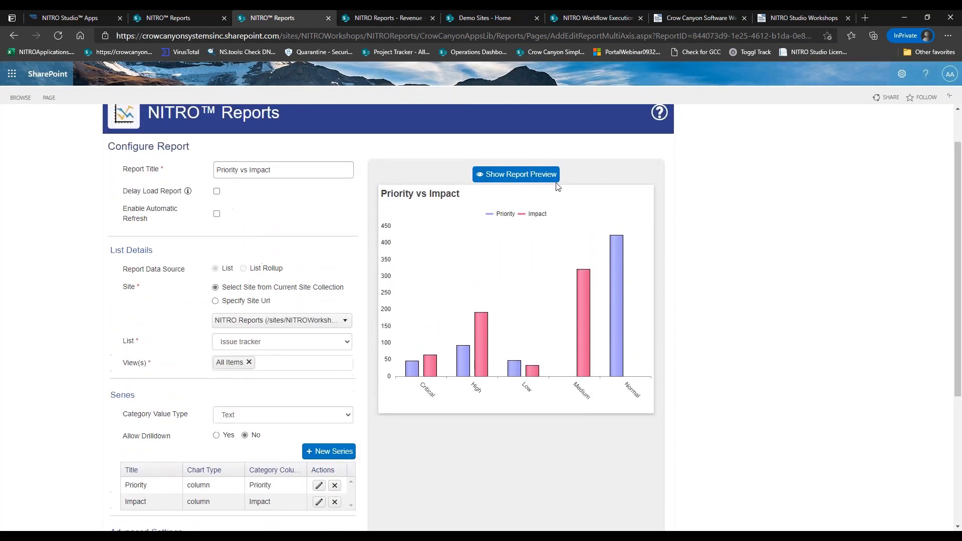
click(546, 179)
- Reopen the custom script, duplicate the series[0] labels line directly below it, and change the copy's series index to 1
scroll(958, 262, down, 4)
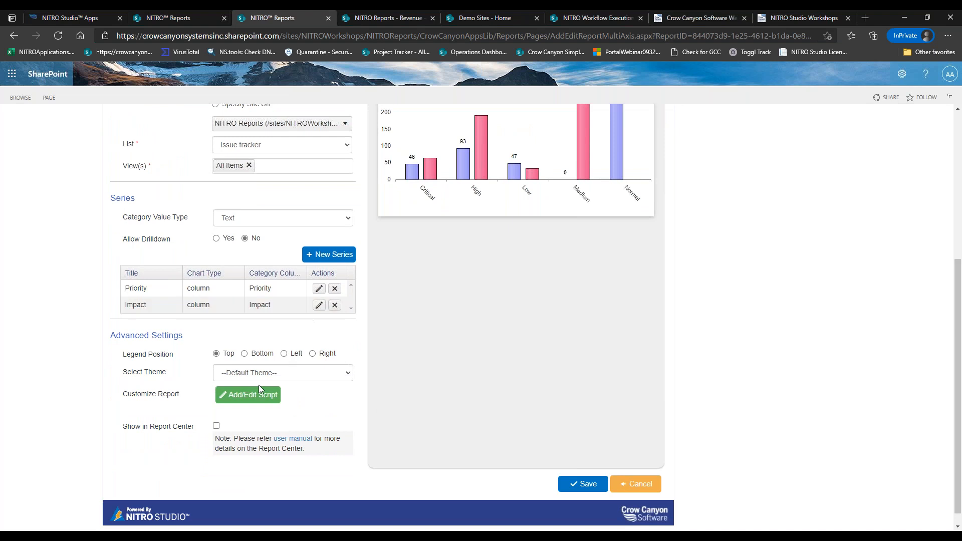
click(259, 385)
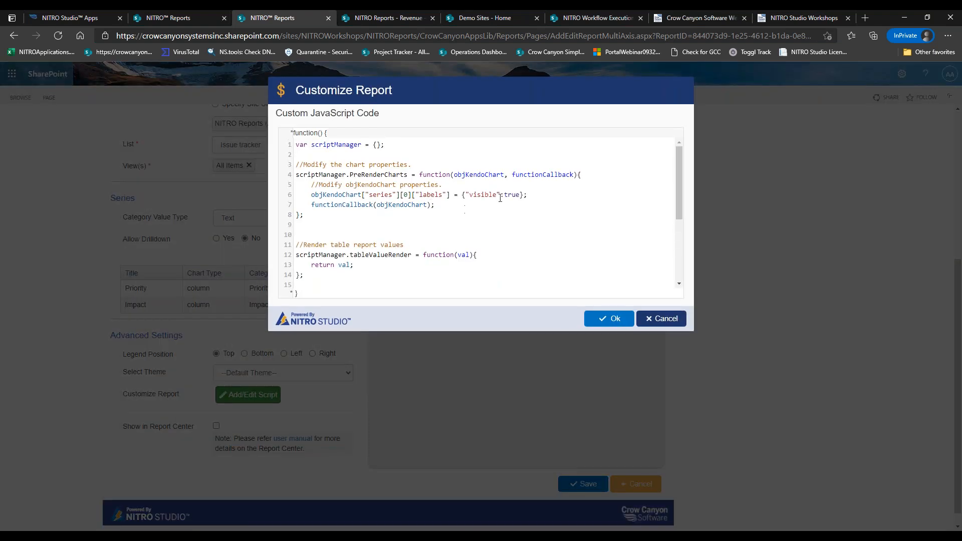
drag(541, 198, 308, 194)
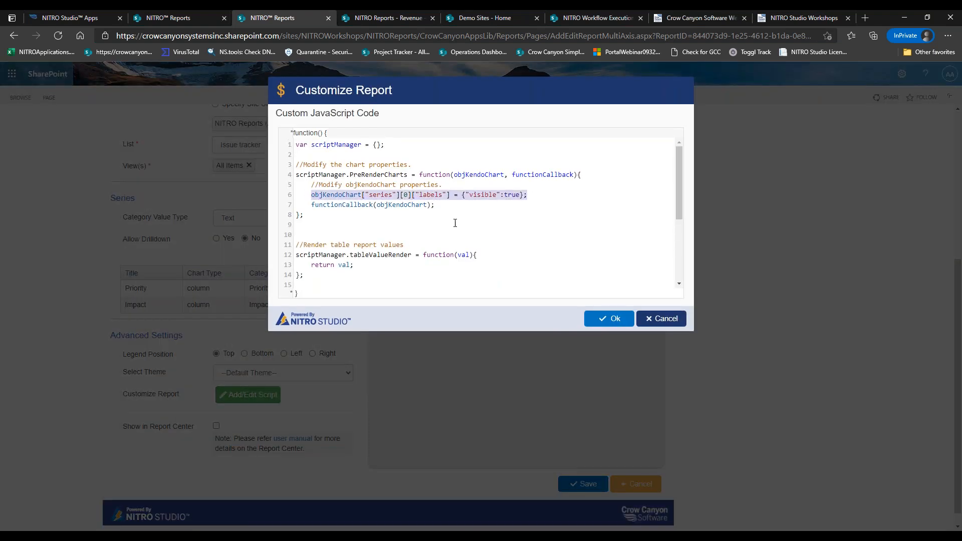
key(ctrl+c)
key(End)
key(Return)
key(ctrl+v)
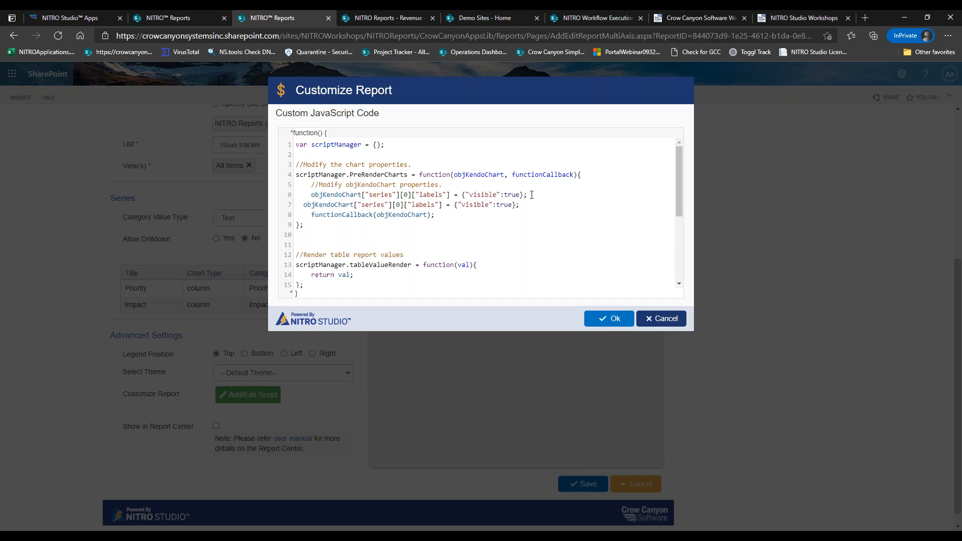
click(397, 205)
key(Delete)
text(1)
- Accept the script with both series label lines and update the report preview to check the Impact columns' labels
click(614, 319)
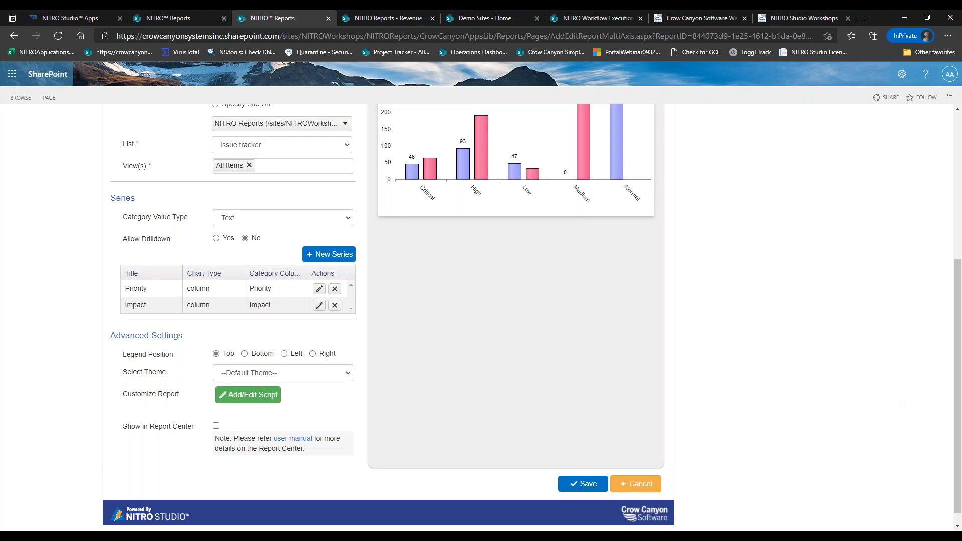
drag(957, 304, 956, 187)
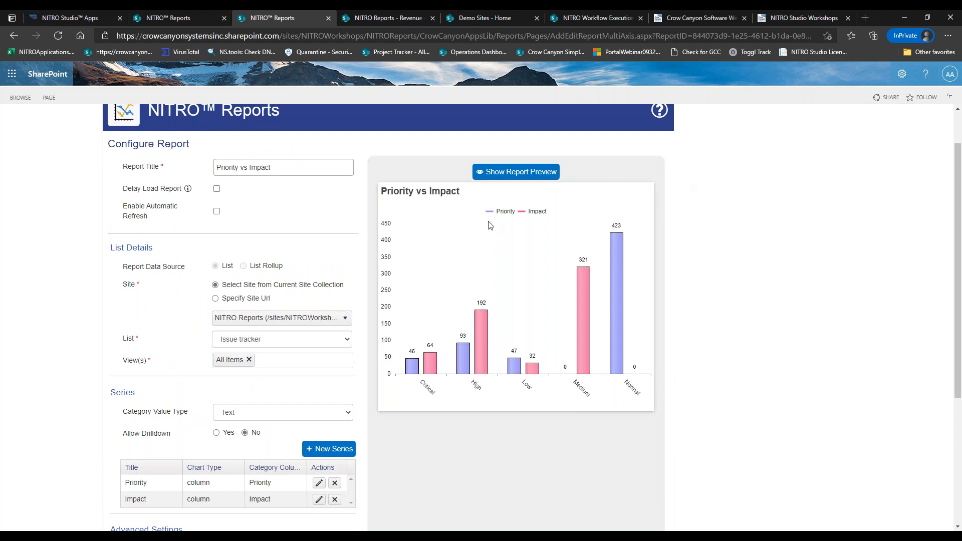
mouse_move(482, 303)
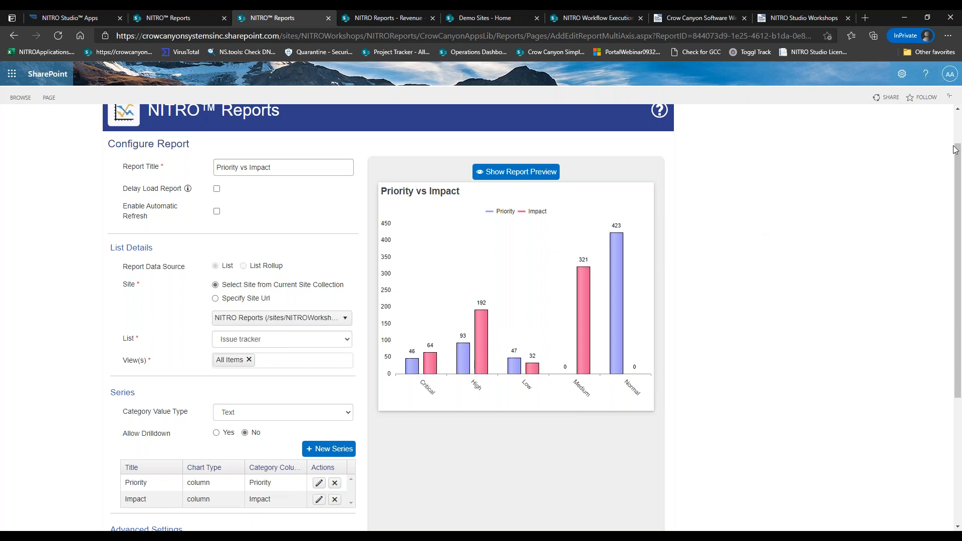
drag(955, 149, 956, 218)
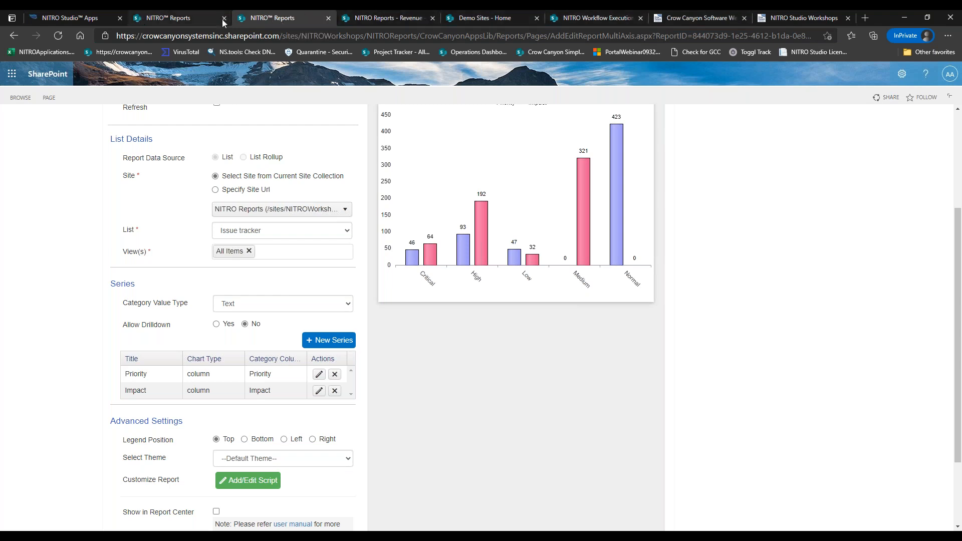
- Open the support article at crowcanyon.help/article/622 in a new browser tab
click(866, 18)
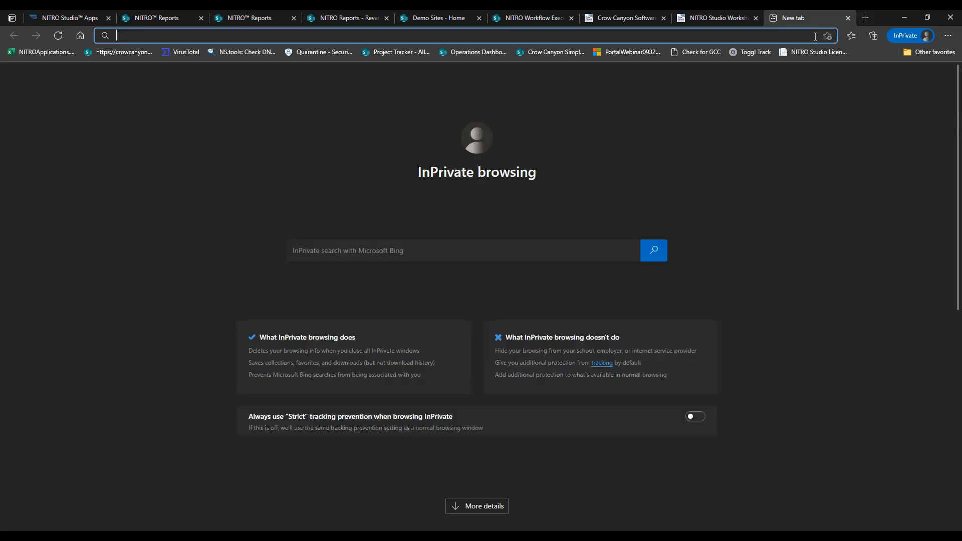
text(crowcanyon.help)
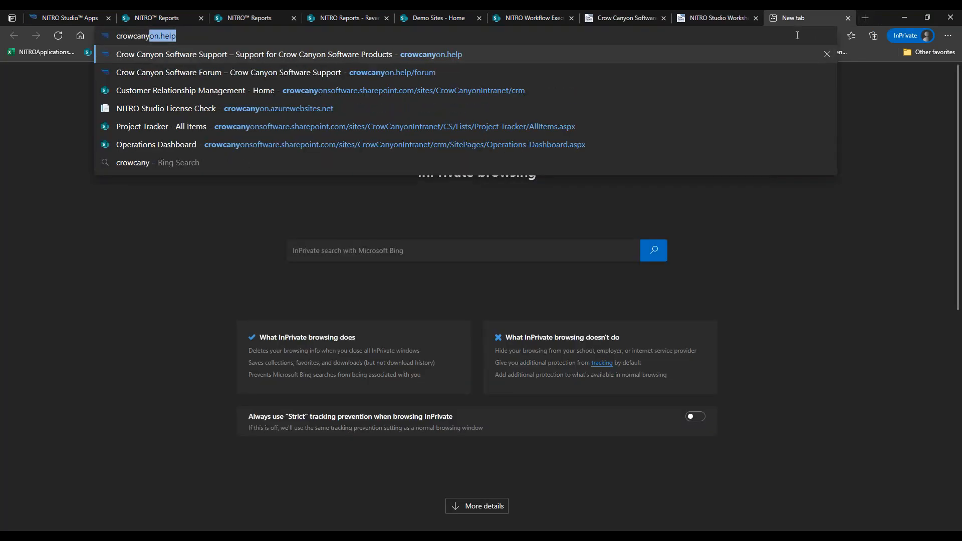
key(End)
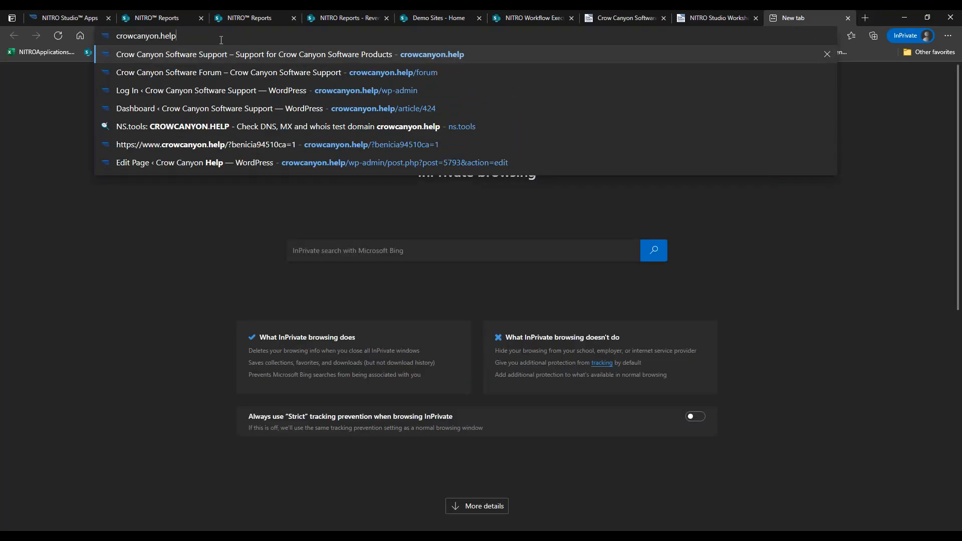
text(/ar)
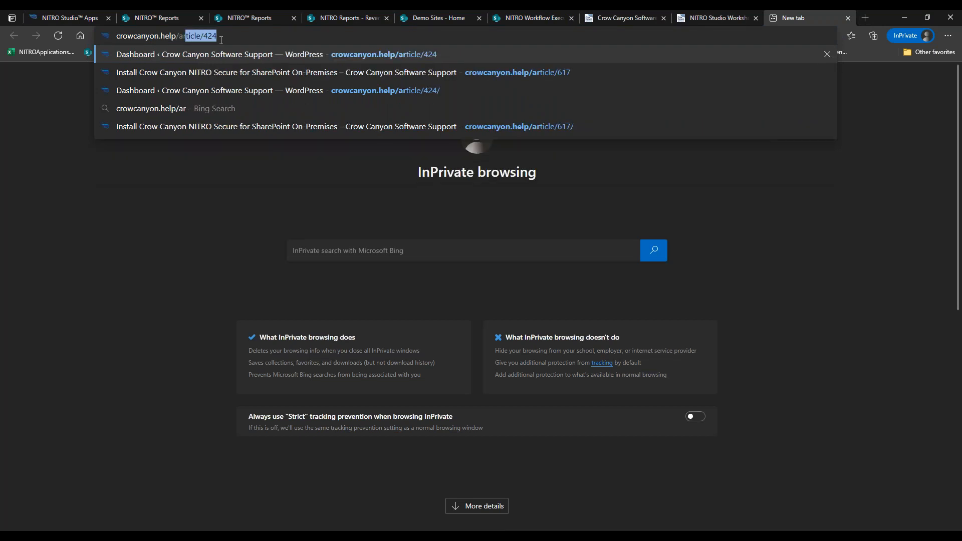
text(ticle/)
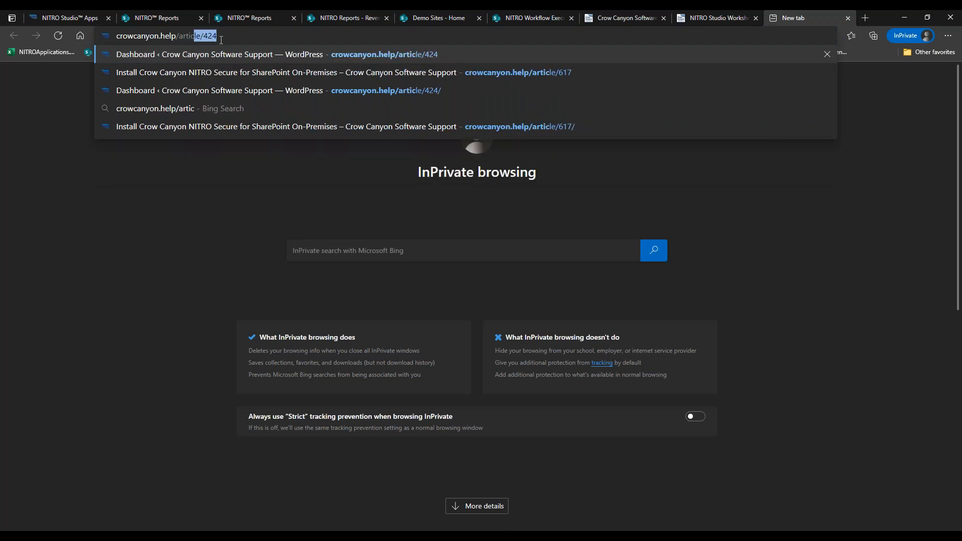
text(622)
key(Return)
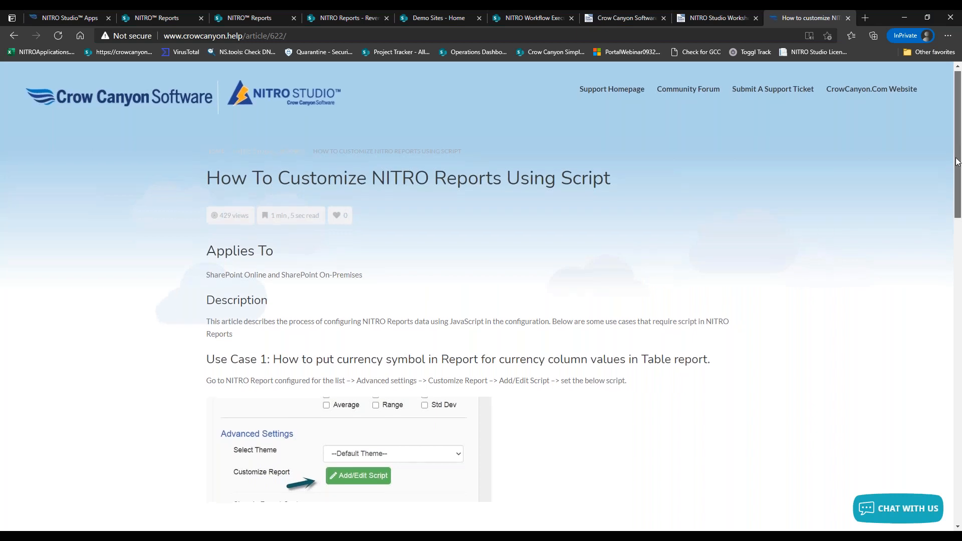
- Examine the article's sample scripts for adding a currency symbol to table reports and scaling values by 100
drag(956, 159, 956, 221)
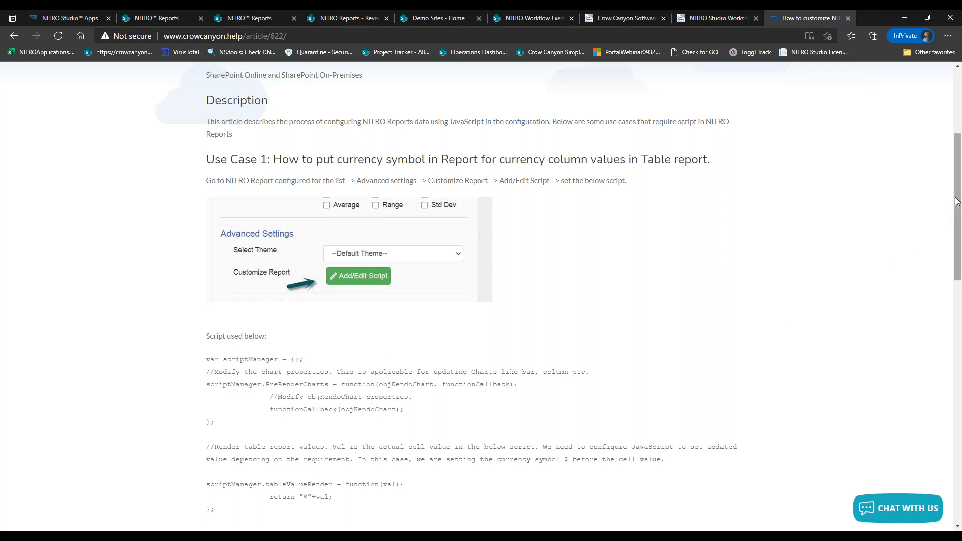
scroll(509, 219, down, 4)
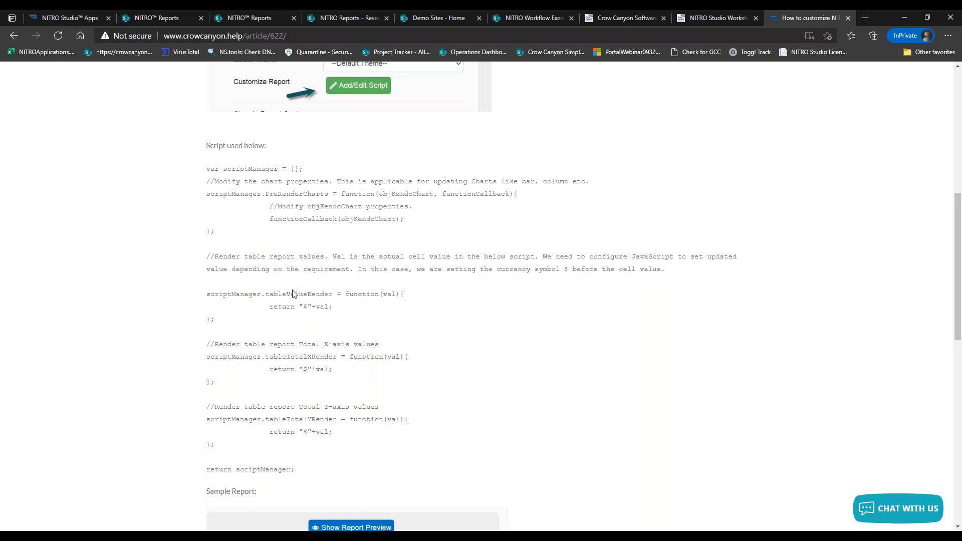
drag(206, 293, 385, 312)
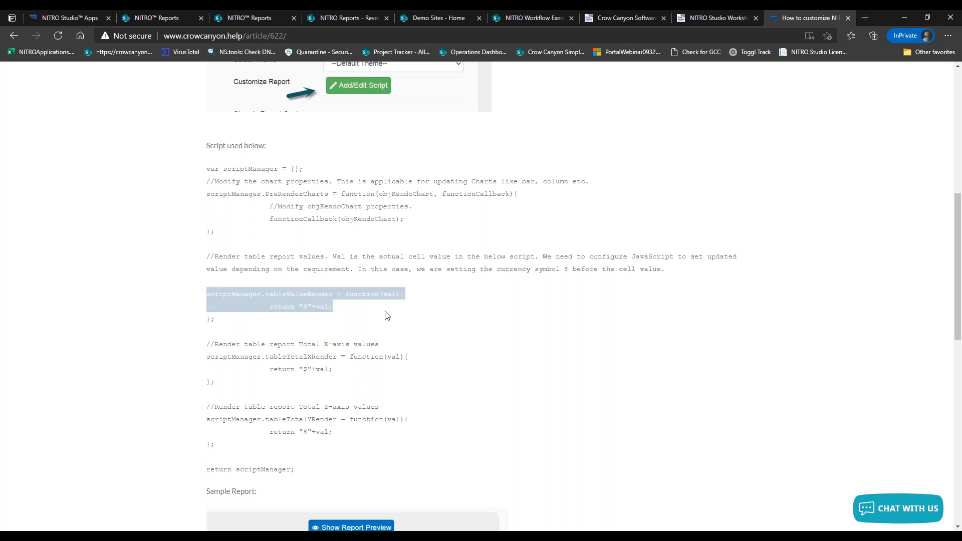
drag(224, 344, 365, 445)
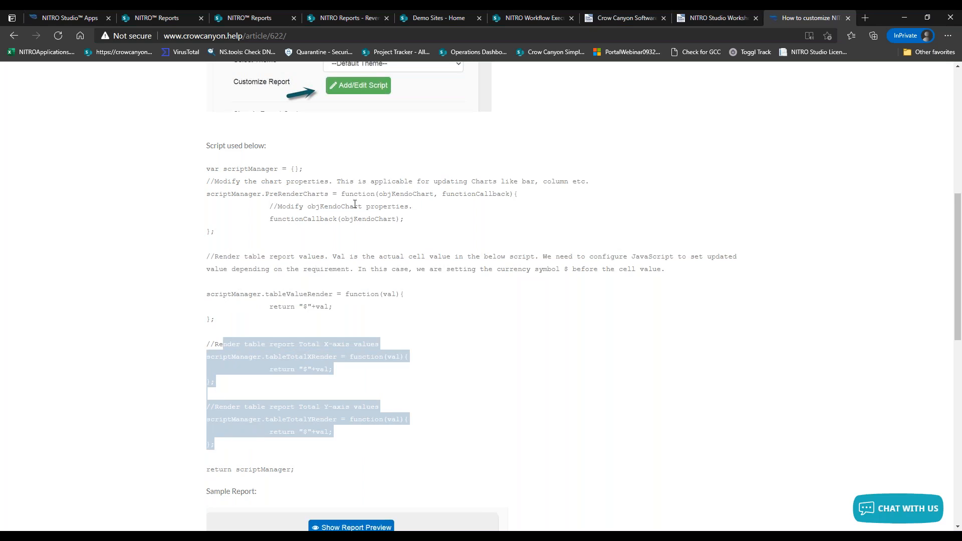
drag(957, 264, 948, 419)
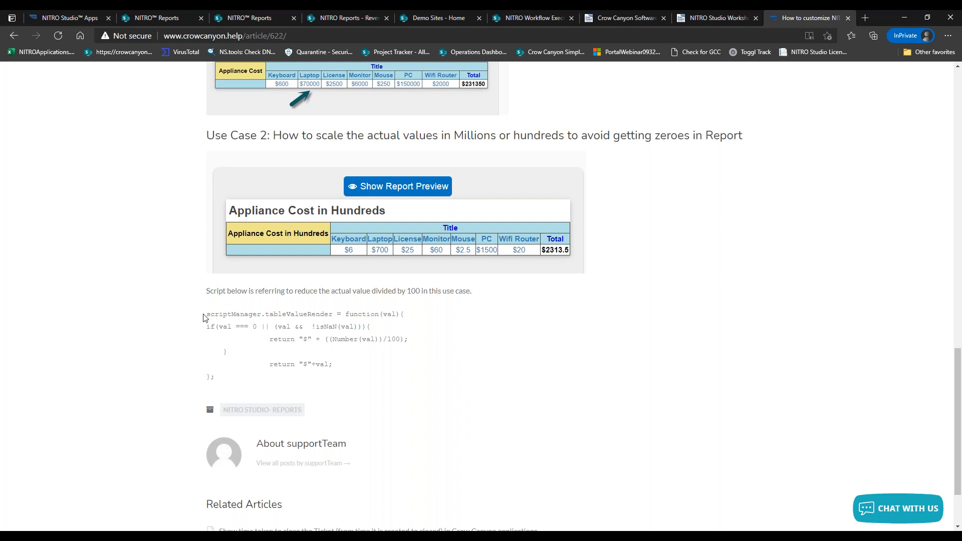
drag(211, 315, 402, 384)
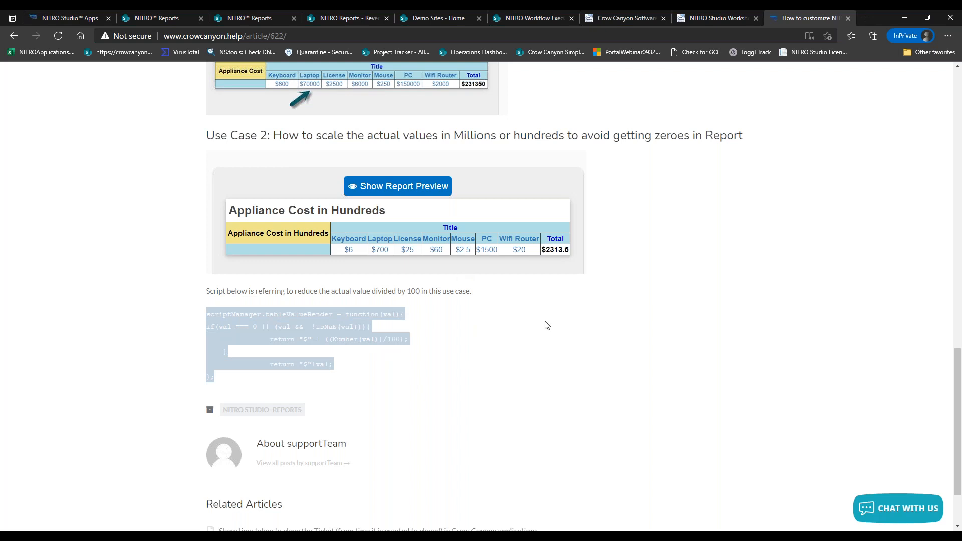
click(422, 317)
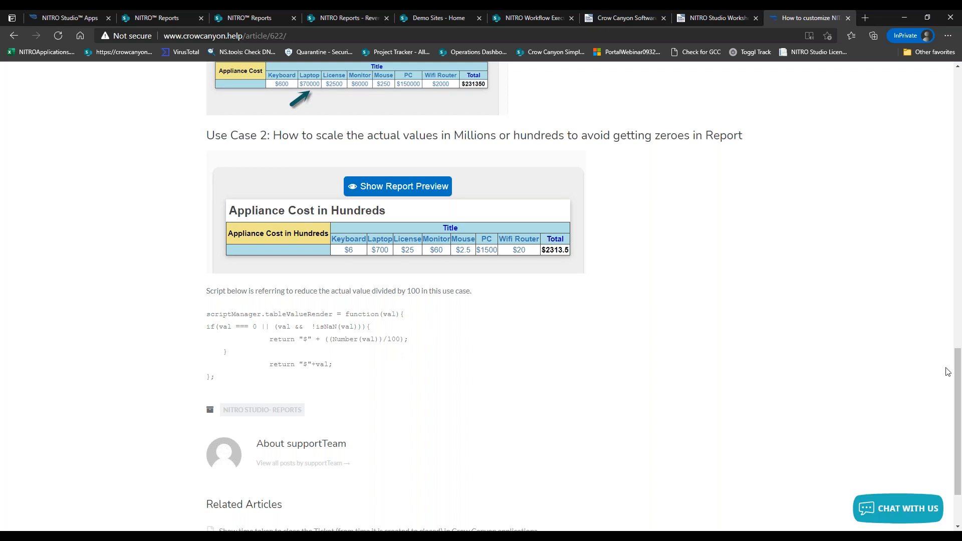
drag(958, 373, 933, 79)
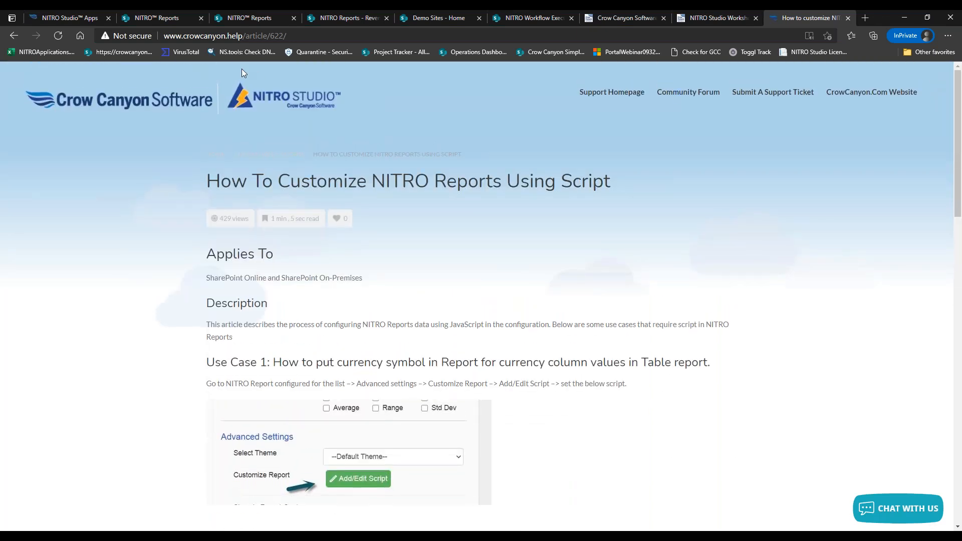
- Return to the Priority vs Impact report configuration and save the report
click(261, 18)
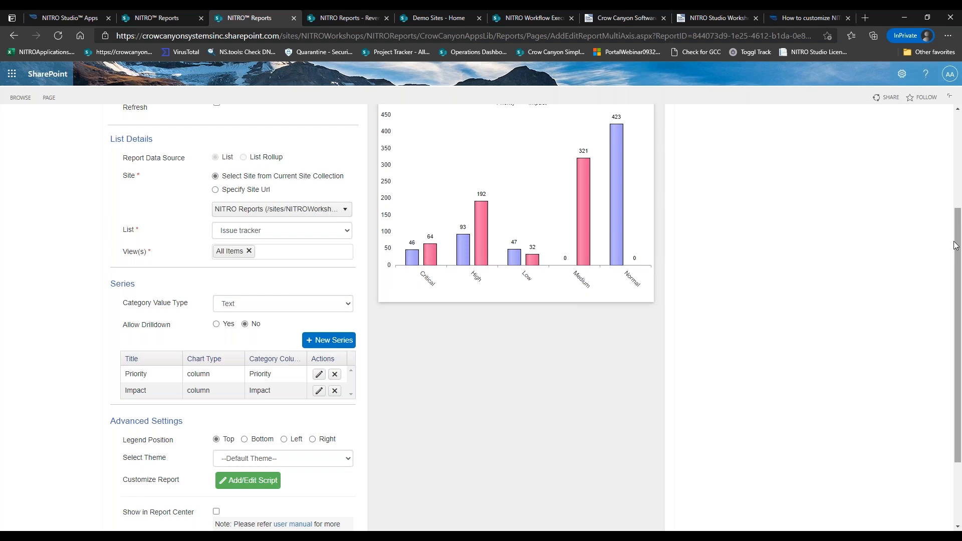
drag(955, 246, 953, 142)
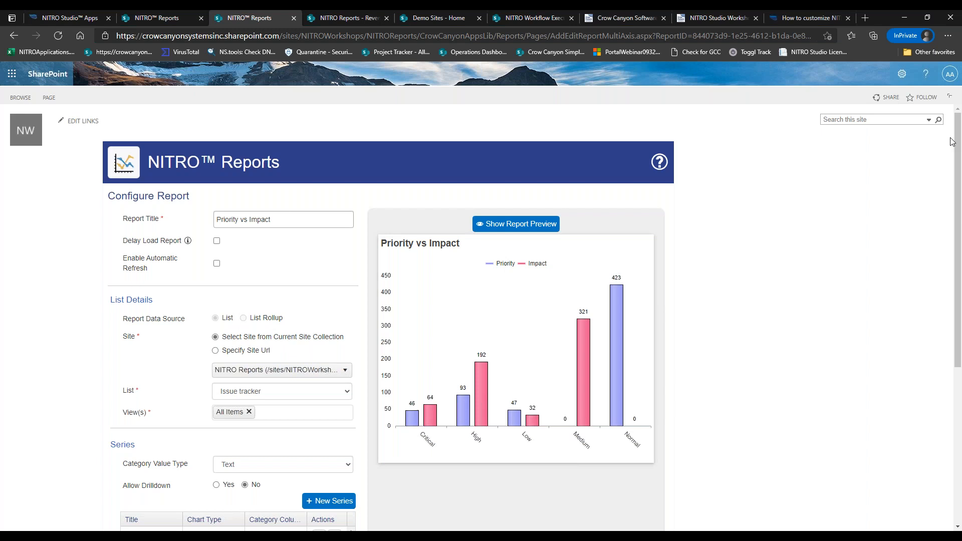
drag(957, 142, 958, 148)
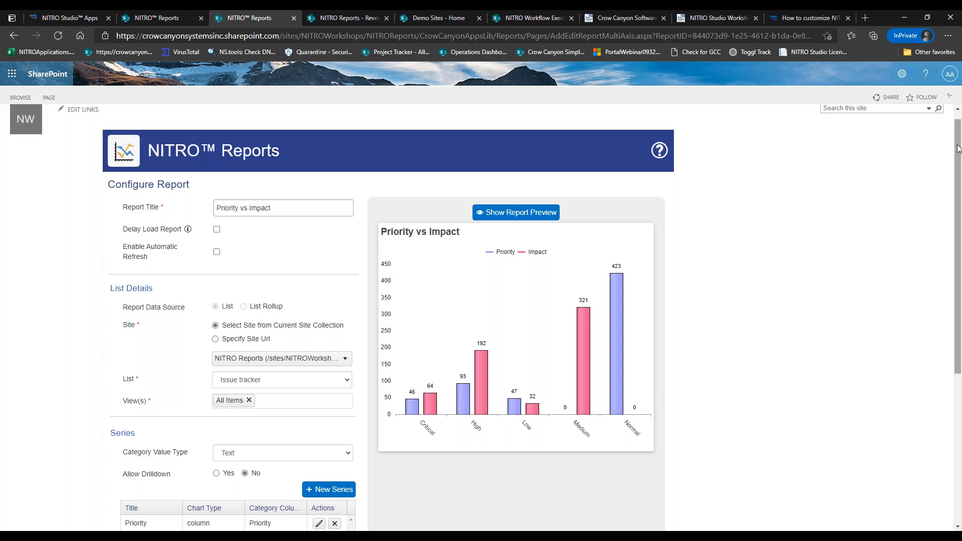
drag(958, 148, 951, 337)
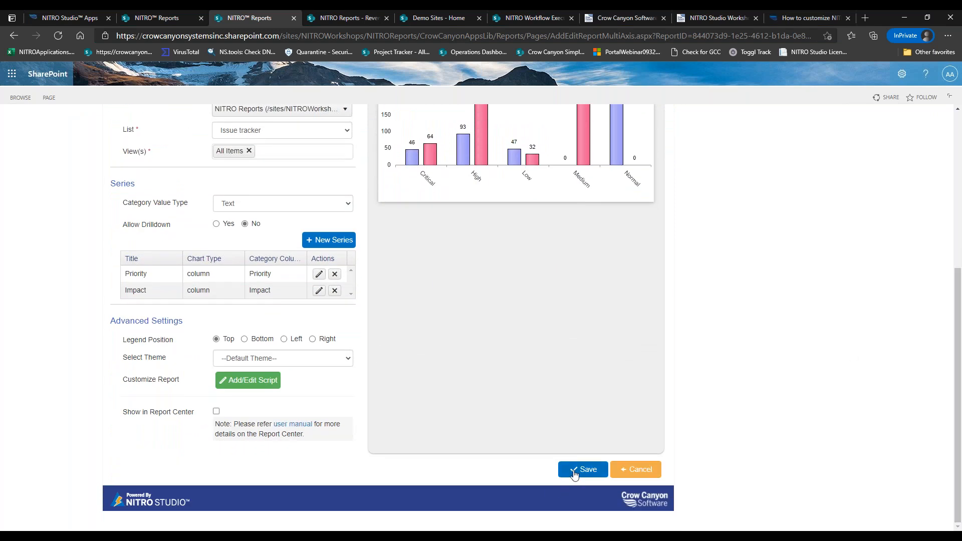
click(576, 471)
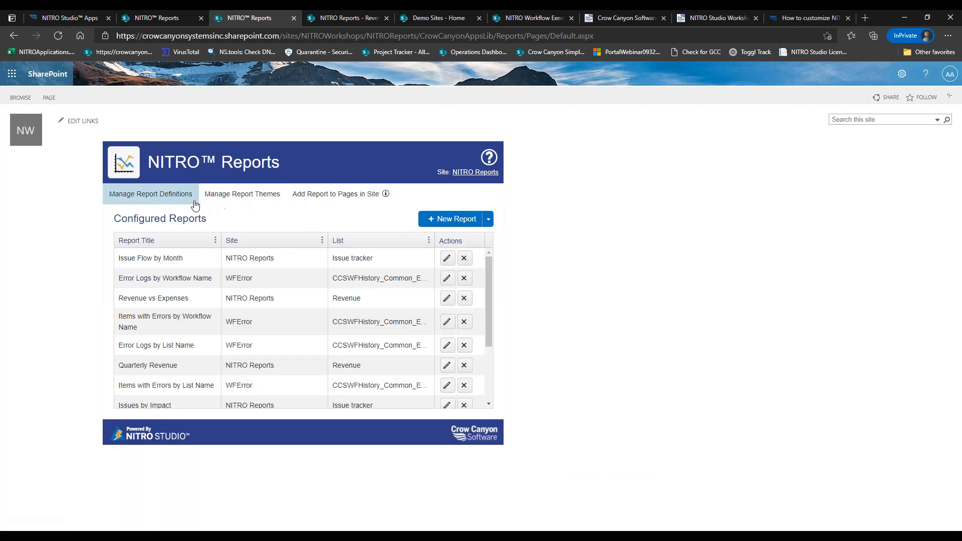
- Open the Default 2 report theme for editing from the configured report themes
click(235, 200)
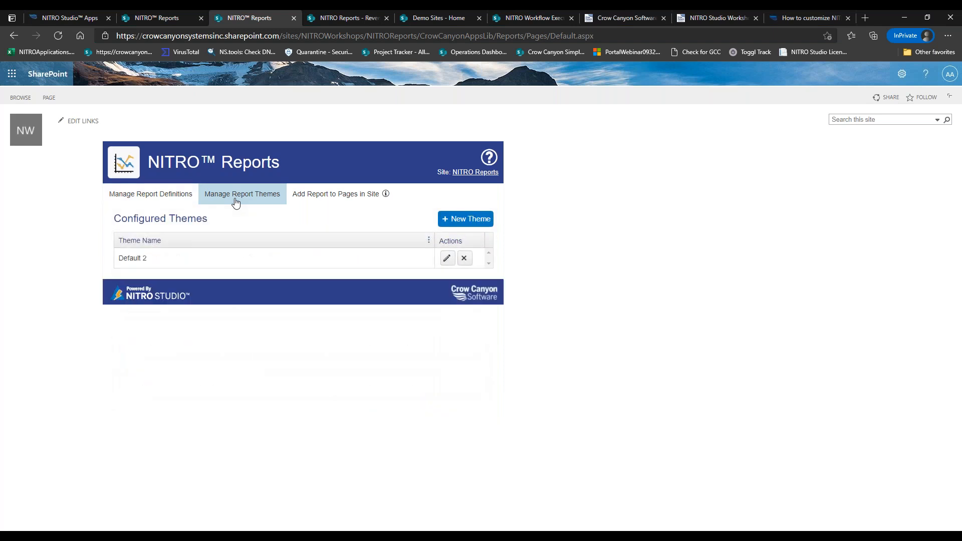
click(447, 259)
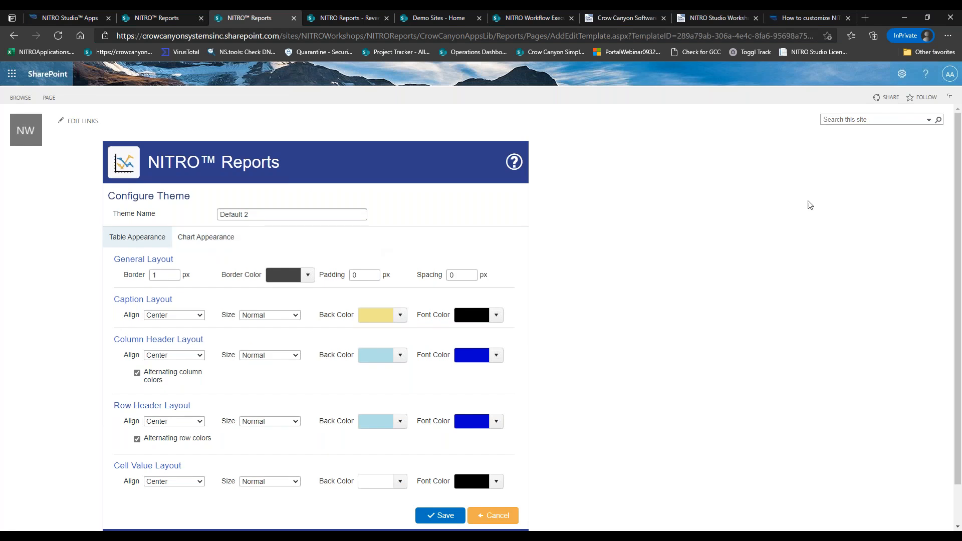
- Examine the Default 2 theme's table and chart appearance settings, including its color mapping options, and close the theme without saving
scroll(959, 141, down, 2)
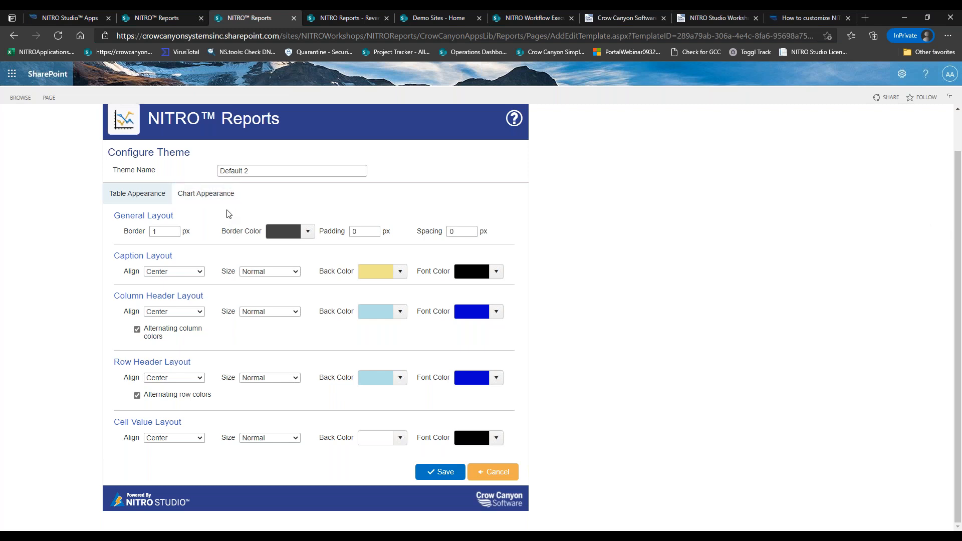
click(178, 196)
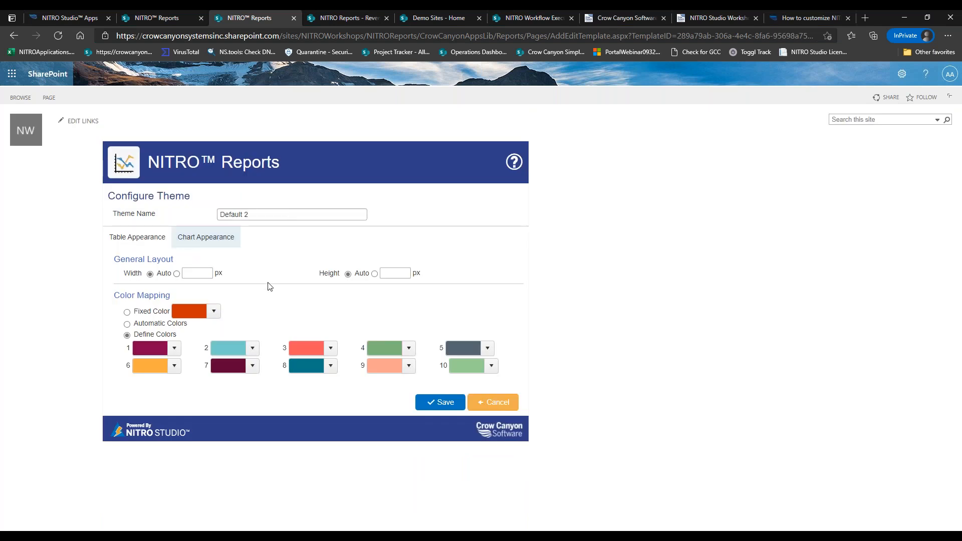
drag(140, 324, 142, 324)
click(127, 325)
click(151, 315)
click(152, 337)
click(173, 351)
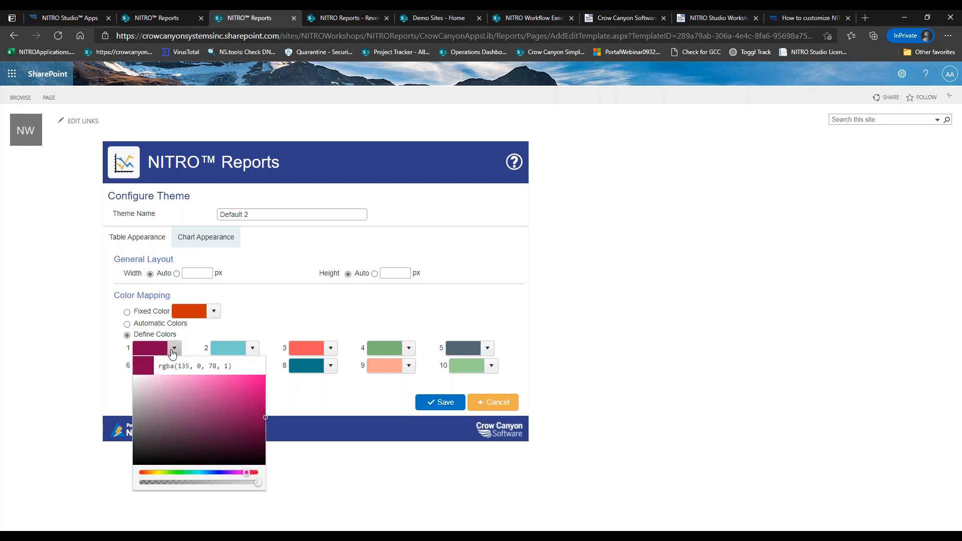
click(242, 334)
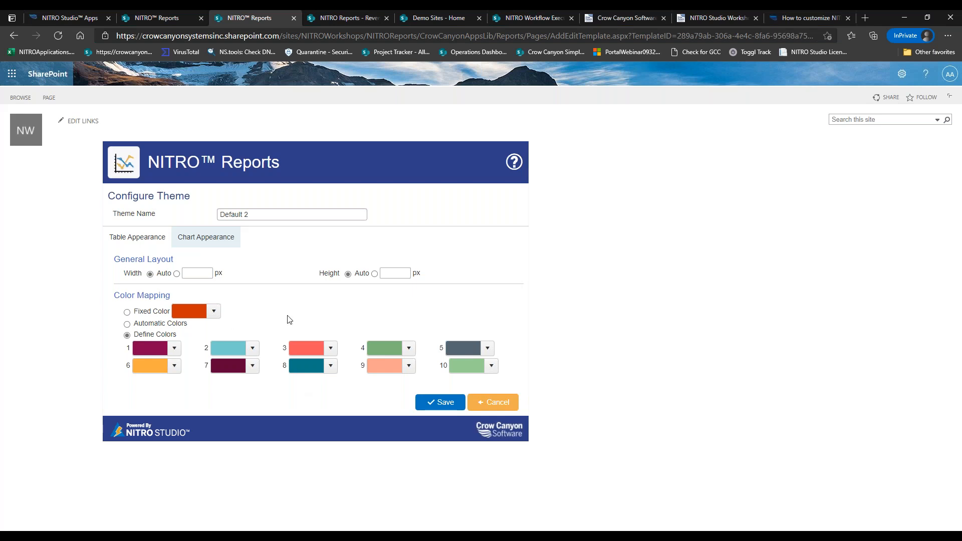
click(494, 408)
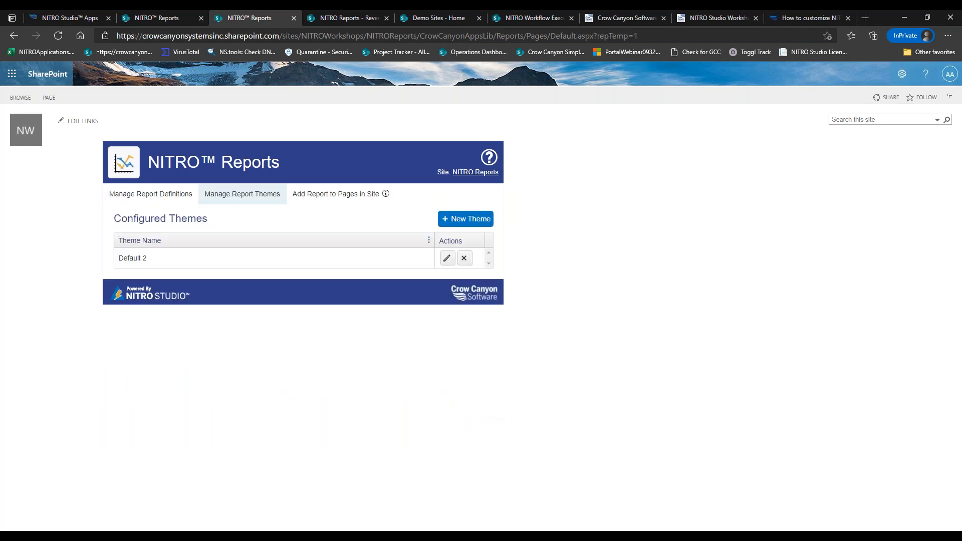
- Open the Issue Flow by Month report definition, check its theme selection under Advanced Settings, and leave without saving
click(172, 197)
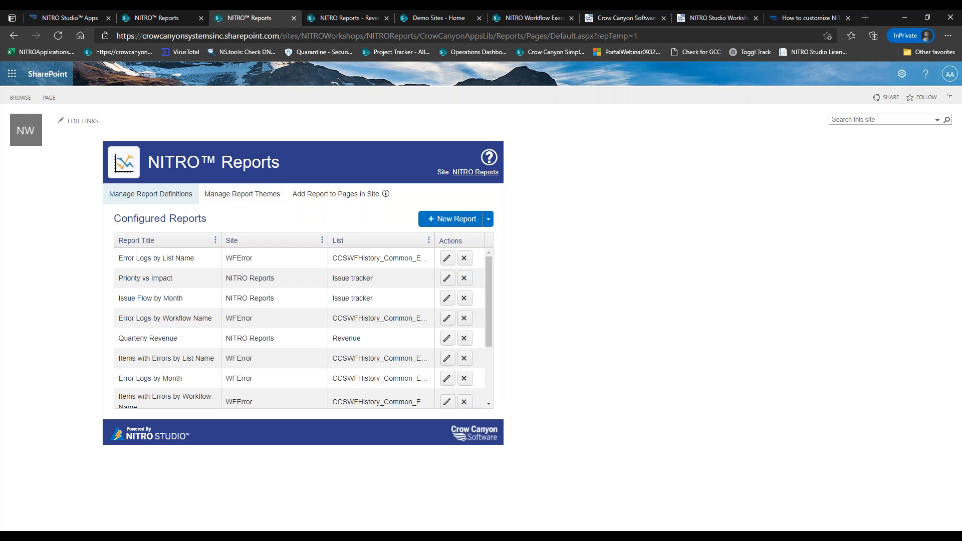
click(446, 299)
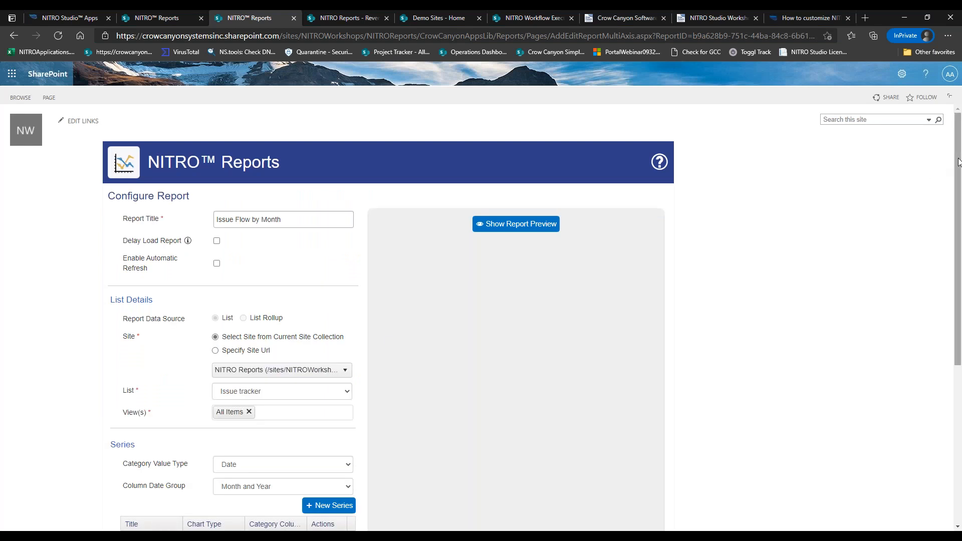
scroll(219, 304, down, 4)
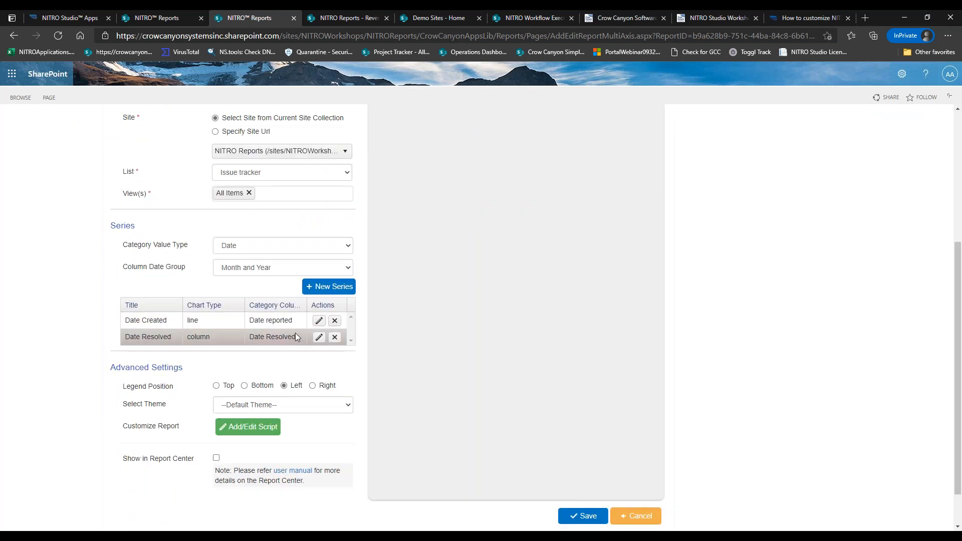
click(326, 406)
click(178, 407)
click(225, 409)
click(359, 443)
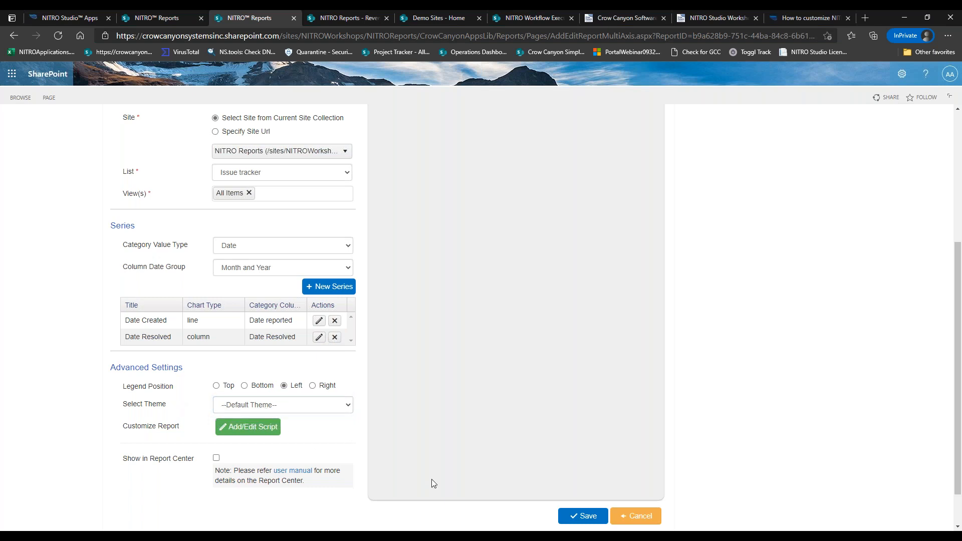
click(638, 516)
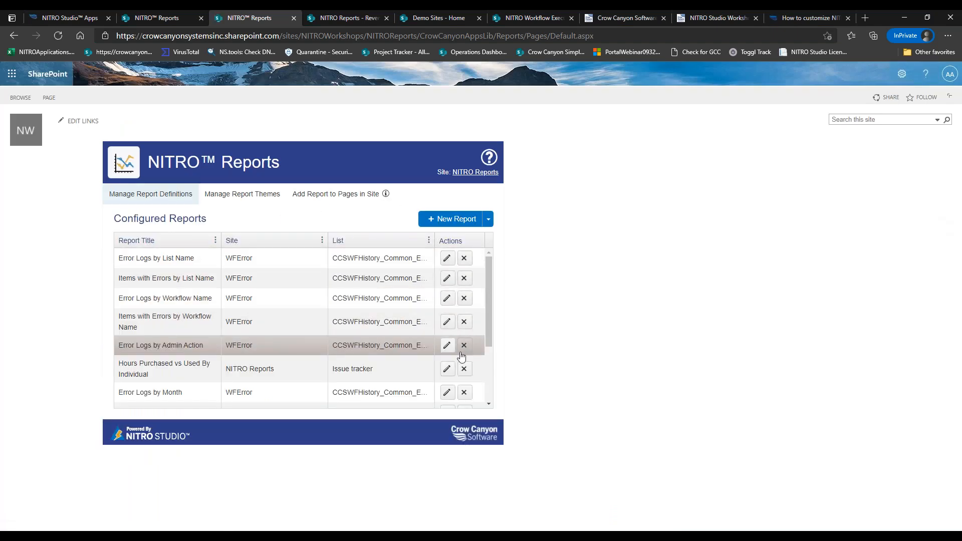
- Open the Issues by Impact report definition, check its available themes, and leave without saving
scroll(490, 309, down, 3)
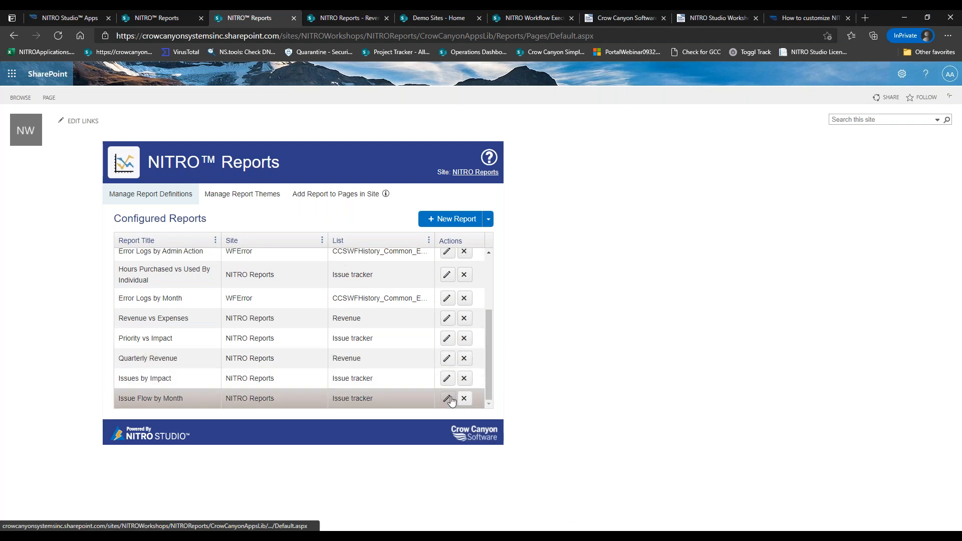
click(448, 380)
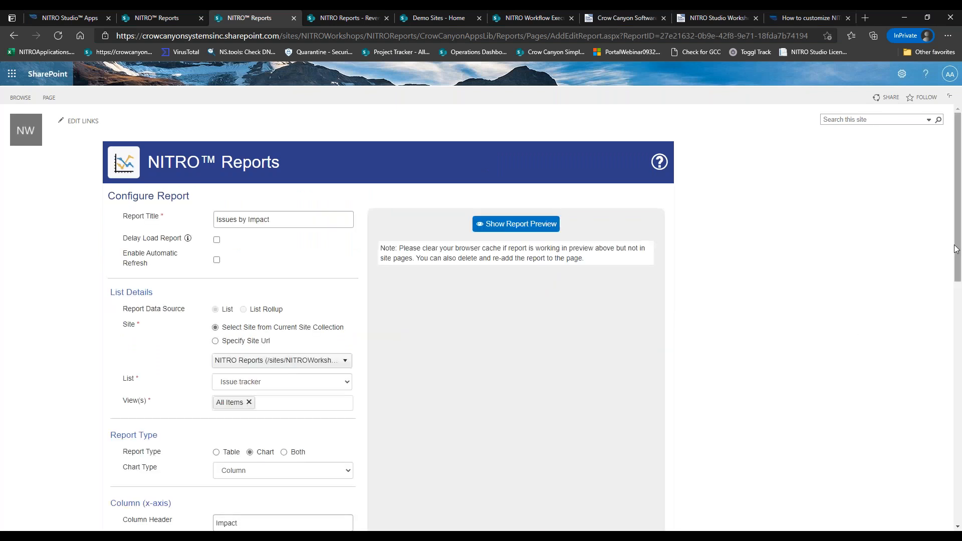
scroll(687, 380, down, 5)
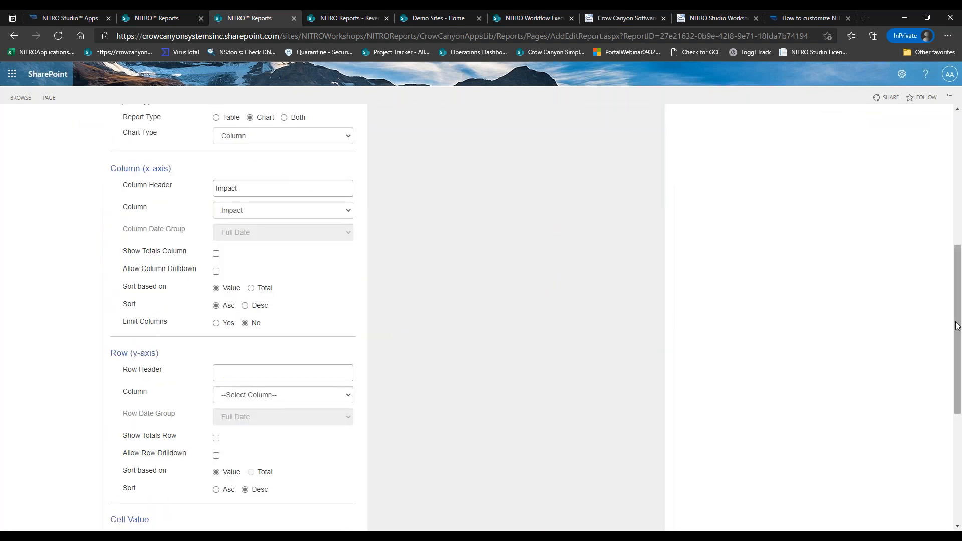
scroll(951, 344, down, 5)
click(246, 401)
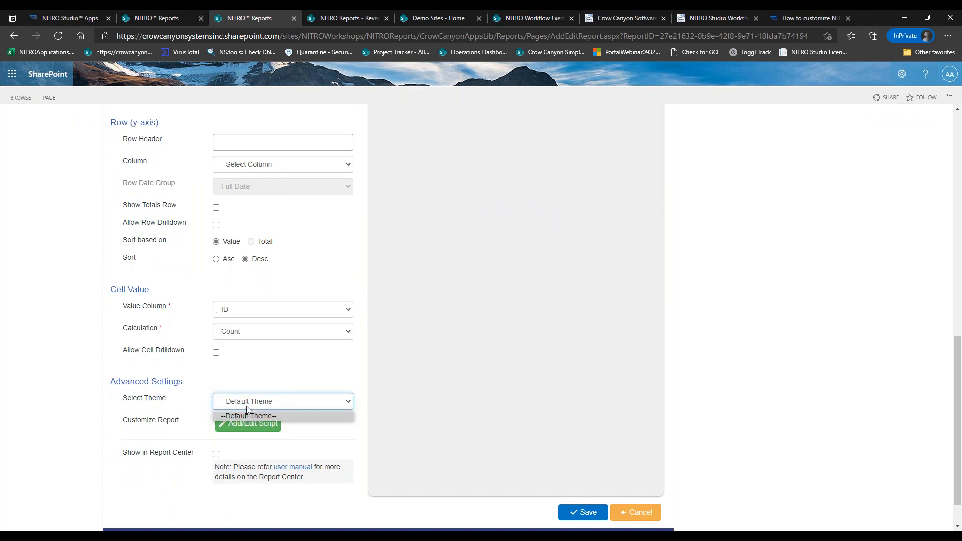
click(335, 437)
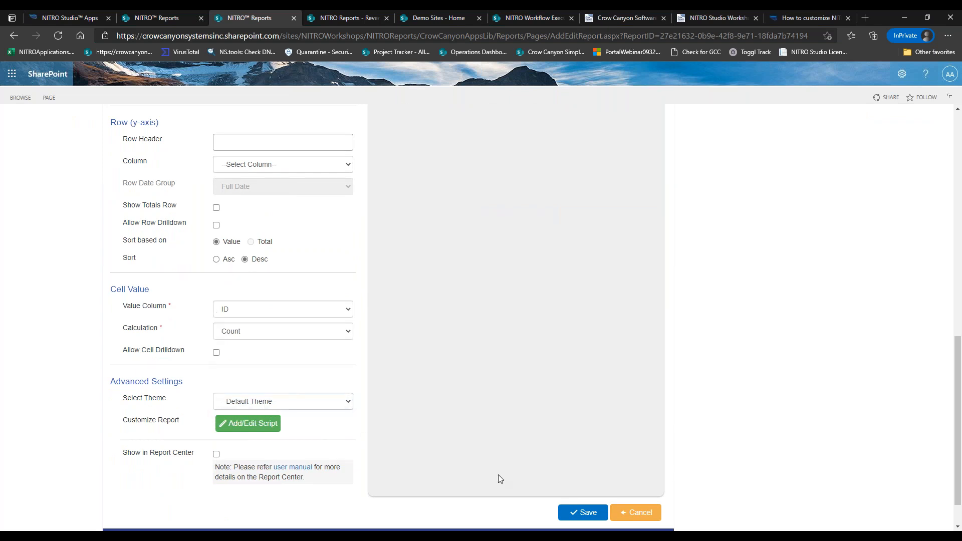
click(630, 512)
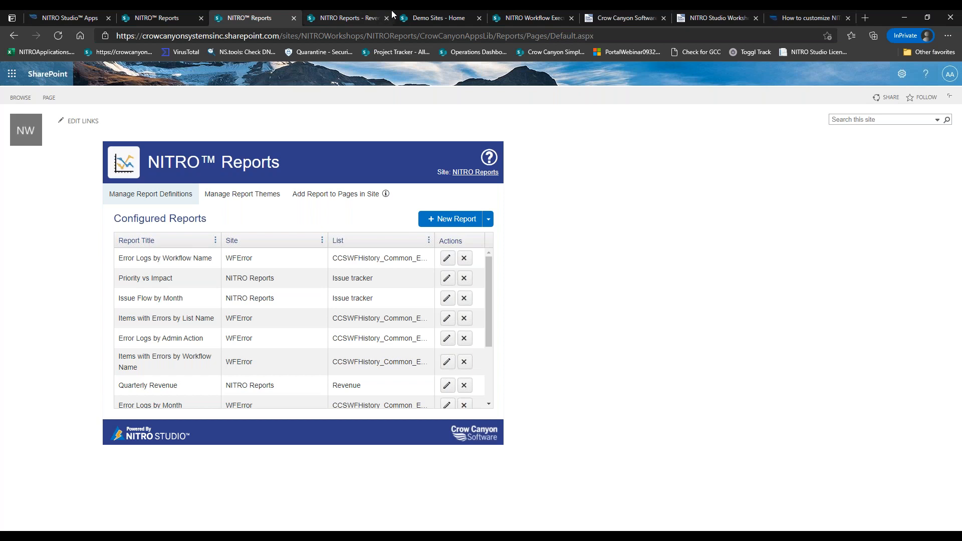
- Open NITRO Workflows for the NITRO Reports site from NITRO Studio Apps
click(359, 18)
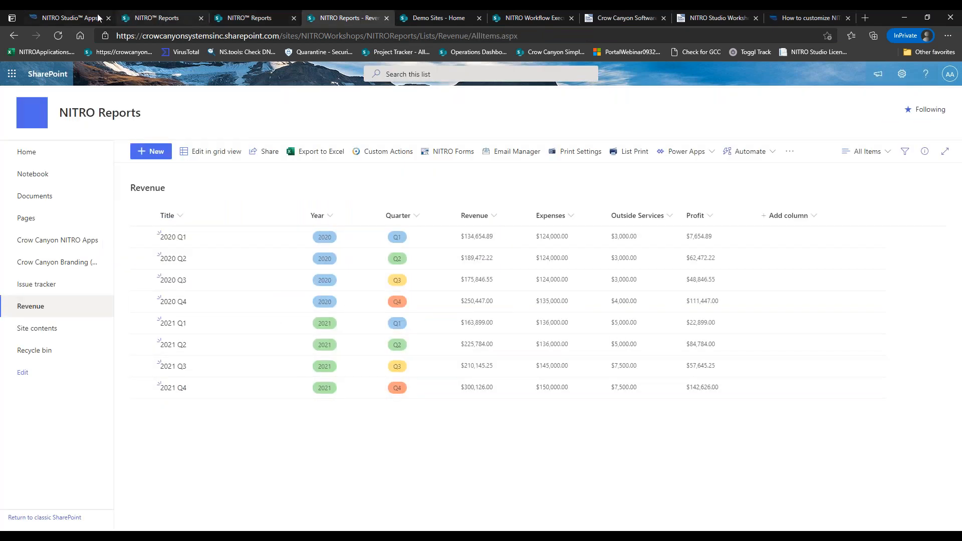
click(247, 22)
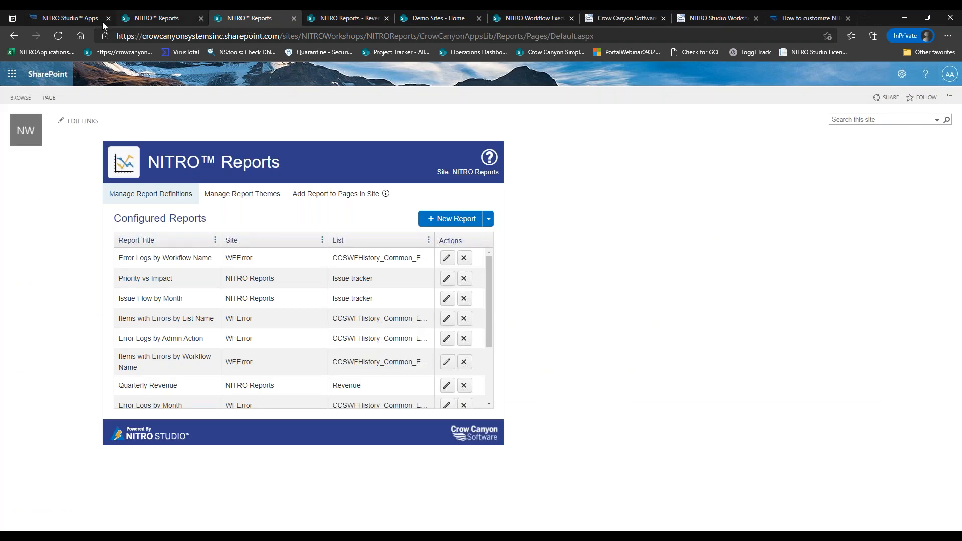
click(76, 17)
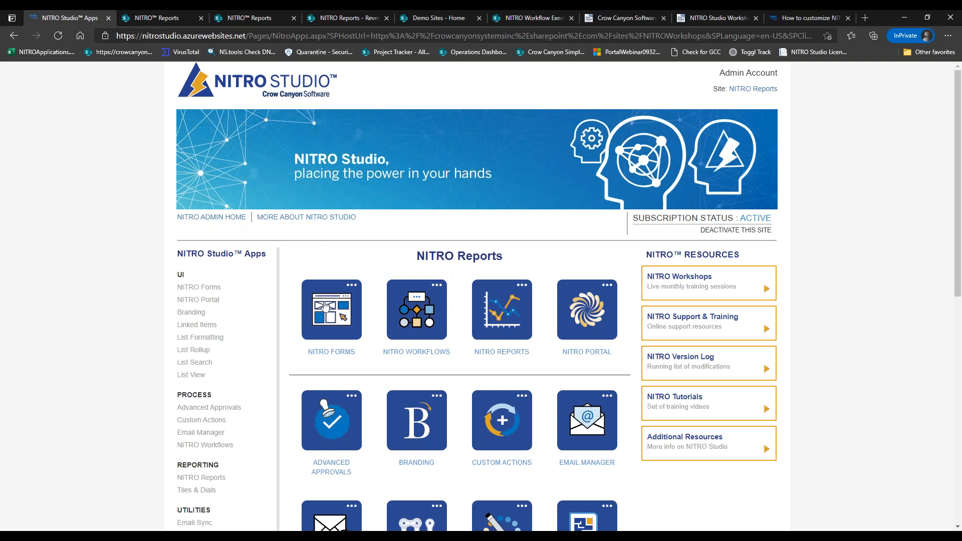
click(413, 317)
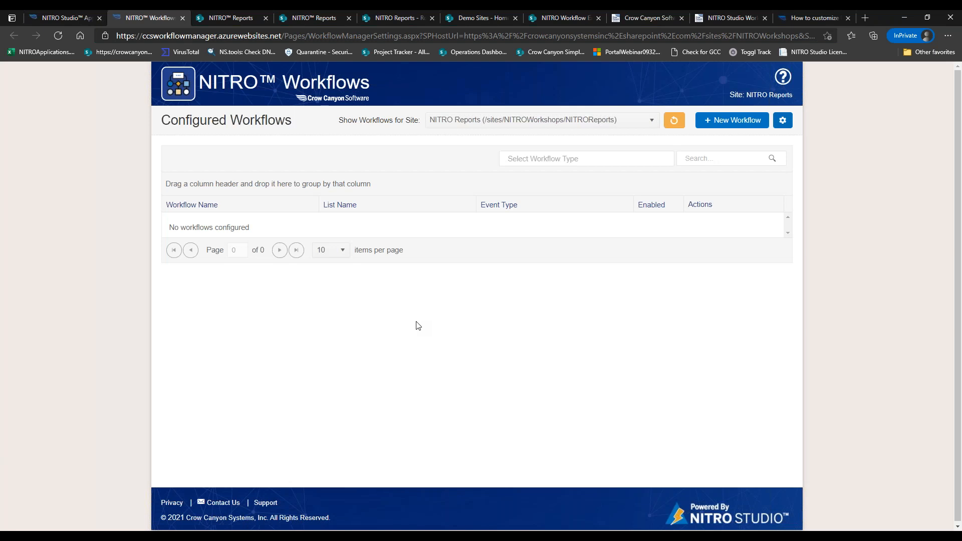
- Start a new workflow on the Revenue list and set it to run as a scheduled report
click(721, 128)
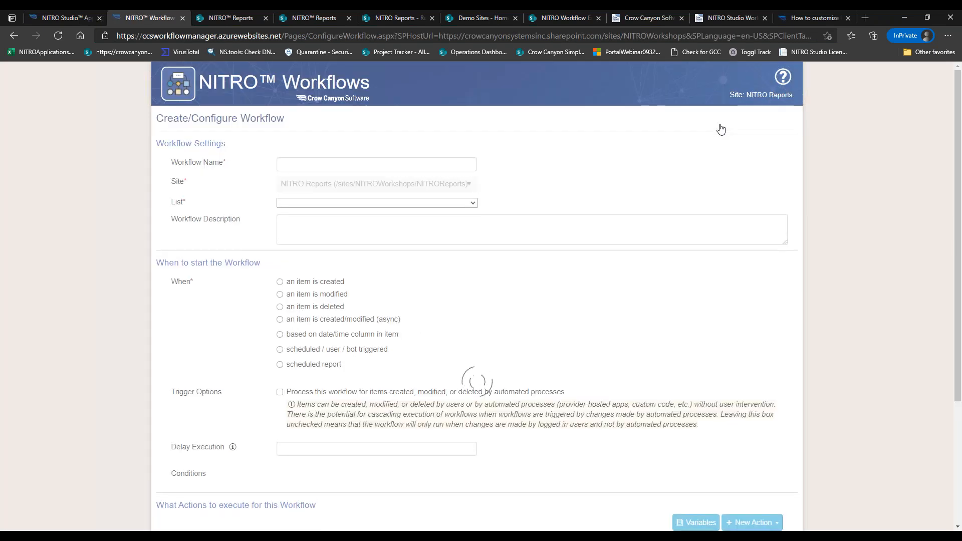
click(451, 221)
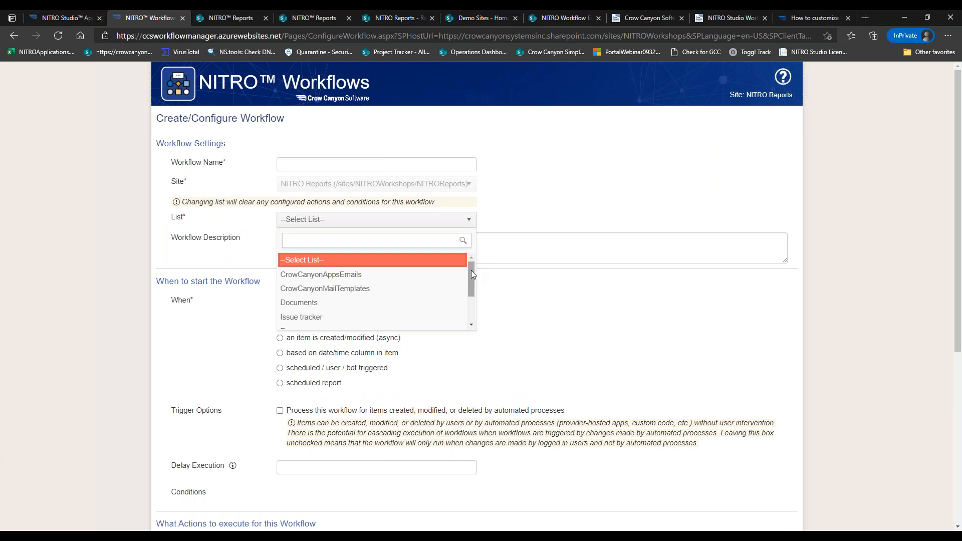
drag(471, 269, 471, 293)
click(339, 285)
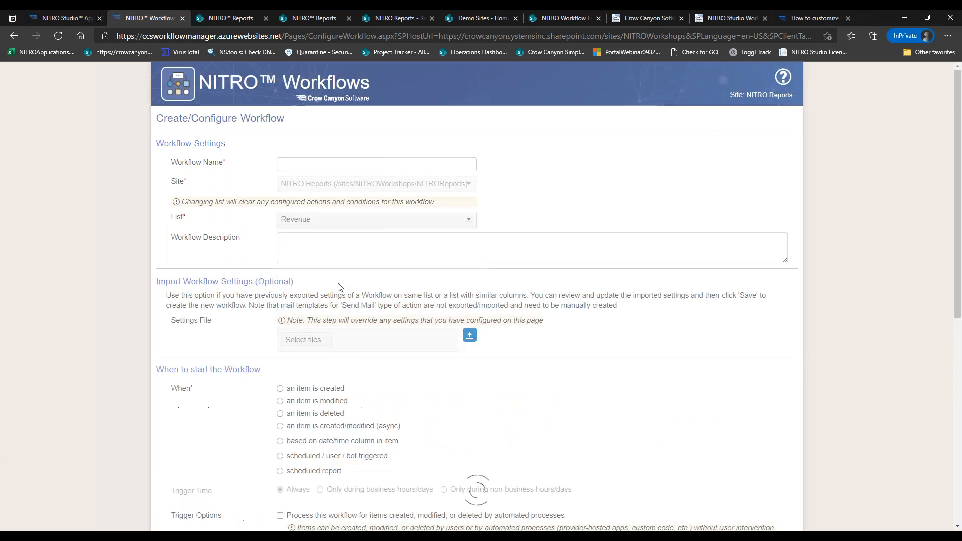
scroll(957, 238, down, 3)
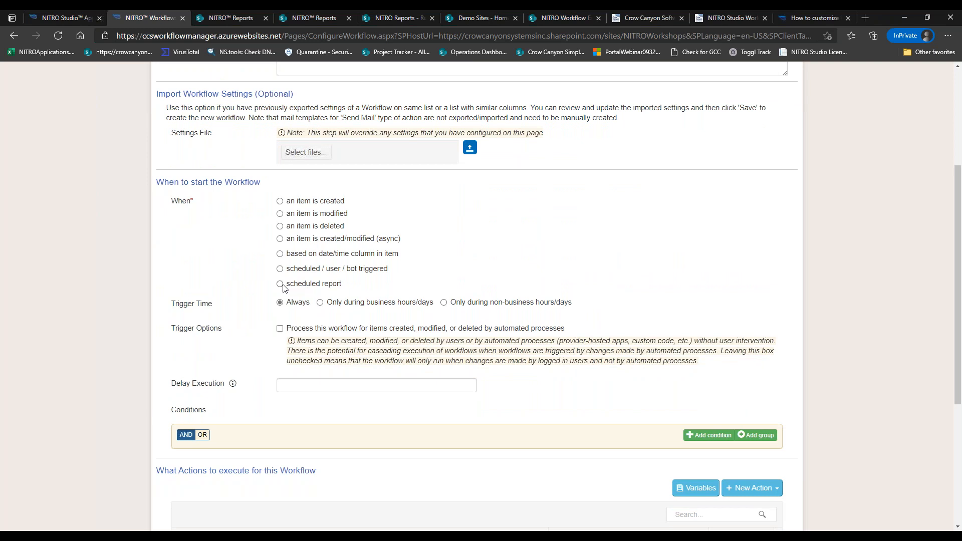
click(280, 284)
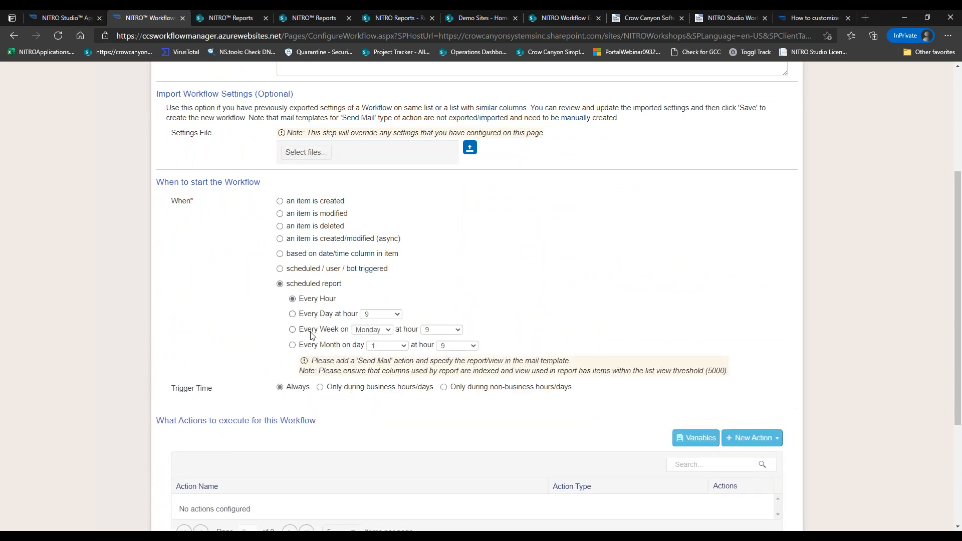
- Try a monthly schedule for the report and check the available days of the month
click(304, 347)
click(389, 346)
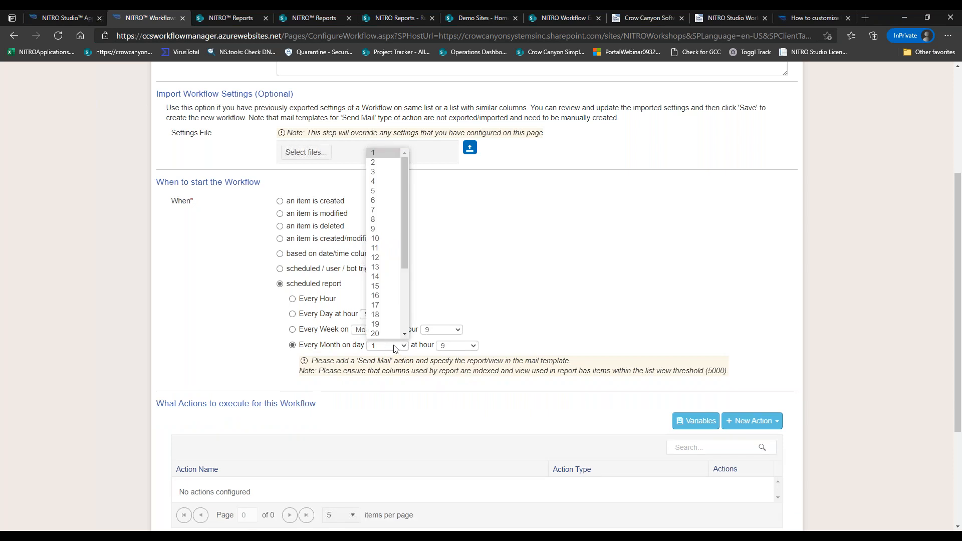
click(471, 292)
click(378, 300)
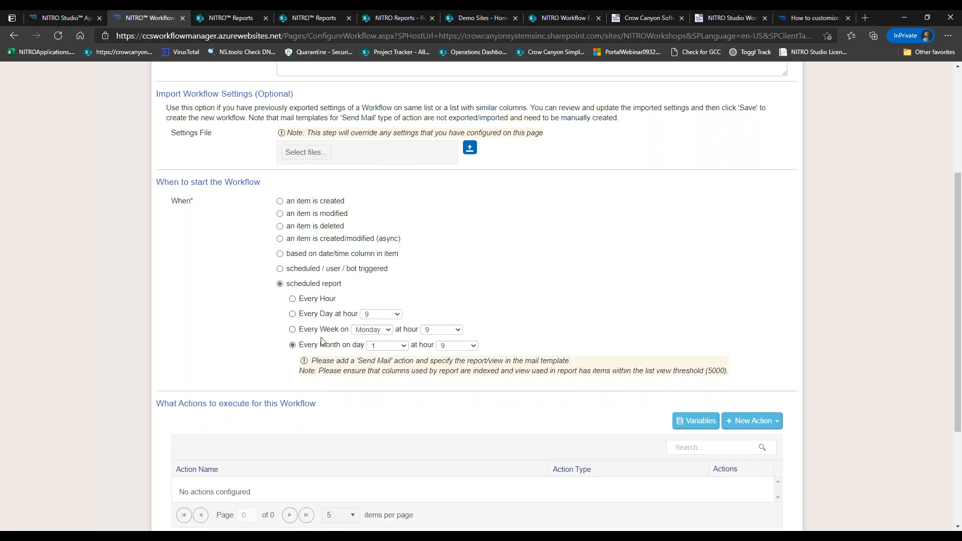
click(382, 345)
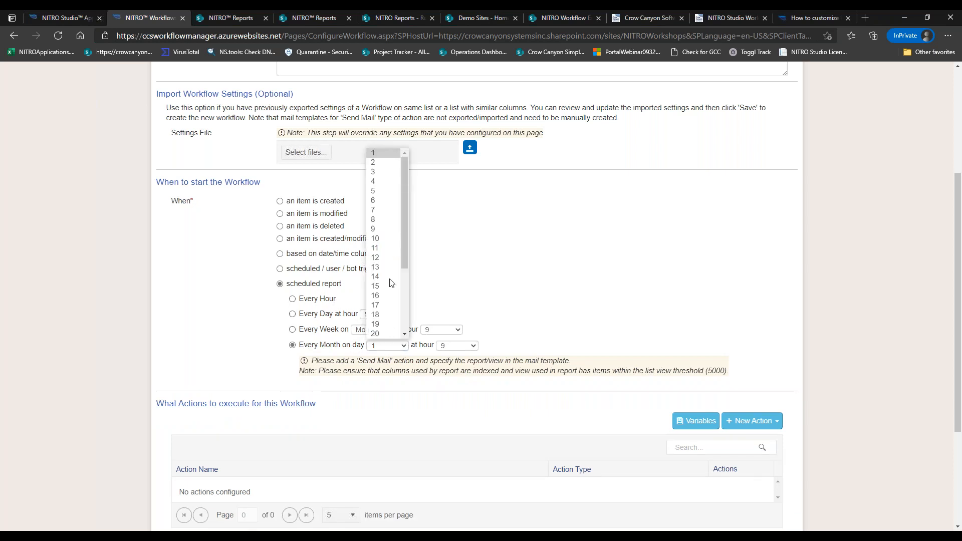
click(426, 249)
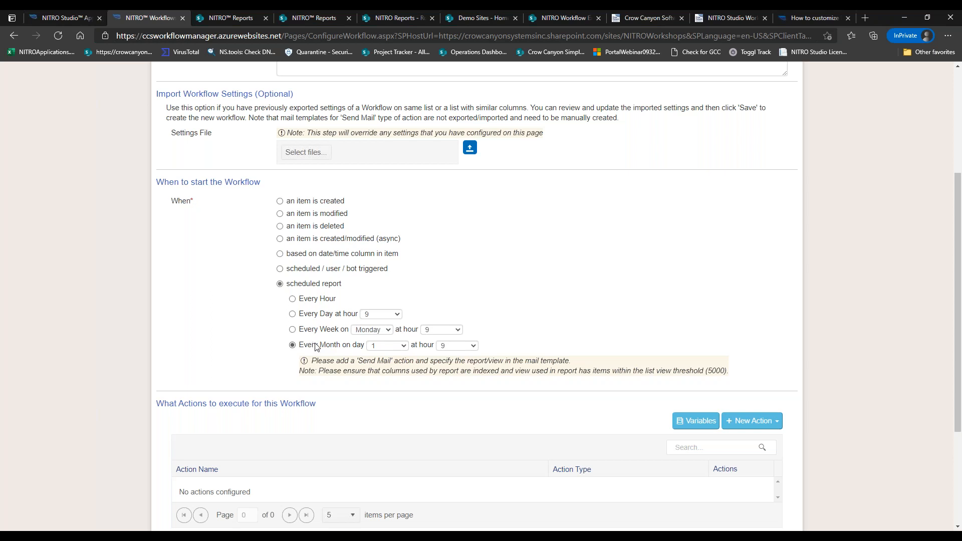
- Schedule the report for every day at hour 9 and add a Send Mail action to the workflow
click(309, 315)
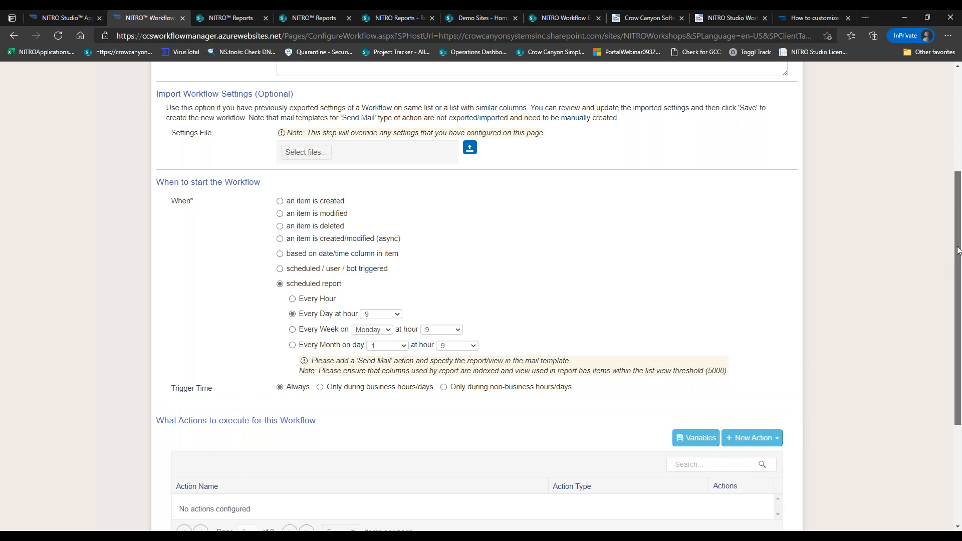
scroll(945, 280, down, 3)
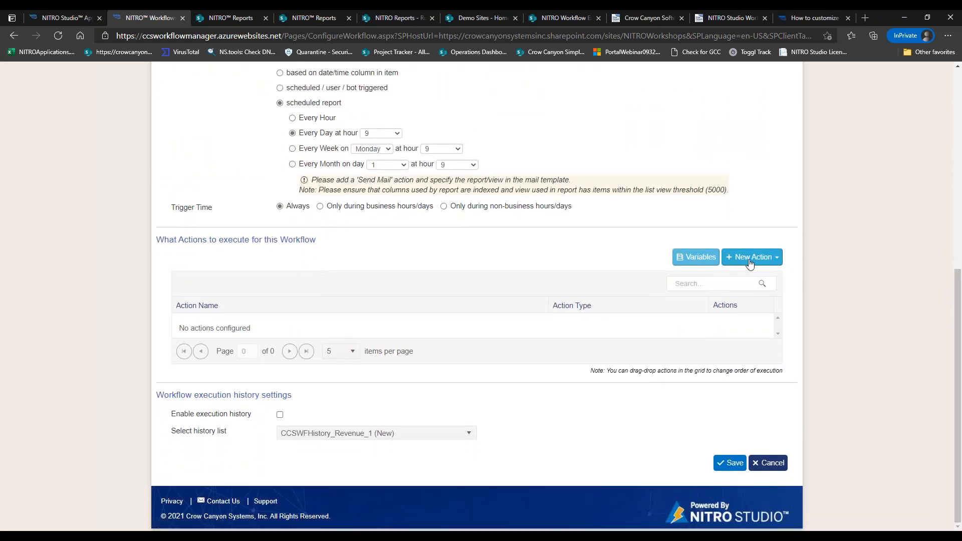
click(751, 256)
click(721, 315)
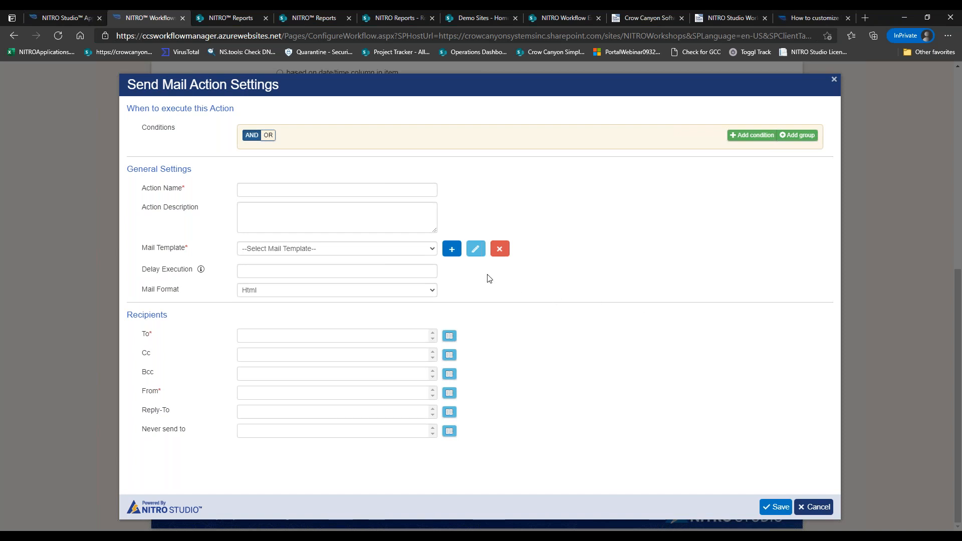
- Create a mail template named Demo Template with the subject Daily Report for the Send Mail action
click(452, 250)
click(419, 164)
text(Demo Templa)
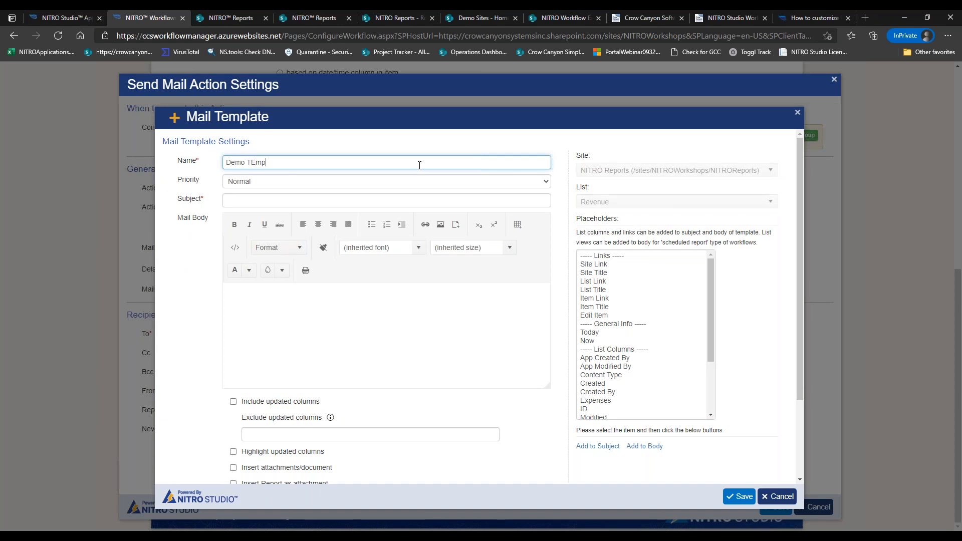
text(te)
click(419, 200)
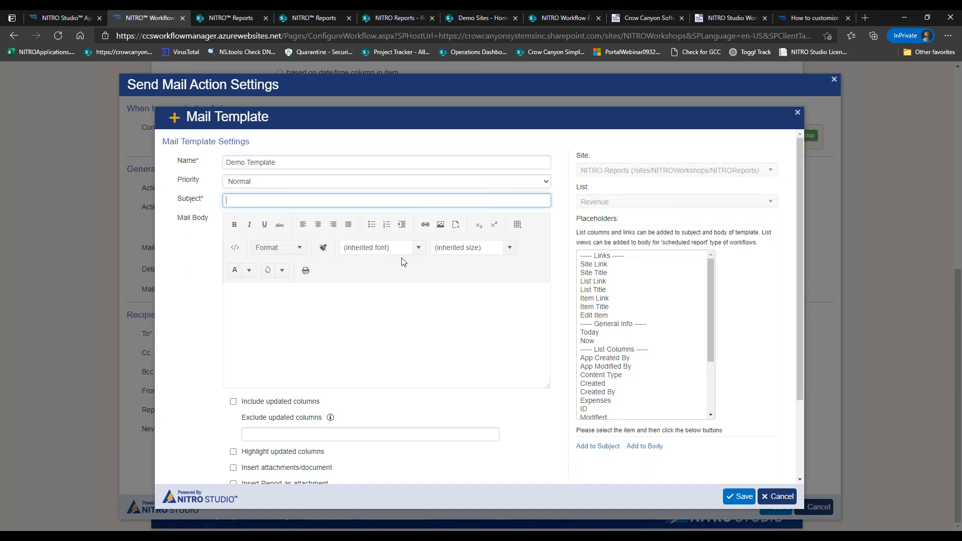
text(Daily Report)
key(BackSpace)
- Attach the Revenue vs Expenses report to the mail template and save the template
drag(800, 284, 796, 375)
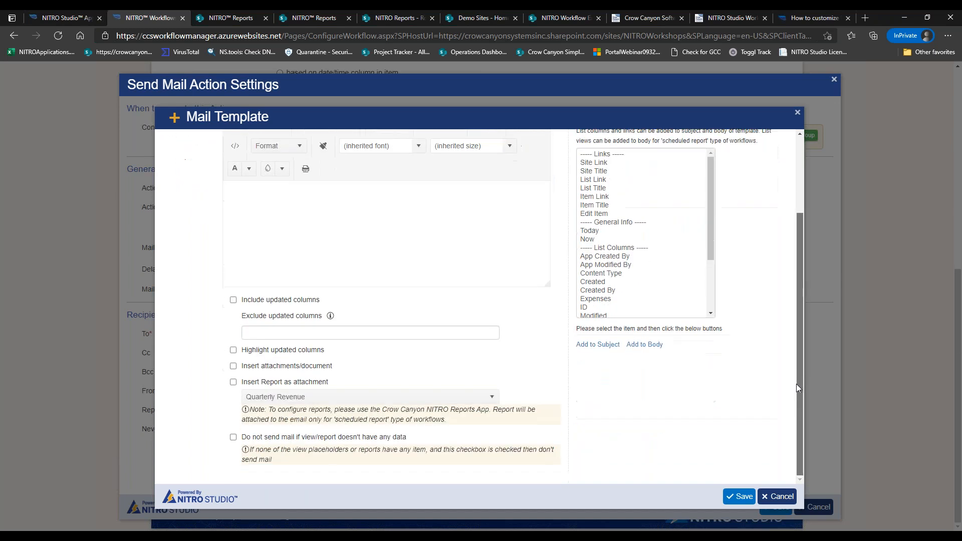
click(234, 382)
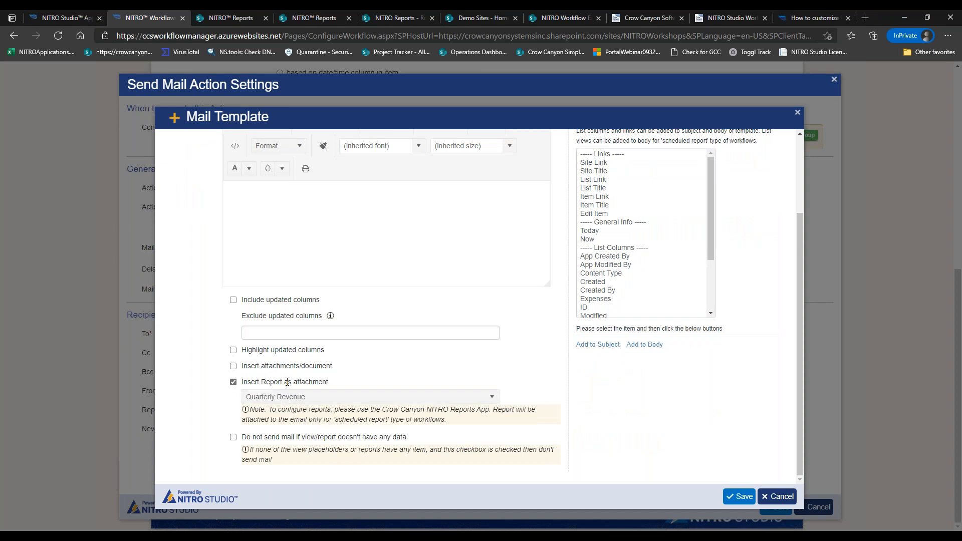
click(293, 400)
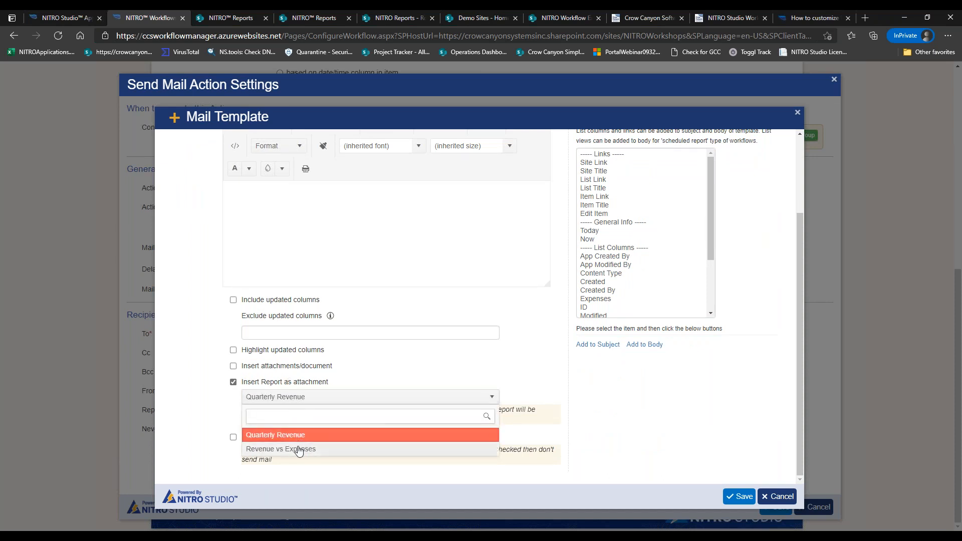
click(295, 447)
click(302, 399)
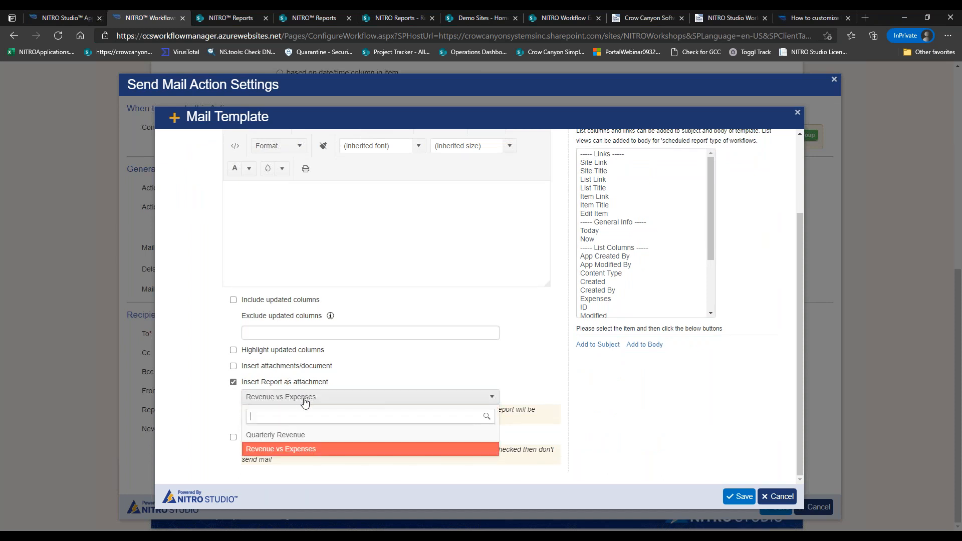
click(302, 435)
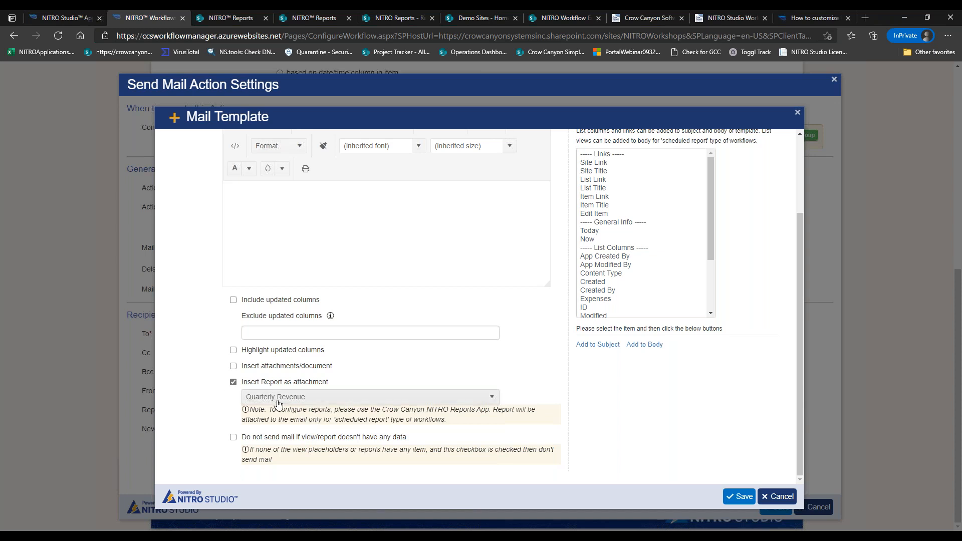
click(294, 401)
click(199, 420)
click(253, 398)
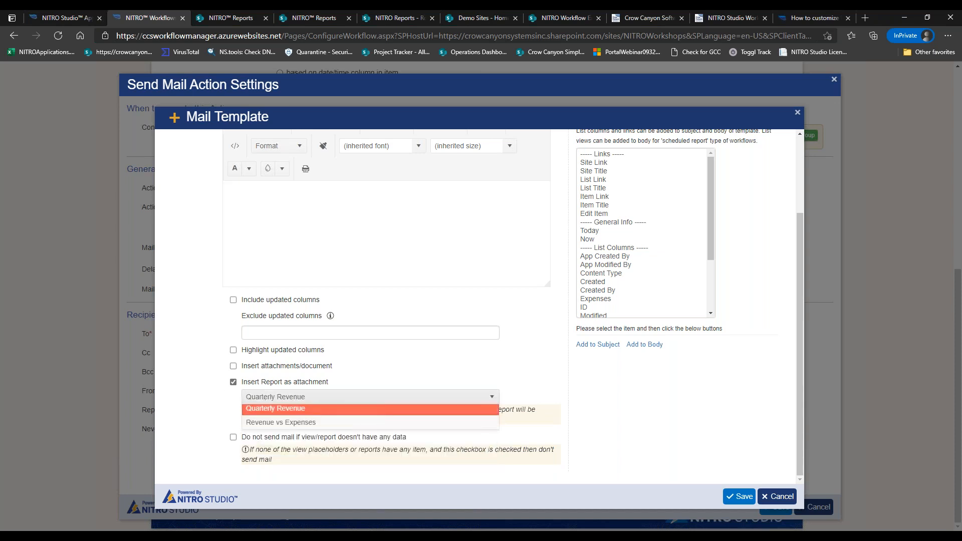
click(275, 446)
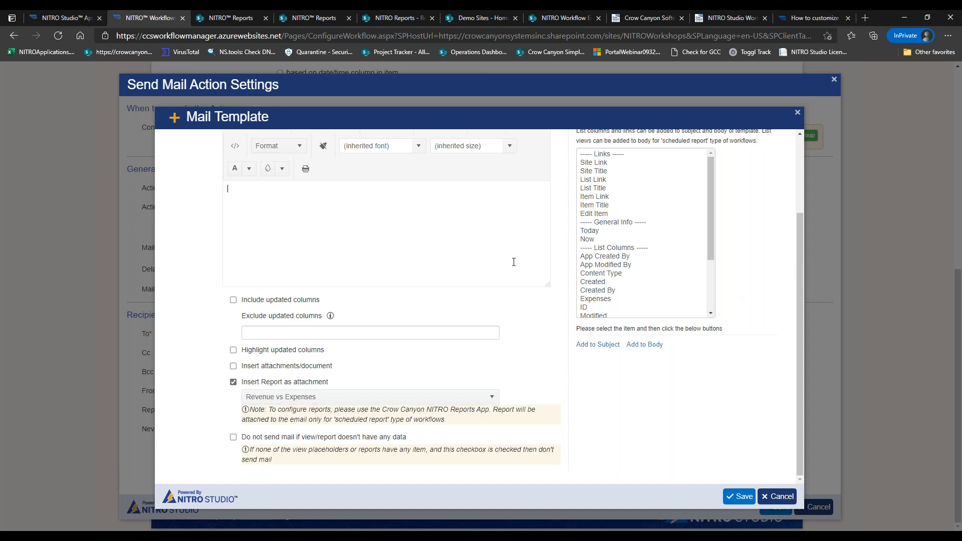
scroll(798, 252, up, 2)
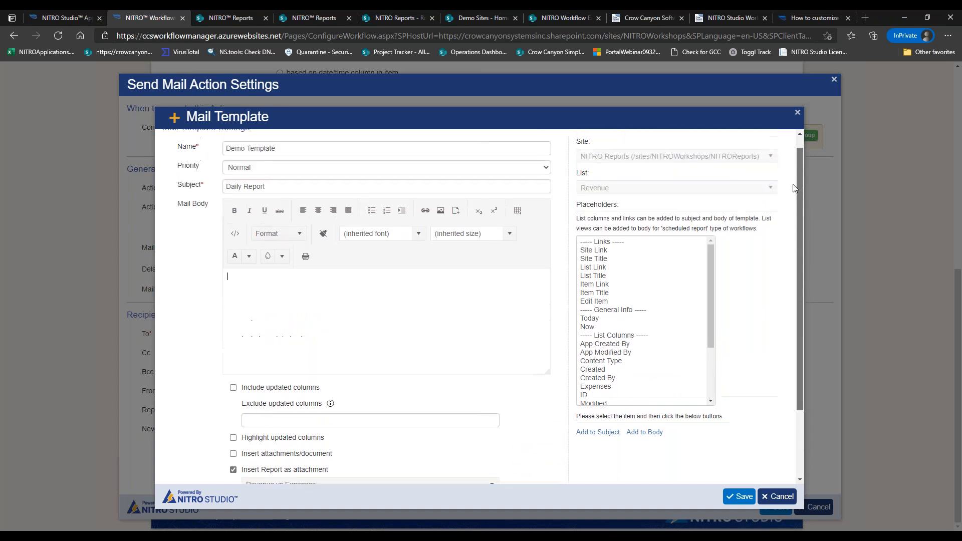
click(738, 495)
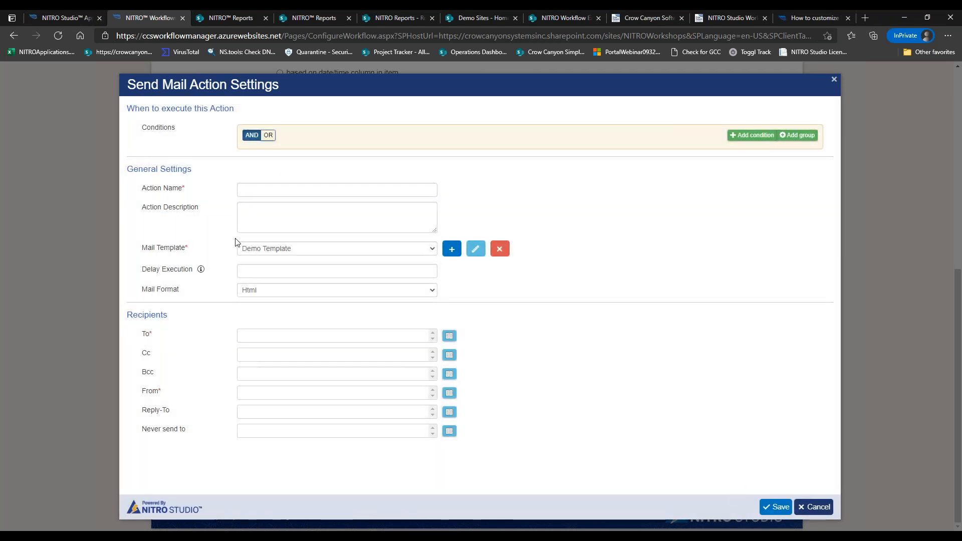
- Check the user selection options for the To and From recipients, and discard the Send Mail action and the new workflow
click(255, 191)
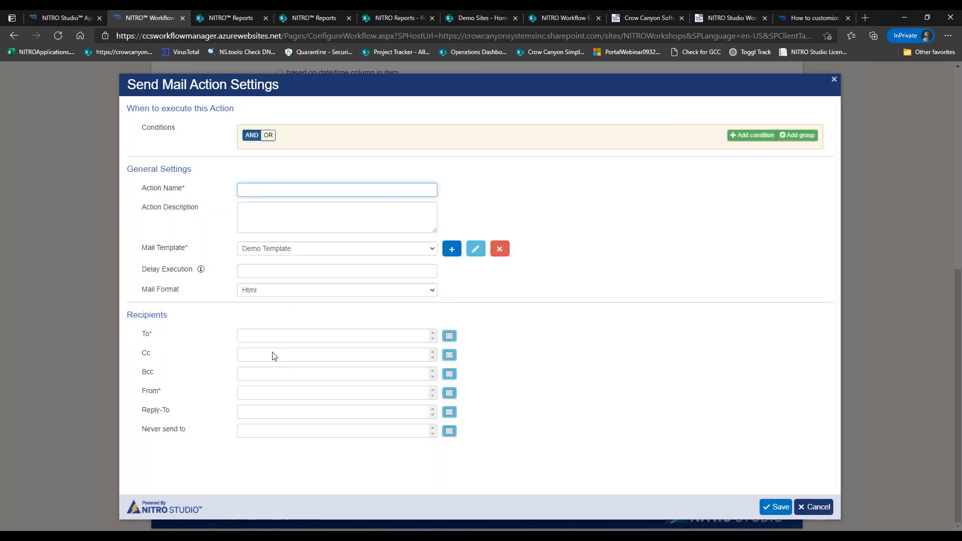
click(447, 337)
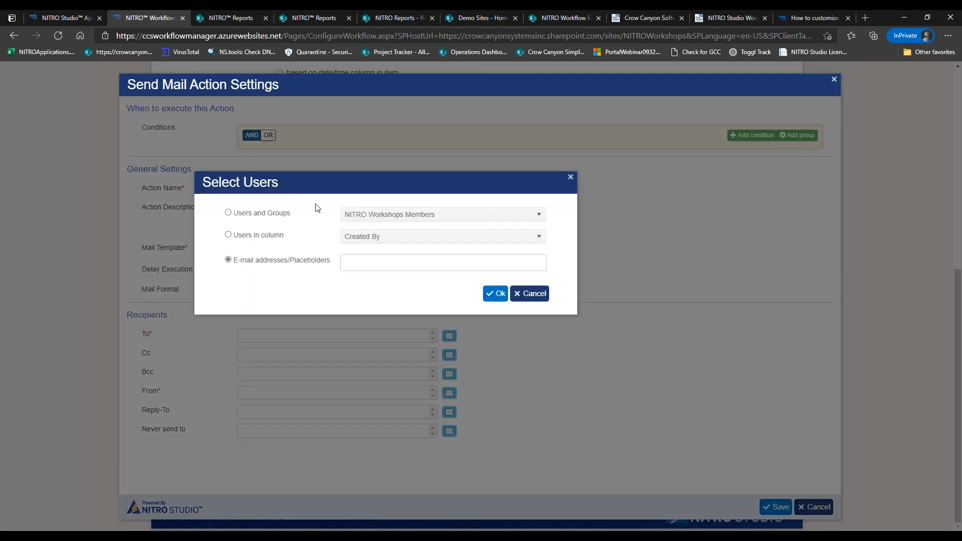
click(532, 295)
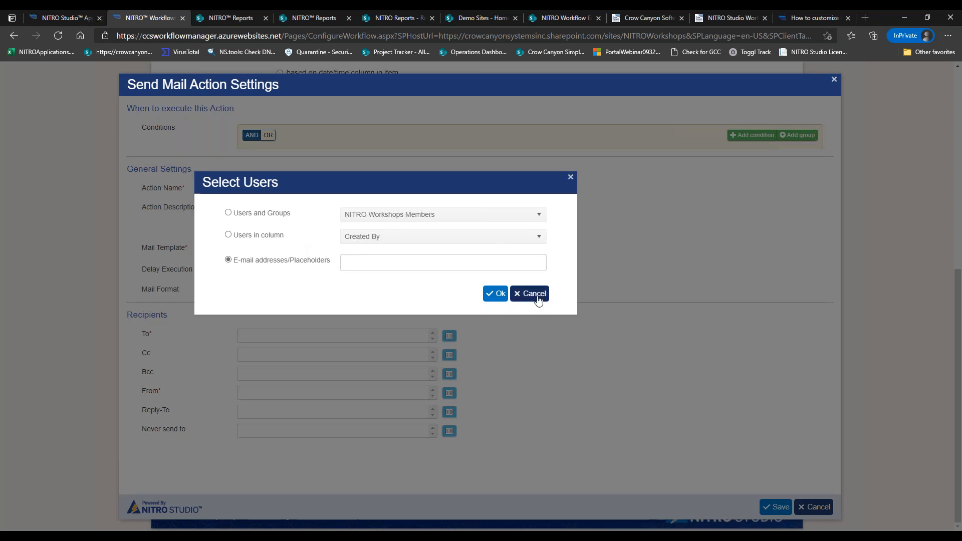
click(449, 393)
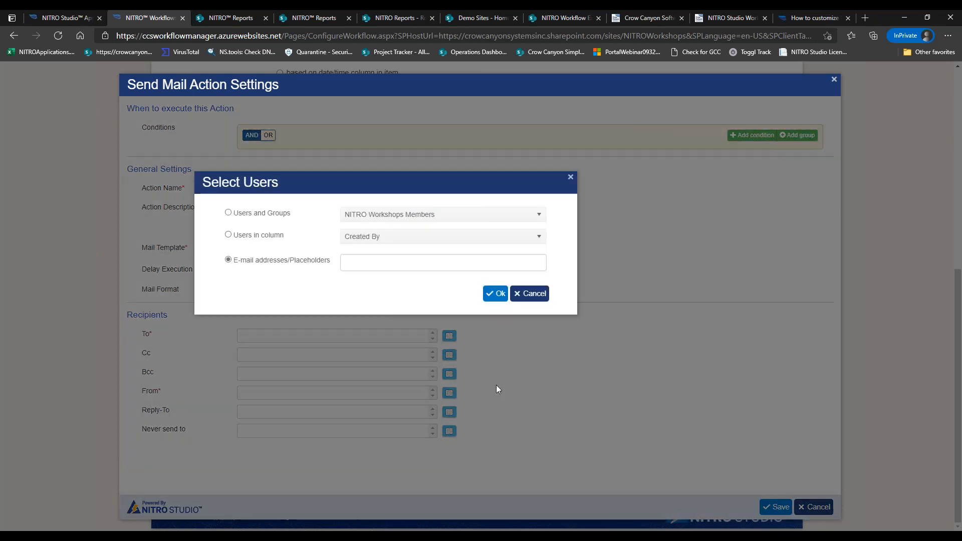
click(526, 296)
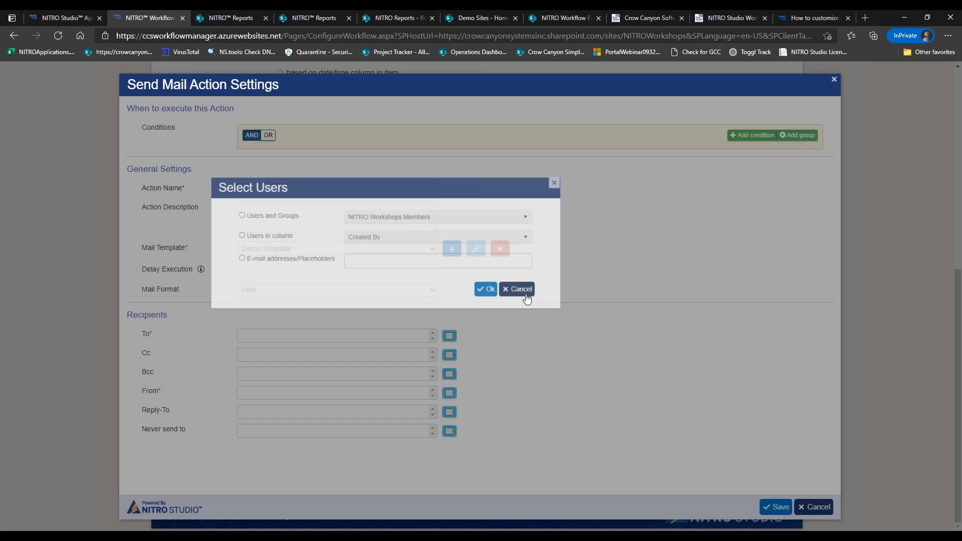
click(815, 507)
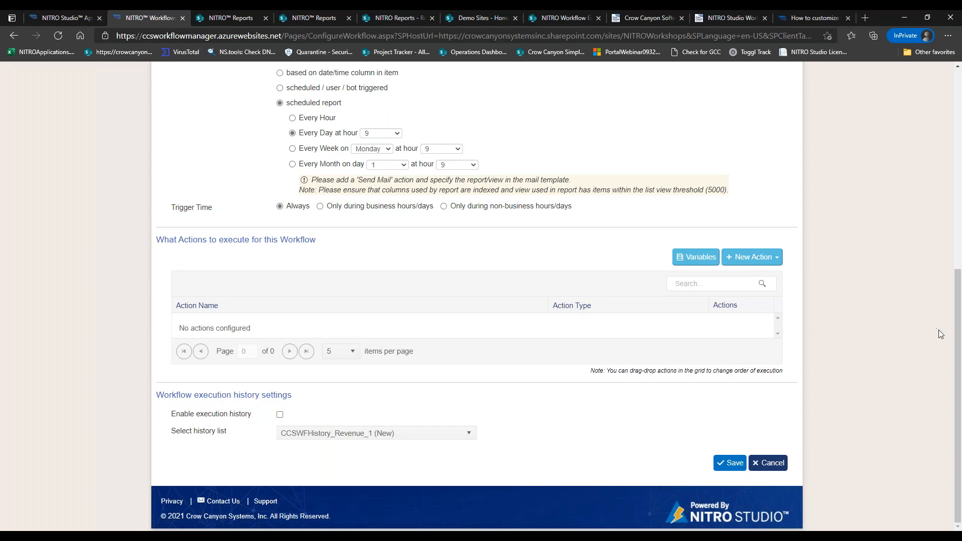
click(769, 472)
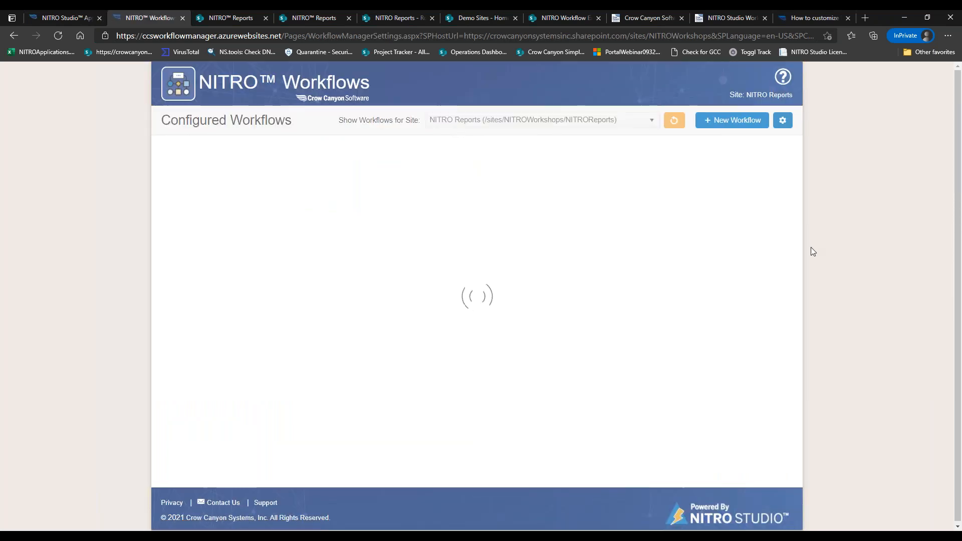
- Open the modern IT Helpdesk (Professional 2020) site from the Demo Sites portal
click(293, 19)
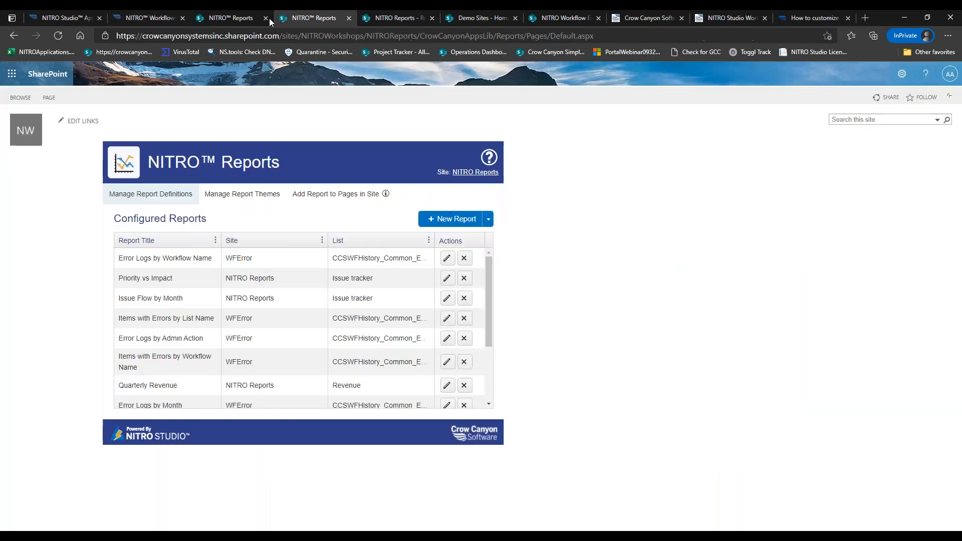
click(247, 20)
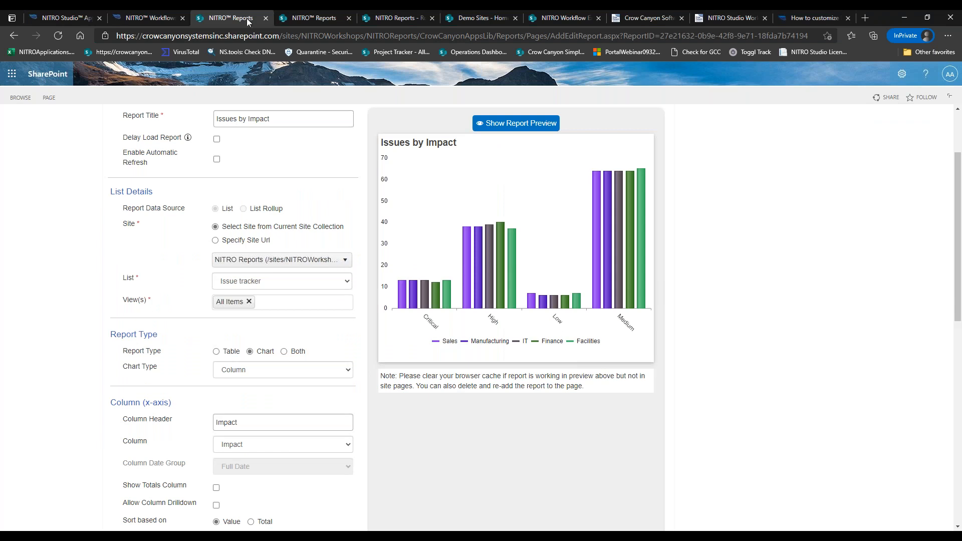
click(298, 19)
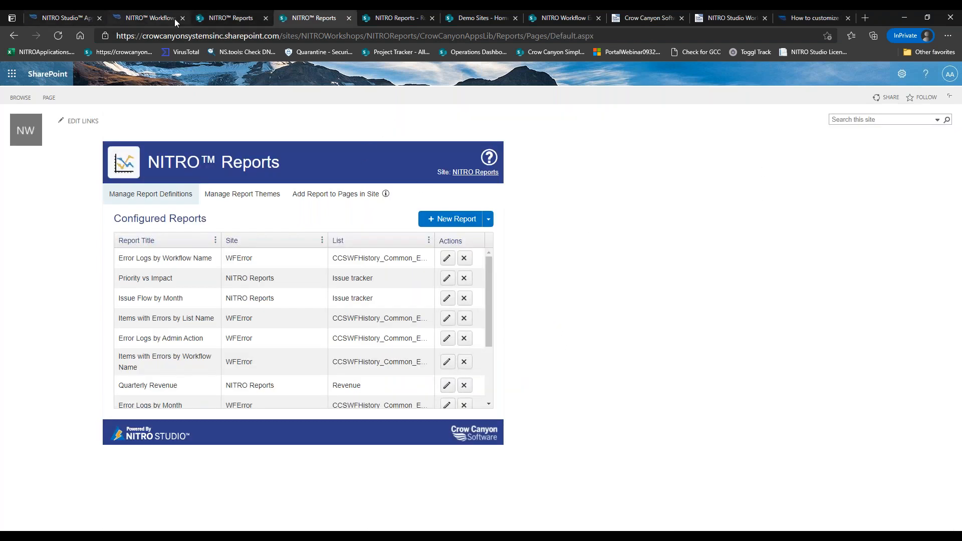
click(501, 18)
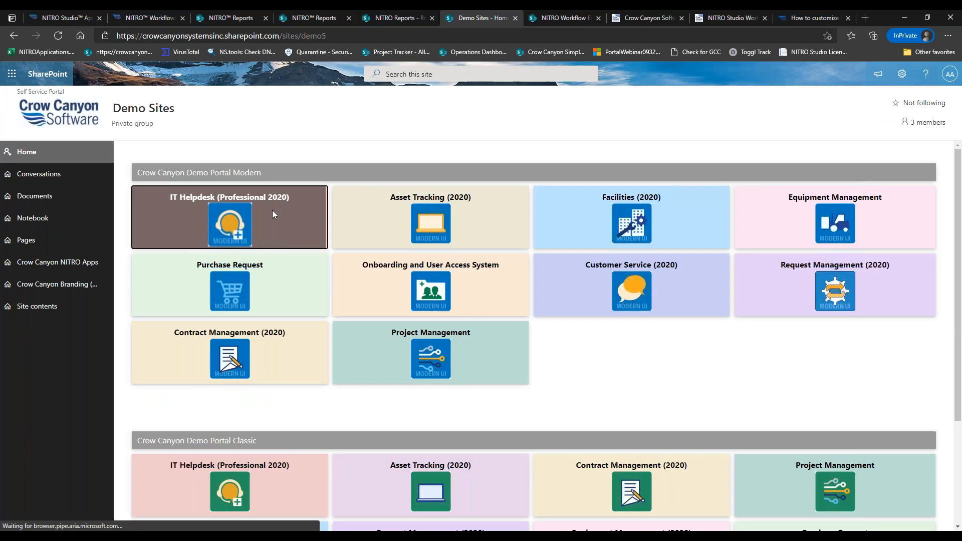
click(272, 211)
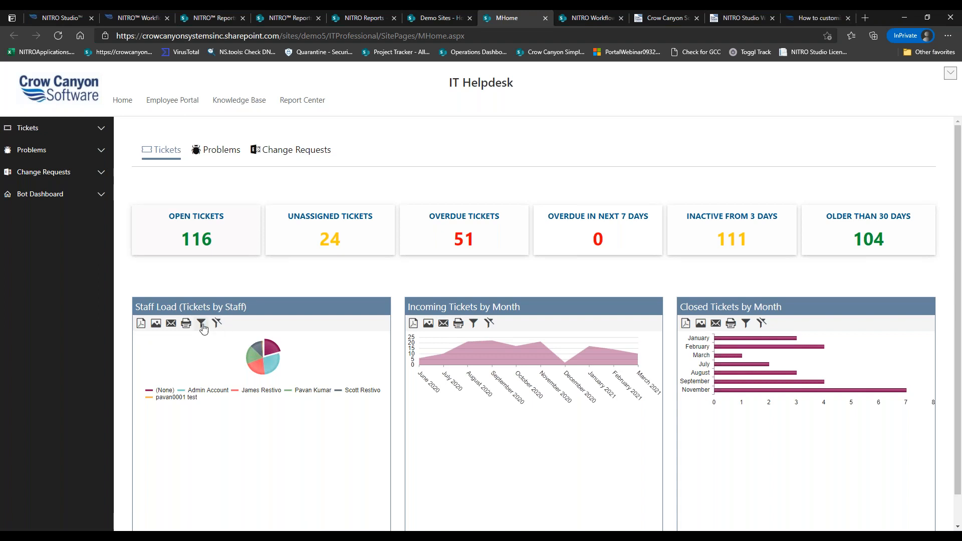
- Check the email and data filter options of the Staff Load (Tickets by Staff) report without sending or filtering
click(171, 324)
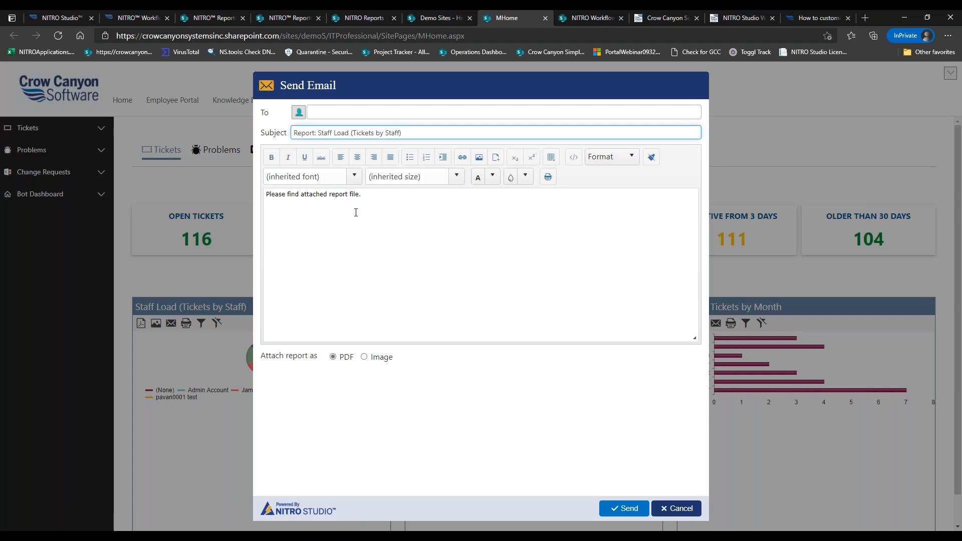
click(682, 508)
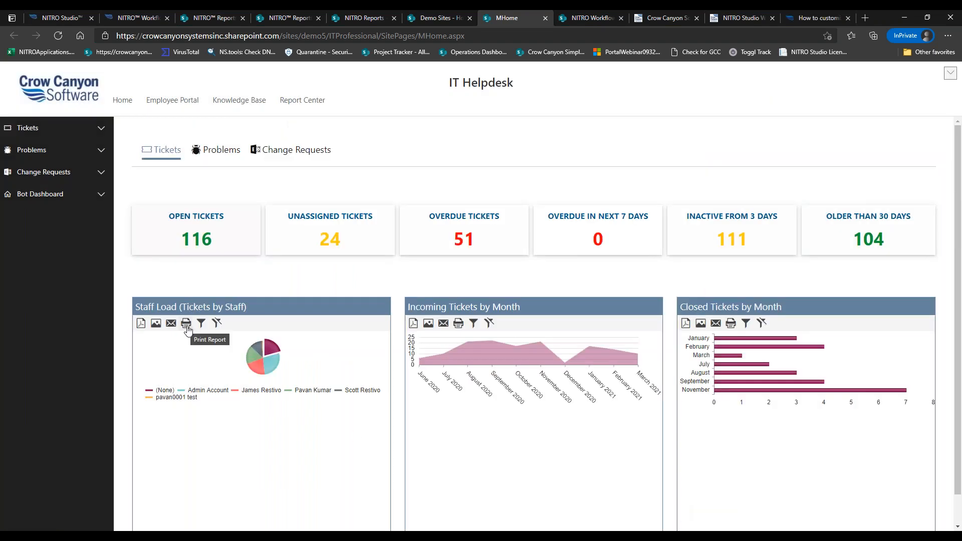
click(201, 323)
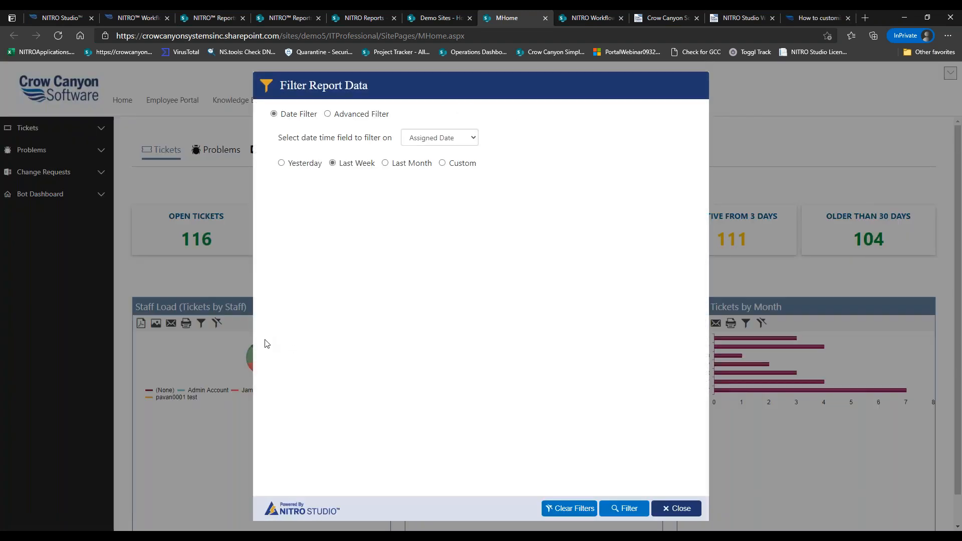
click(681, 509)
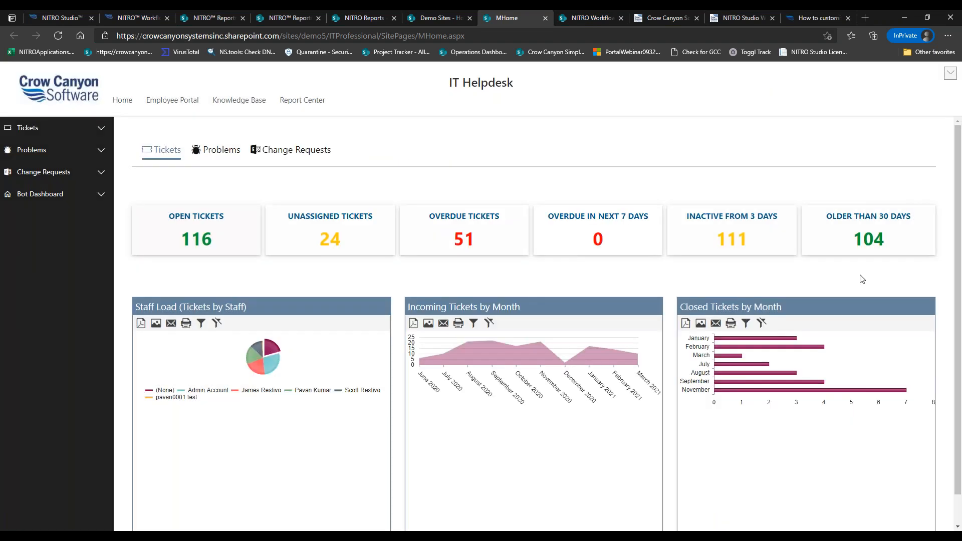
scroll(957, 183, down, 1)
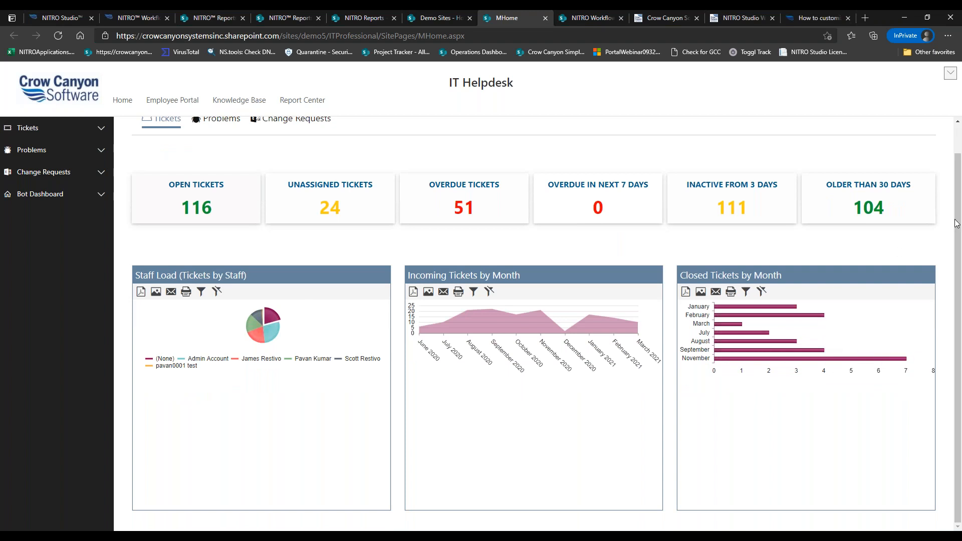
scroll(957, 211, up, 1)
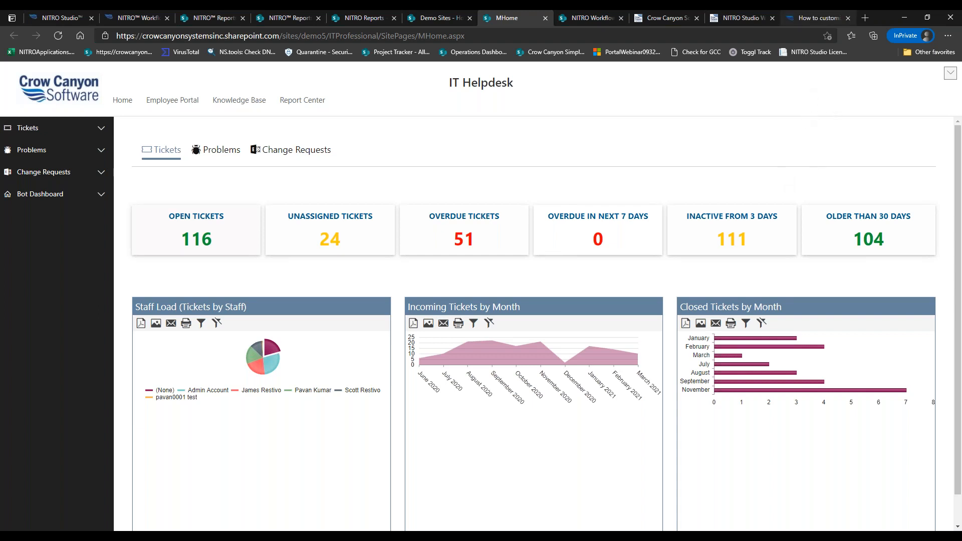
- View the upcoming NITRO Studio workshops and the upcoming webinars on the Crow Canyon website
click(731, 18)
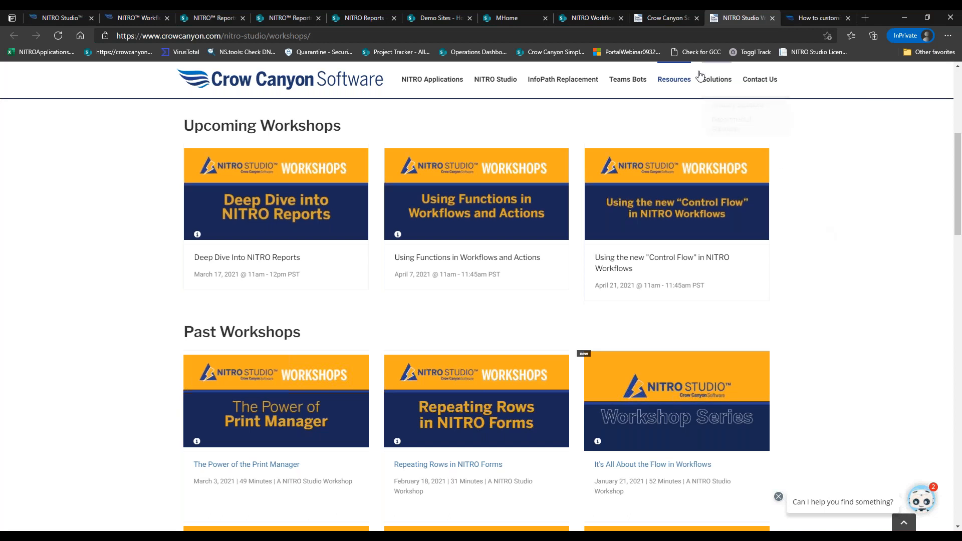
click(672, 18)
mouse_move(674, 80)
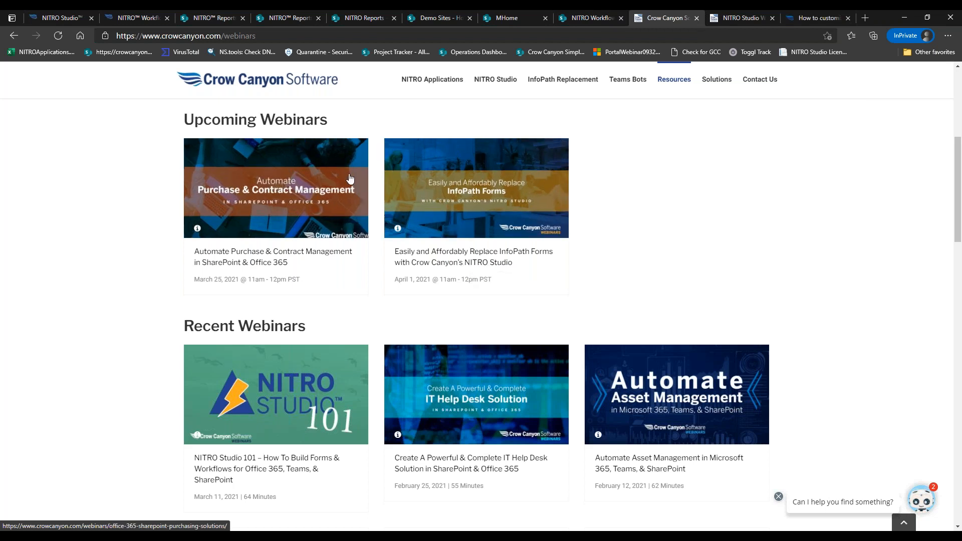
- Open the Community Forum from the Crow Canyon help article and look through its NITRO Studio topics
click(794, 18)
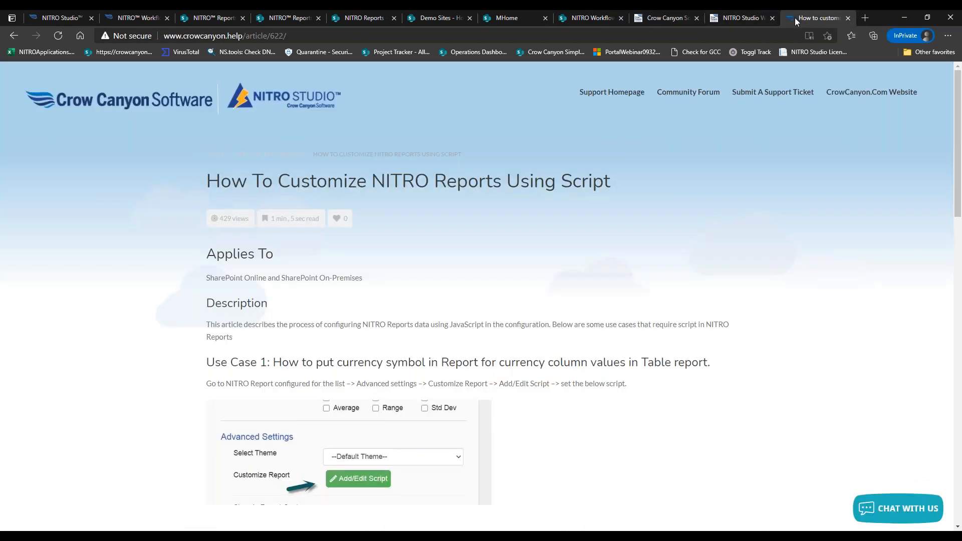
click(712, 99)
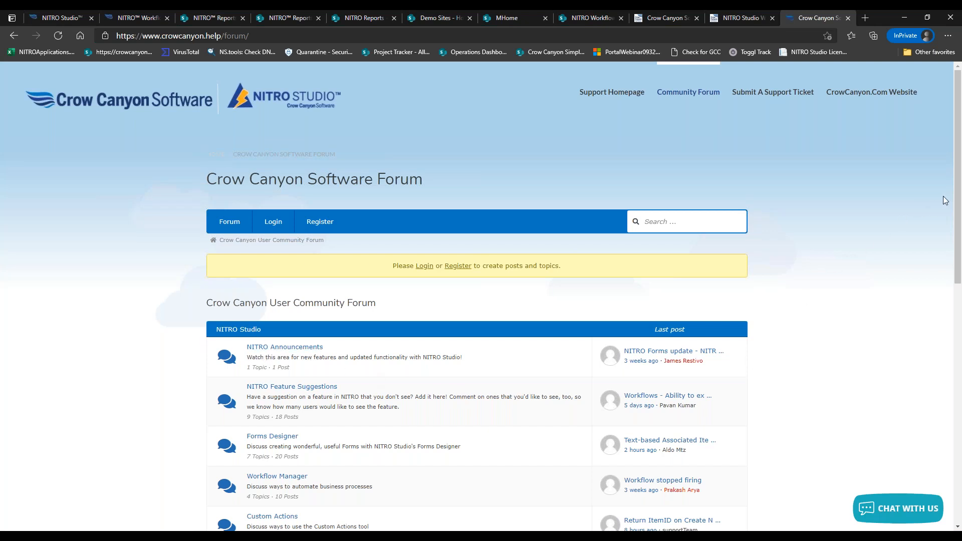
drag(954, 203, 955, 254)
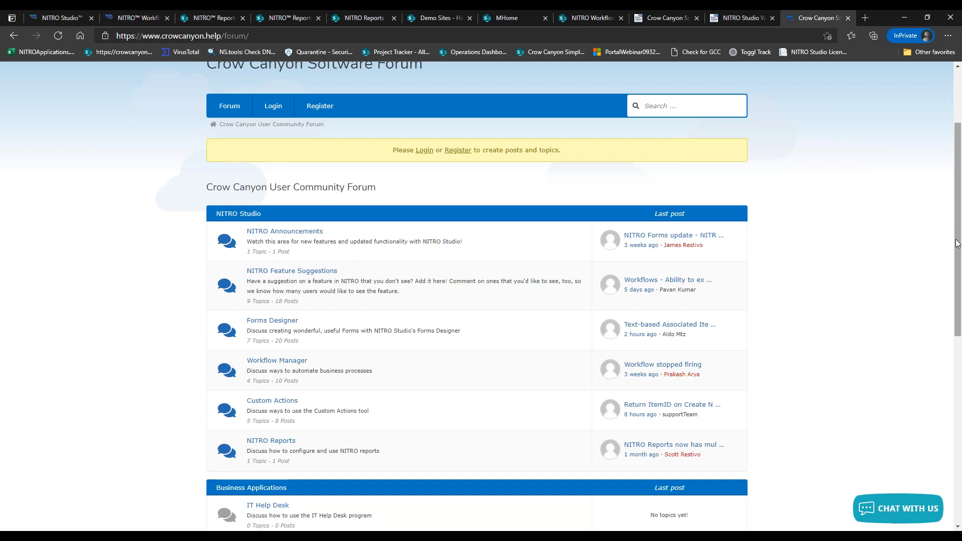
scroll(950, 225, up, 1)
scroll(951, 216, up, 2)
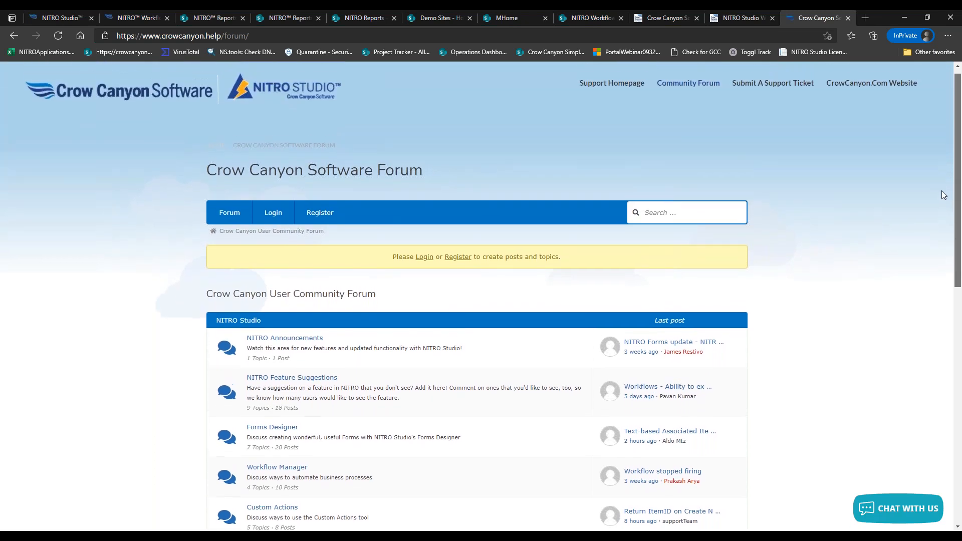